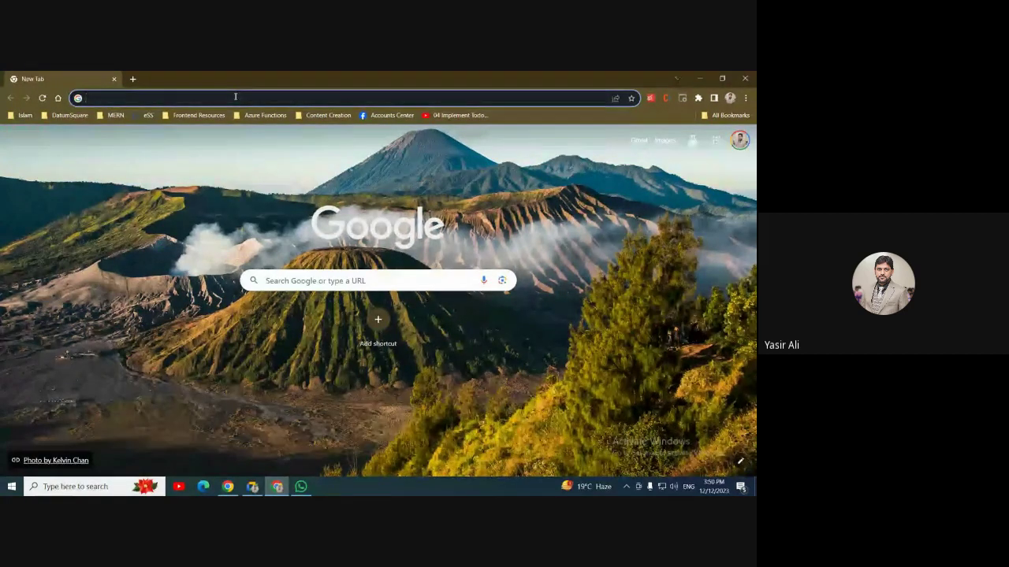
# Search Google for 'git' and open the official git-scm.com result
pyautogui.write('git')
pyautogui.press('Delete')
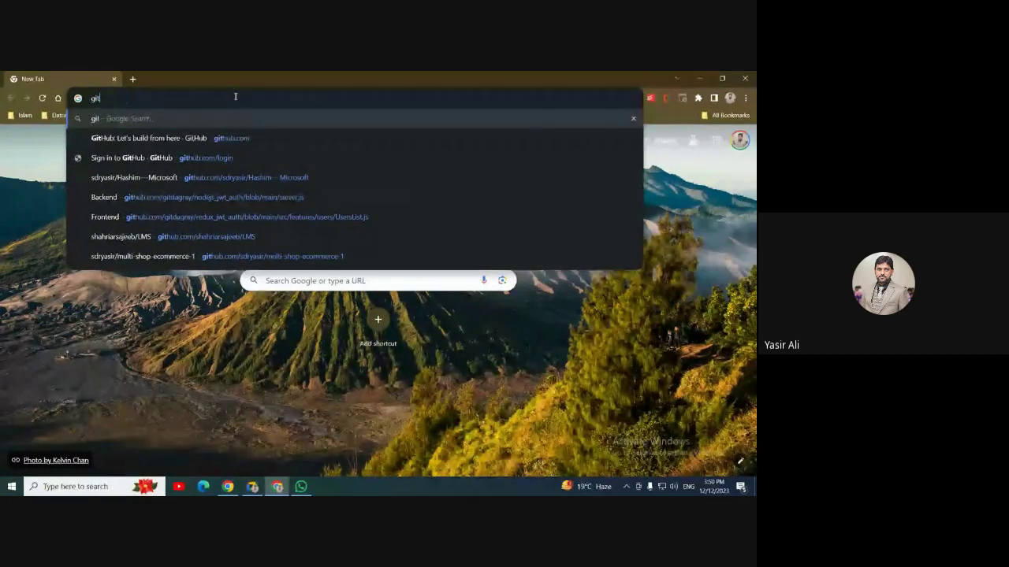
pyautogui.press('Return')
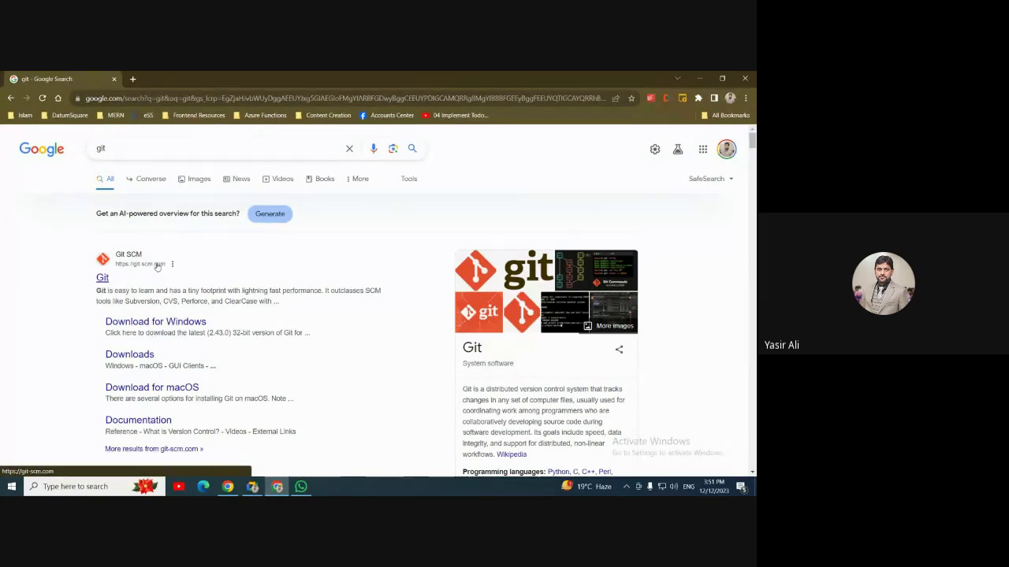
pyautogui.click(103, 278)
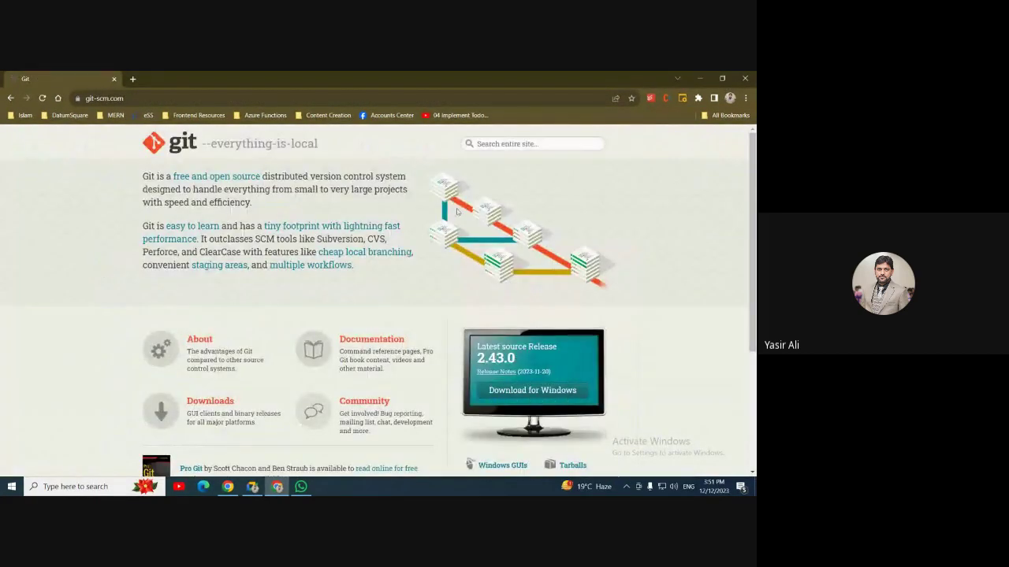
# Save the 64-bit Git for Windows installer to the Desktop, then minimize Chrome
pyautogui.click(523, 392)
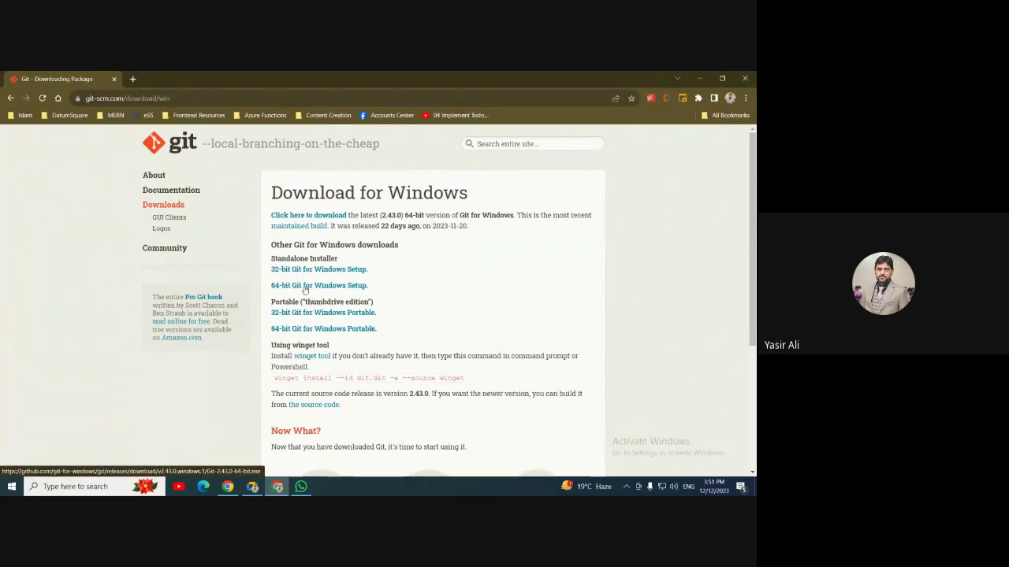
pyautogui.click(305, 287)
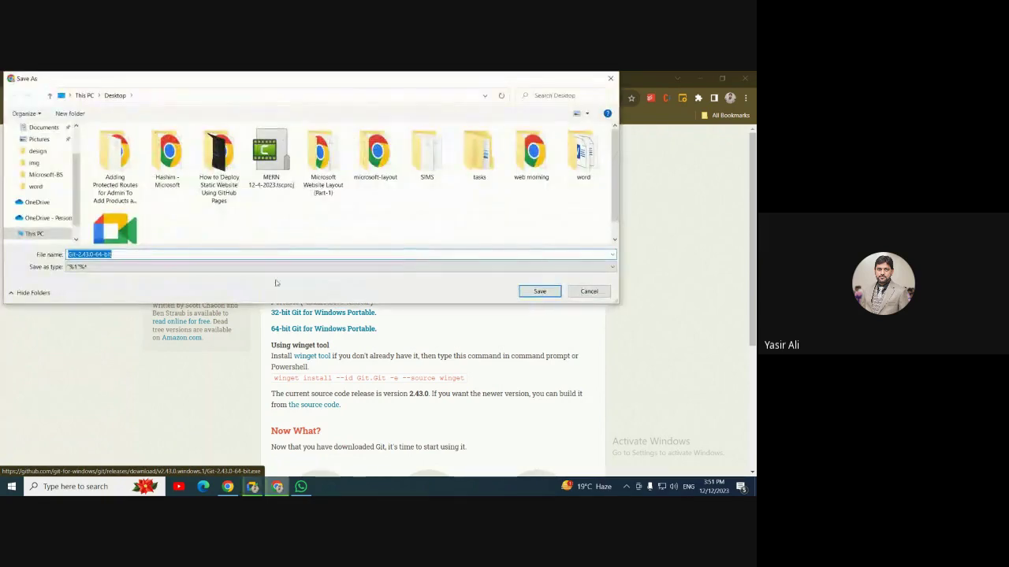
pyautogui.scroll(2, 38, 150)
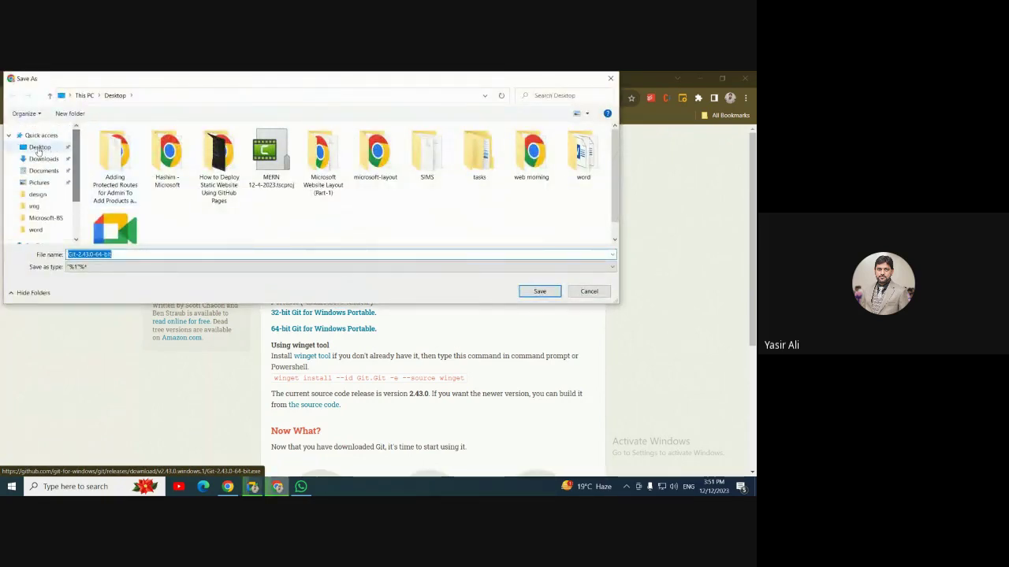
pyautogui.click(38, 150)
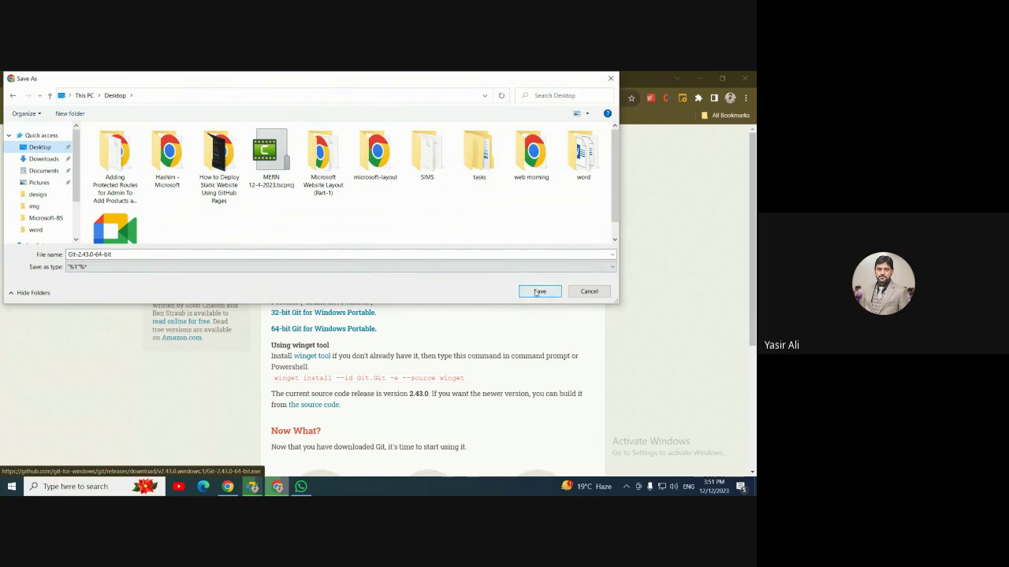
pyautogui.click(539, 291)
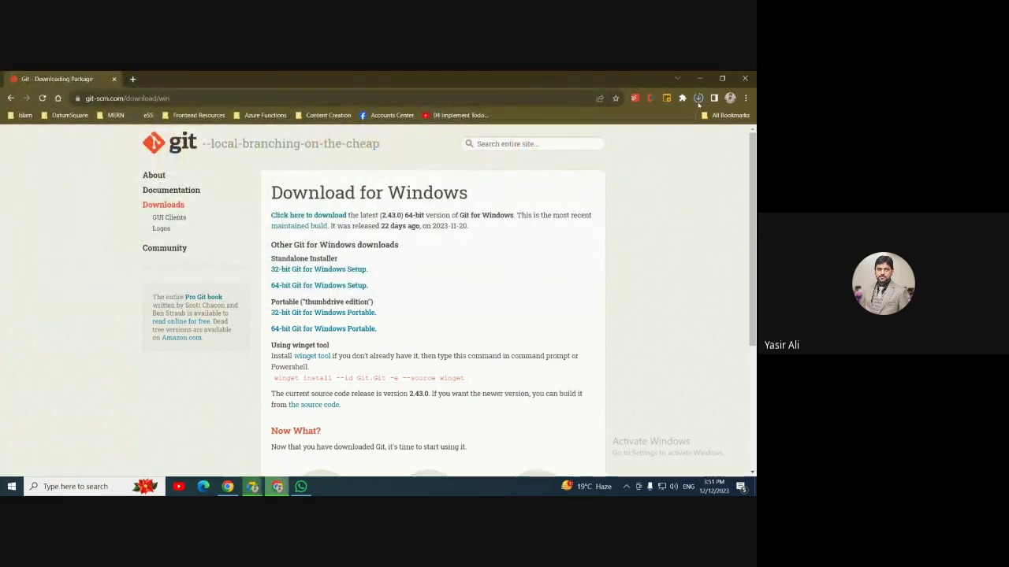
pyautogui.click(708, 78)
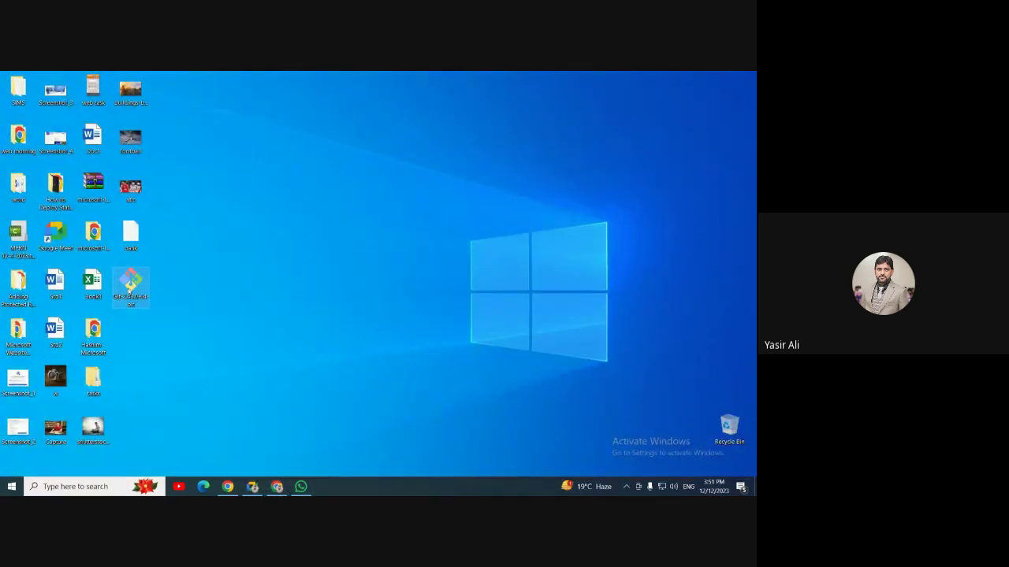
# Run the desktop installer to install Git 2.43.0, finishing without viewing release notes
pyautogui.click(128, 290)
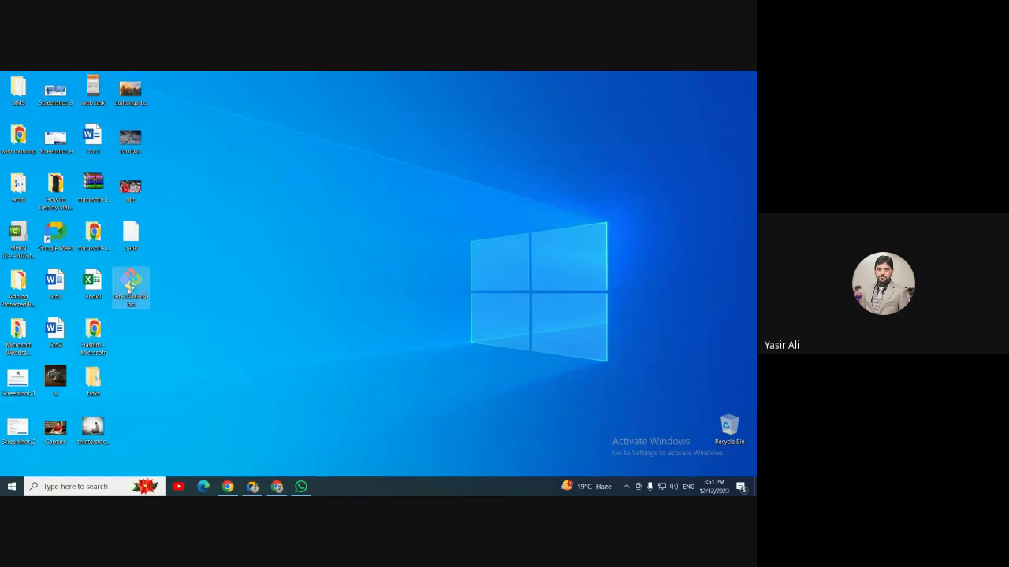
pyautogui.doubleClick(130, 290)
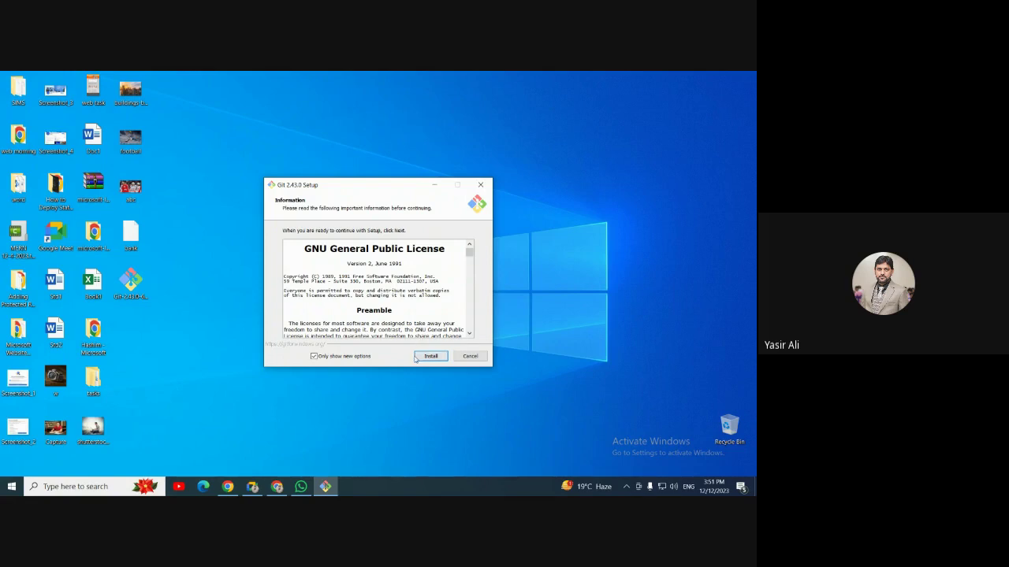
pyautogui.click(430, 355)
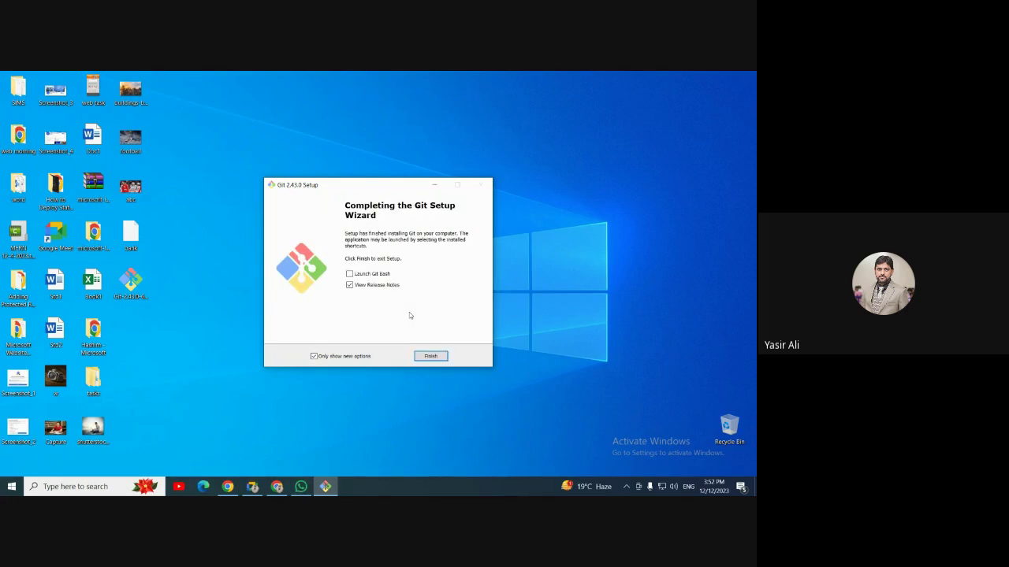
pyautogui.click(350, 285)
pyautogui.click(430, 356)
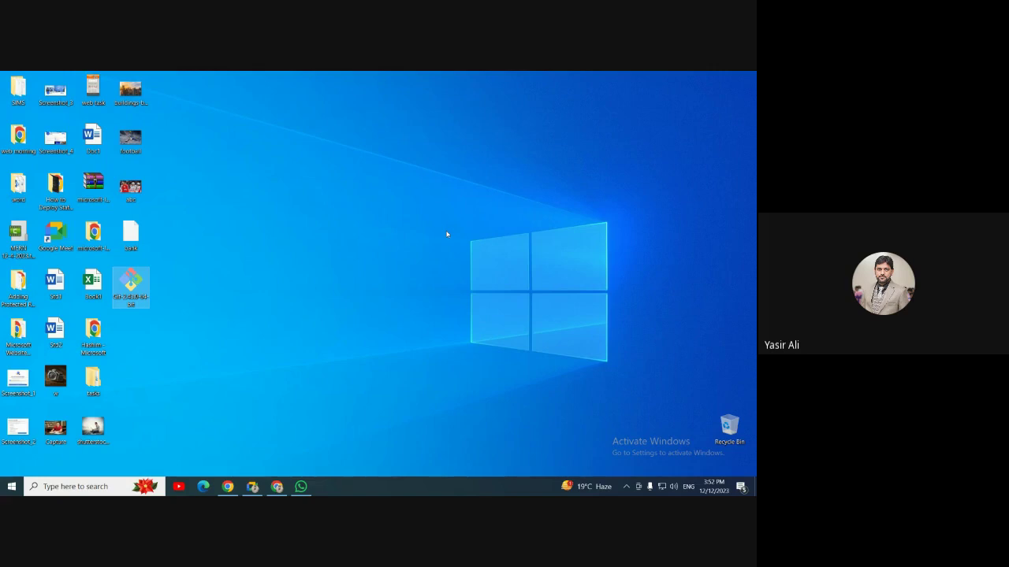
pyautogui.rightClick(381, 186)
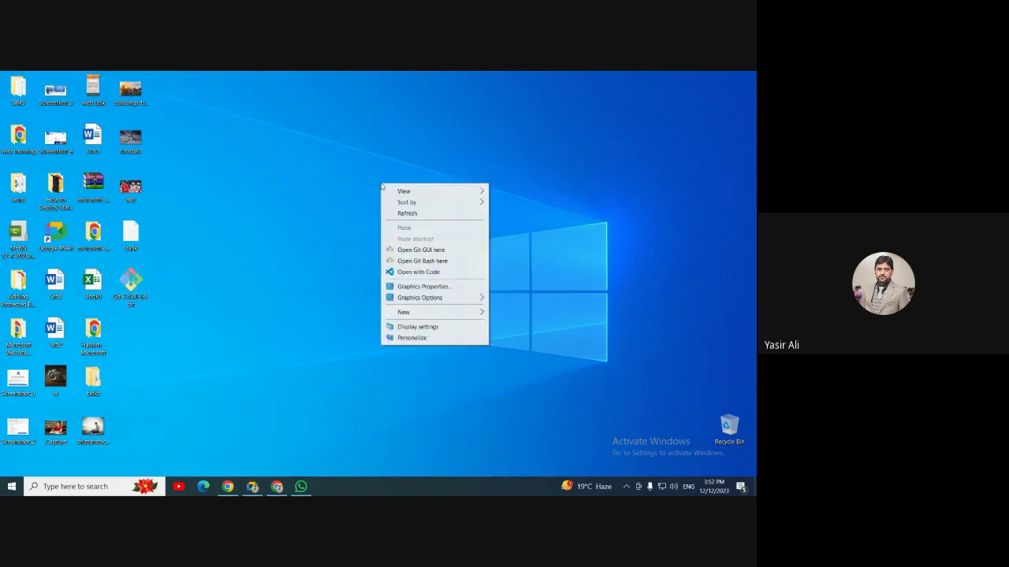
pyautogui.rightClick(493, 120)
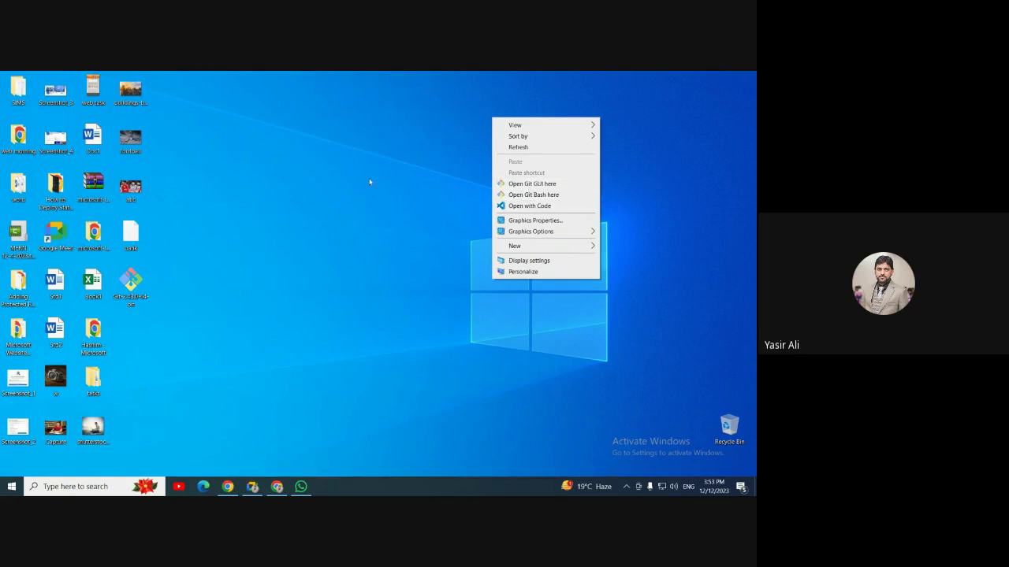
pyautogui.click(287, 151)
pyautogui.rightClick(505, 115)
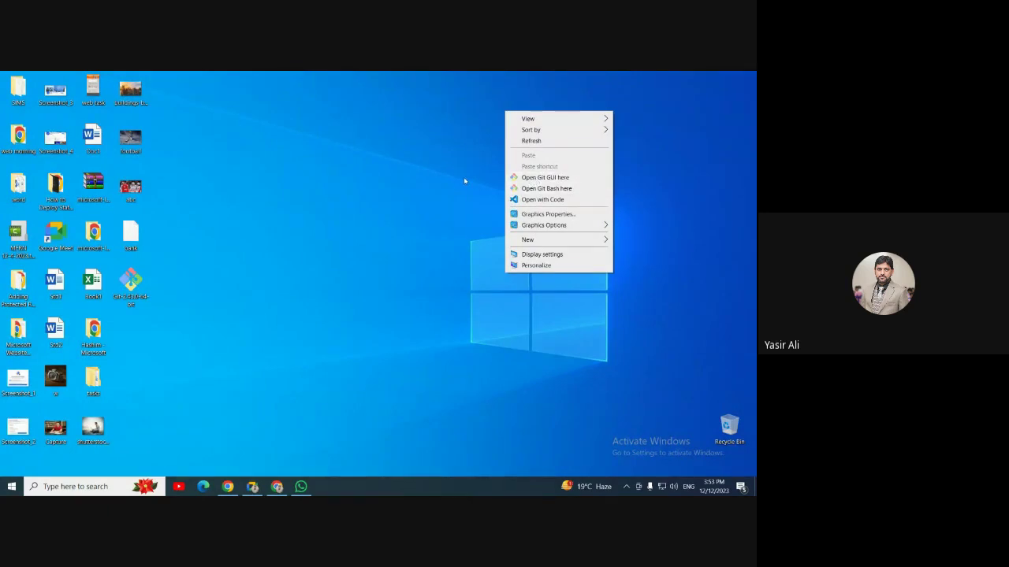
pyautogui.click(443, 178)
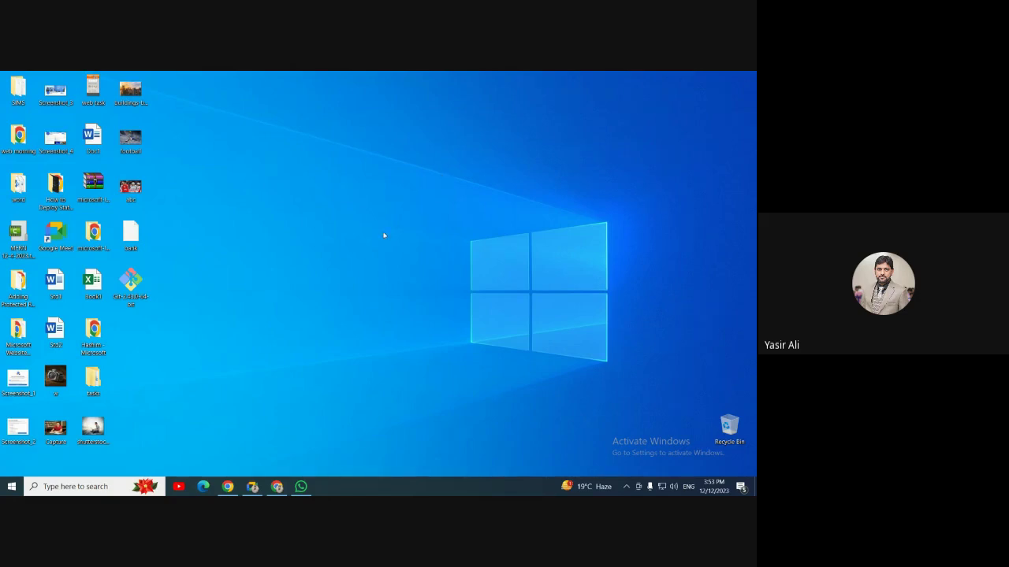
# Restore Chrome, swap the Git download tab for a new tab, and go to github.com
pyautogui.click(276, 486)
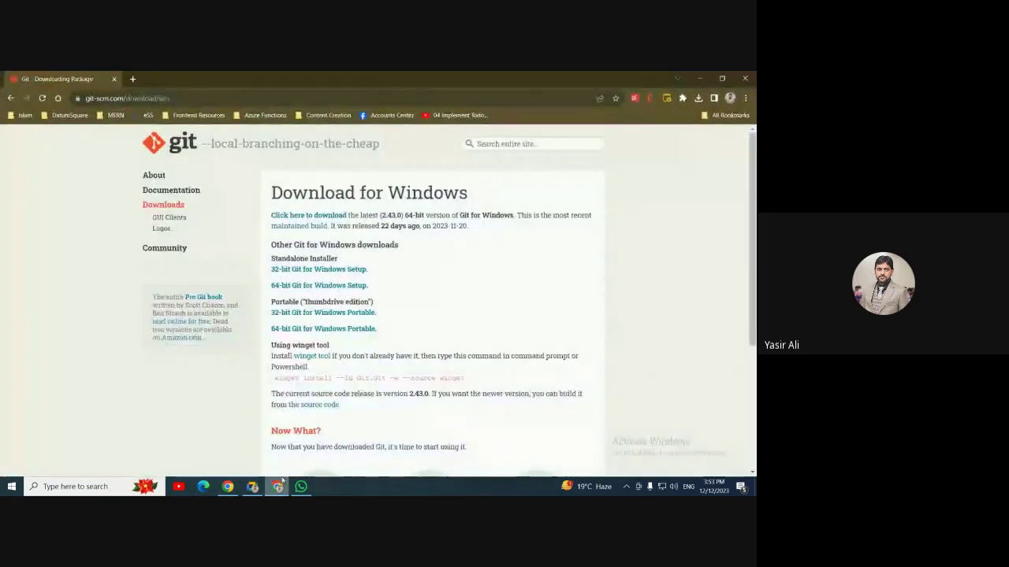
pyautogui.click(132, 78)
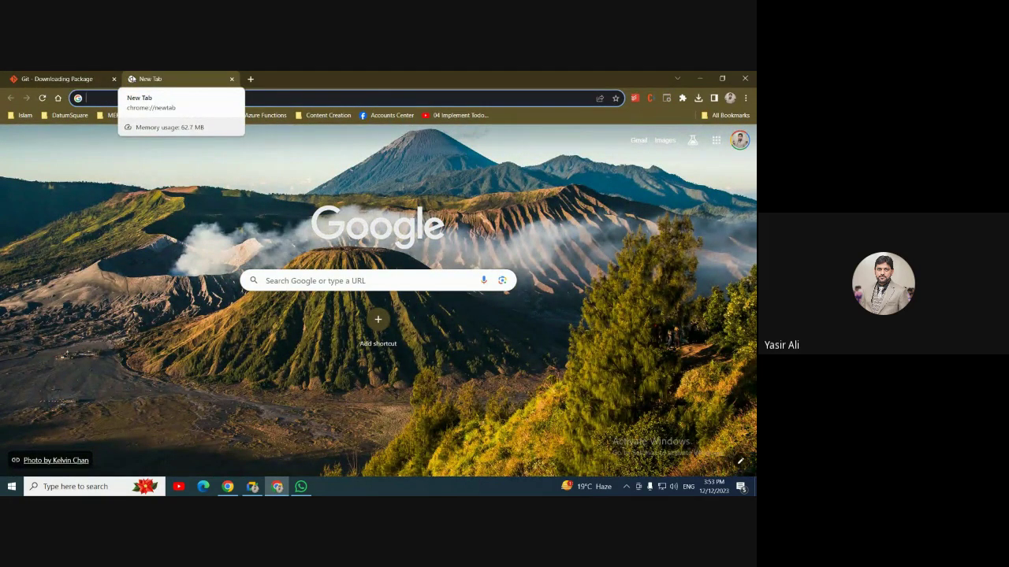
pyautogui.click(114, 79)
pyautogui.write('git')
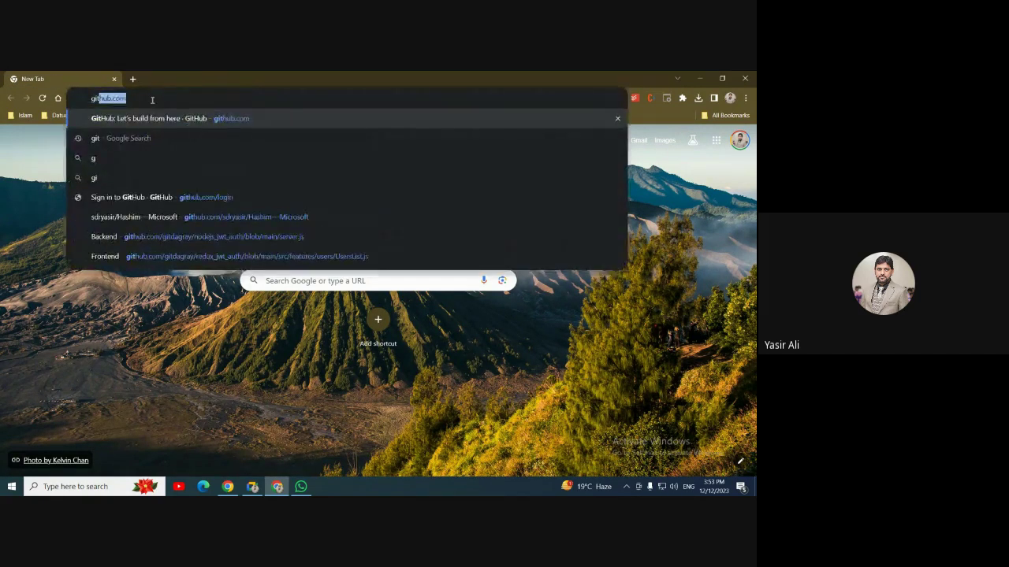
pyautogui.press('Right')
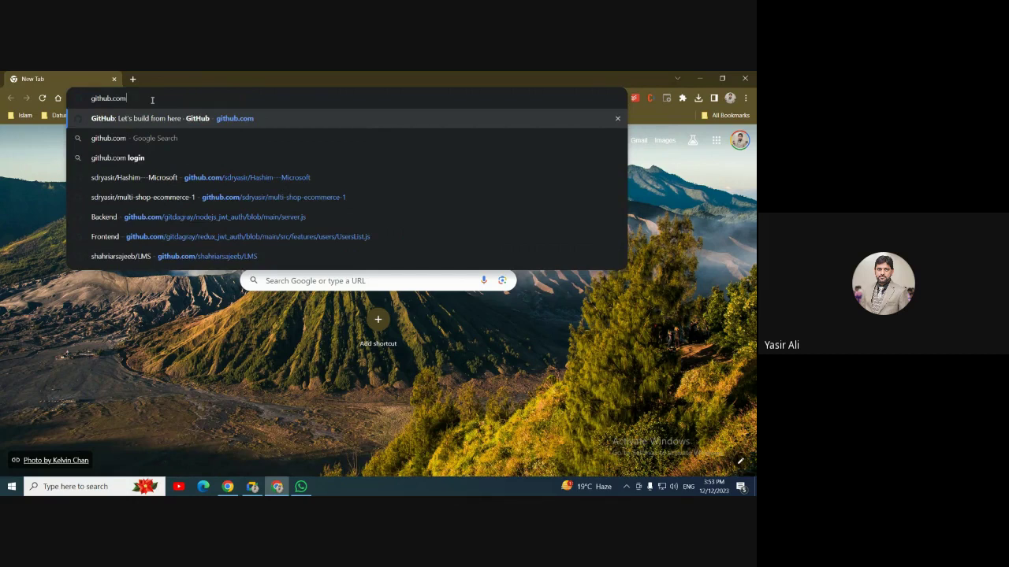
pyautogui.press('Return')
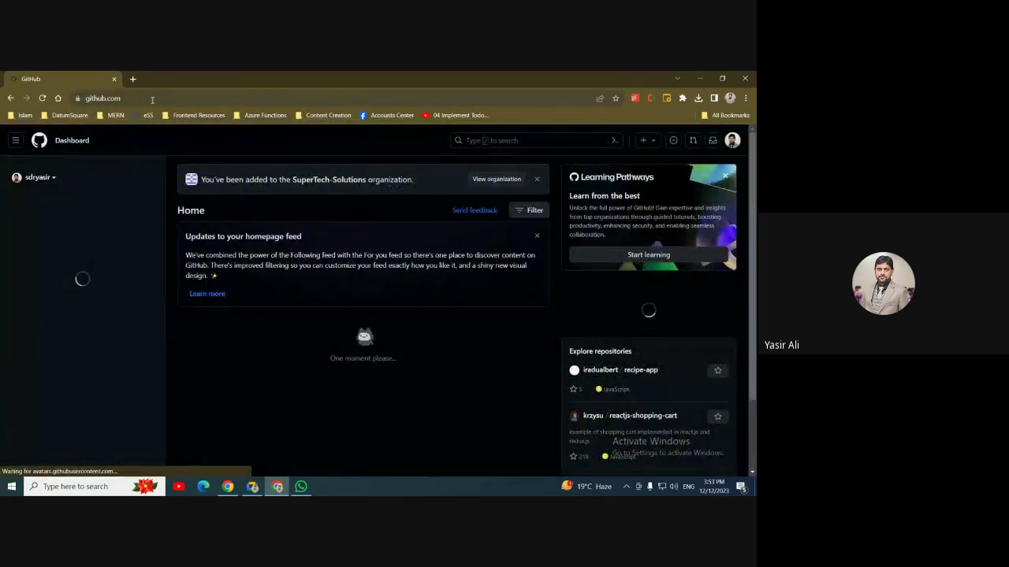
# Sign out of the current GitHub account and go to the sign-up page
pyautogui.click(734, 141)
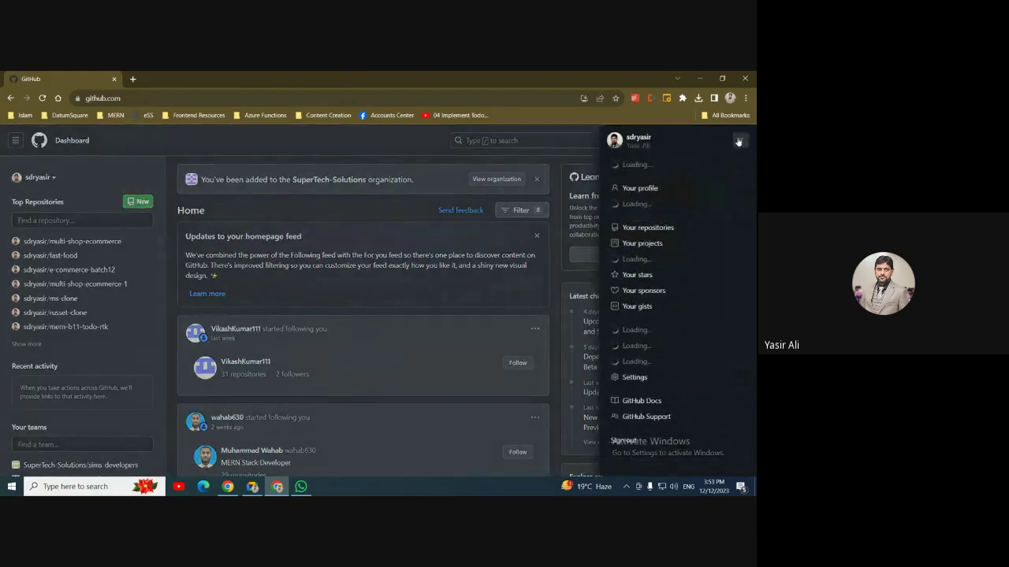
pyautogui.click(626, 450)
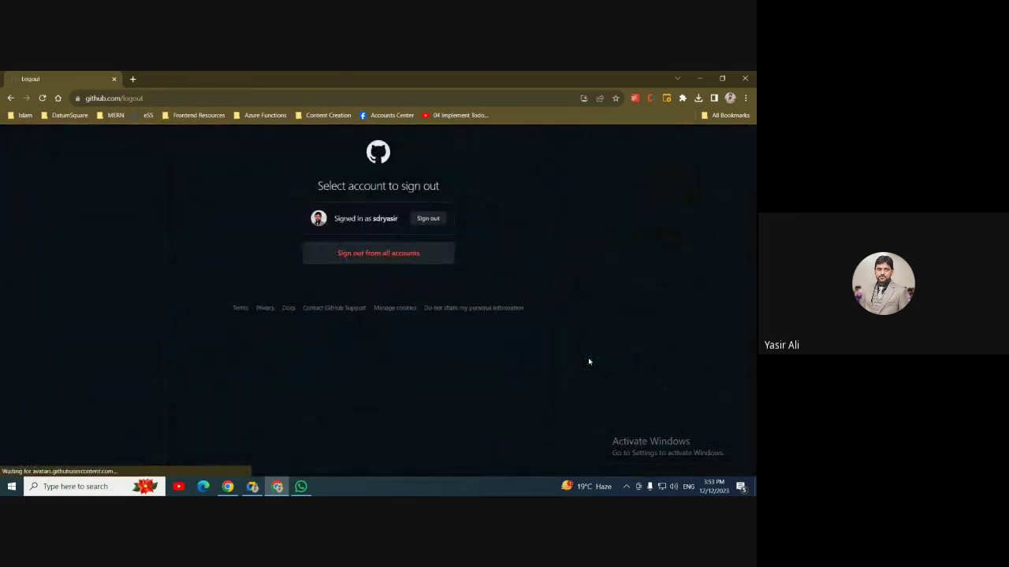
pyautogui.click(426, 220)
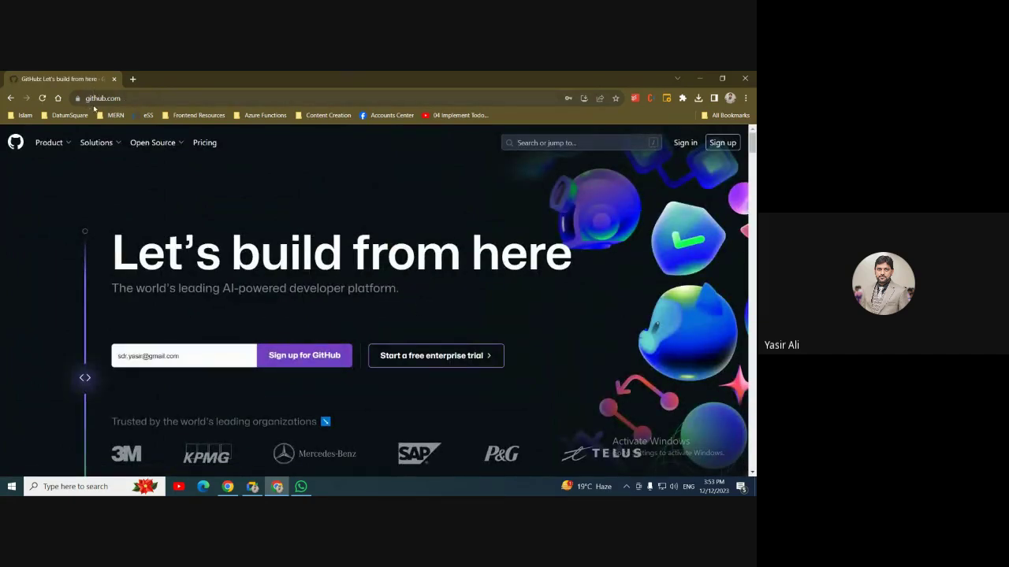
pyautogui.scroll(-3, 344, 305)
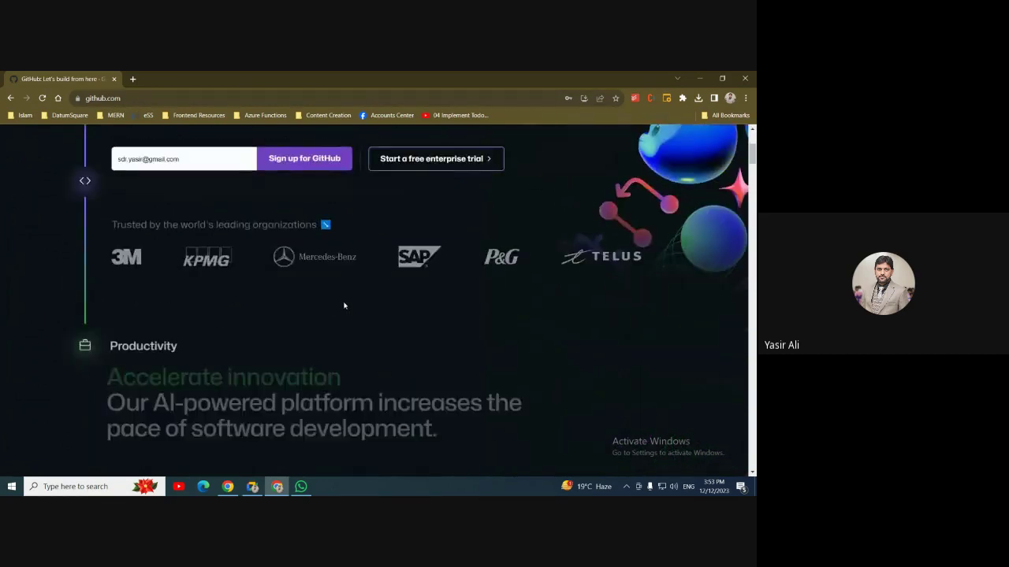
pyautogui.scroll(3, 344, 305)
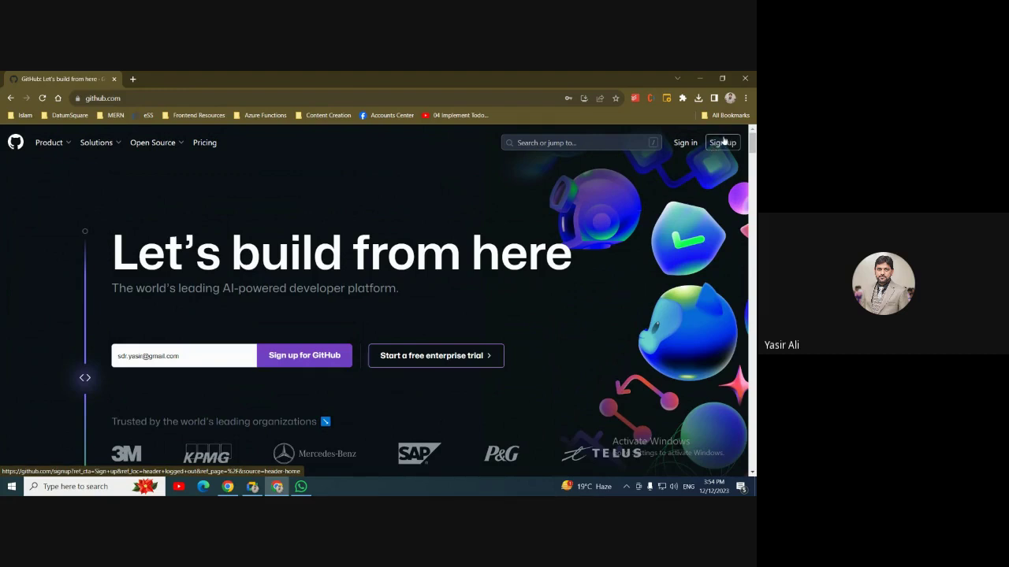
pyautogui.click(723, 142)
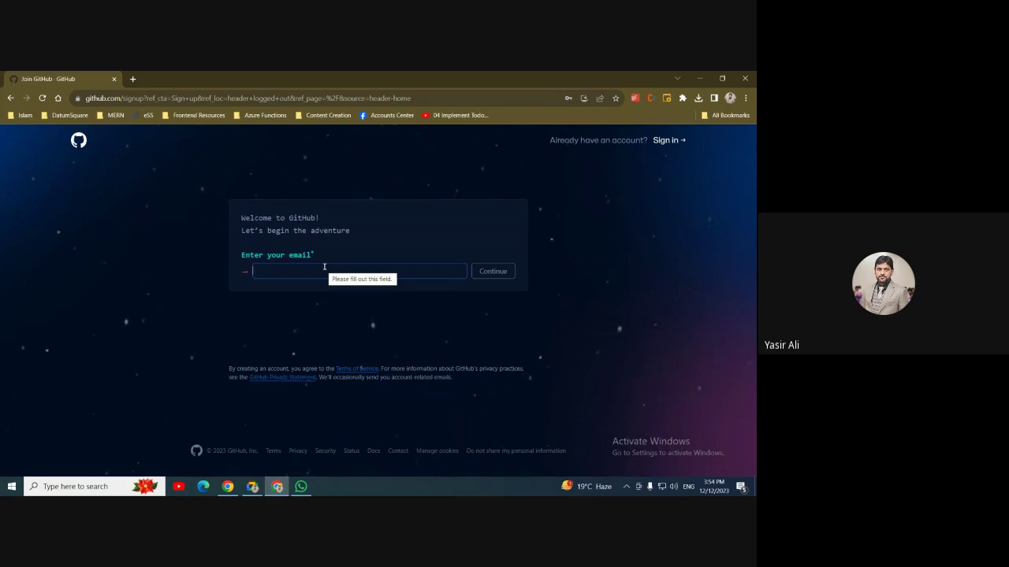
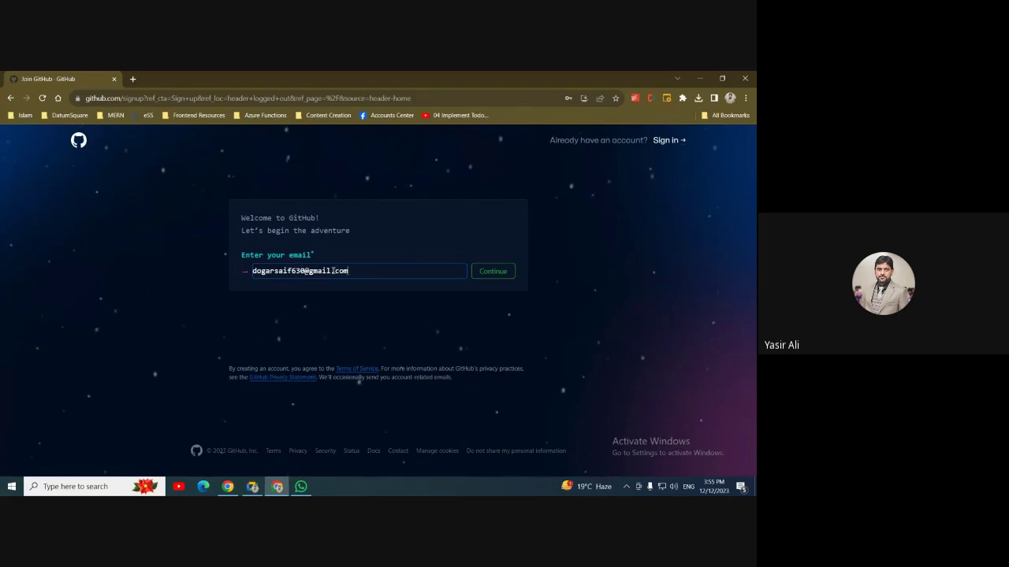
# Submit the e-mail and clear the autofilled password from the password field
pyautogui.click(500, 276)
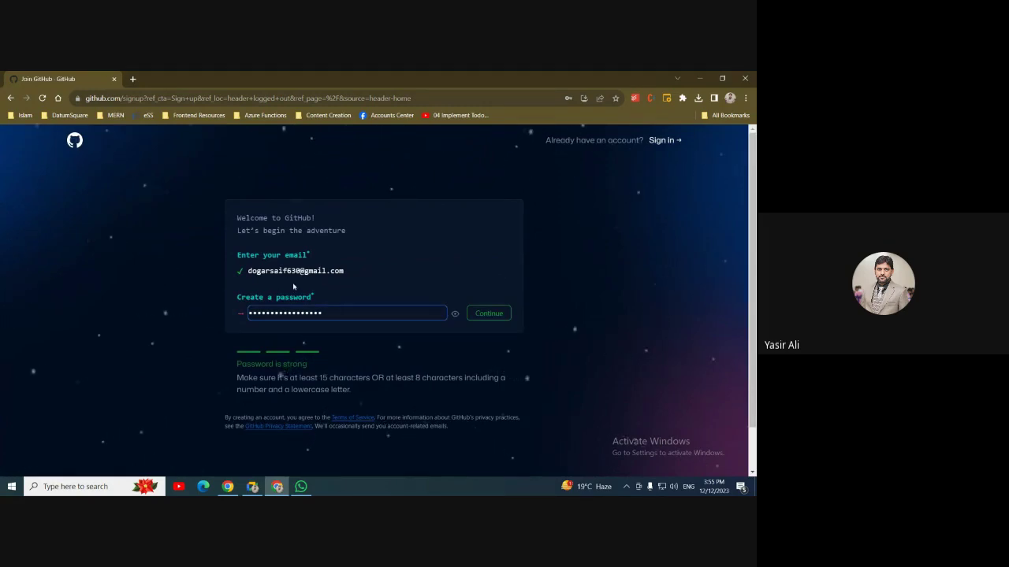
pyautogui.click(343, 315)
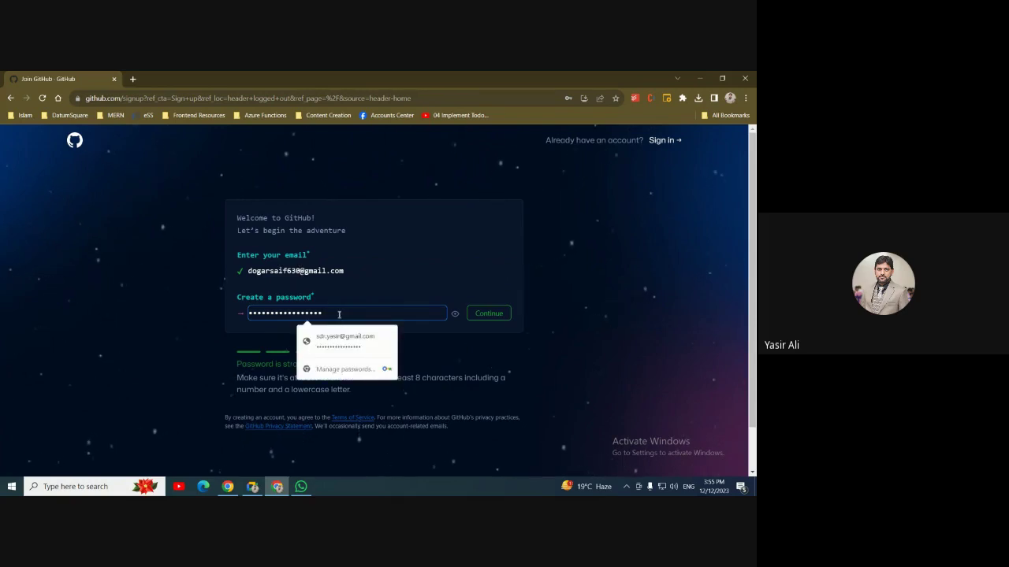
pyautogui.moveTo(323, 315); pyautogui.dragTo(234, 314)
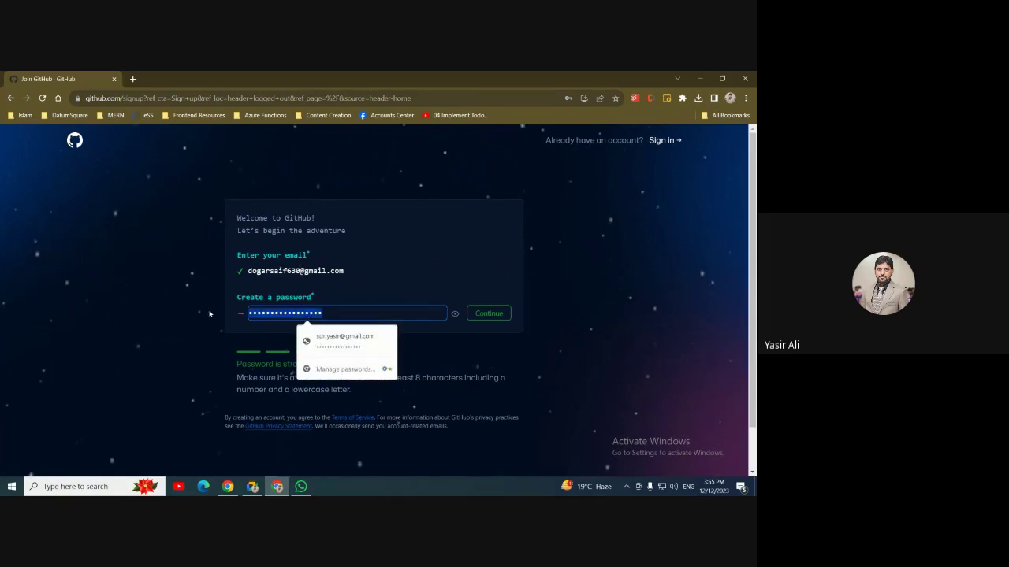
pyautogui.press('BackSpace')
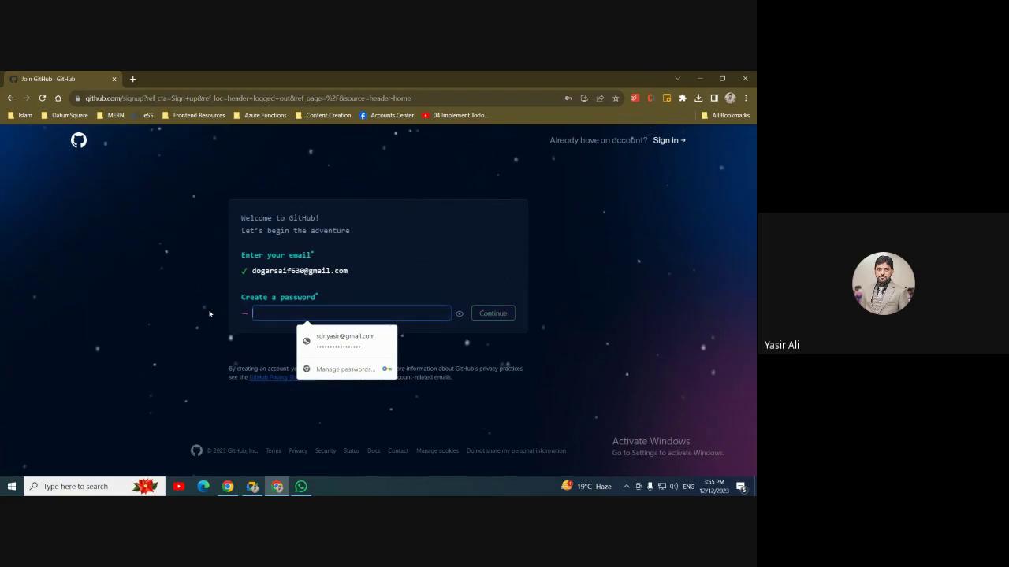
pyautogui.click(123, 356)
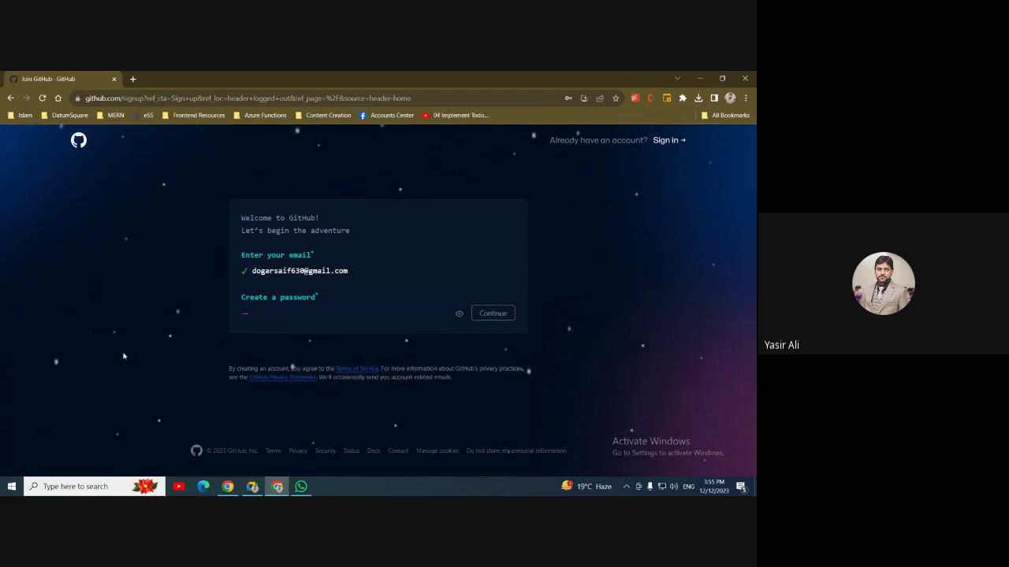
pyautogui.click(281, 312)
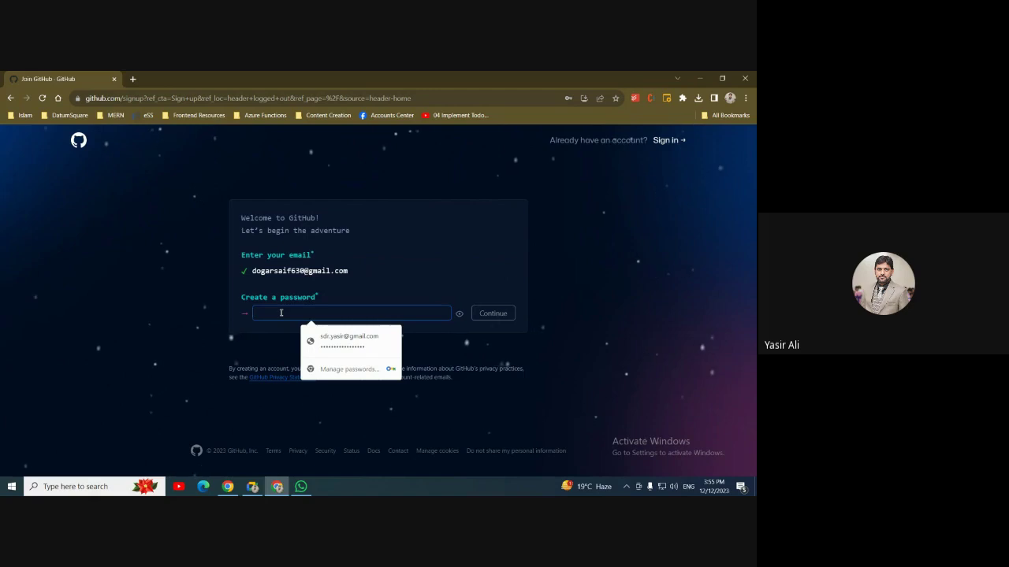
pyautogui.click(459, 316)
pyautogui.click(360, 316)
# Enter a new strong password, checking it in plain text, and continue to username
pyautogui.write('••')
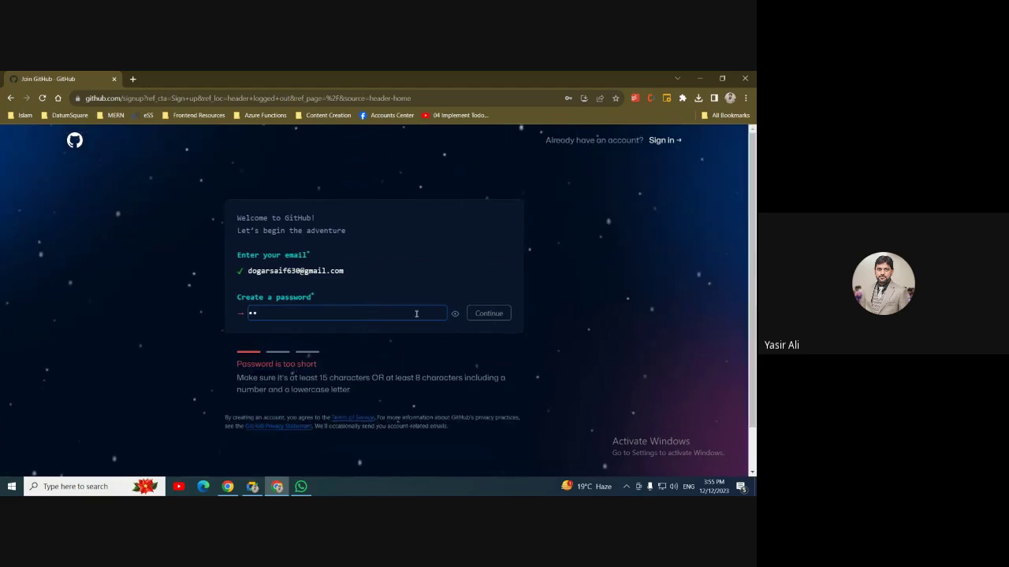
pyautogui.click(454, 314)
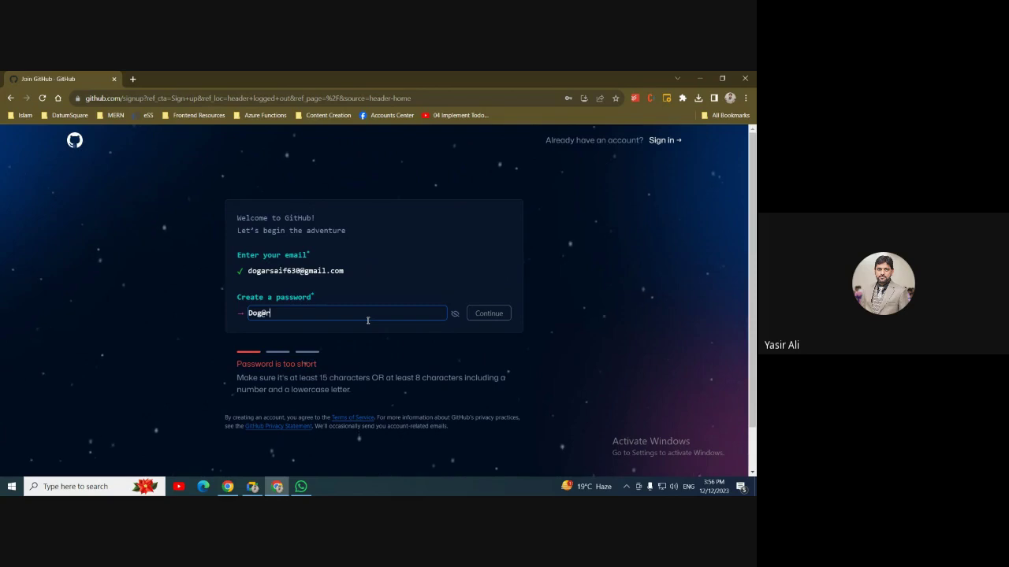
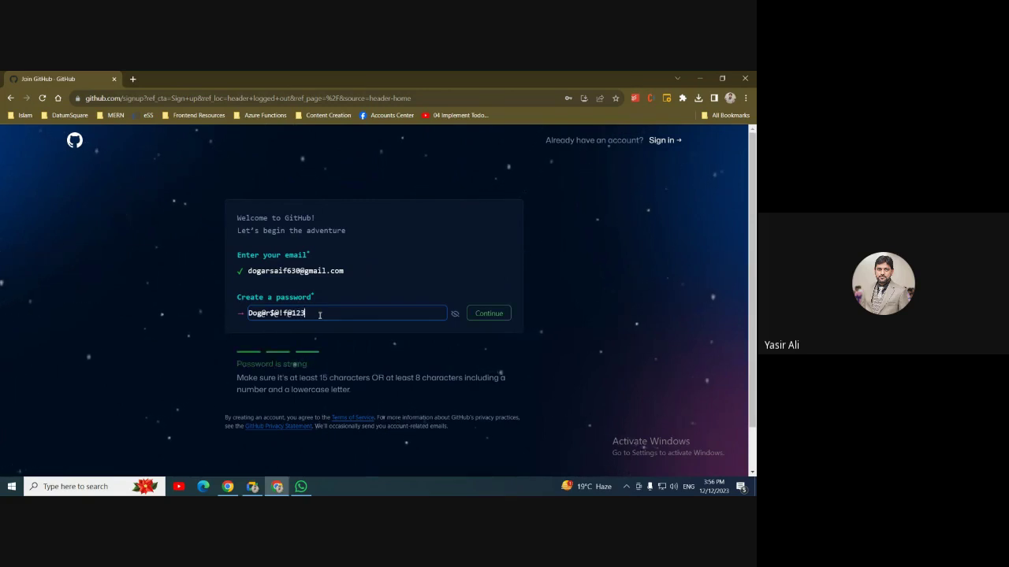
pyautogui.hotkey('shift', 'Left')
pyautogui.hotkey('shift', 'Left')
pyautogui.hotkey('shift', 'Left')
pyautogui.hotkey('shift', 'Left')
pyautogui.hotkey('shift', 'Left')
pyautogui.hotkey('shift', 'Left')
pyautogui.hotkey('shift', 'Left')
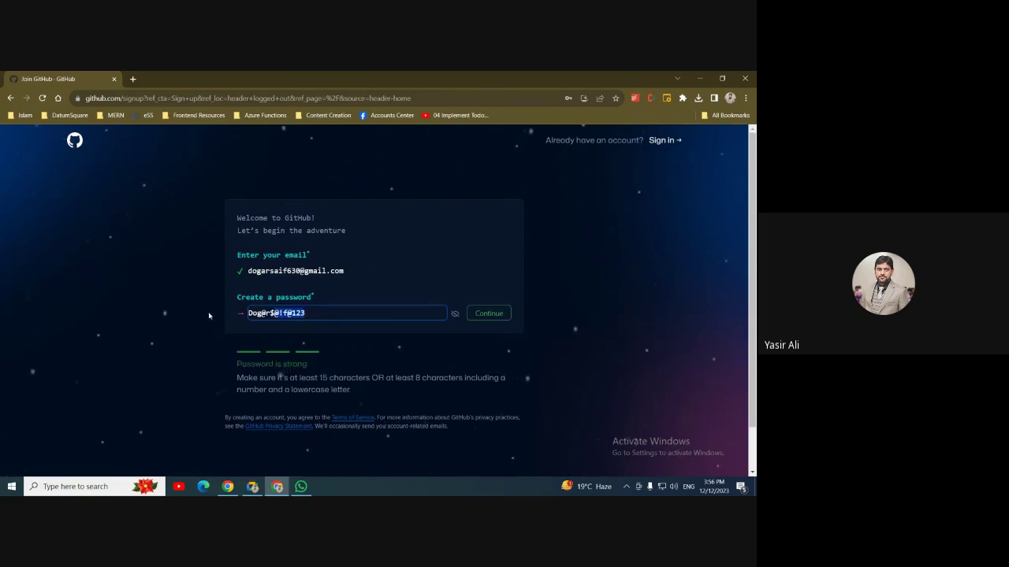
pyautogui.click(323, 313)
pyautogui.moveTo(319, 313); pyautogui.dragTo(225, 313)
pyautogui.click(456, 314)
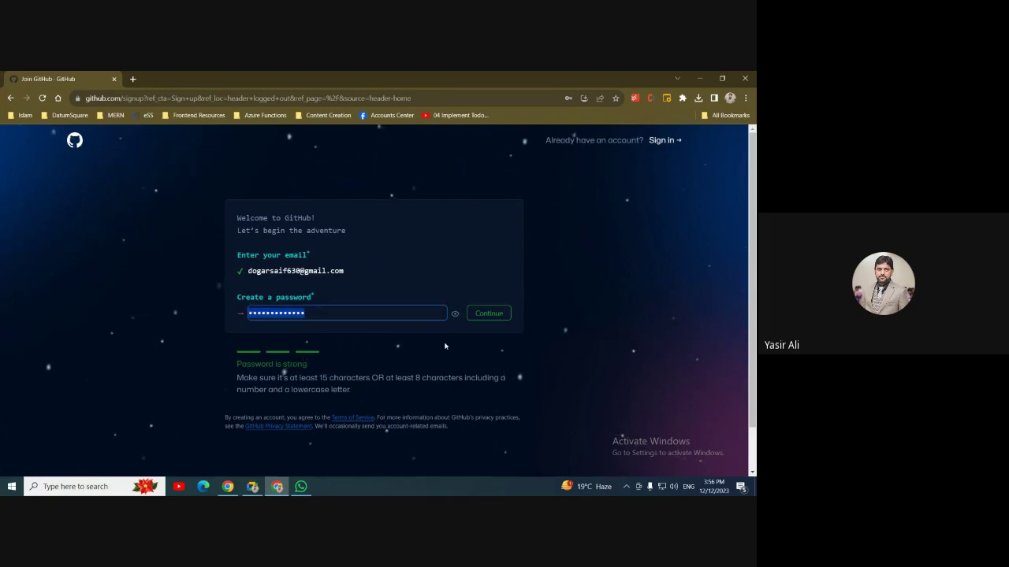
pyautogui.click(489, 316)
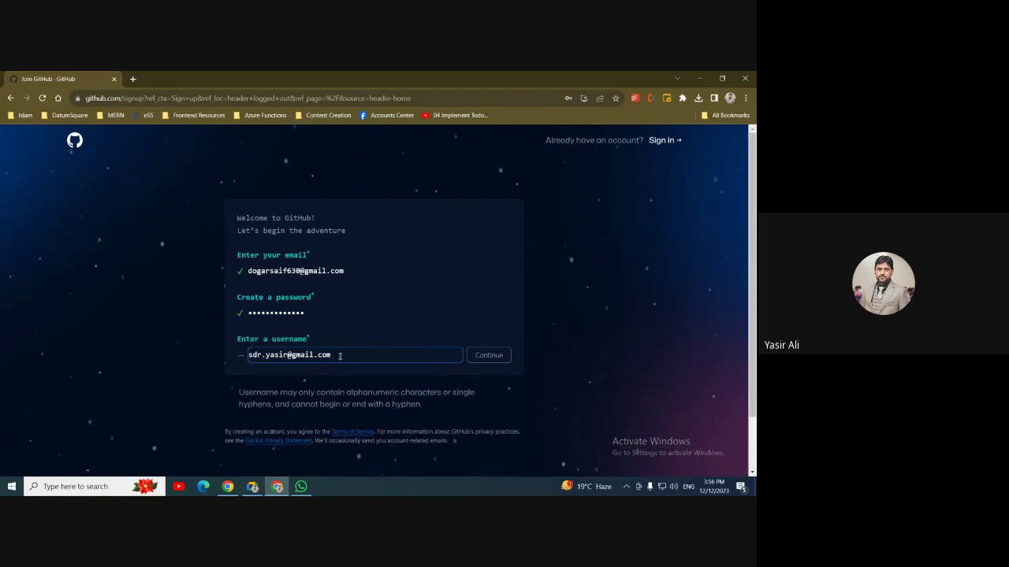
# Replace the prefilled e-mail in the username field with a new username and try submitting
pyautogui.tripleClick(248, 355)
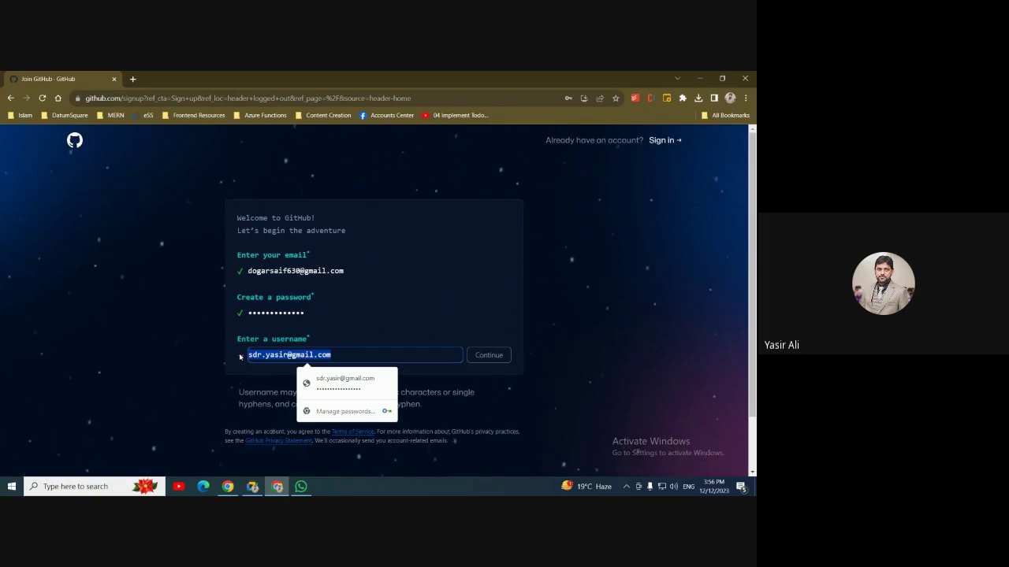
pyautogui.write('S')
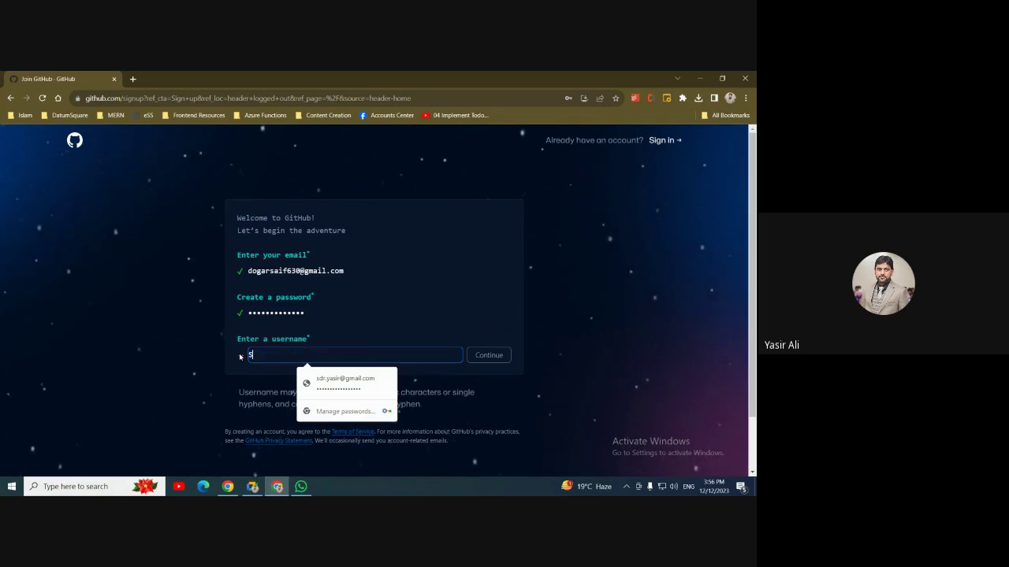
pyautogui.write('aif')
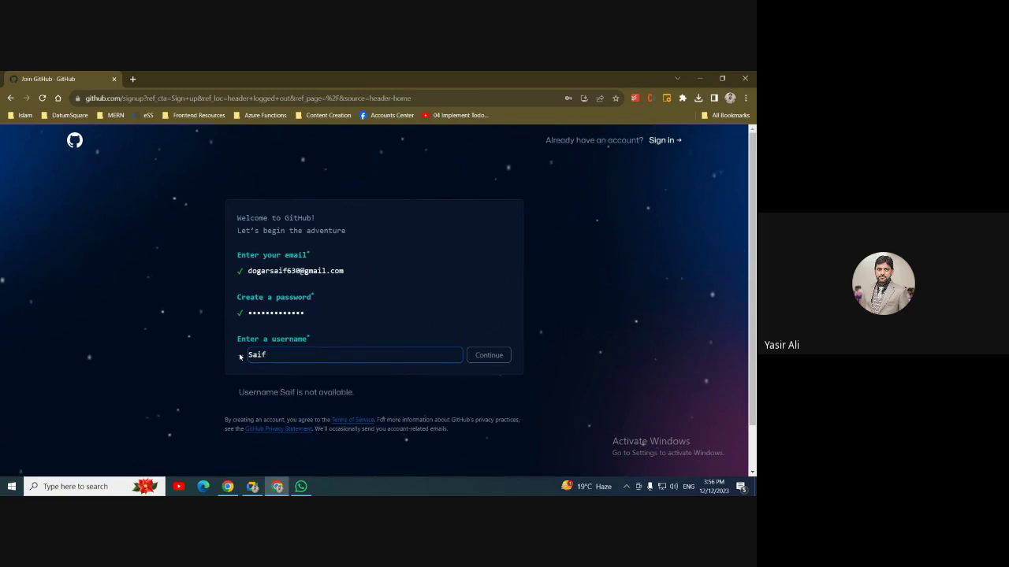
pyautogui.write('.dogar')
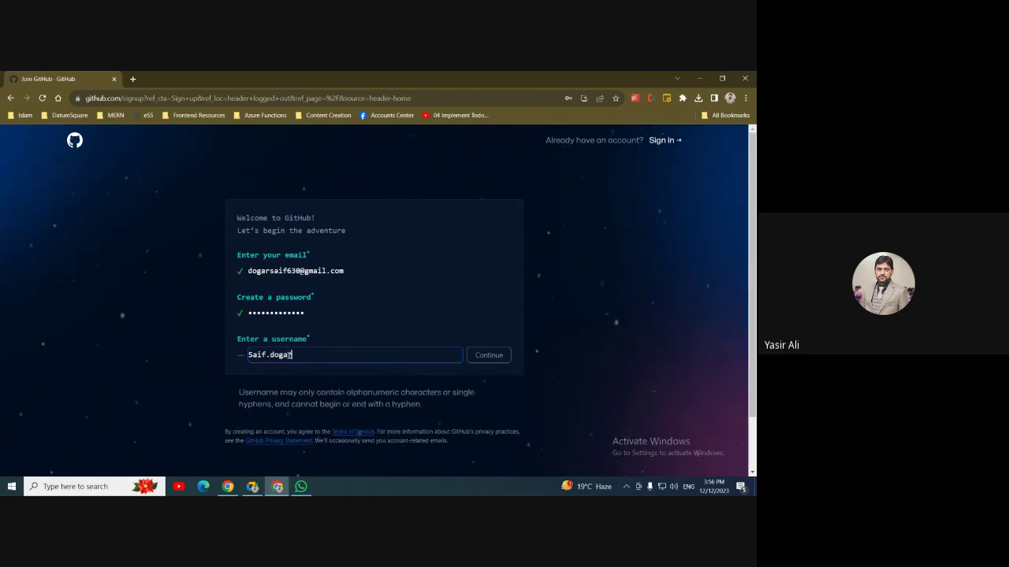
pyautogui.click(487, 354)
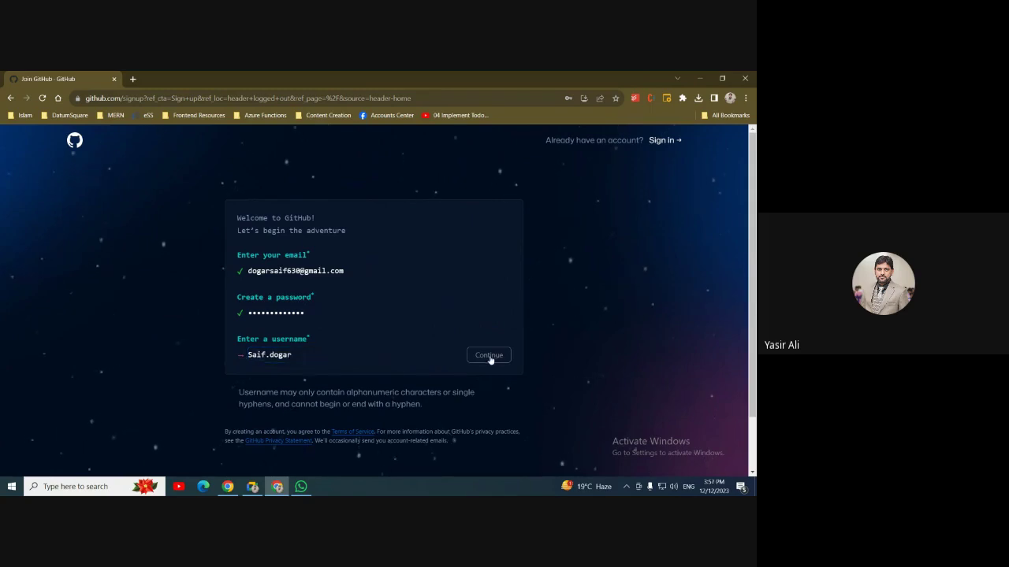
pyautogui.click(338, 354)
pyautogui.click(489, 355)
pyautogui.click(301, 354)
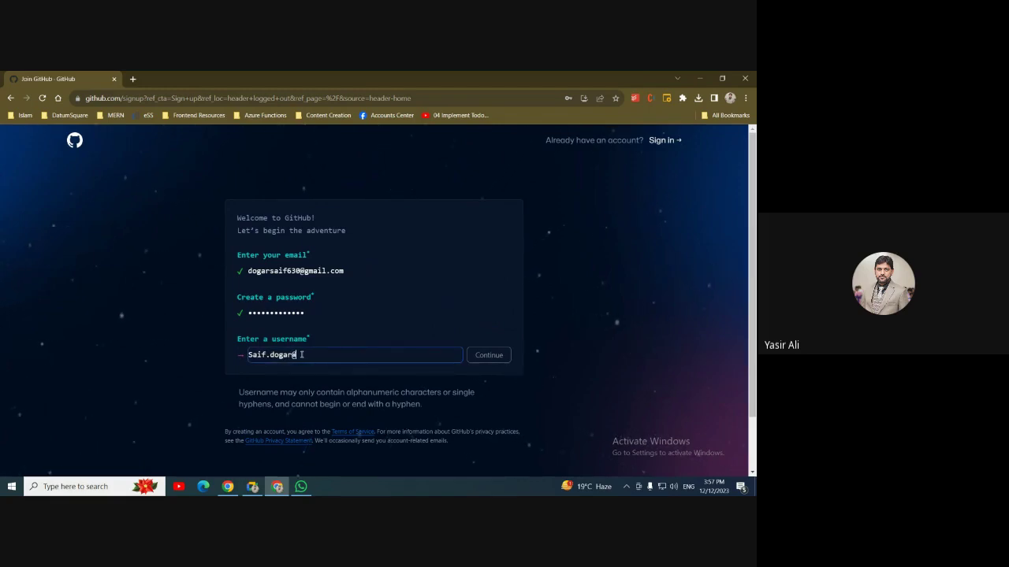
pyautogui.click(494, 356)
pyautogui.click(329, 355)
# Remove the period and @ from the username until it's available, then continue
pyautogui.hotkey('ctrl', 'a')
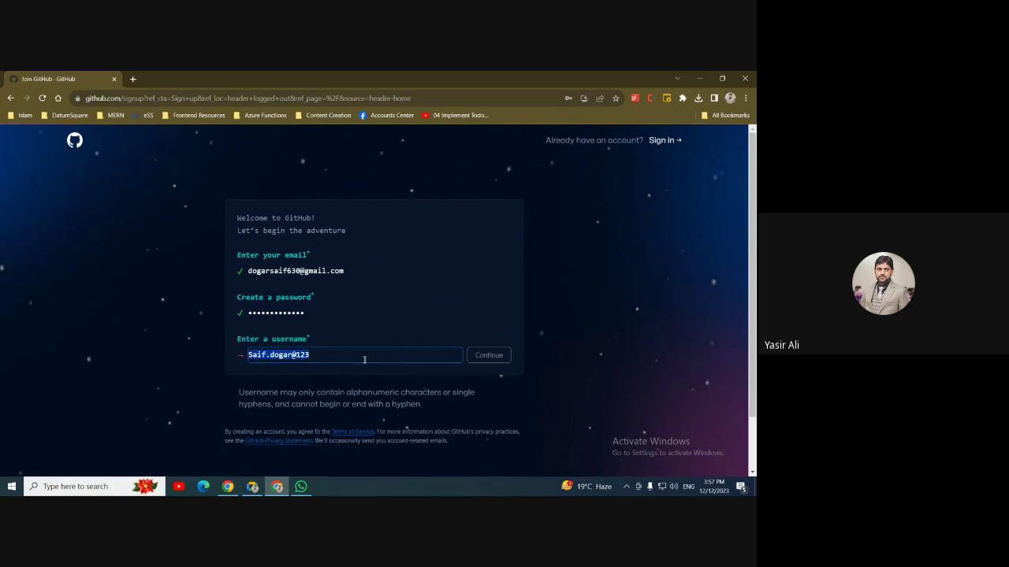
pyautogui.click(364, 360)
pyautogui.press('Left')
pyautogui.press('Left')
pyautogui.press('Left')
pyautogui.press('Left')
pyautogui.press('Left')
pyautogui.press('Left')
pyautogui.press('Left')
pyautogui.press('Left')
pyautogui.press('Left')
pyautogui.press('BackSpace')
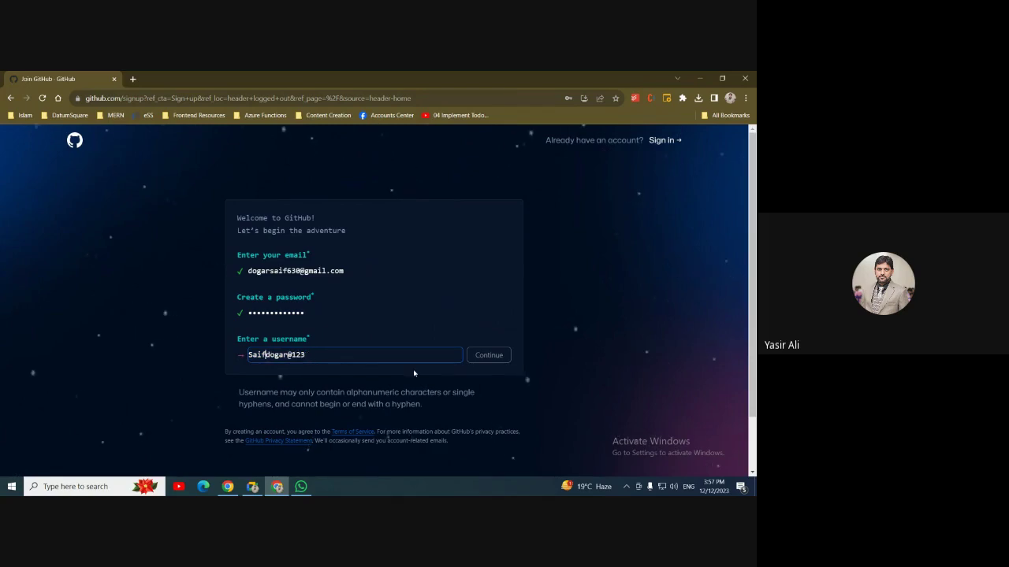
pyautogui.click(497, 359)
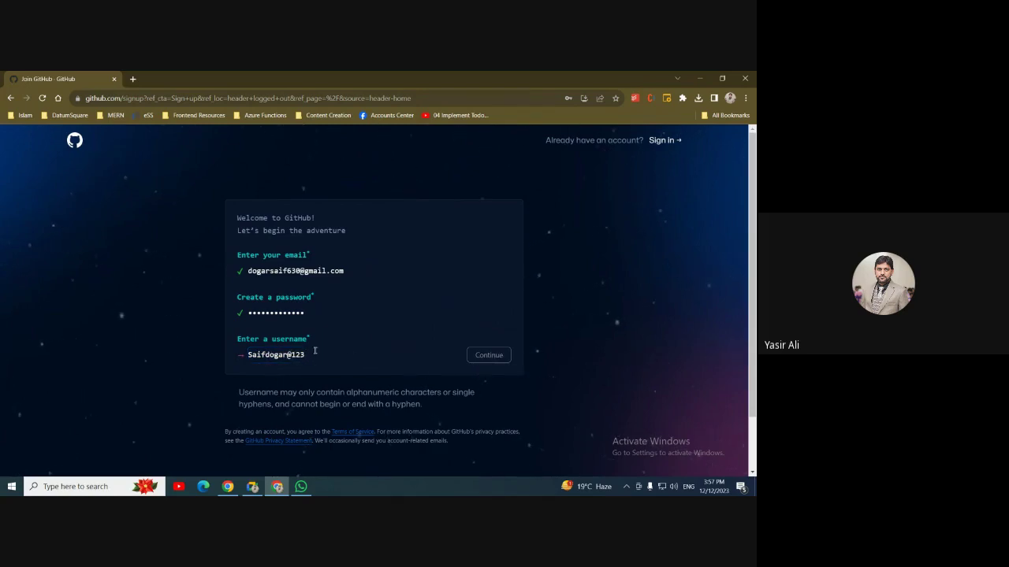
pyautogui.tripleClick(261, 358)
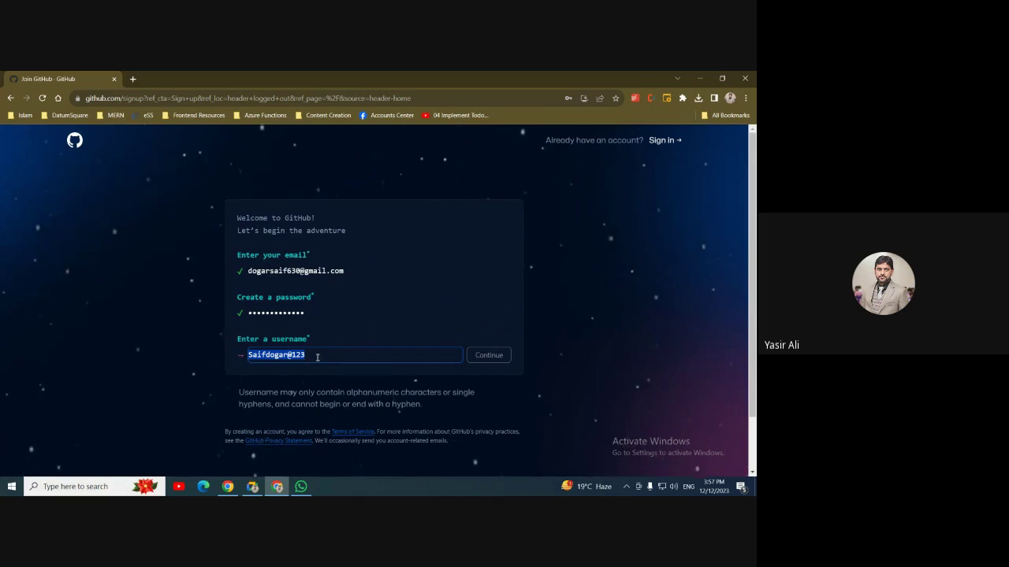
pyautogui.click(317, 357)
pyautogui.press('Left')
pyautogui.press('Left')
pyautogui.press('Left')
pyautogui.press('BackSpace')
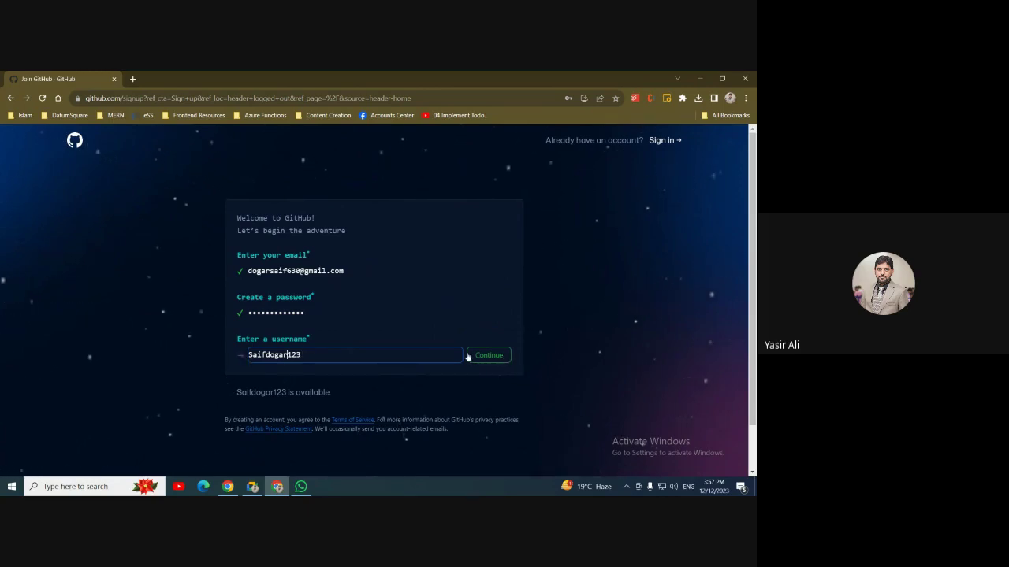
pyautogui.click(479, 355)
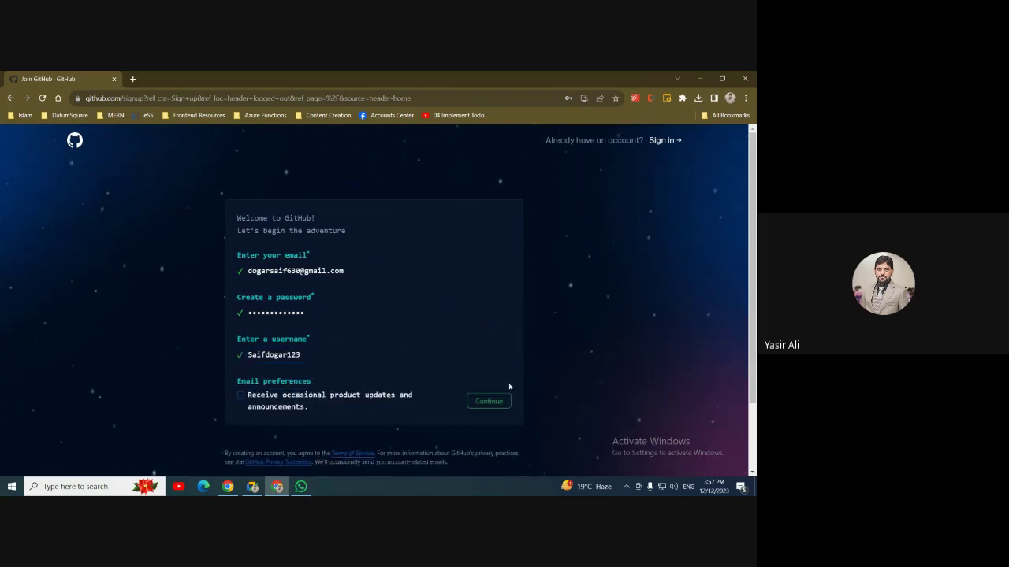
# Continue past email preferences to the account verification step
pyautogui.click(473, 403)
pyautogui.scroll(2, 360, 334)
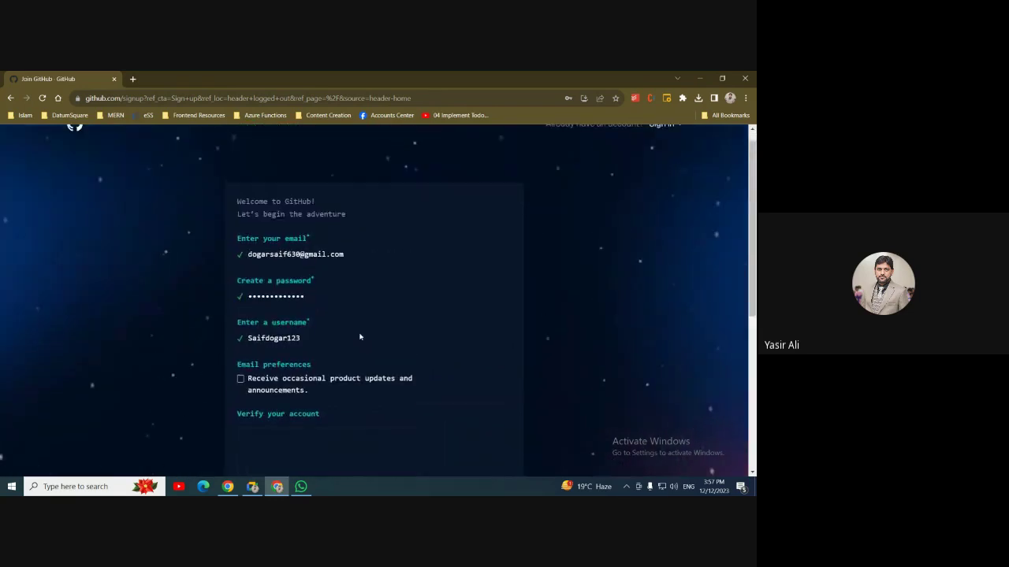
pyautogui.scroll(-2, 296, 318)
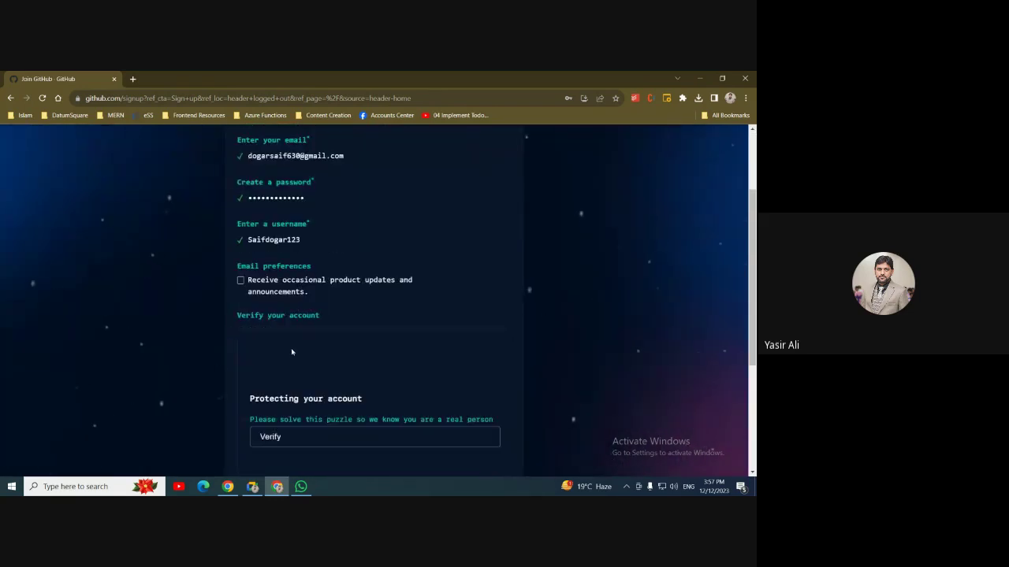
pyautogui.scroll(-1, 303, 348)
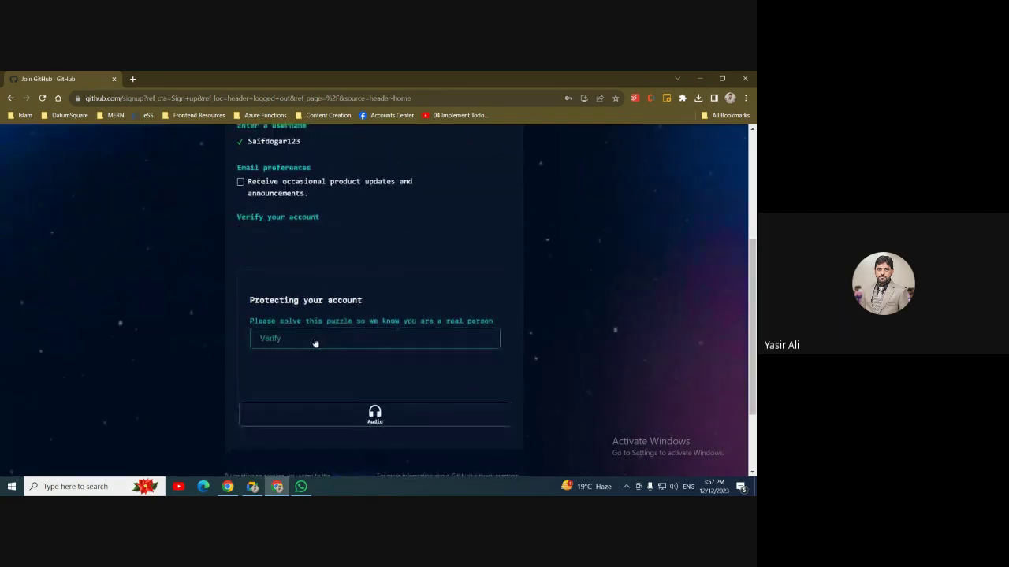
pyautogui.scroll(1, 314, 343)
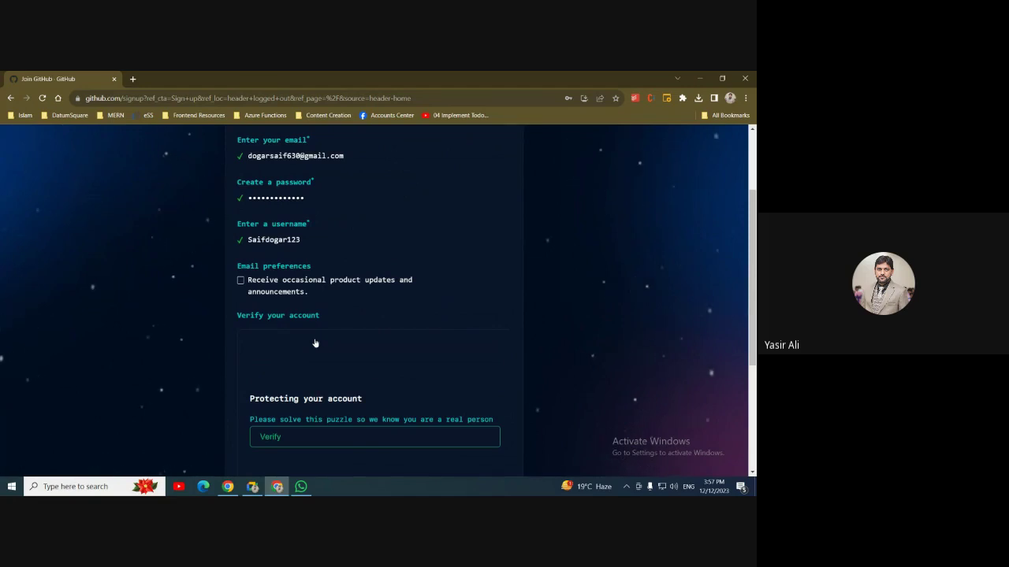
pyautogui.scroll(-1, 315, 343)
# Rotate the tractor four steps to match the hand's direction and submit the puzzle
pyautogui.click(303, 348)
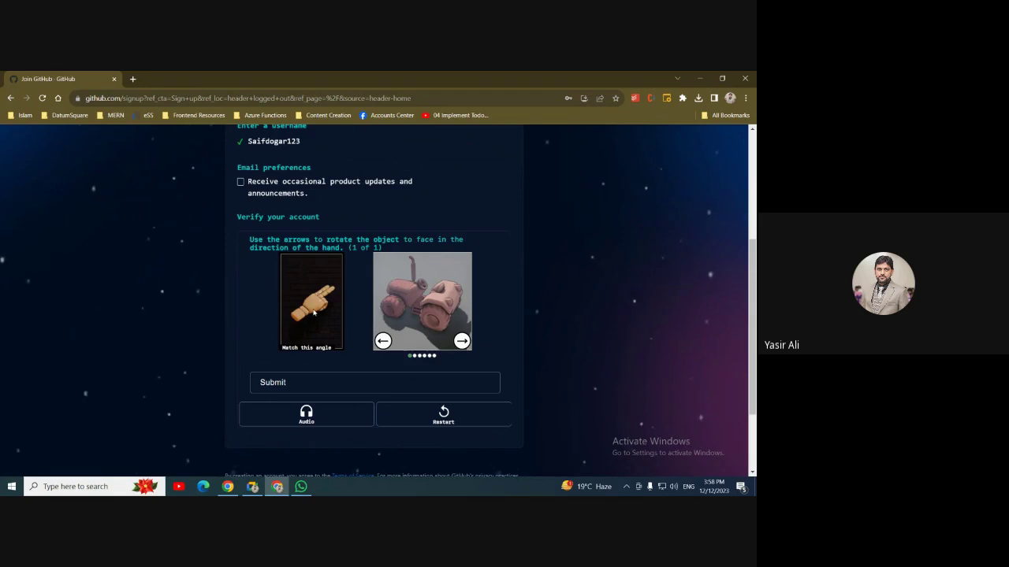
pyautogui.click(461, 341)
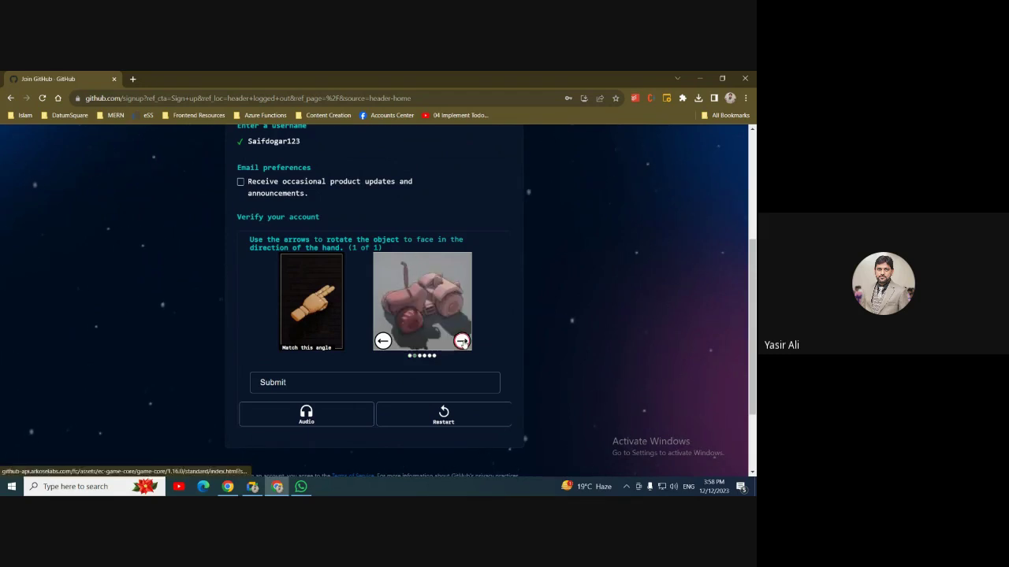
pyautogui.click(462, 341)
pyautogui.click(461, 341)
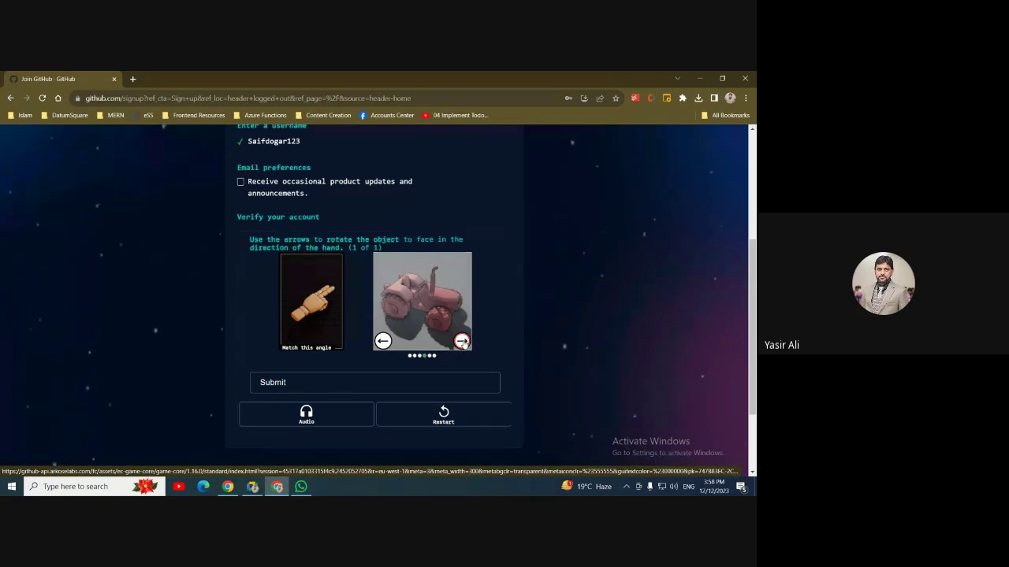
pyautogui.click(461, 341)
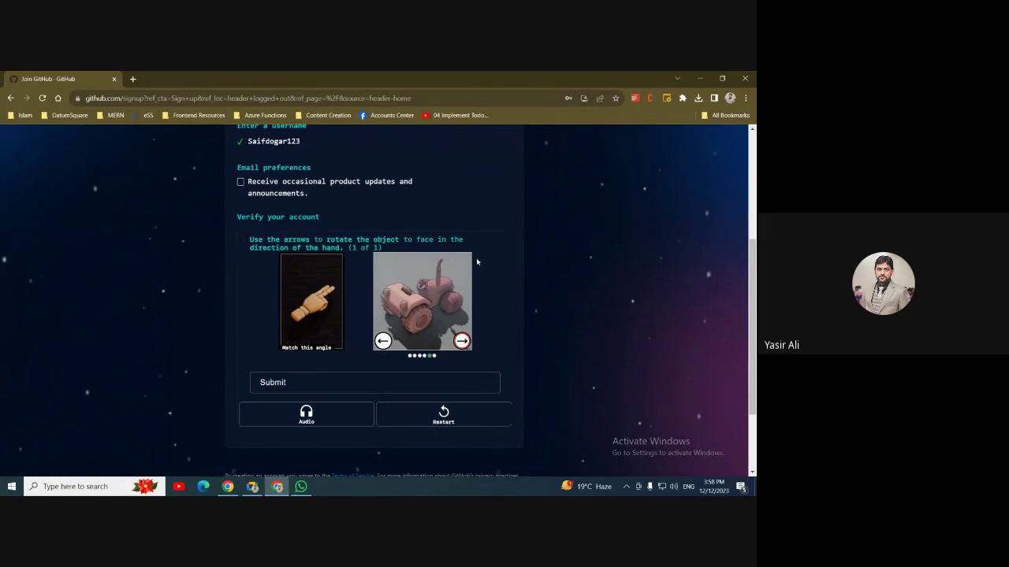
pyautogui.click(286, 384)
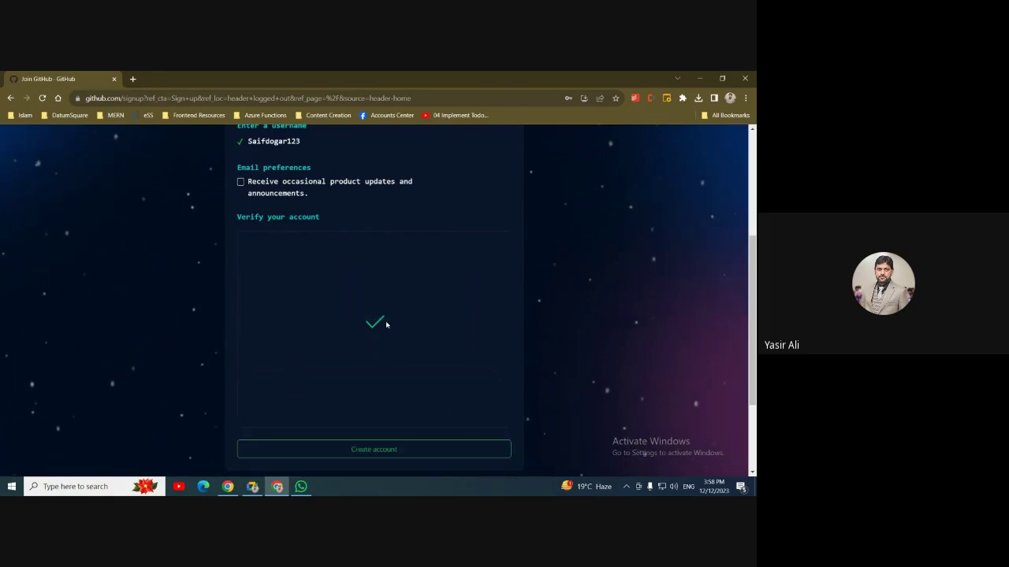
pyautogui.scroll(4, 321, 323)
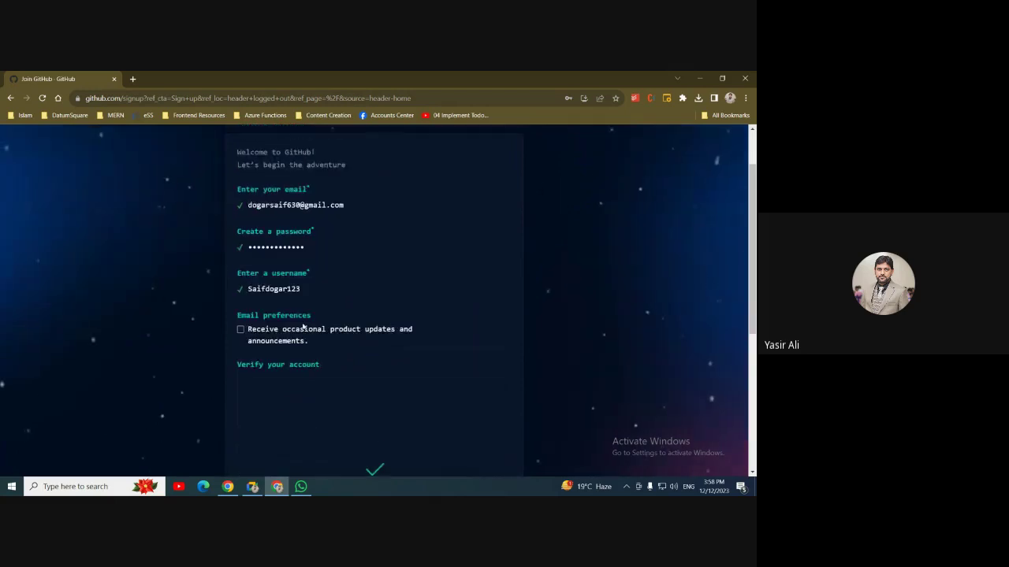
pyautogui.scroll(-5, 301, 322)
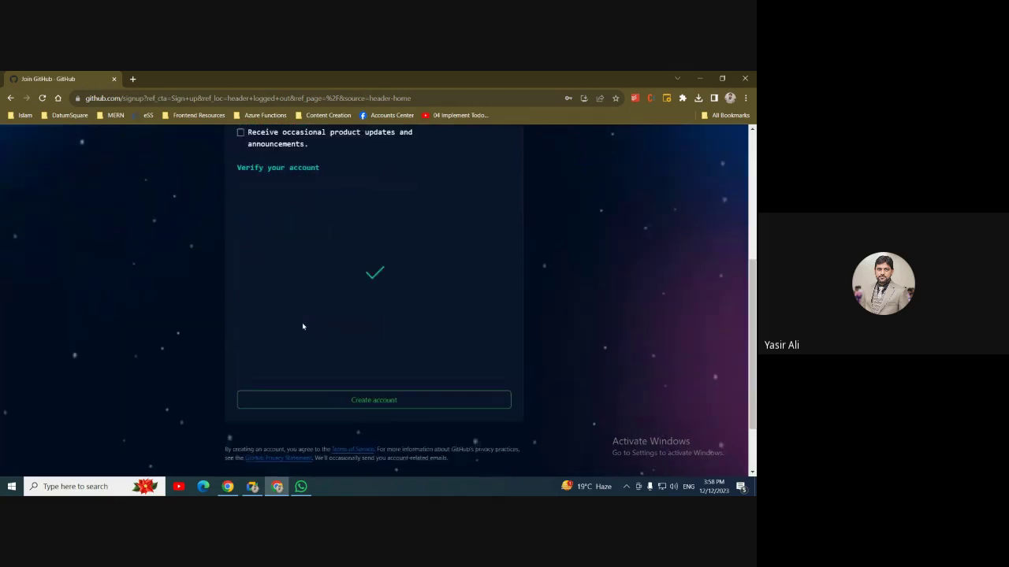
# Create the account, decline Chrome's password saving, and enter the e-mailed launch code
pyautogui.click(339, 401)
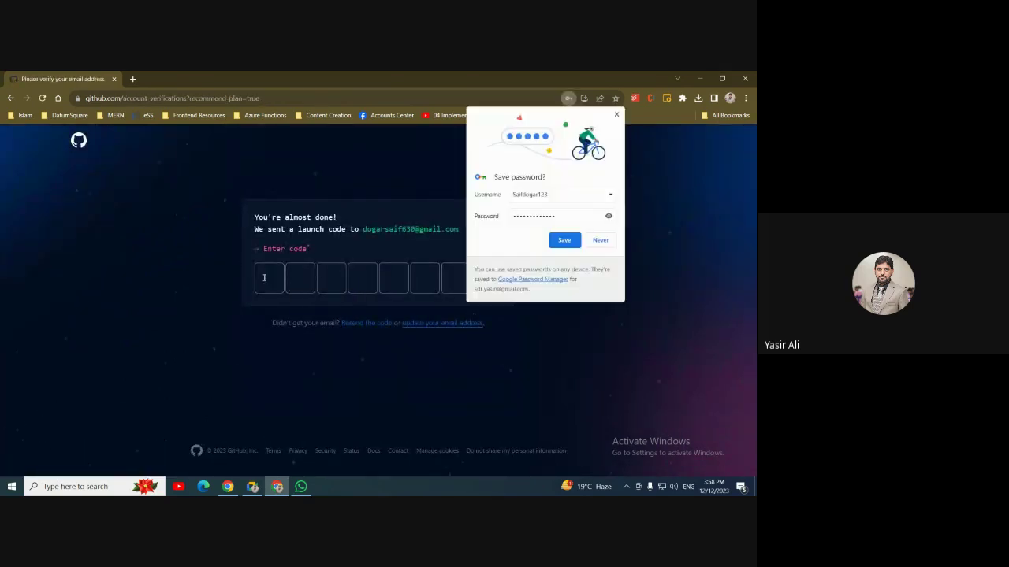
pyautogui.click(600, 240)
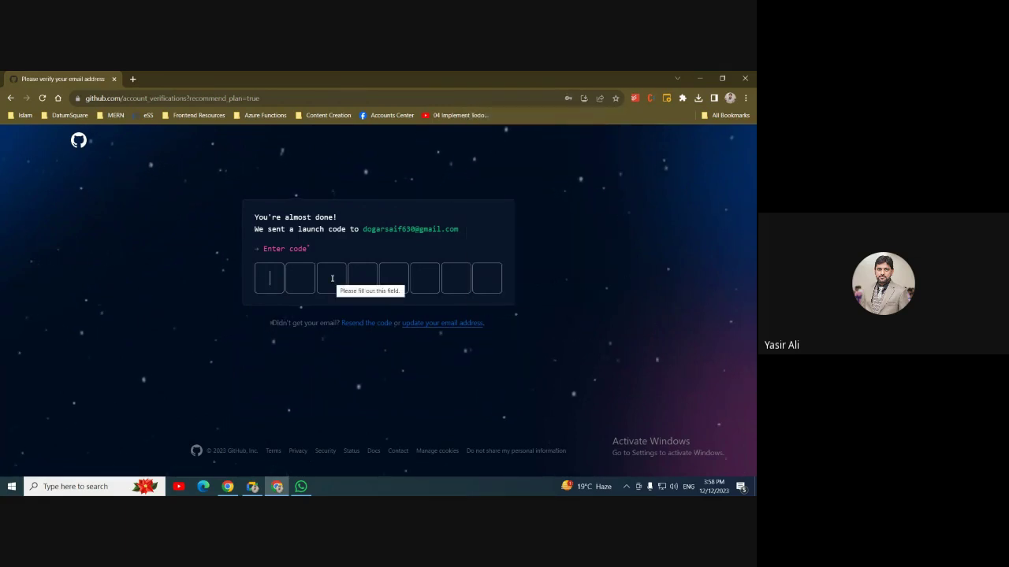
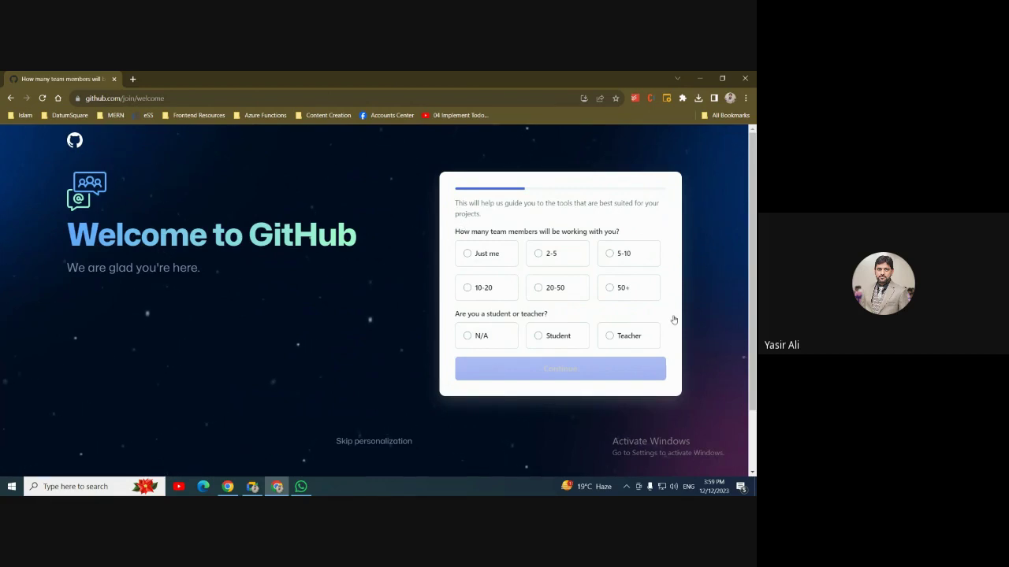
# Choose 'Just me' as who will work on projects and continue
pyautogui.scroll(-1, 601, 326)
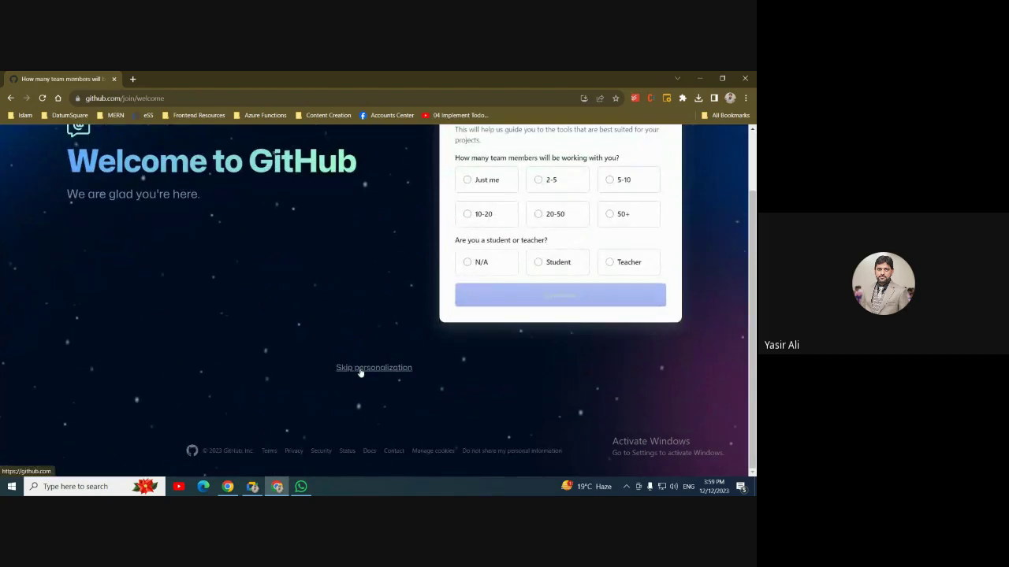
pyautogui.scroll(1, 472, 245)
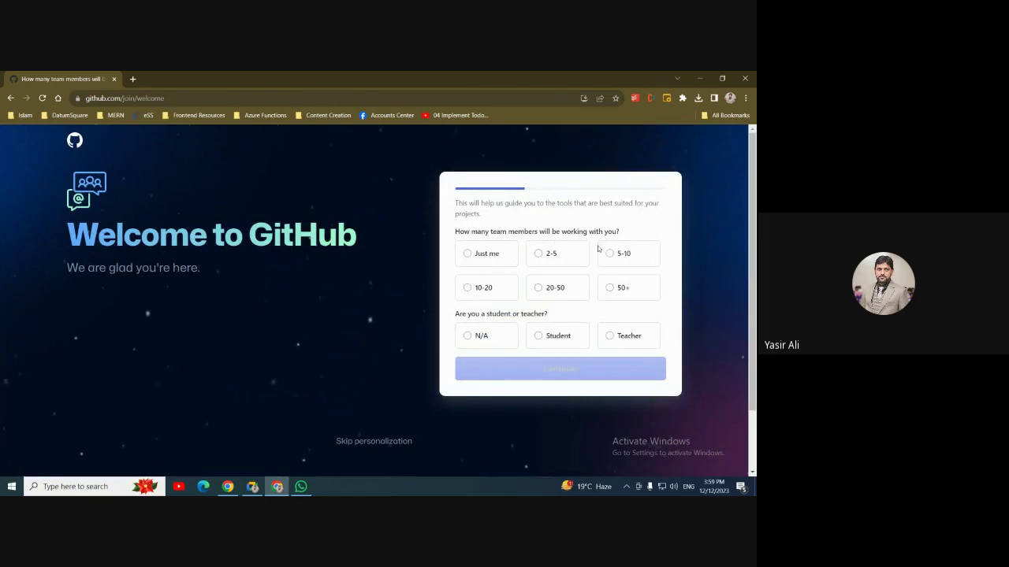
pyautogui.click(484, 257)
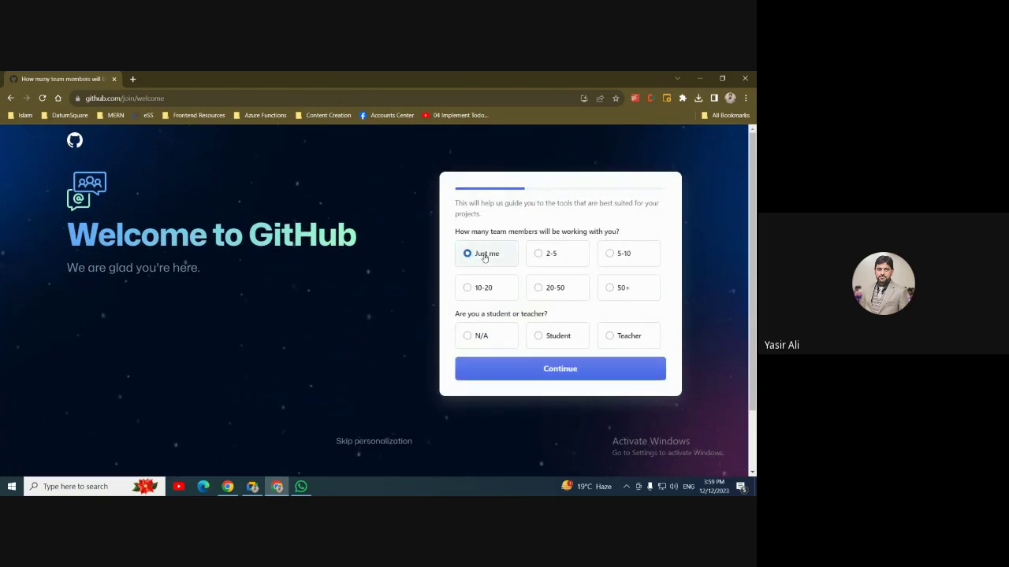
pyautogui.click(586, 367)
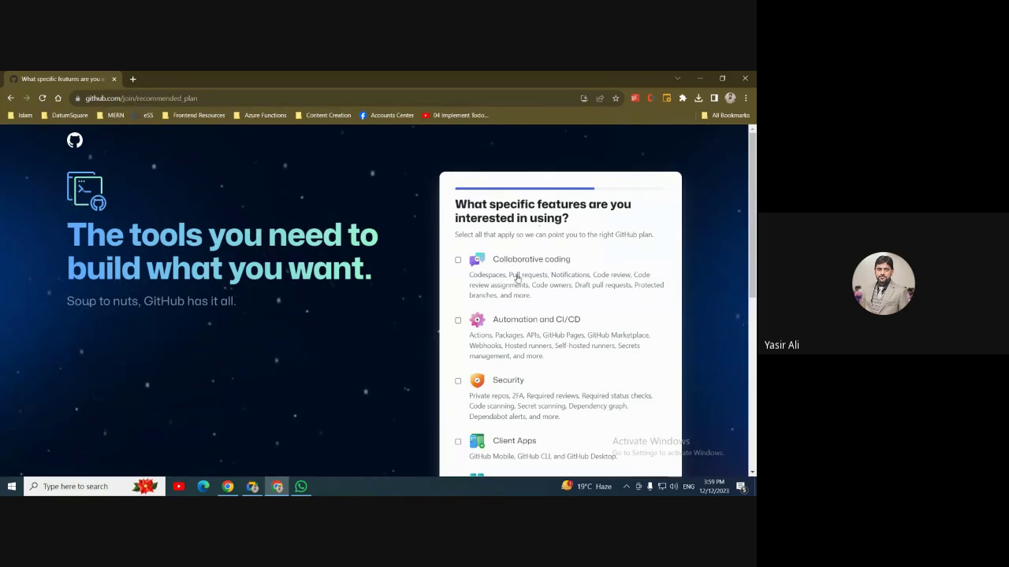
# Tick Automation and CI/CD, Security, Client Apps, Community and Enterprise security, then continue
pyautogui.scroll(-5, 499, 293)
pyautogui.scroll(2, 500, 292)
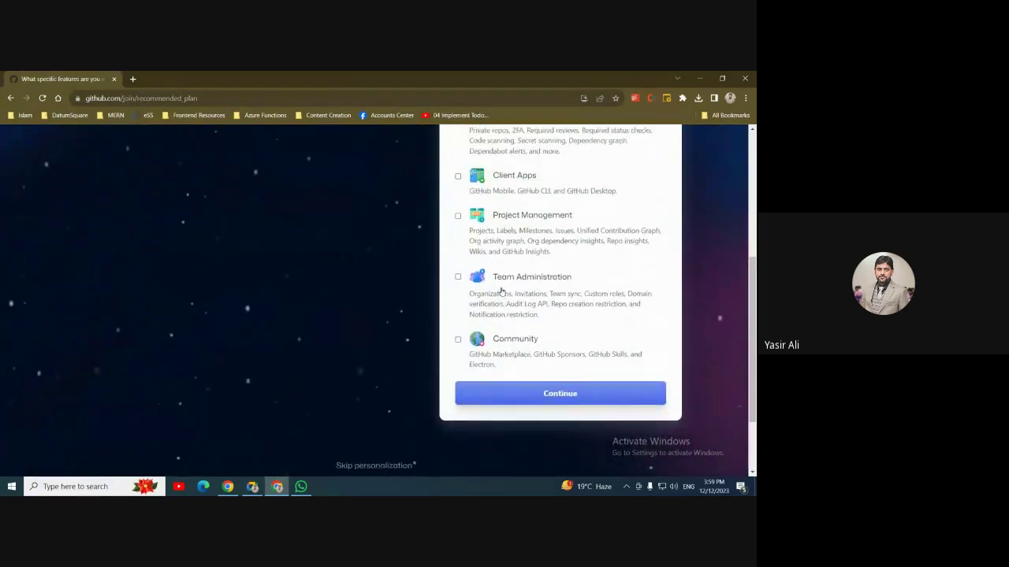
pyautogui.scroll(3, 500, 291)
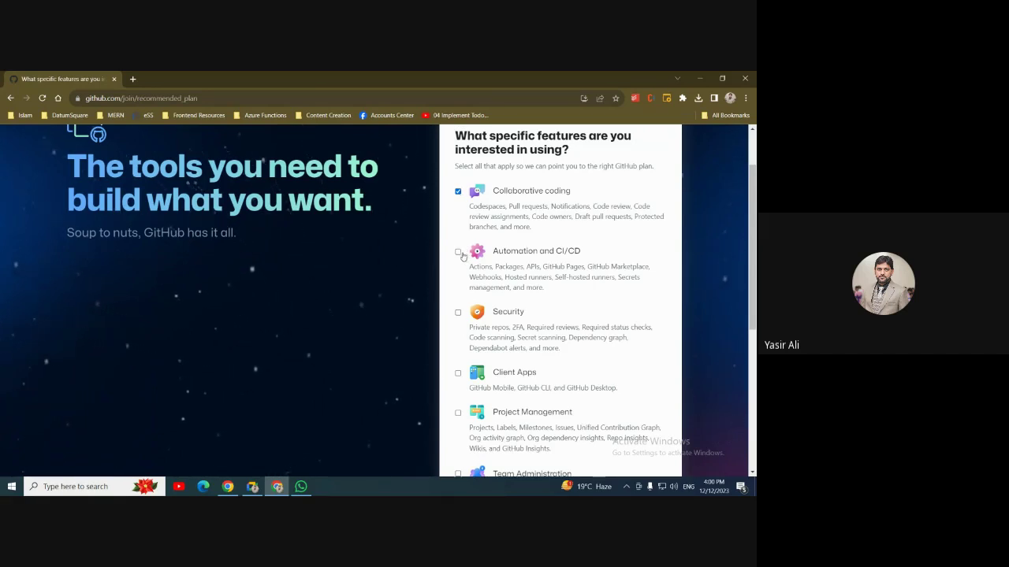
pyautogui.click(457, 252)
pyautogui.click(457, 312)
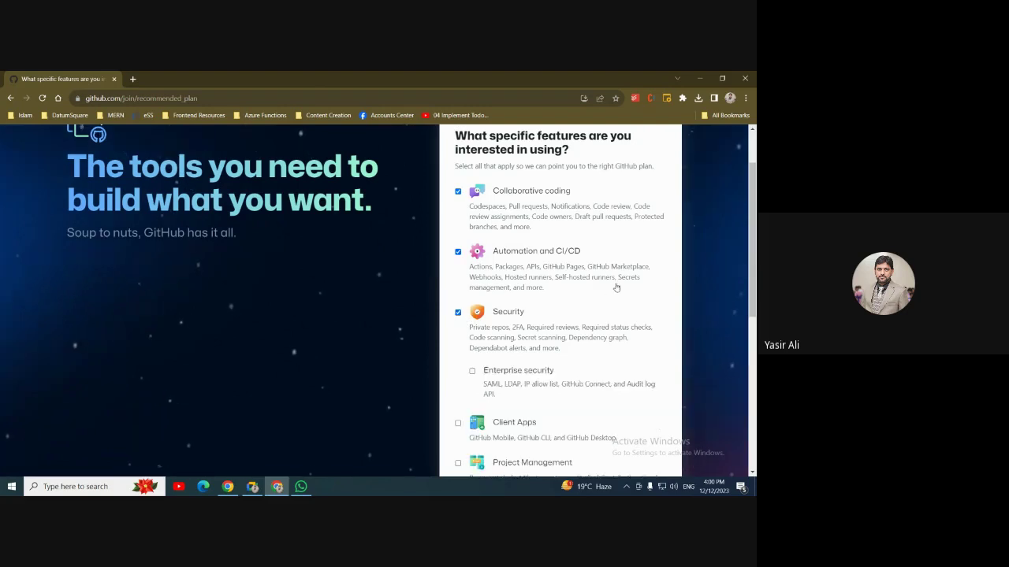
pyautogui.scroll(-2, 616, 288)
pyautogui.click(458, 325)
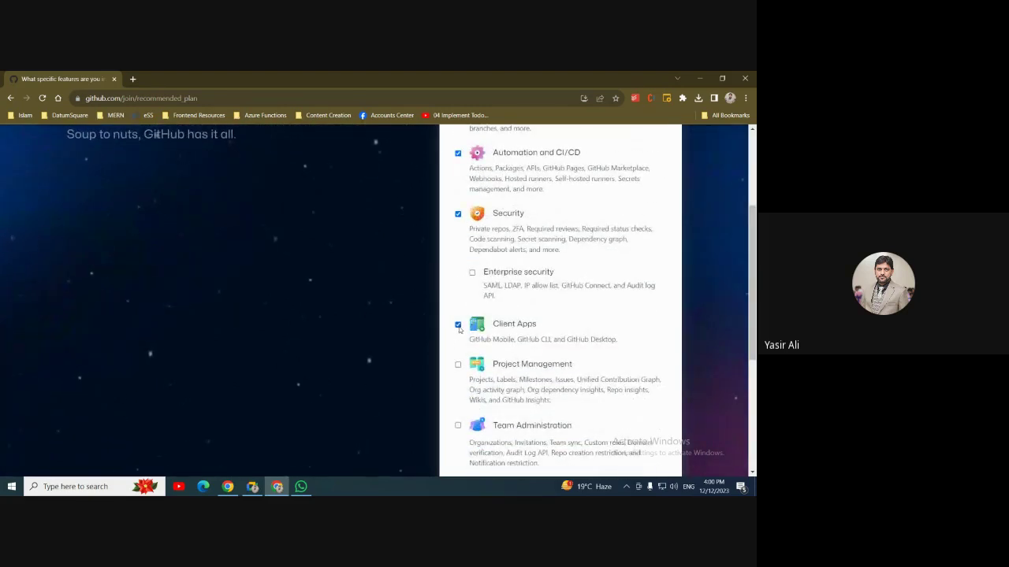
pyautogui.scroll(-2, 463, 315)
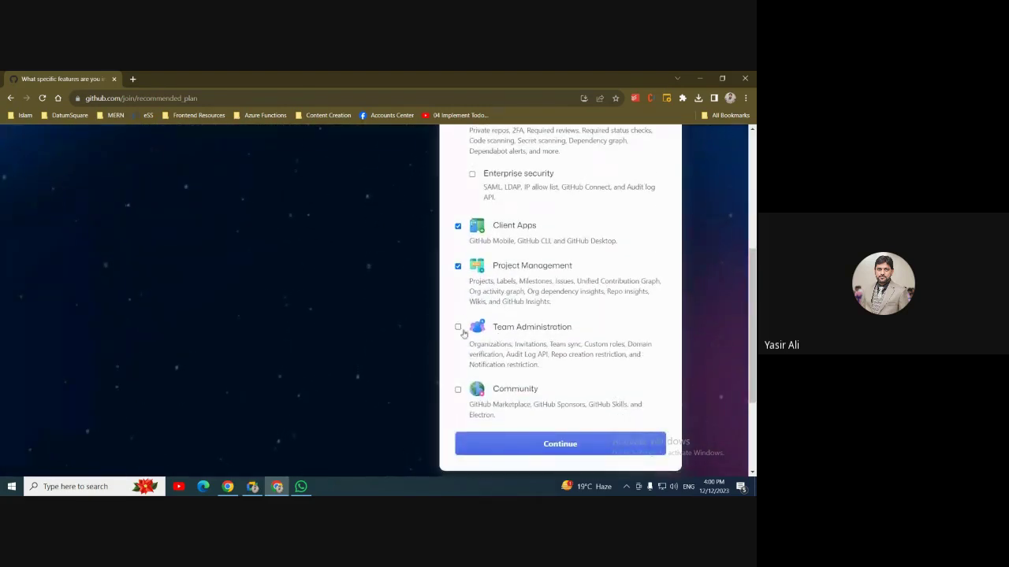
pyautogui.click(458, 389)
pyautogui.click(472, 174)
pyautogui.scroll(4, 517, 246)
pyautogui.scroll(-6, 520, 243)
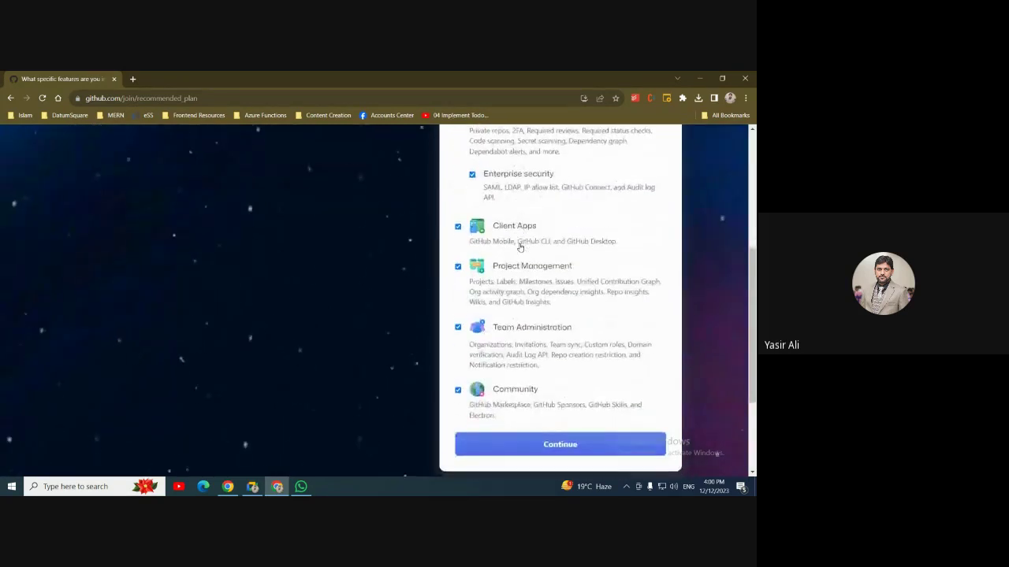
pyautogui.click(562, 347)
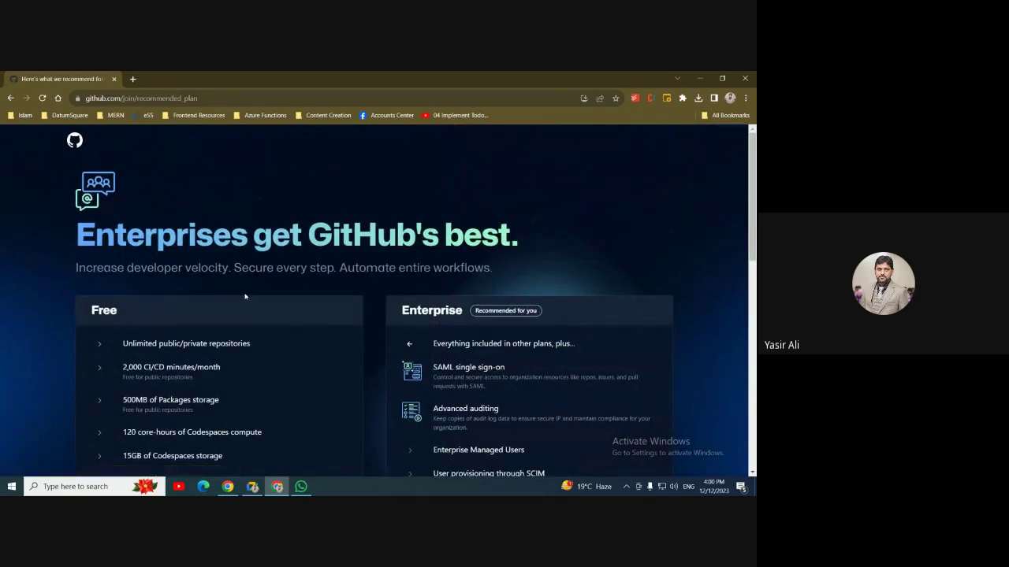
# Scroll past the Free vs Enterprise comparison and choose 'Continue for free'
pyautogui.scroll(-2, 317, 340)
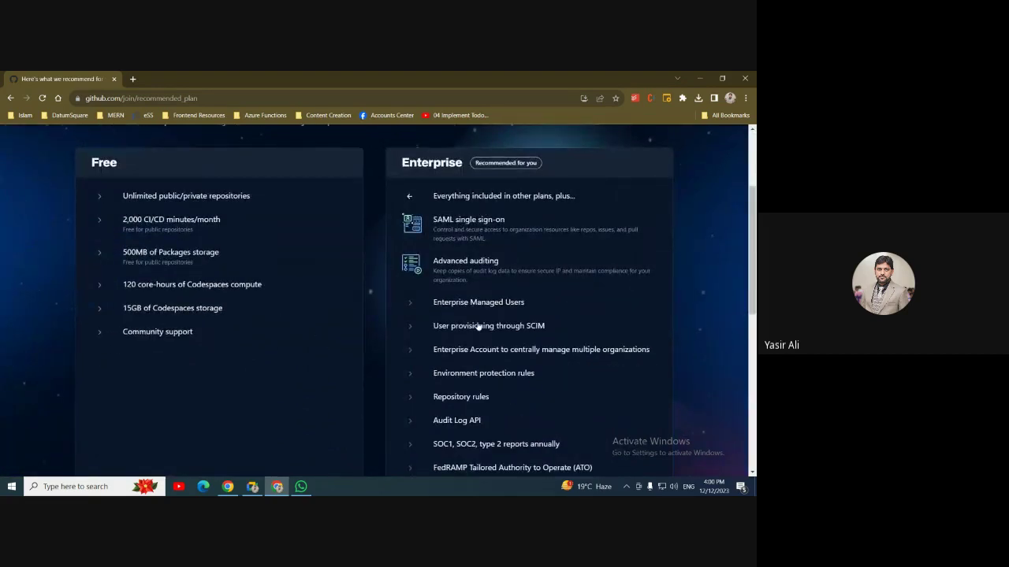
pyautogui.scroll(-5, 482, 314)
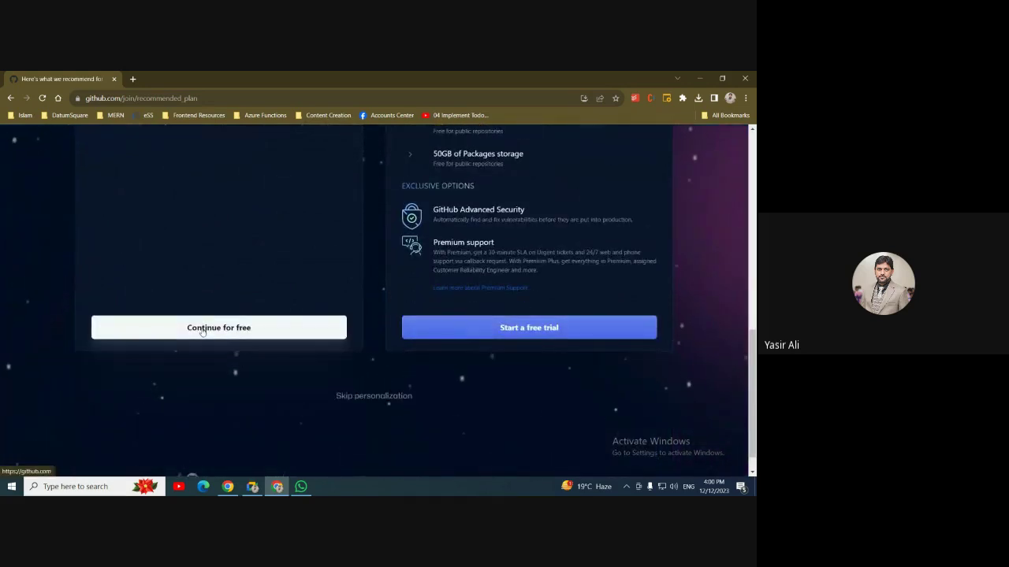
pyautogui.click(202, 331)
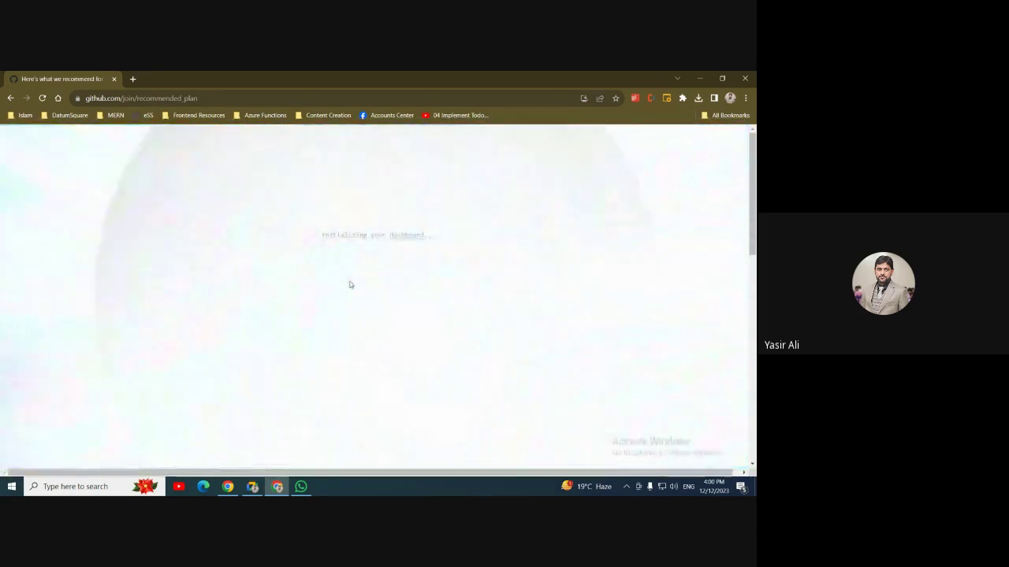
# Go to 'Your profile' from the avatar menu at top right
pyautogui.click(402, 236)
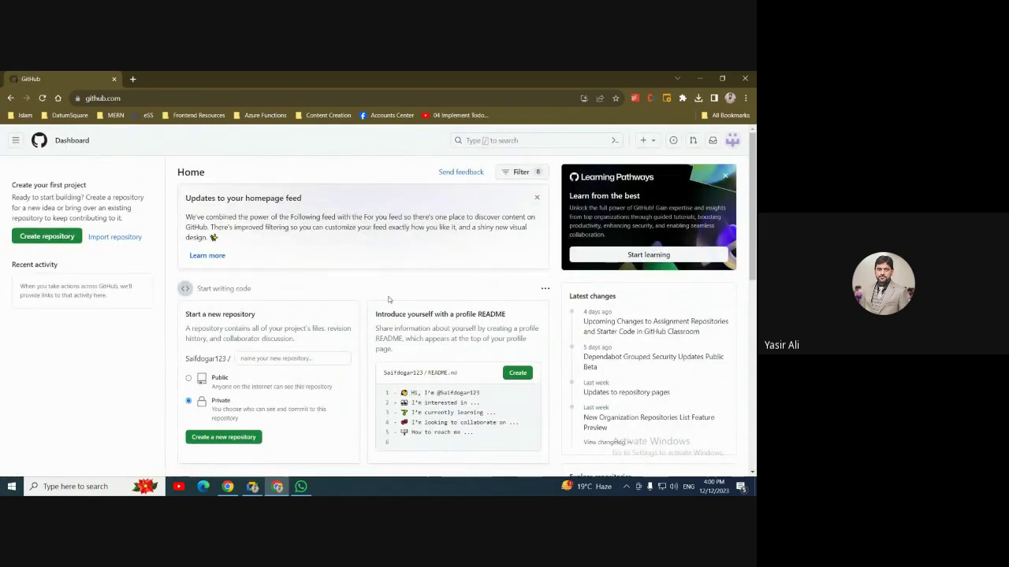
pyautogui.click(732, 140)
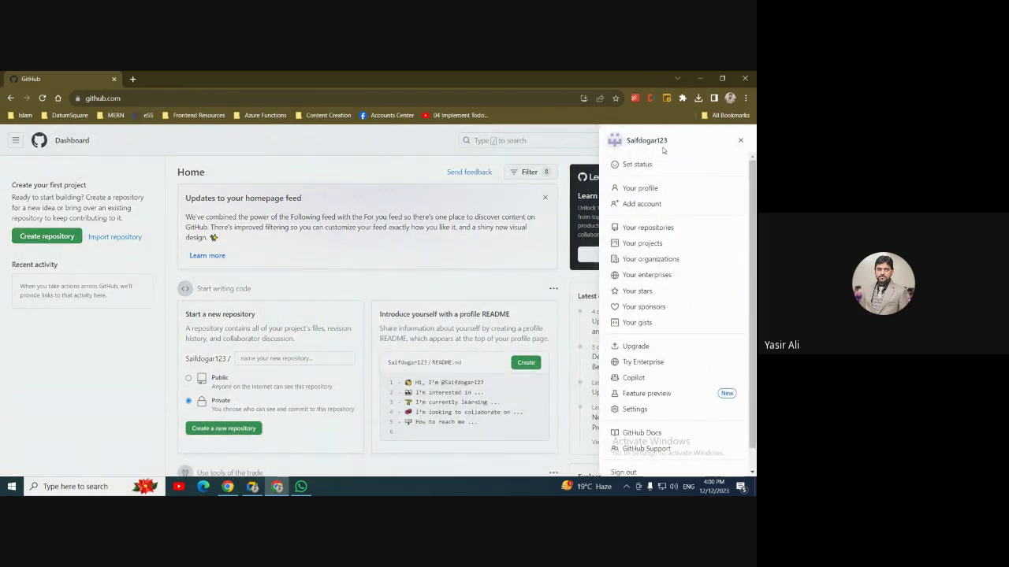
pyautogui.click(640, 189)
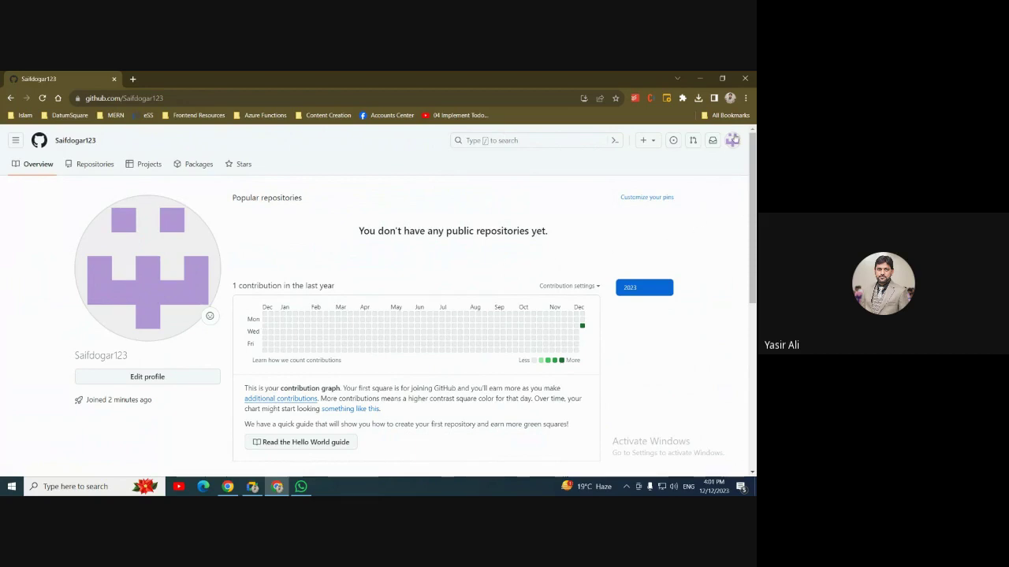
# Reopen the avatar menu on the profile page, then close it to show the full profile
pyautogui.click(732, 140)
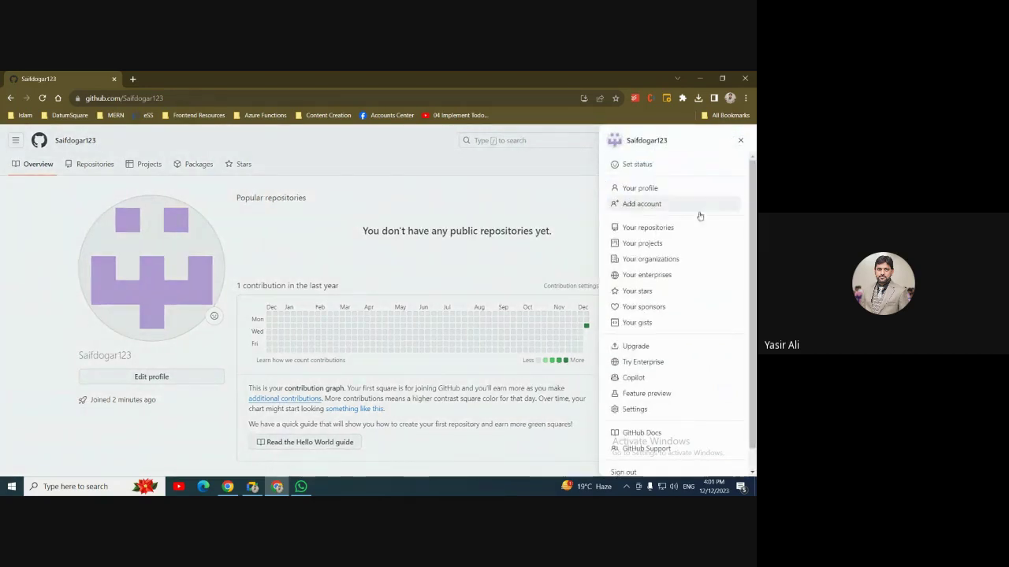
pyautogui.scroll(-1, 628, 403)
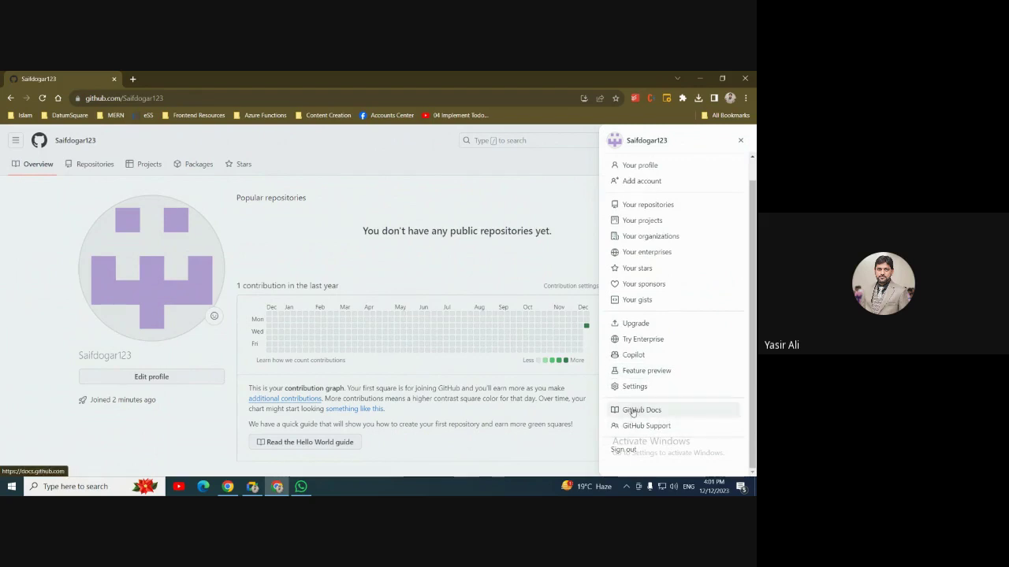
pyautogui.click(533, 211)
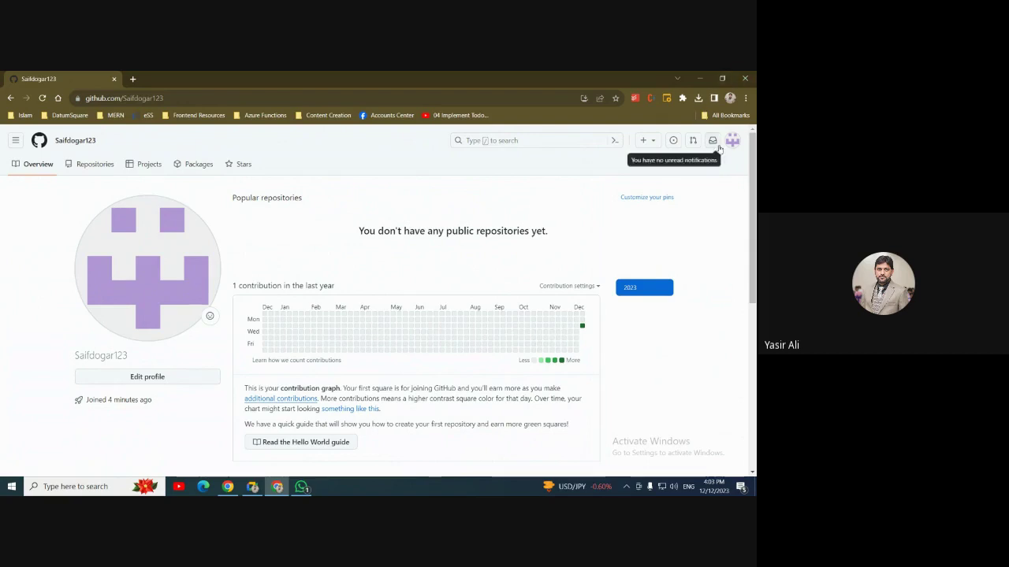
# Close the GitHub account menu, minimize Chrome and bring up WhatsApp's chats
pyautogui.click(732, 141)
pyautogui.click(555, 167)
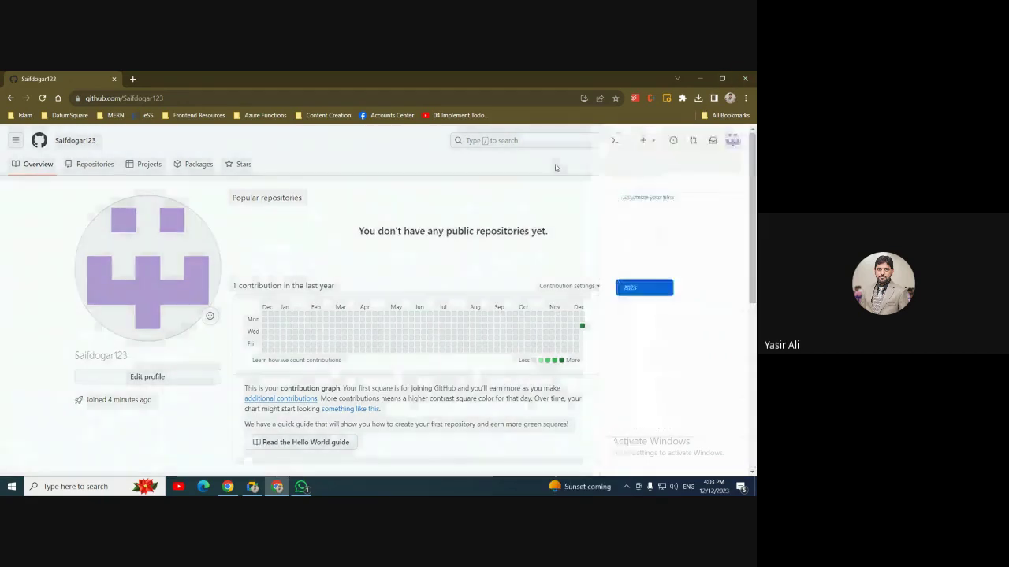
pyautogui.click(697, 79)
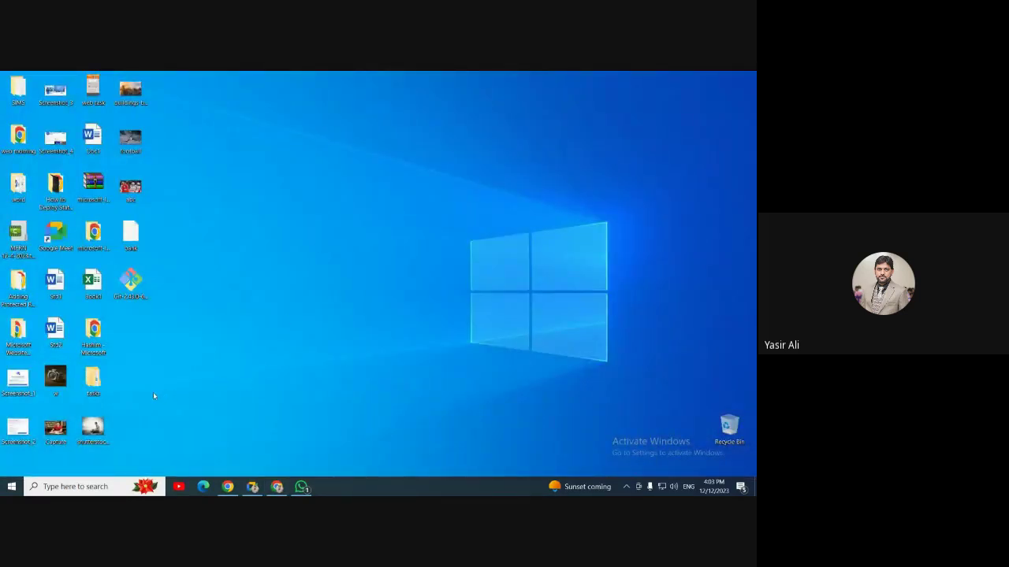
pyautogui.click(301, 487)
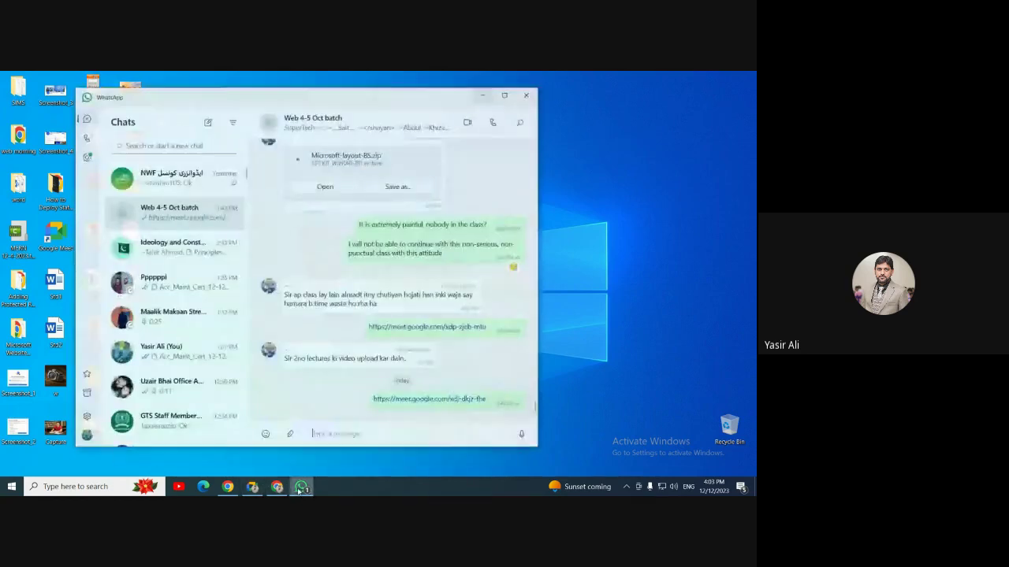
# Browse to tasks > zobi to save Microsoft-layout-BS.zip, cancel, and minimize WhatsApp
pyautogui.scroll(3, 370, 260)
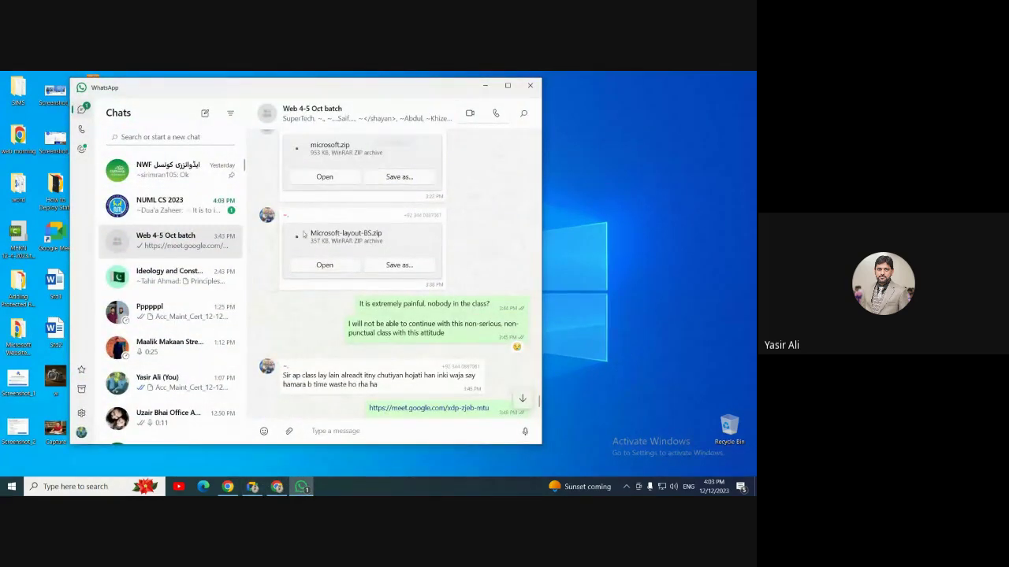
pyautogui.click(390, 266)
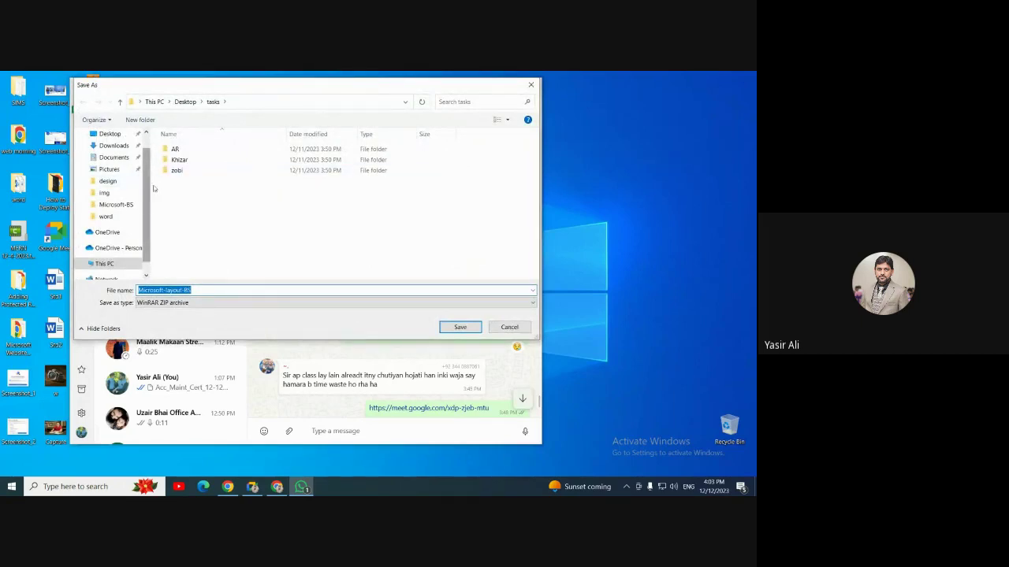
pyautogui.doubleClick(170, 170)
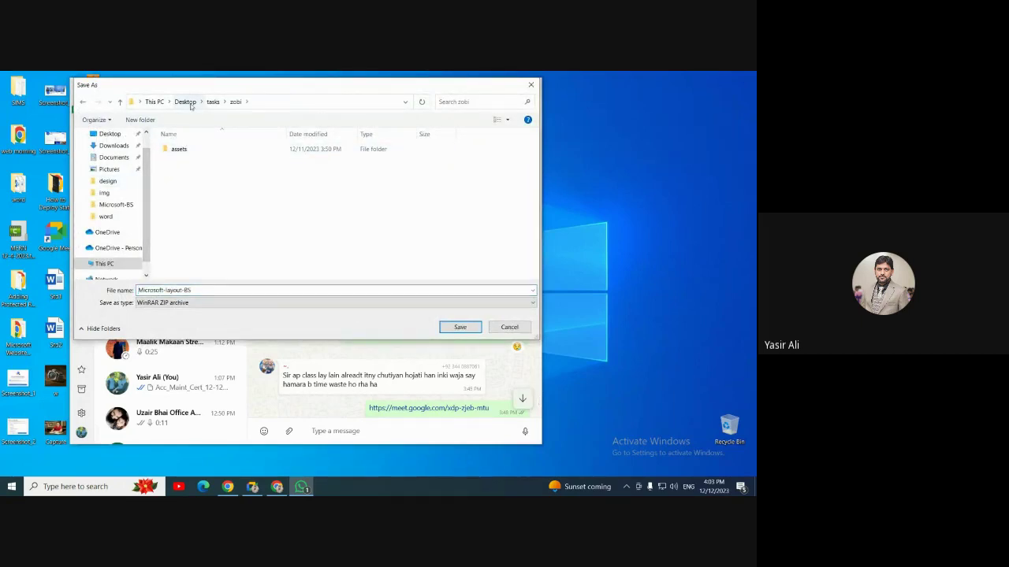
pyautogui.click(532, 86)
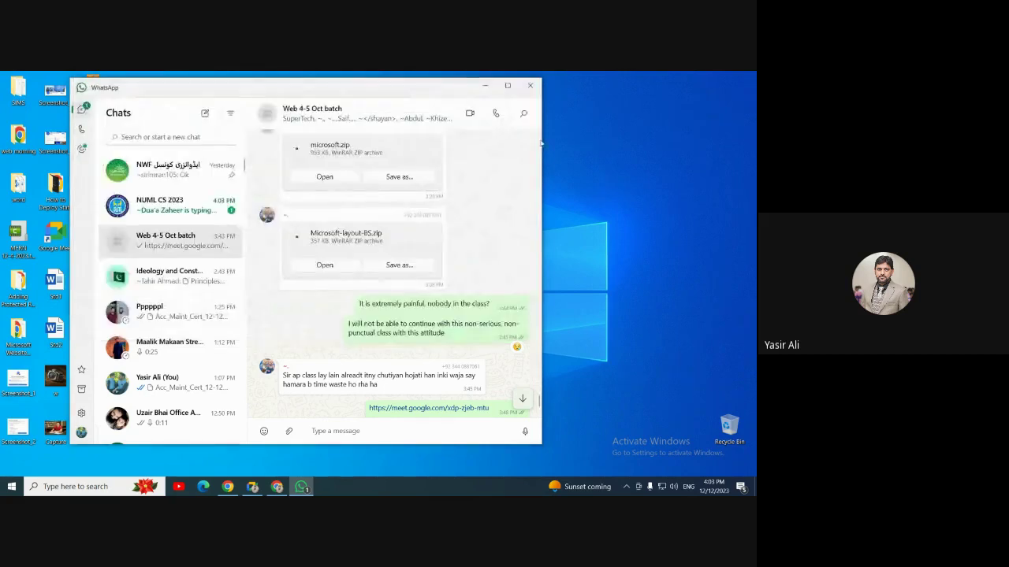
pyautogui.click(489, 85)
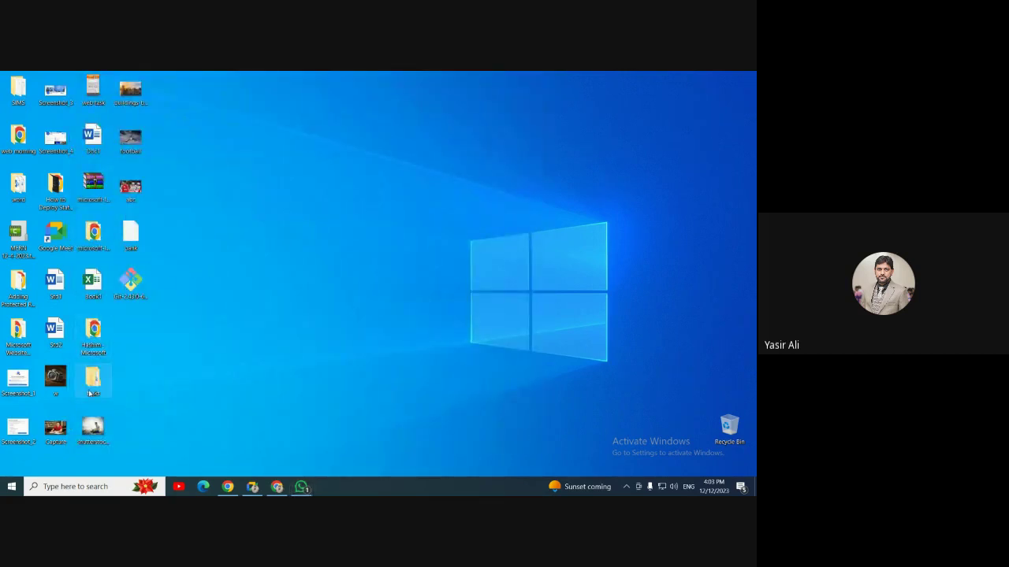
# Open index.html from the desktop's tasks > zobi folder in the browser
pyautogui.doubleClick(93, 380)
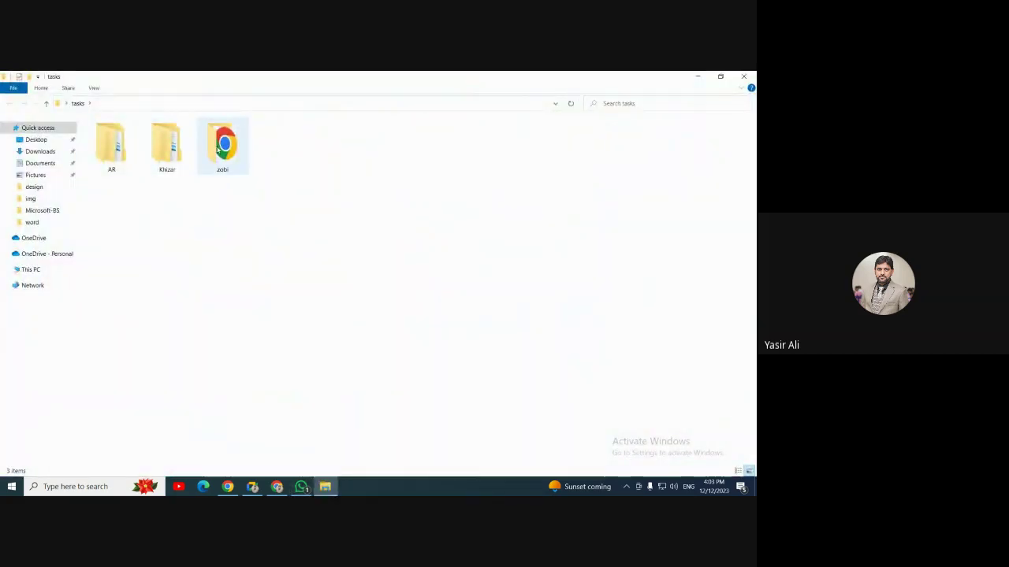
pyautogui.doubleClick(219, 148)
pyautogui.doubleClick(122, 146)
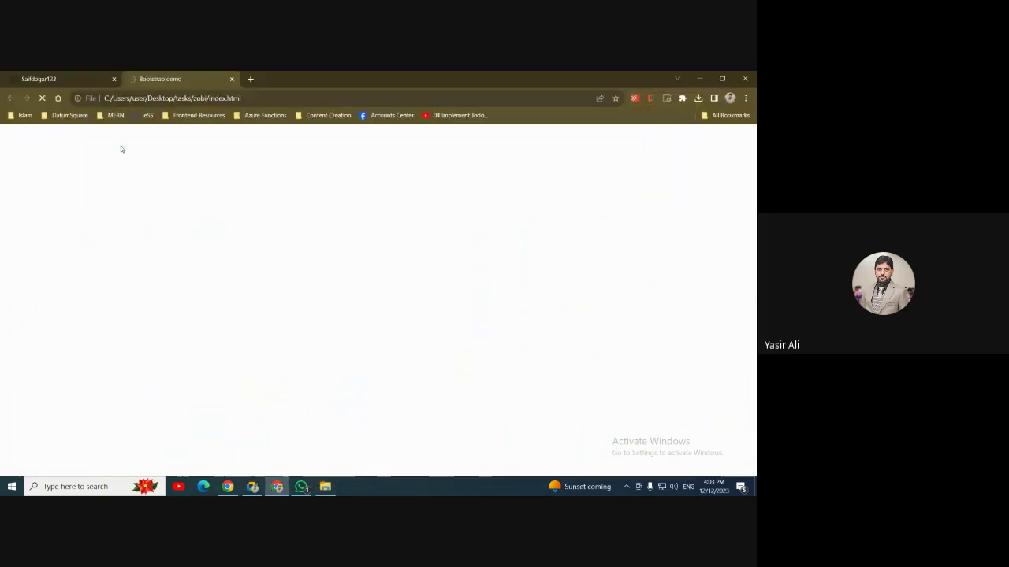
# Scroll through the Bootstrap demo page, then close its tab
pyautogui.scroll(-3, 213, 319)
pyautogui.scroll(-10, 213, 319)
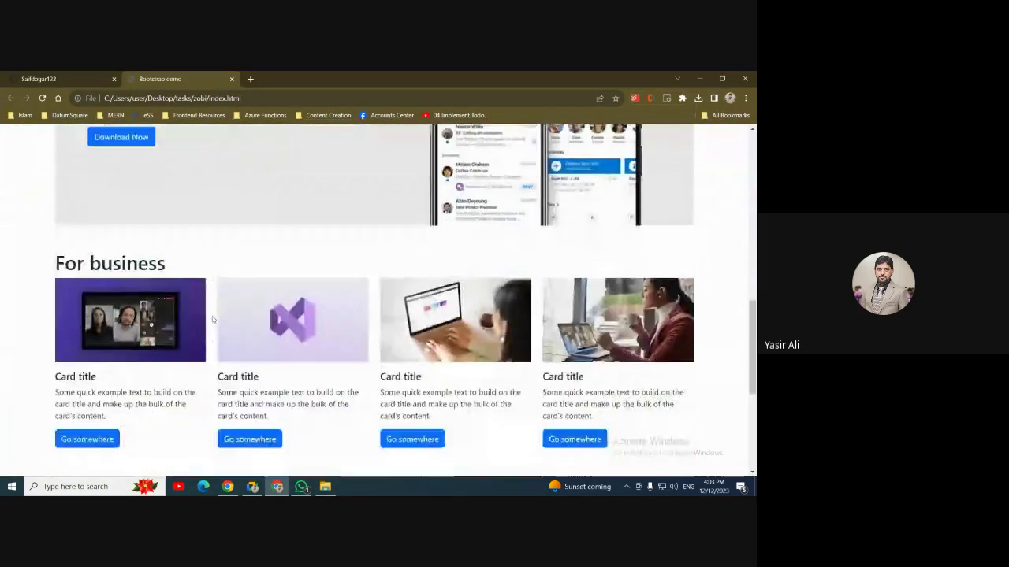
pyautogui.scroll(5, 216, 237)
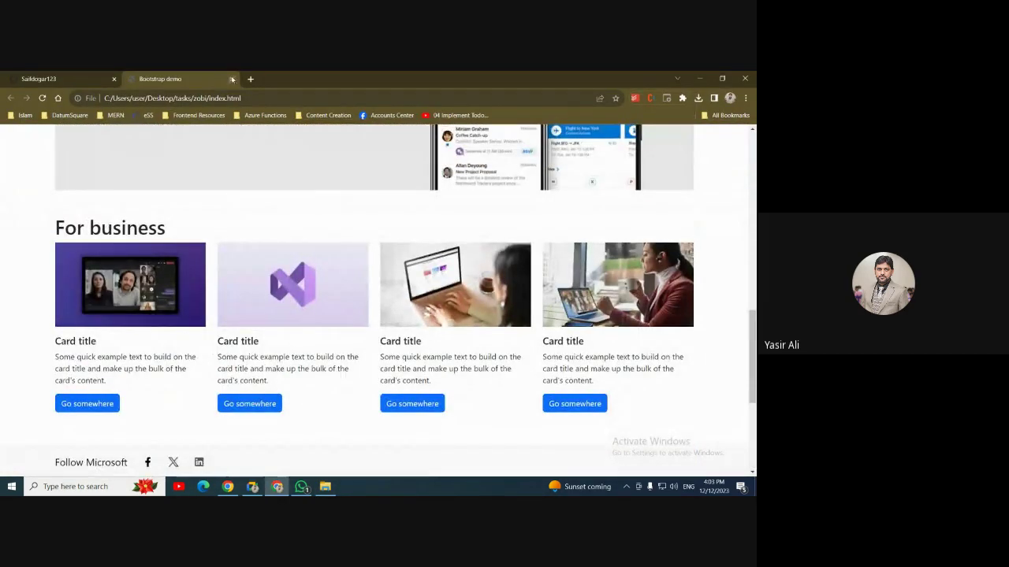
pyautogui.click(232, 78)
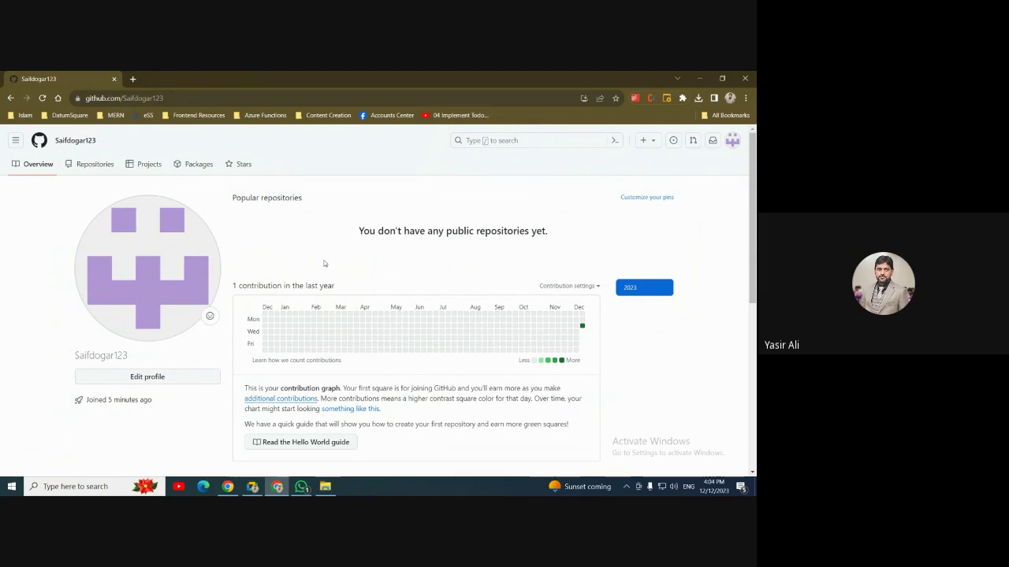
# Minimize Chrome and use 'Open with Code' on the zobi folder
pyautogui.click(707, 78)
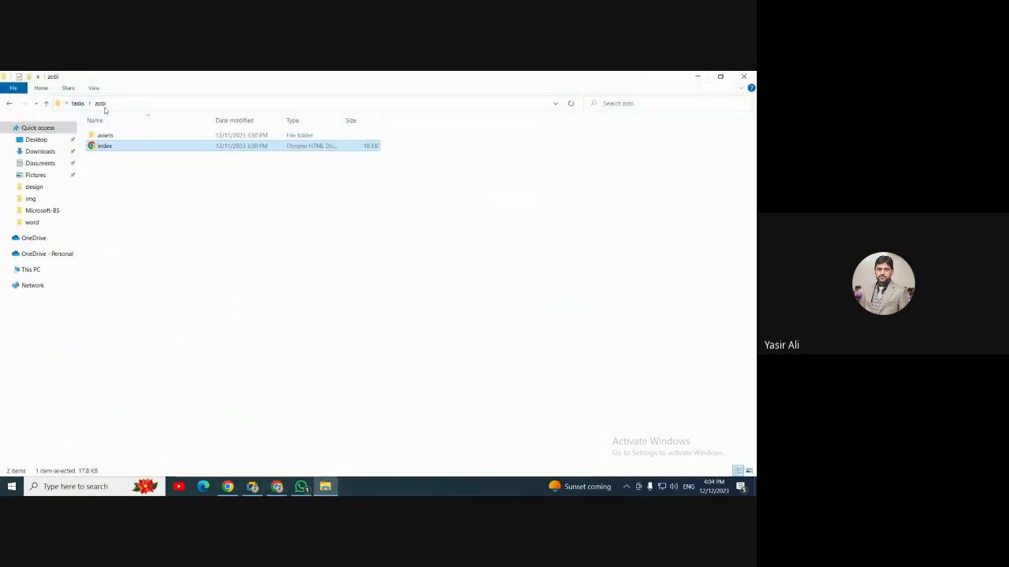
pyautogui.click(100, 104)
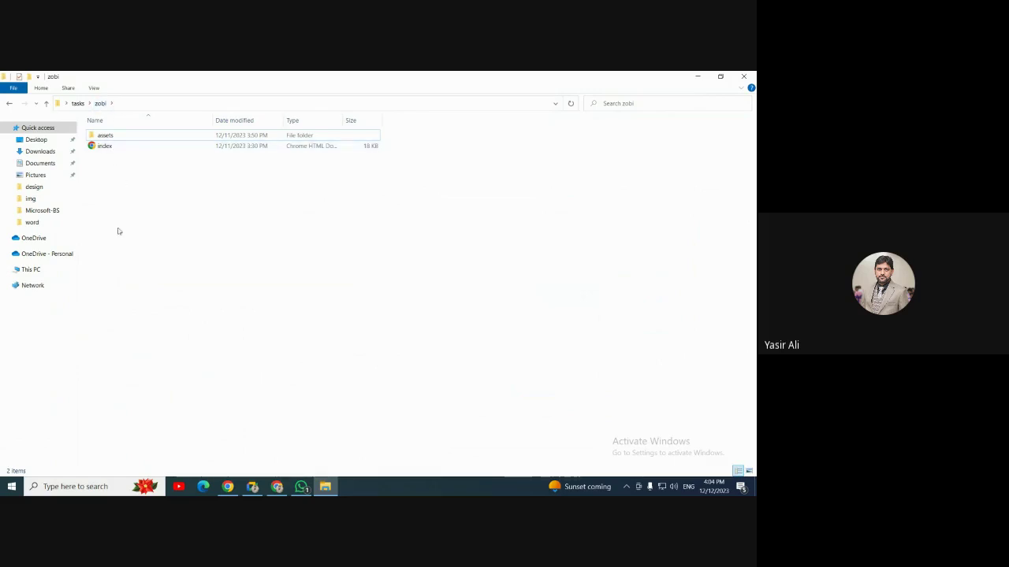
pyautogui.rightClick(252, 238)
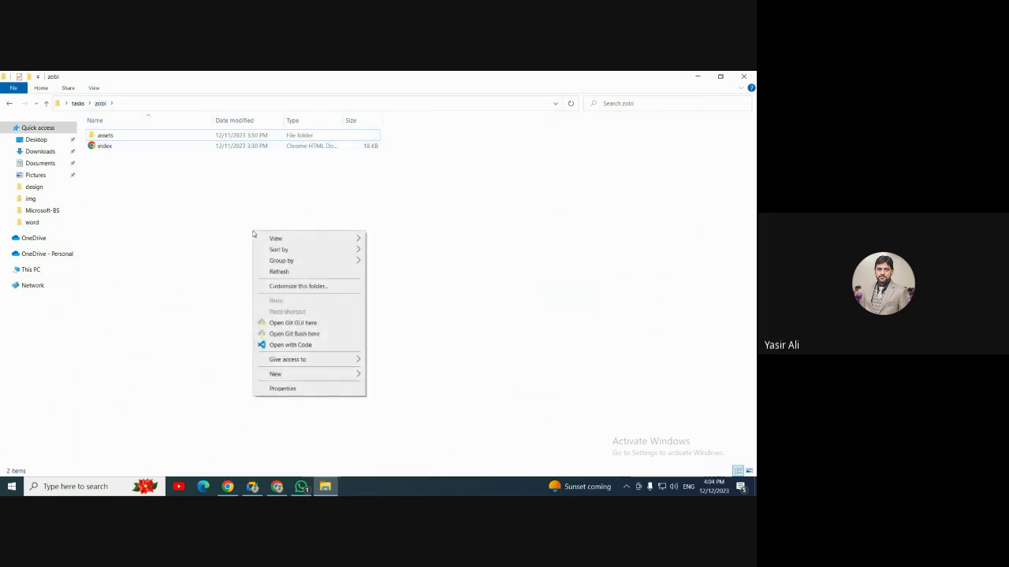
pyautogui.click(322, 345)
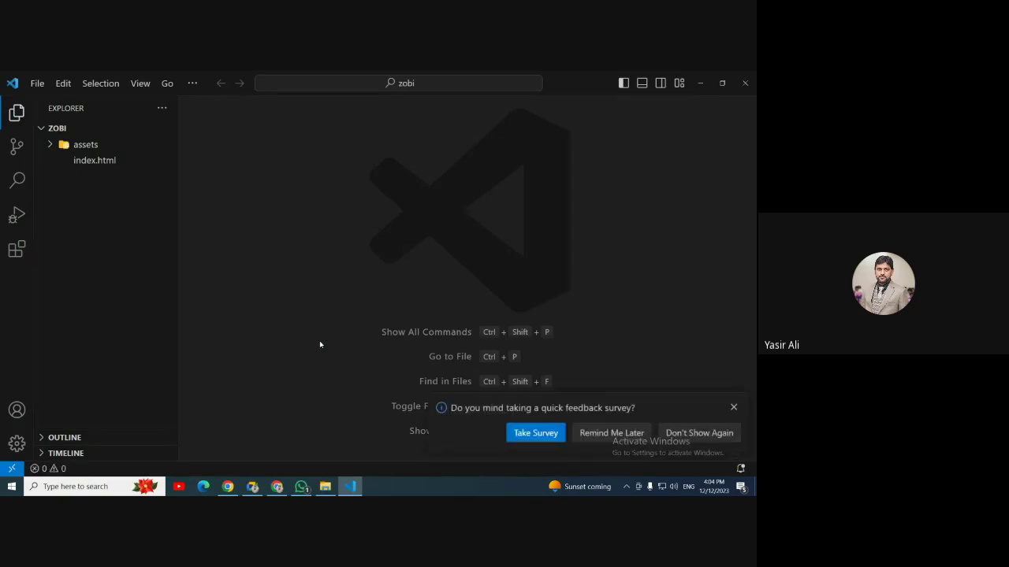
# Dismiss the feedback survey notification and close the Welcome tab
pyautogui.click(733, 408)
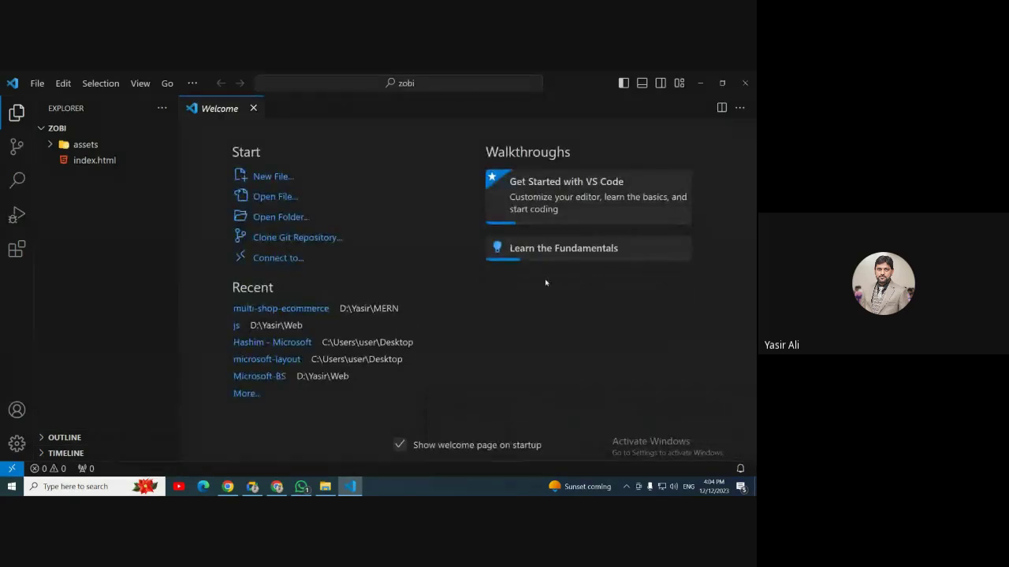
pyautogui.click(253, 108)
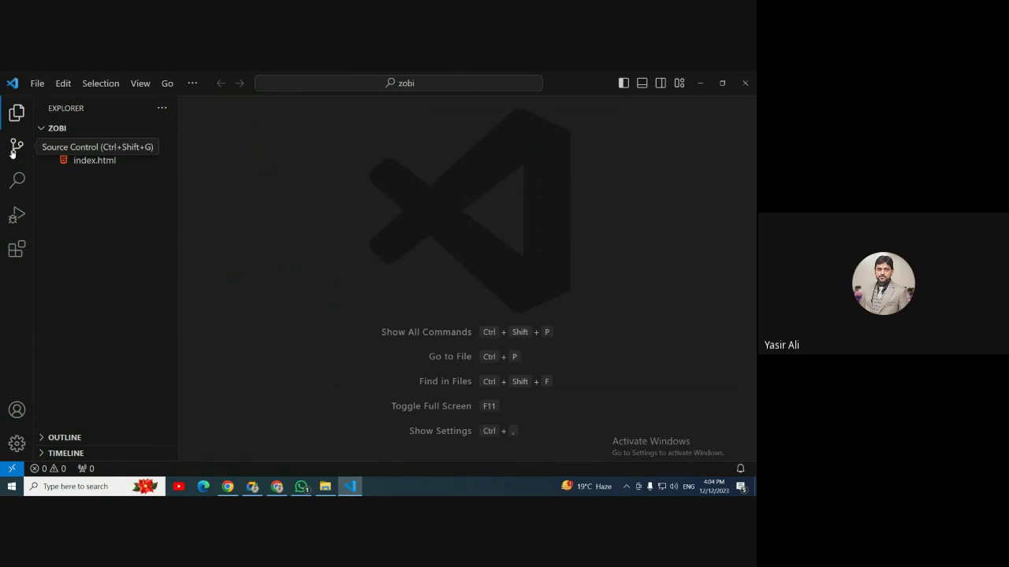
# Switch between Explorer and Source Control, ending on Source Control showing no Git repository
pyautogui.click(16, 150)
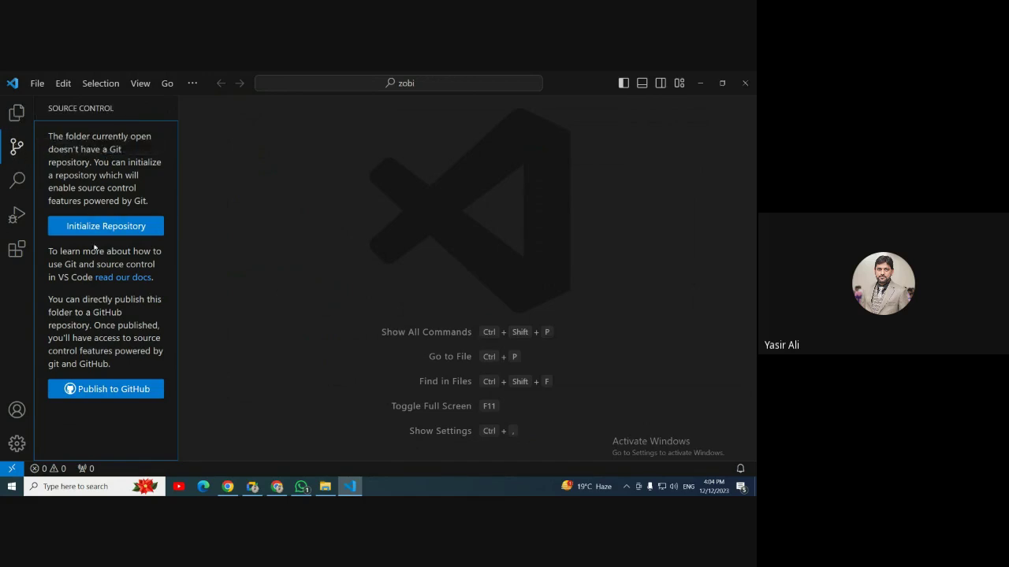
pyautogui.click(14, 113)
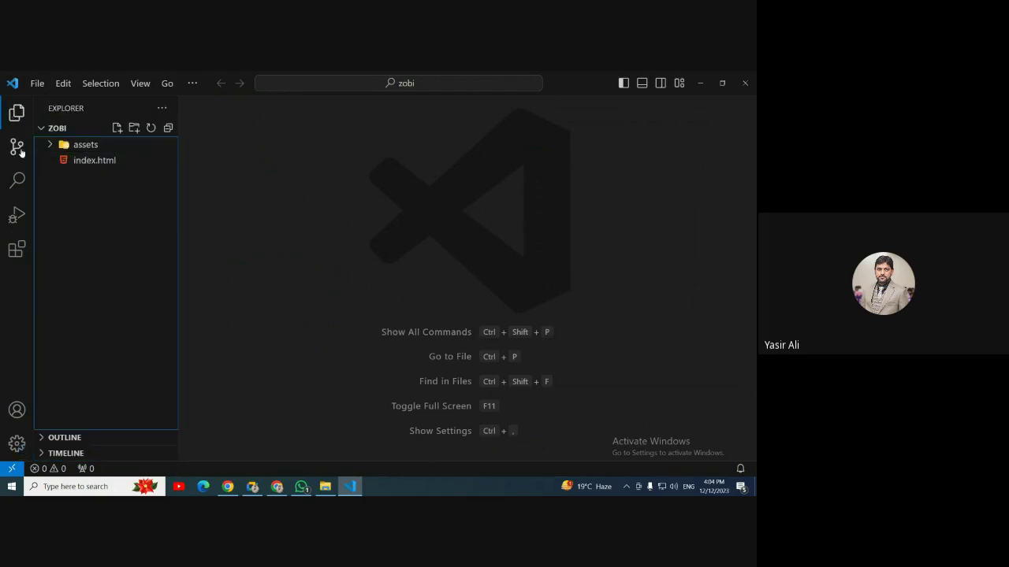
pyautogui.click(16, 148)
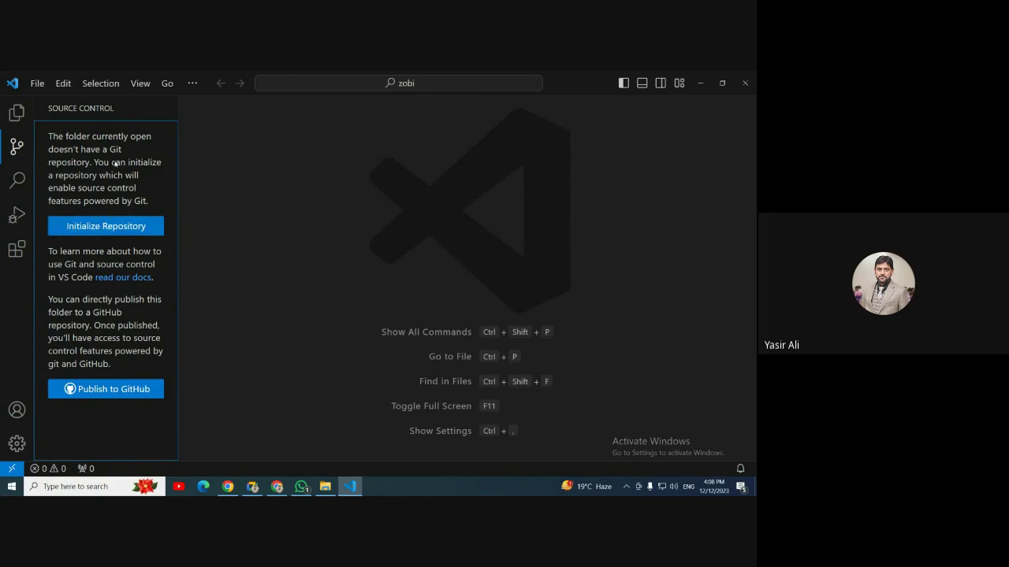
pyautogui.click(17, 112)
pyautogui.click(17, 146)
# Check the zobi folder in File Explorer, then choose Initialize Repository in Source Control
pyautogui.click(325, 486)
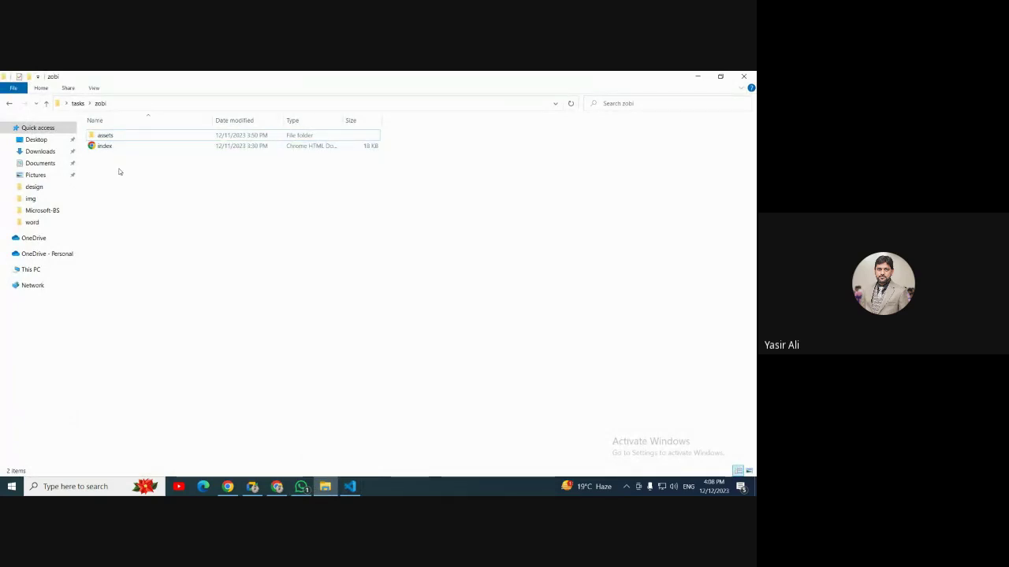
pyautogui.click(350, 487)
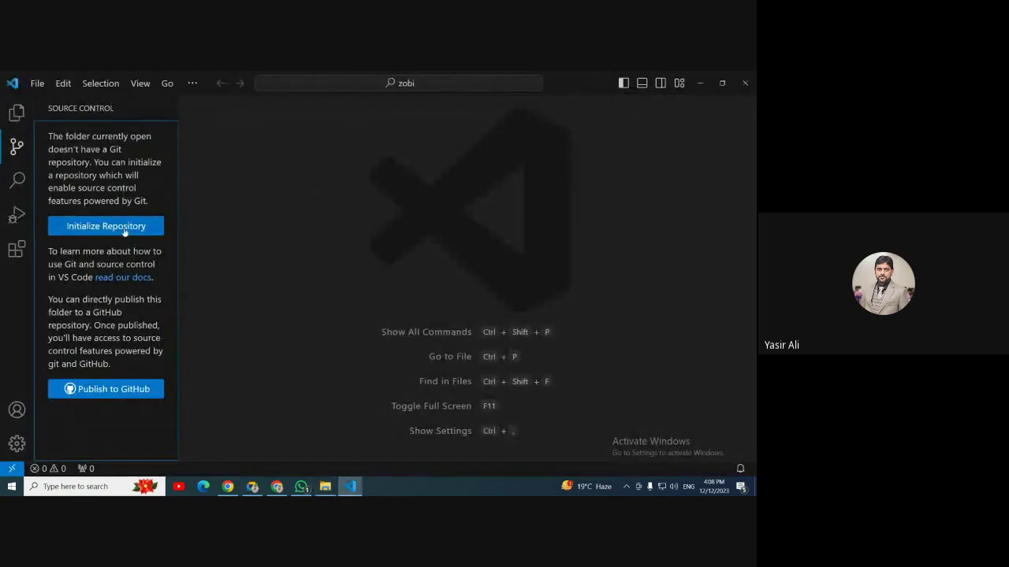
pyautogui.click(123, 229)
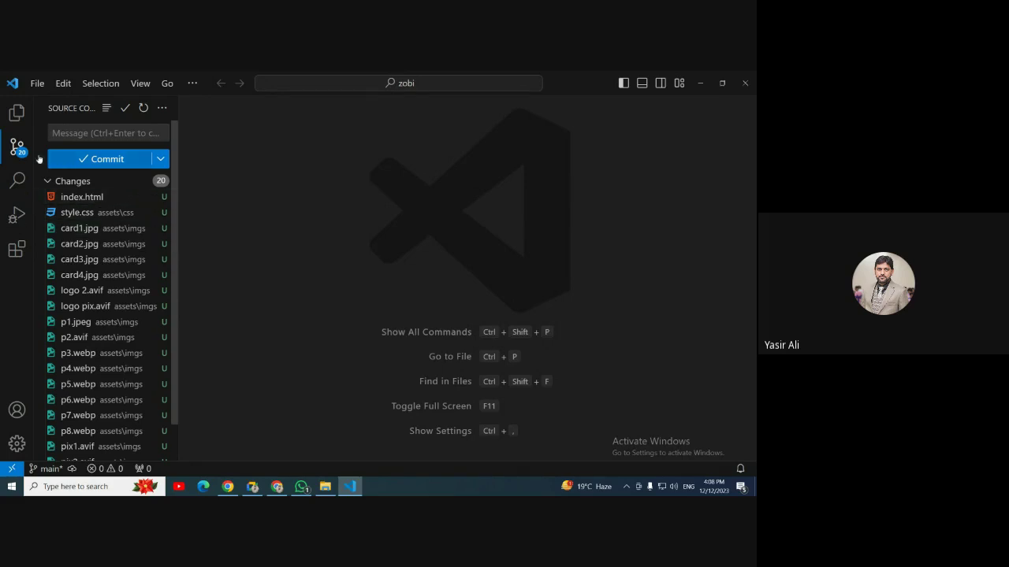
pyautogui.click(16, 149)
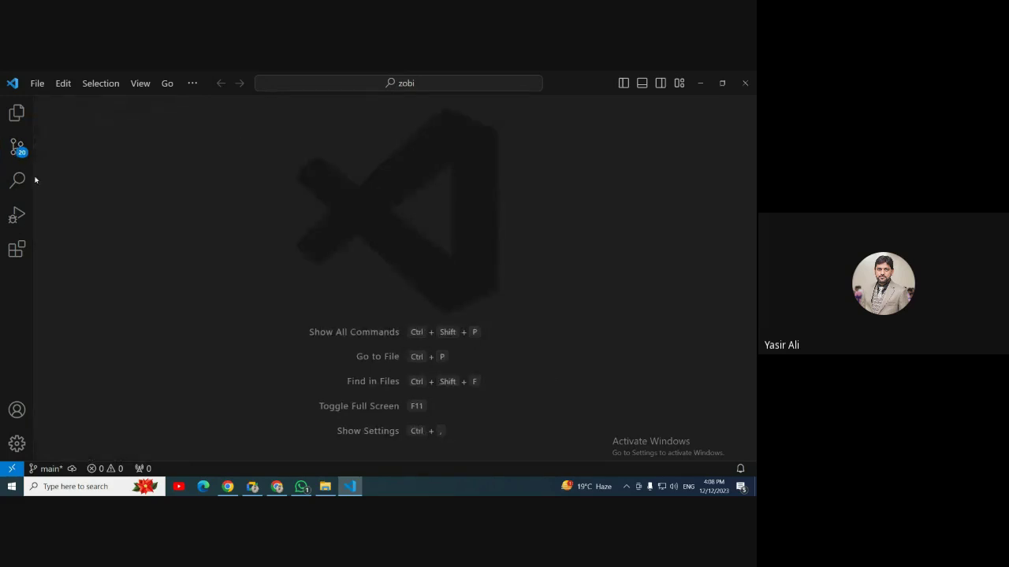
pyautogui.click(16, 149)
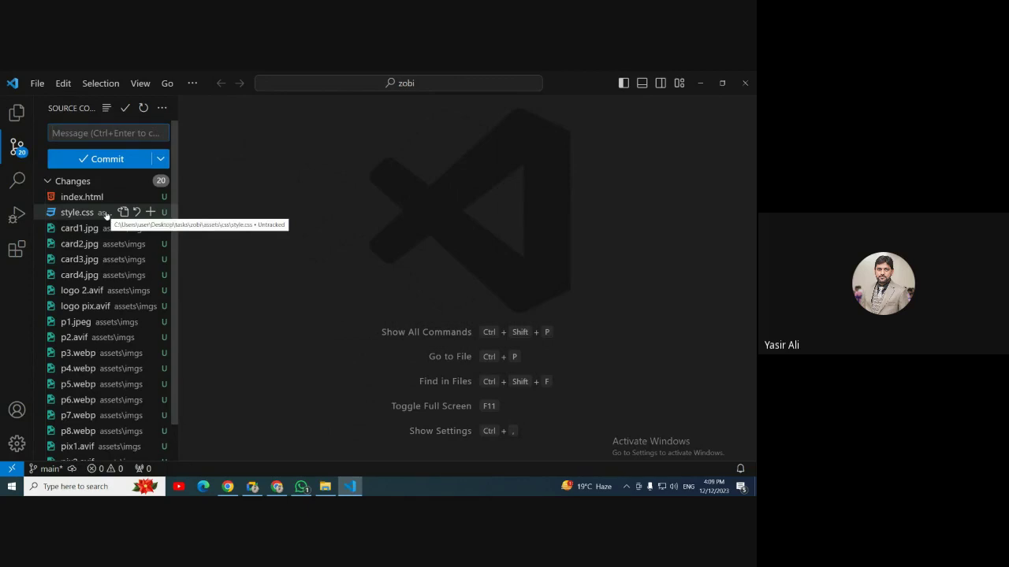
pyautogui.click(325, 486)
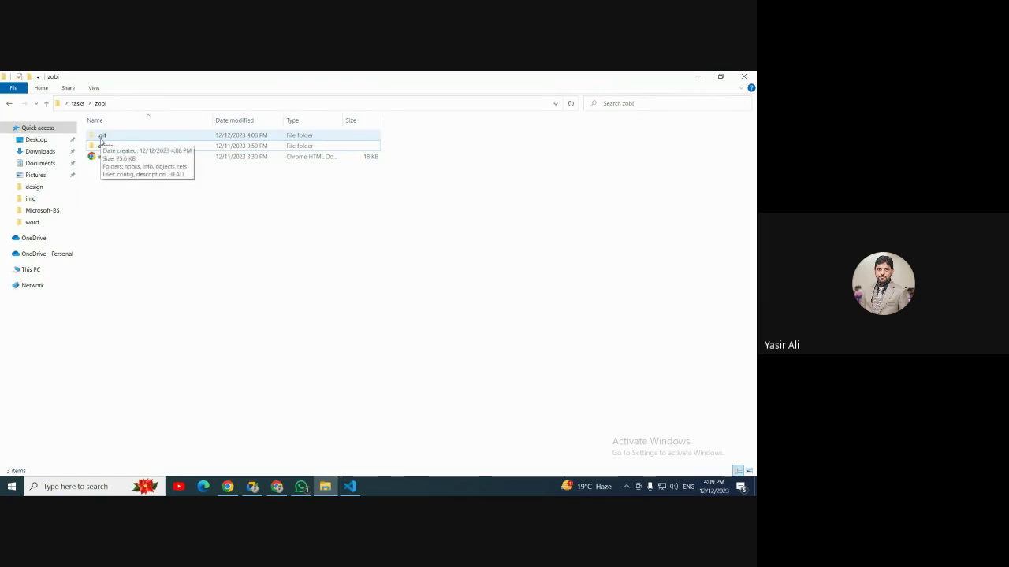
pyautogui.click(350, 486)
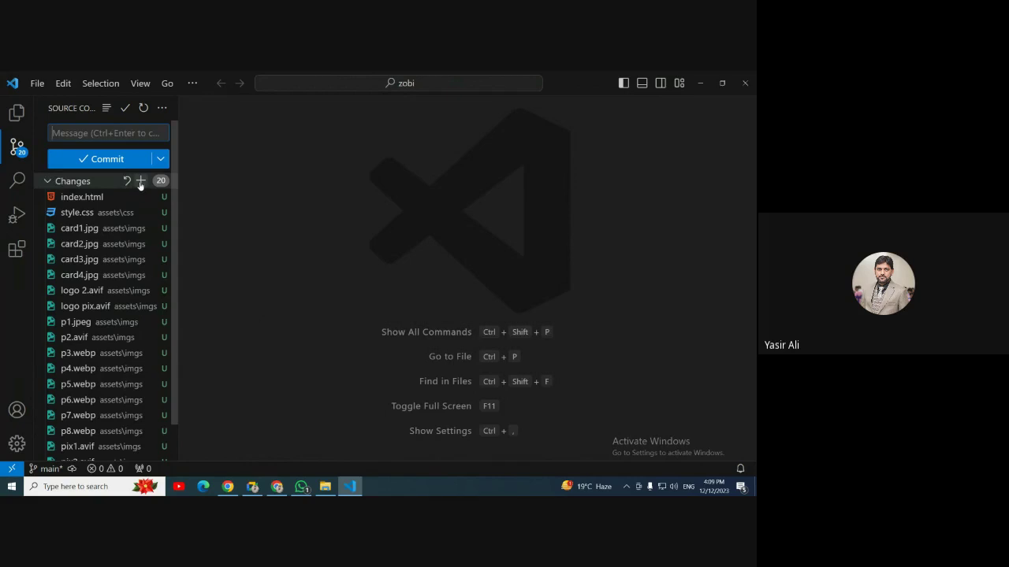
# Stage all 20 changed files and commit with an empty message, which opens COMMIT_EDITMSG
pyautogui.click(141, 181)
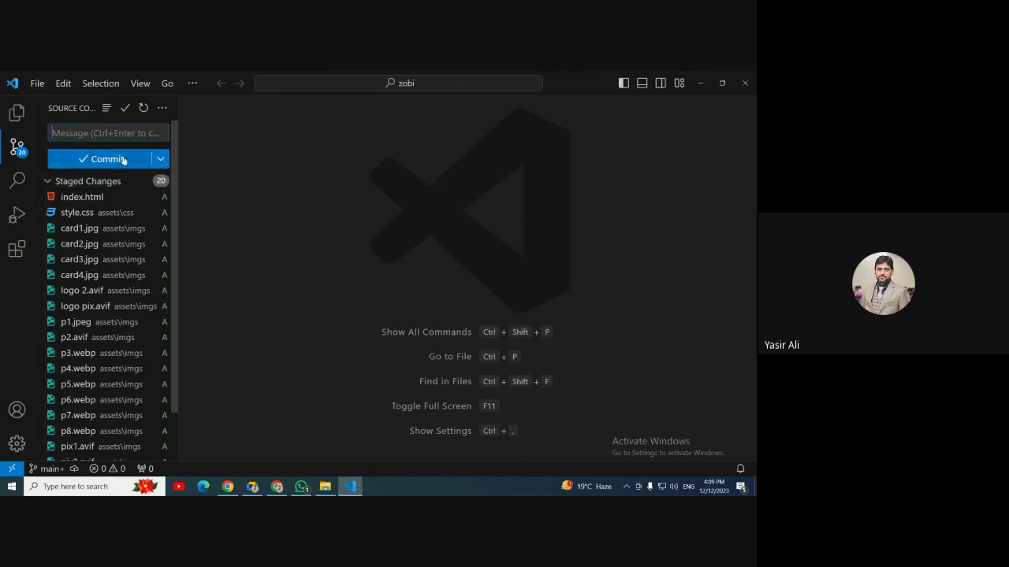
pyautogui.click(108, 159)
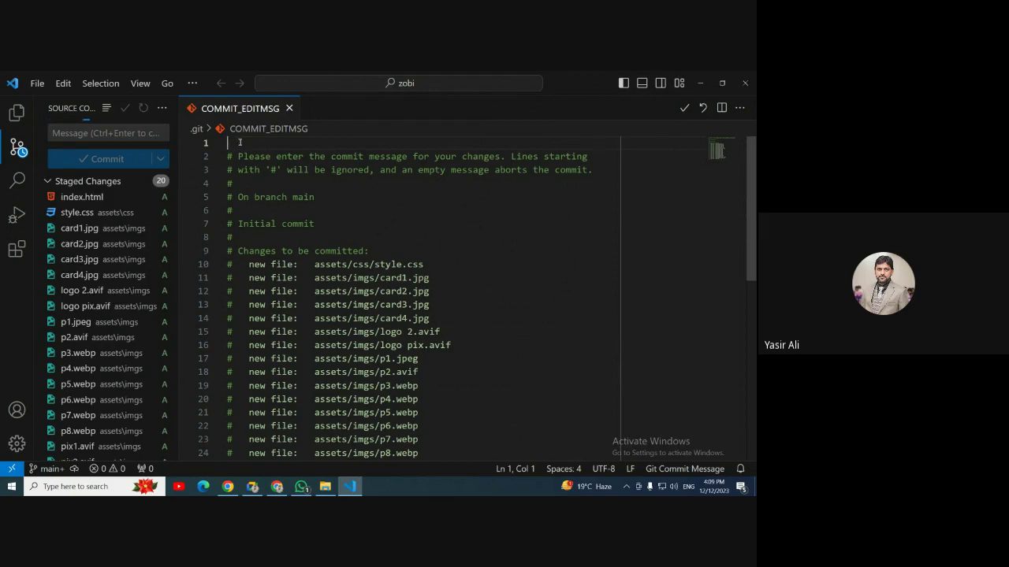
# Enter the commit message 'made a microsoft clone website' and close COMMIT_EDITMSG to finish the commit
pyautogui.write('made a micro')
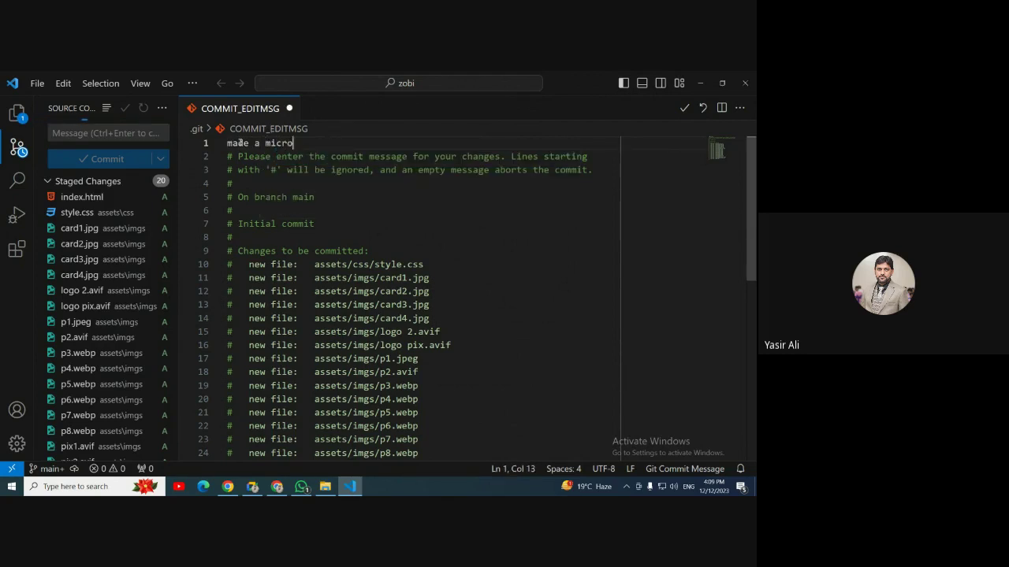
pyautogui.write('soft clone website')
pyautogui.click(289, 108)
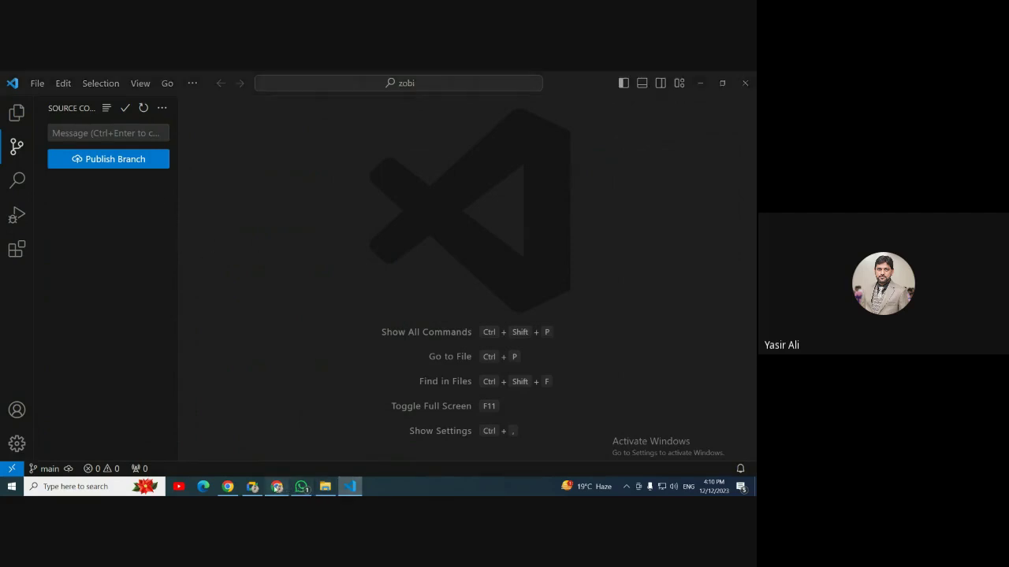
# Switch to Chrome to see the GitHub profile page
pyautogui.click(277, 486)
# Search Google for 'git config' in a new tab, skim the results, then return to VS Code
pyautogui.click(132, 78)
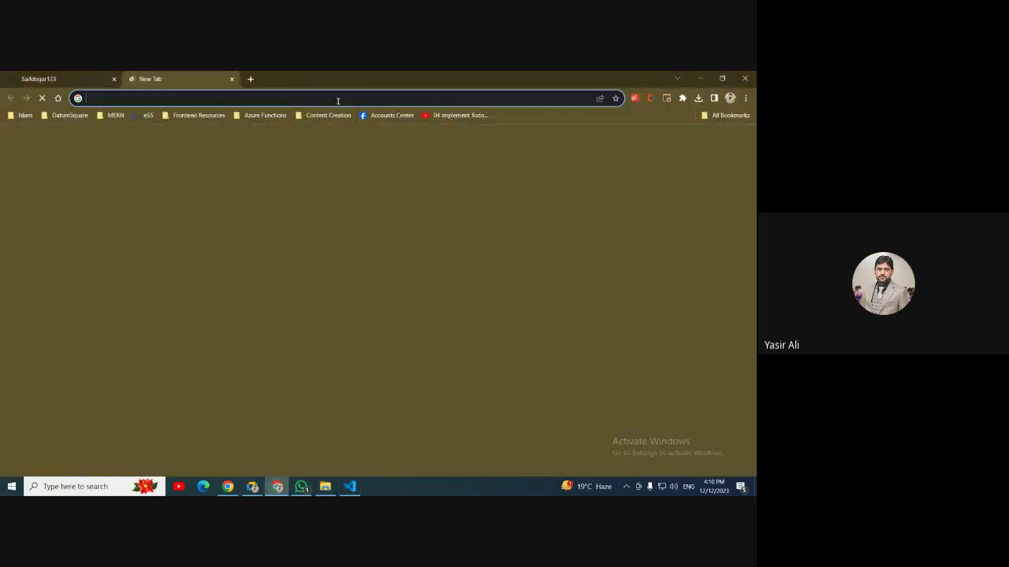
pyautogui.write('g')
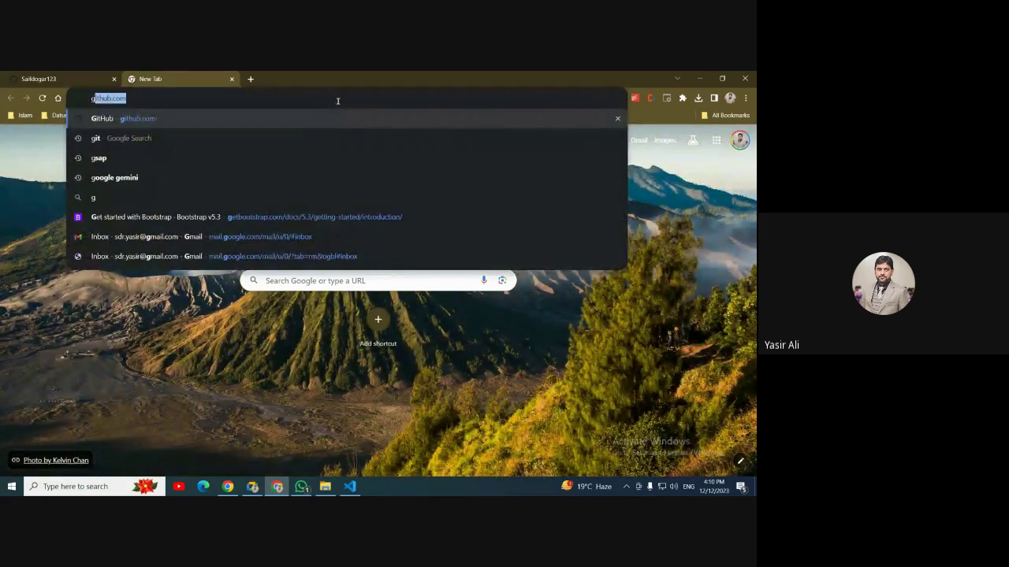
pyautogui.write('it con')
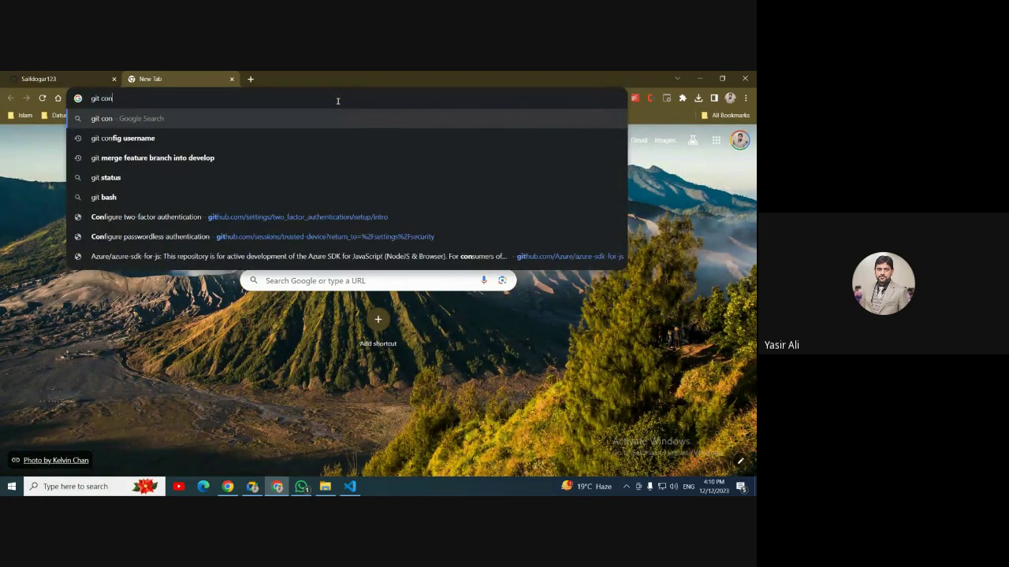
pyautogui.write('fig')
pyautogui.press('Return')
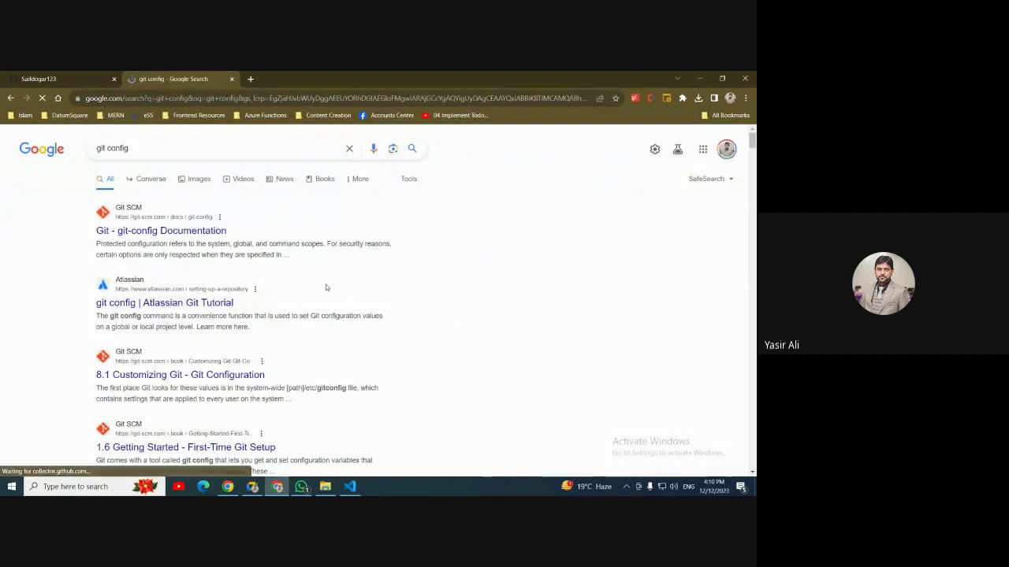
pyautogui.scroll(-3, 323, 286)
pyautogui.scroll(-3, 326, 287)
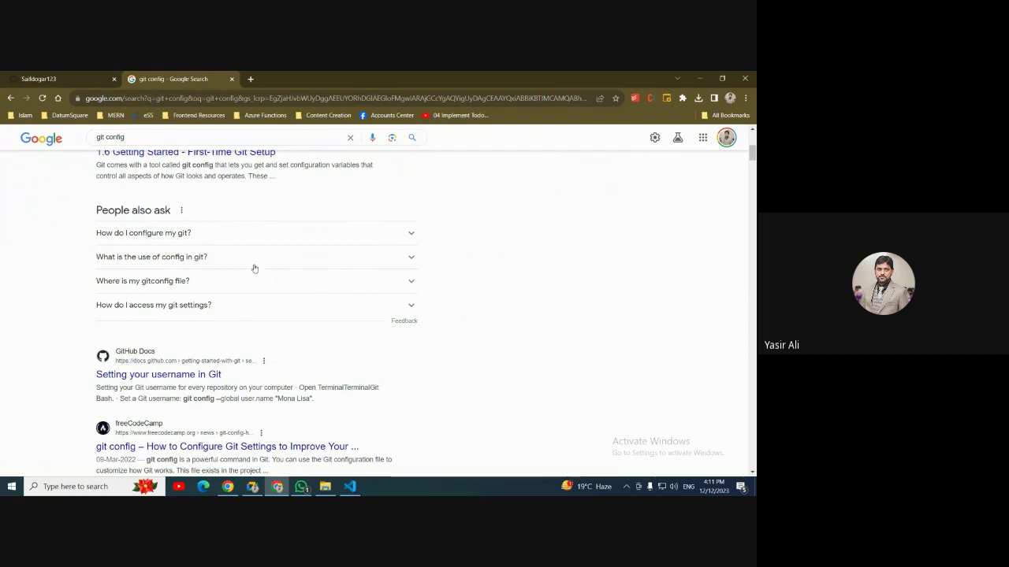
pyautogui.click(350, 486)
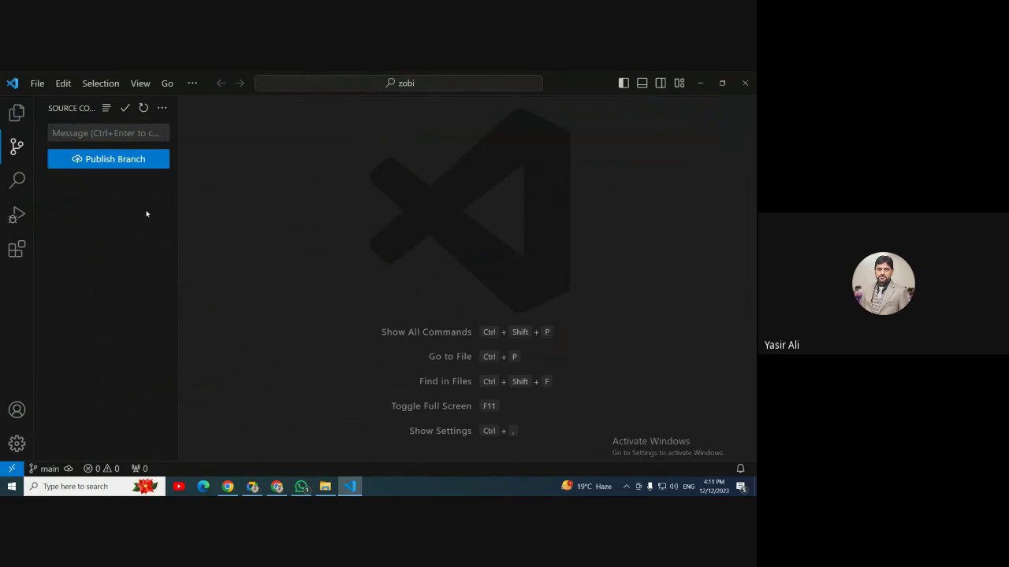
# Publish the main branch, bringing up the zobi repository name with private and public options
pyautogui.click(129, 163)
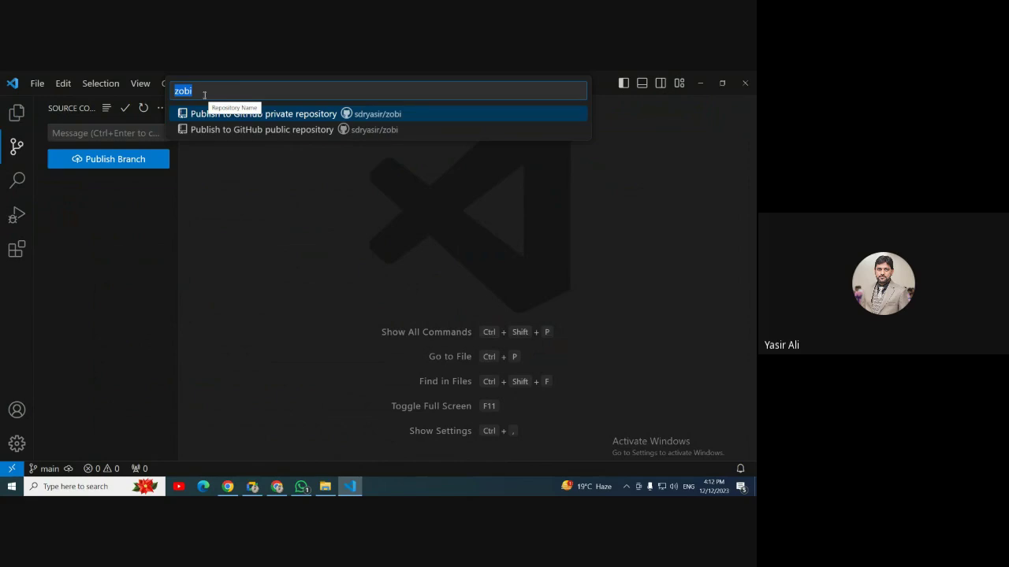
# Check the GitHub profile in Chrome, then rename the repository to 'ms' in the publish prompt
pyautogui.click(276, 486)
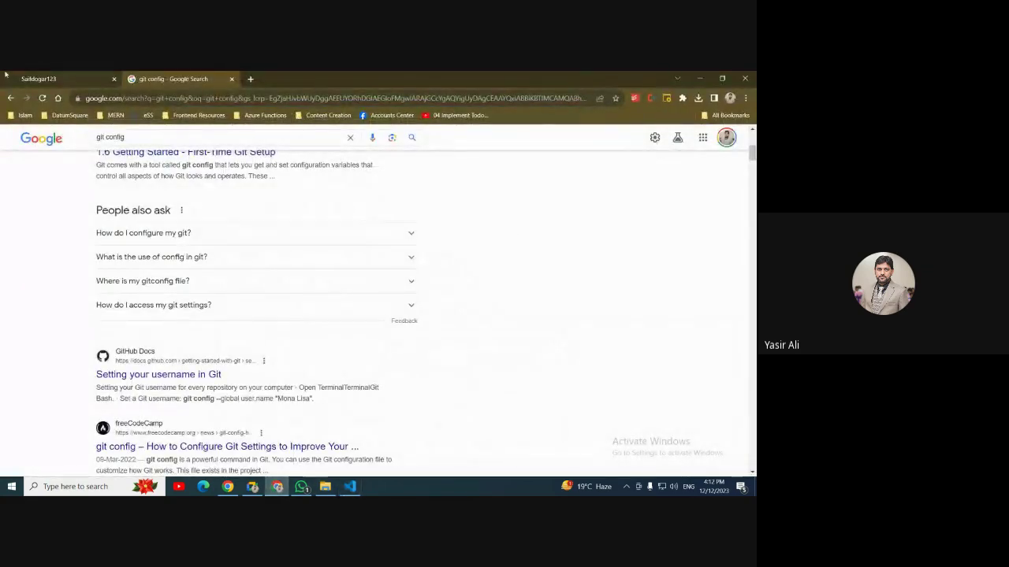
pyautogui.click(6, 75)
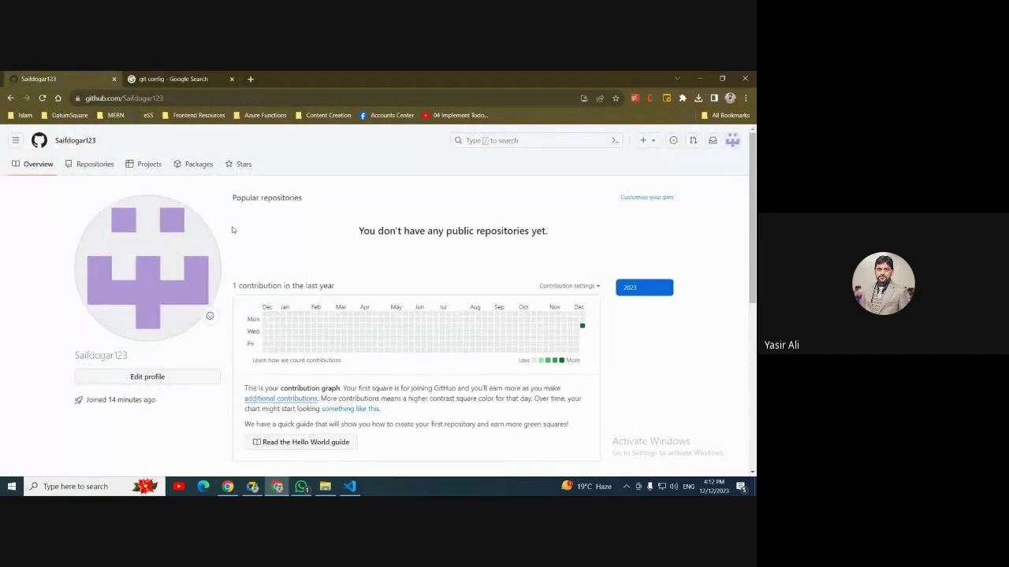
pyautogui.click(350, 486)
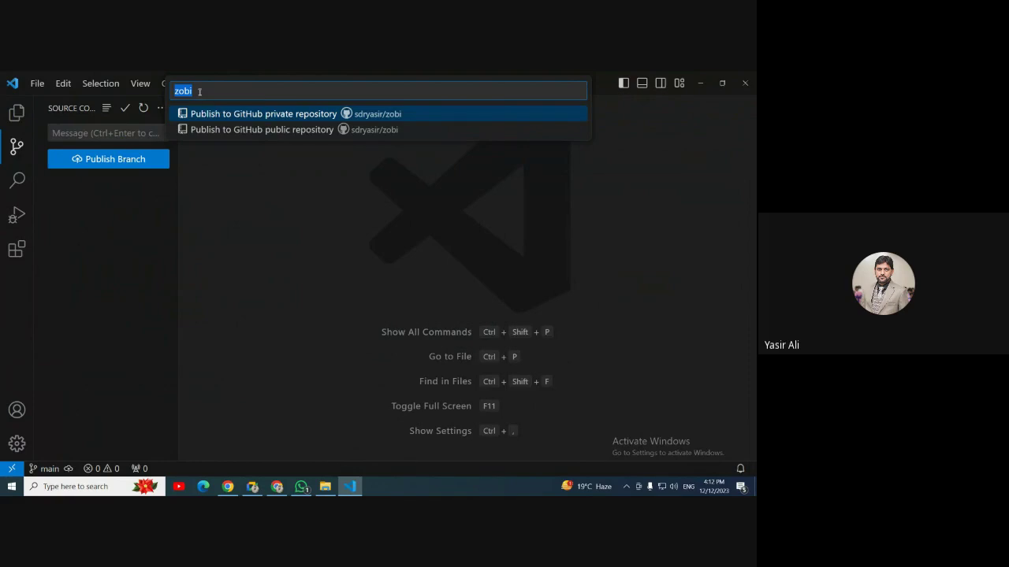
pyautogui.write('Ms')
pyautogui.press('BackSpace')
pyautogui.press('BackSpace')
pyautogui.write('ms')
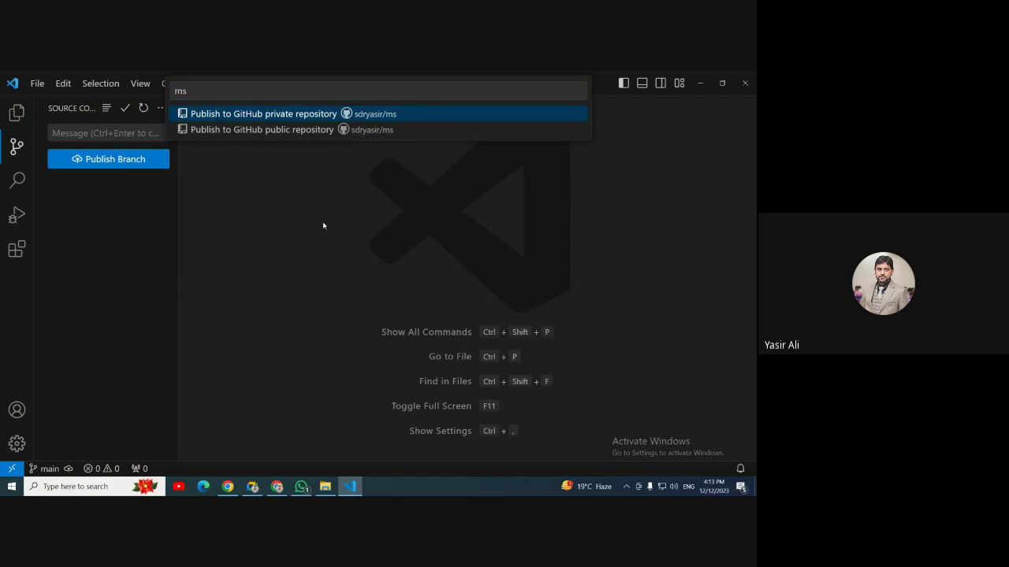
# Sign the GitHub account out of VS Code from the Accounts menu and confirm
pyautogui.click(14, 415)
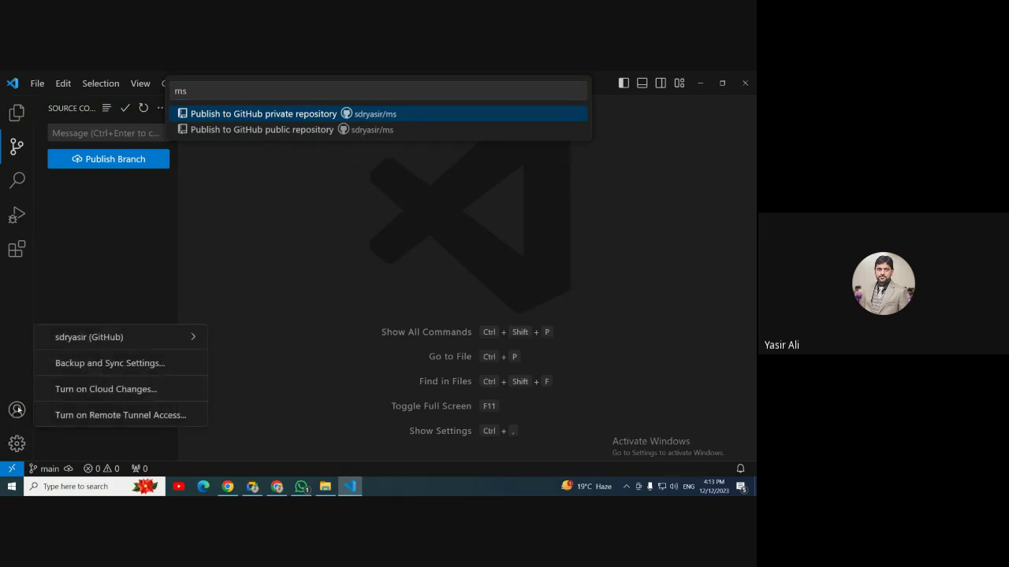
pyautogui.click(26, 430)
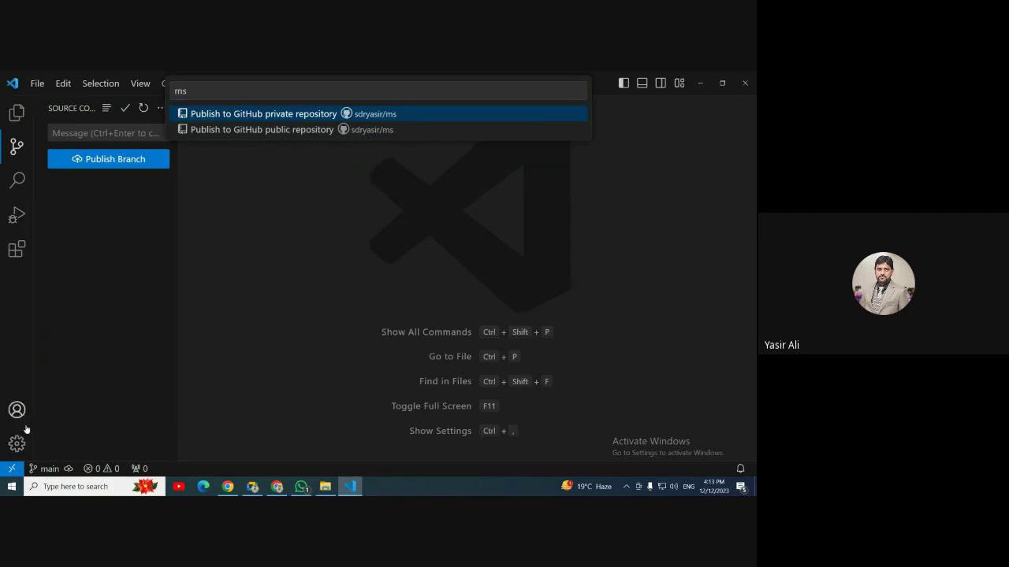
pyautogui.click(17, 412)
pyautogui.moveTo(61, 343)
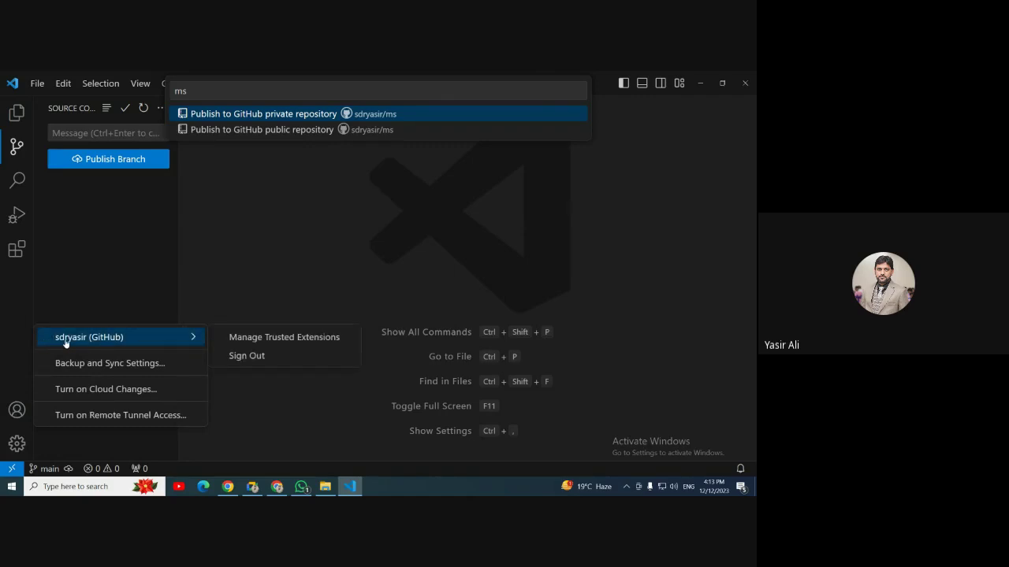
pyautogui.click(246, 355)
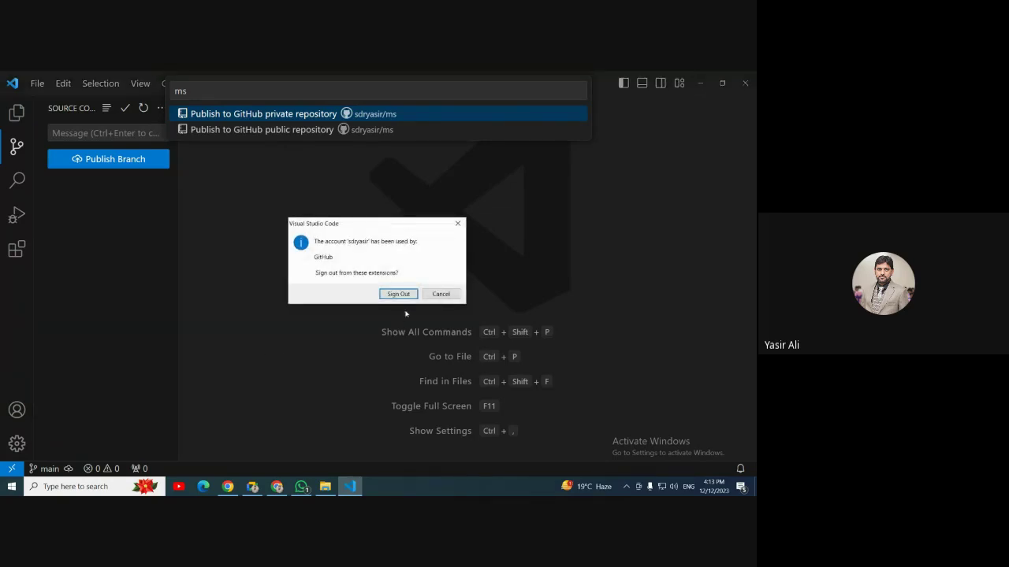
pyautogui.click(397, 293)
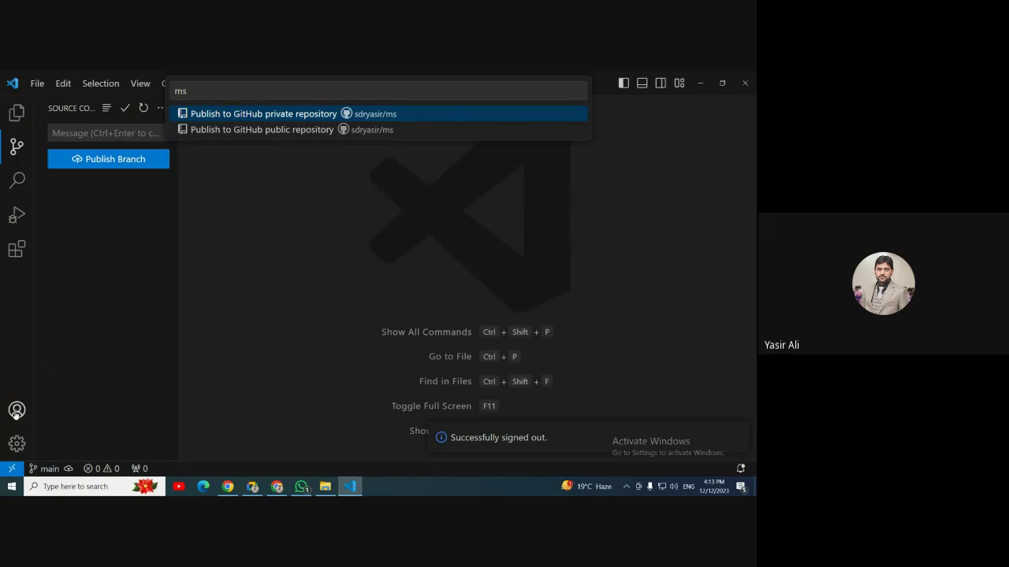
# Verify the Accounts menu, dismiss the publish prompt and retry Publish Branch
pyautogui.click(16, 409)
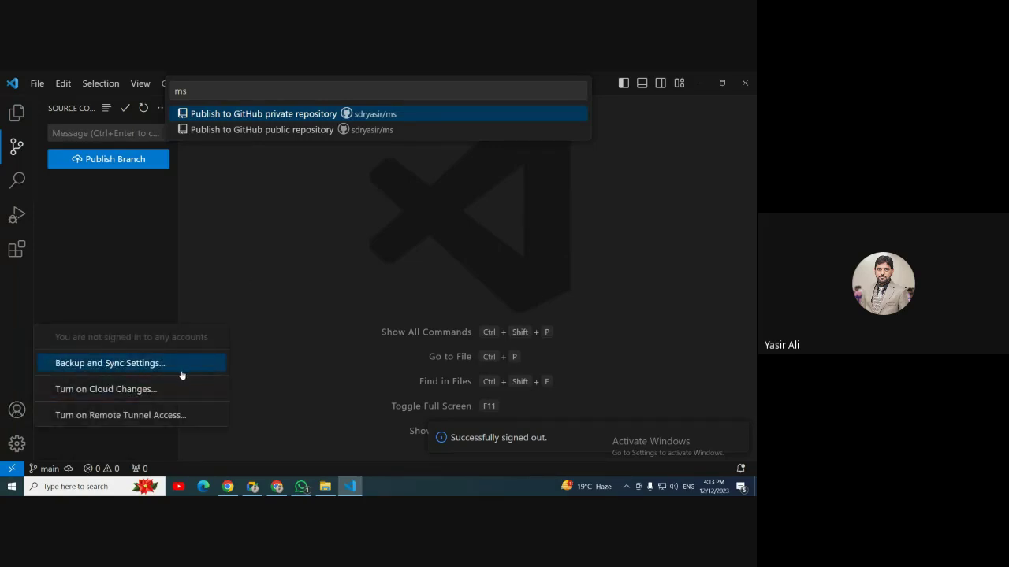
pyautogui.click(397, 243)
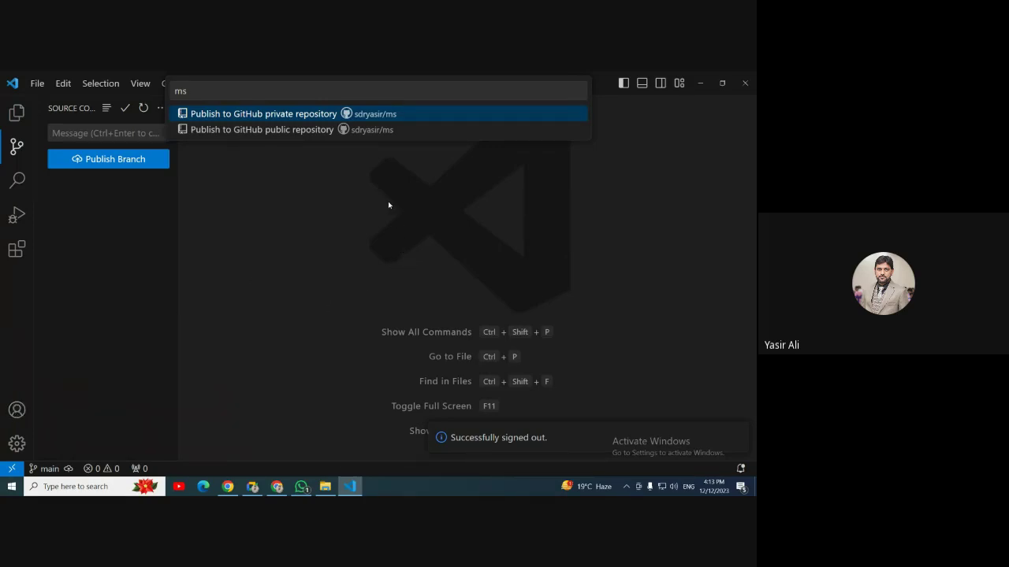
pyautogui.click(387, 205)
pyautogui.click(109, 160)
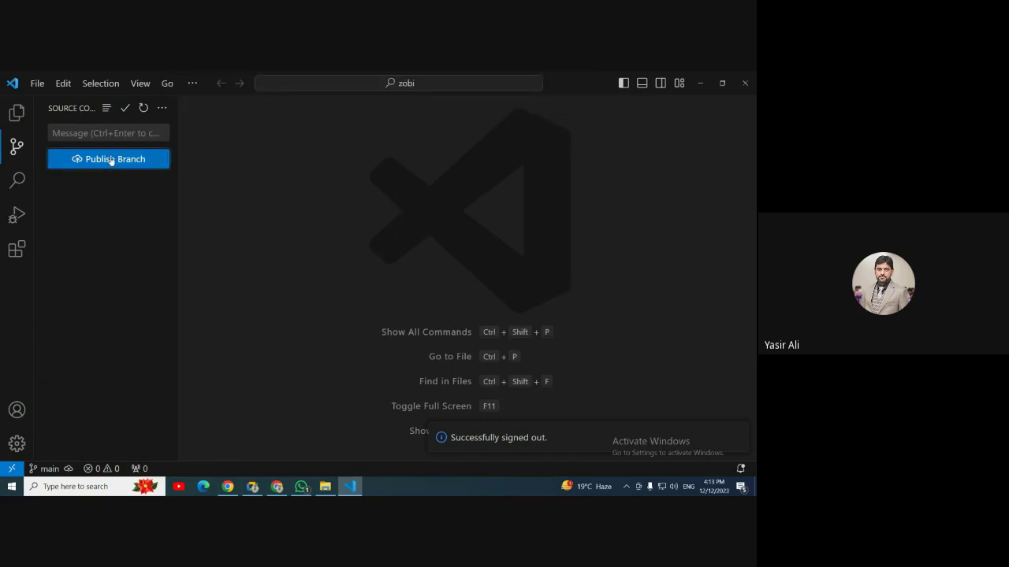
# Dismiss the signed-out notification and retry Publish Branch
pyautogui.click(555, 437)
pyautogui.click(733, 435)
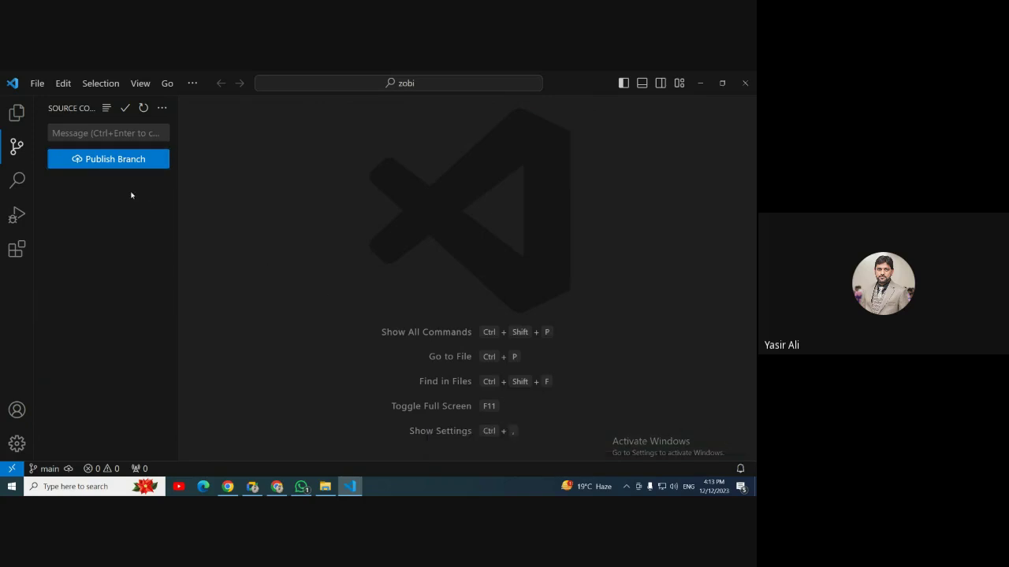
pyautogui.click(96, 160)
pyautogui.click(96, 159)
# Browse the Accounts and Manage menus, then reopen the Accounts options showing no account signed in
pyautogui.click(16, 416)
pyautogui.click(15, 446)
pyautogui.click(15, 446)
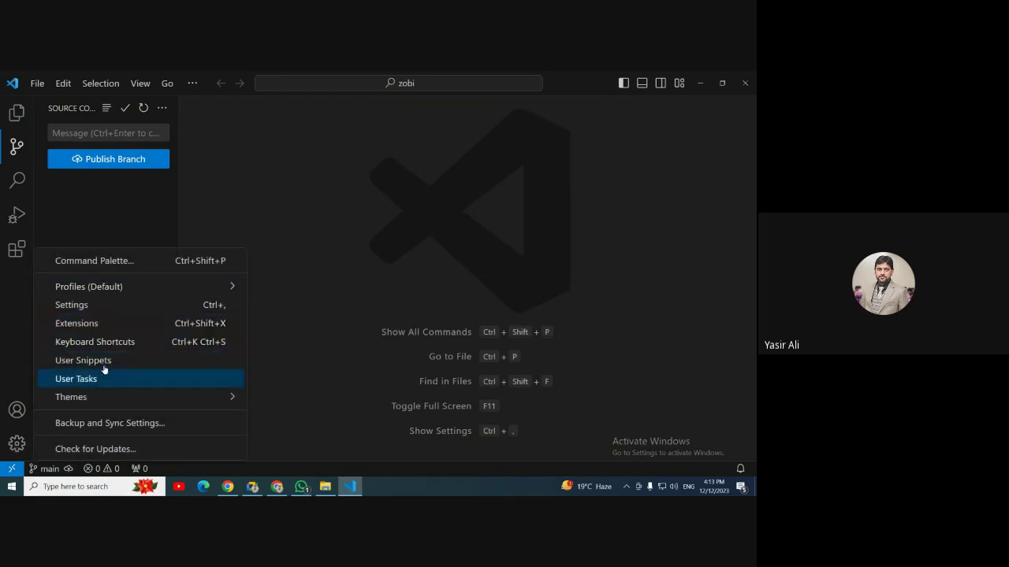
pyautogui.moveTo(130, 294)
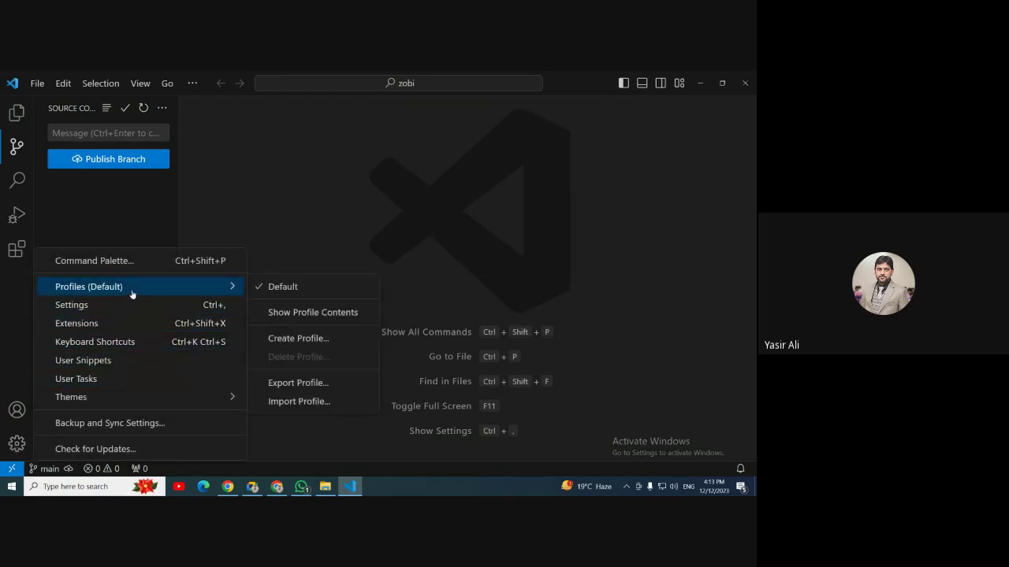
pyautogui.click(19, 378)
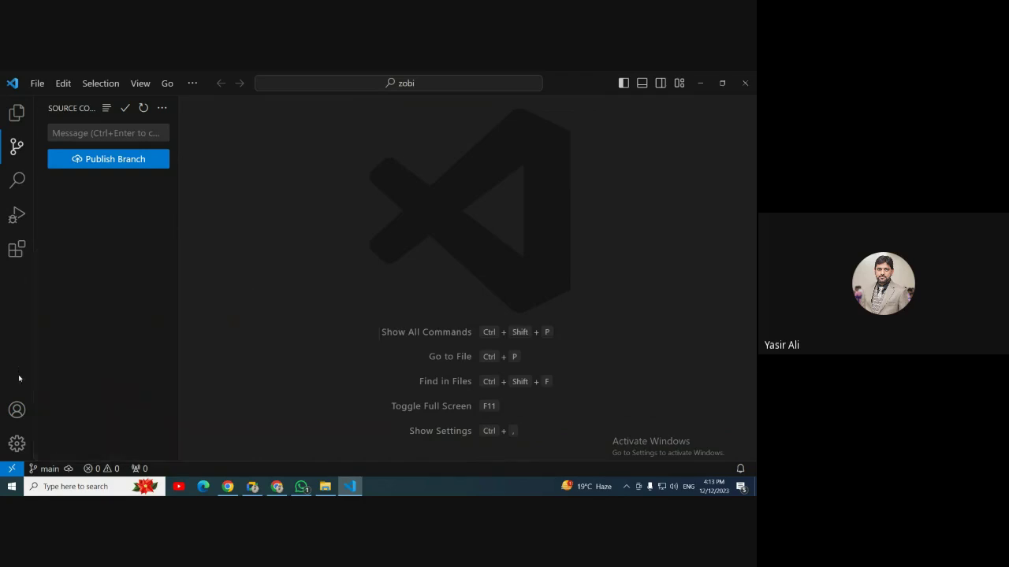
pyautogui.click(17, 410)
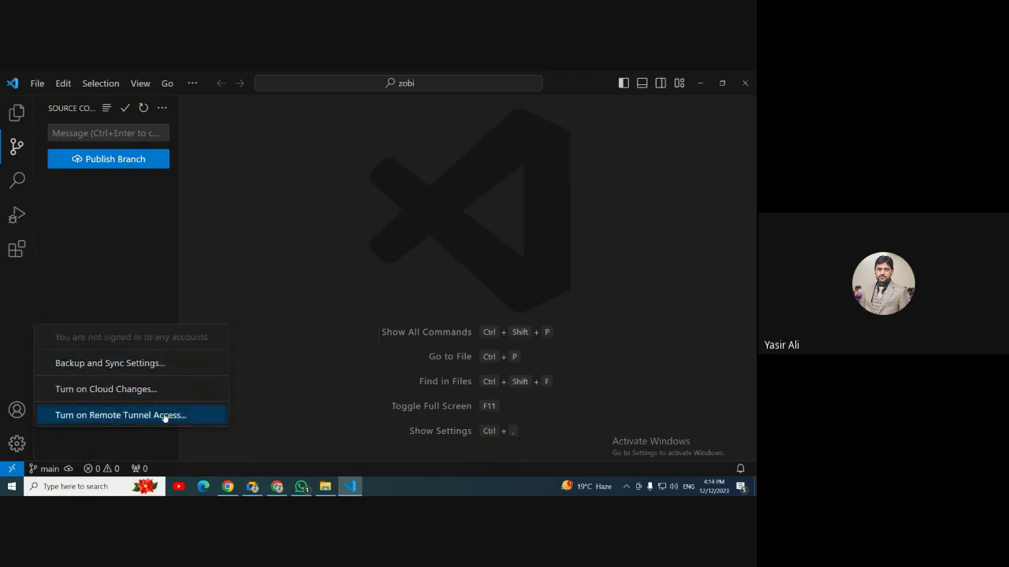
# Start Backup and Sync Settings and sign in, cancelling once and retrying to reach the account picker
pyautogui.click(142, 365)
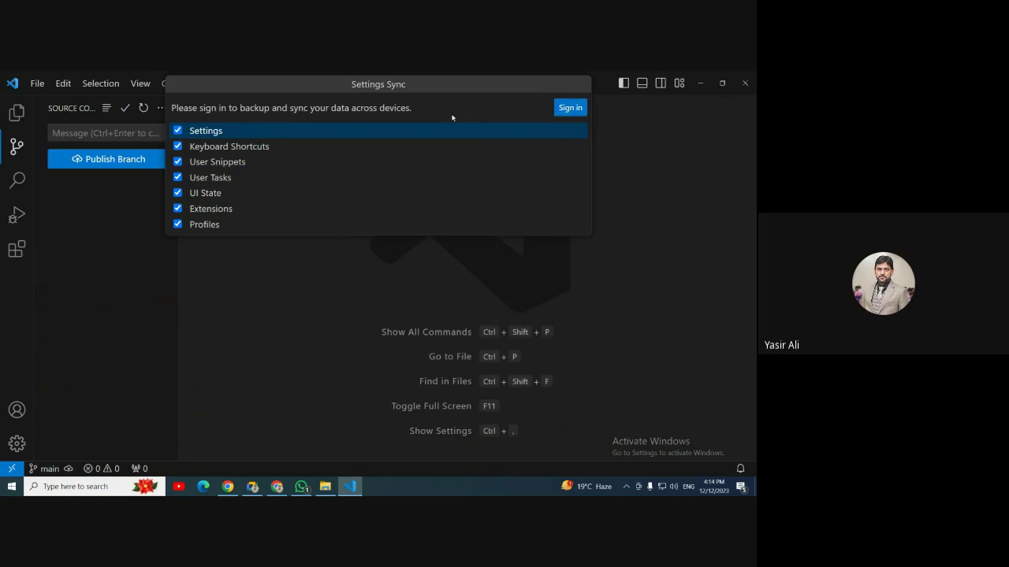
pyautogui.click(569, 110)
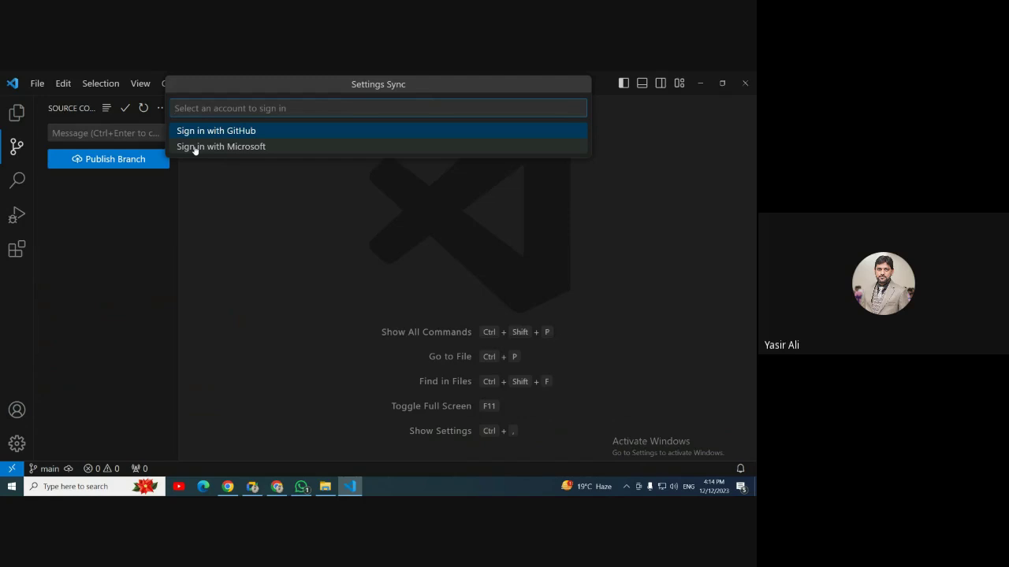
pyautogui.press('Escape')
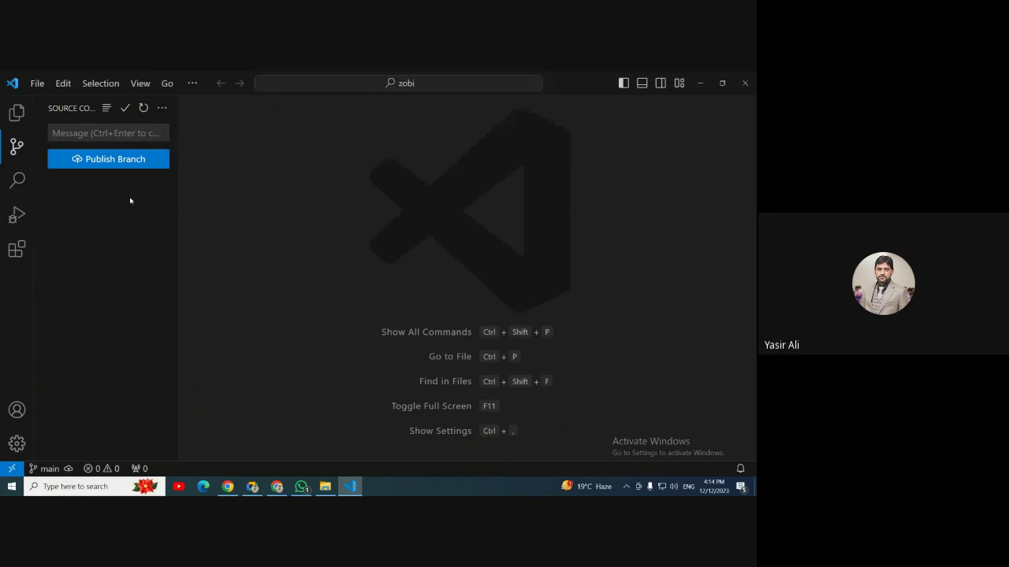
pyautogui.click(15, 414)
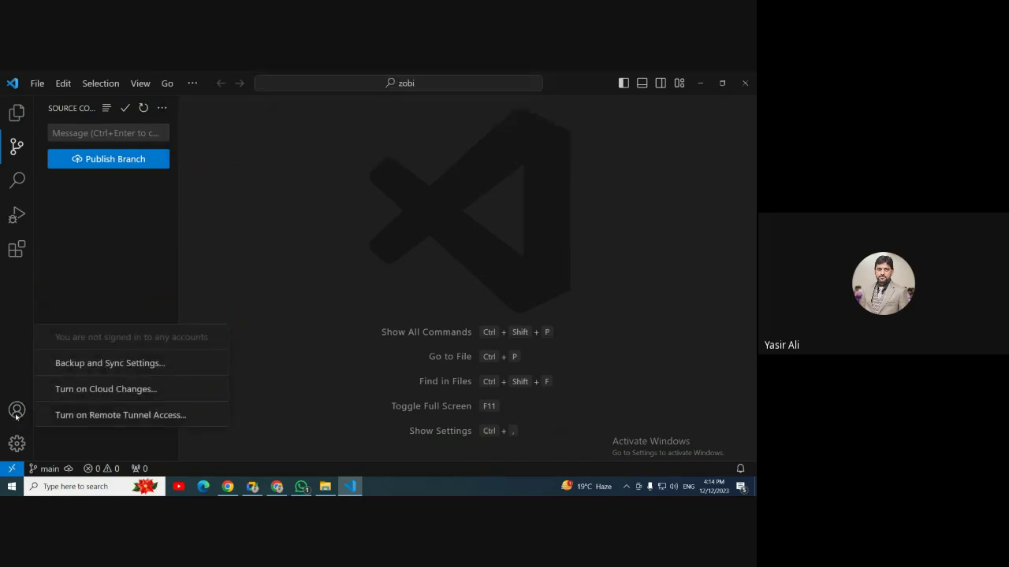
pyautogui.click(98, 370)
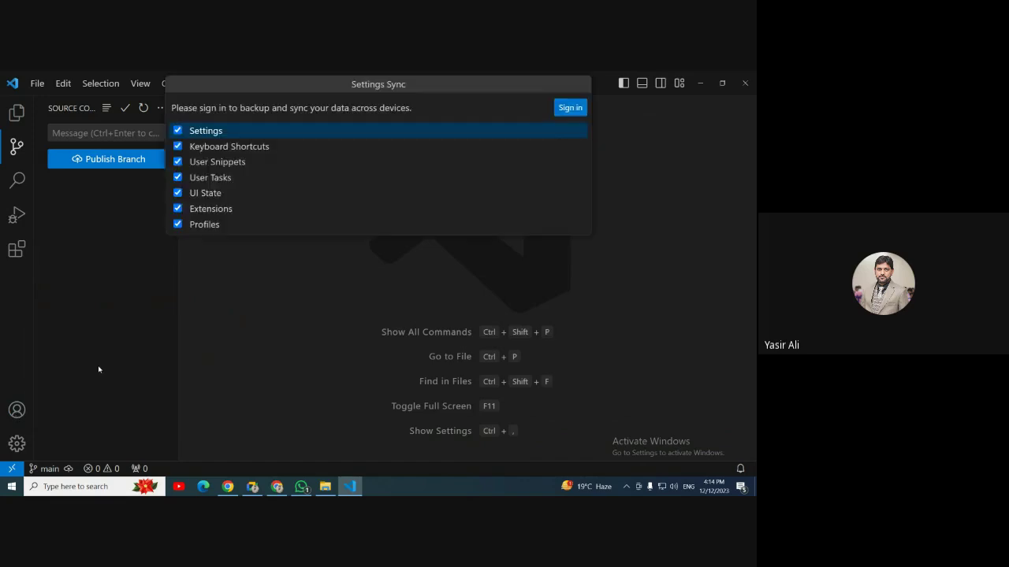
pyautogui.click(569, 108)
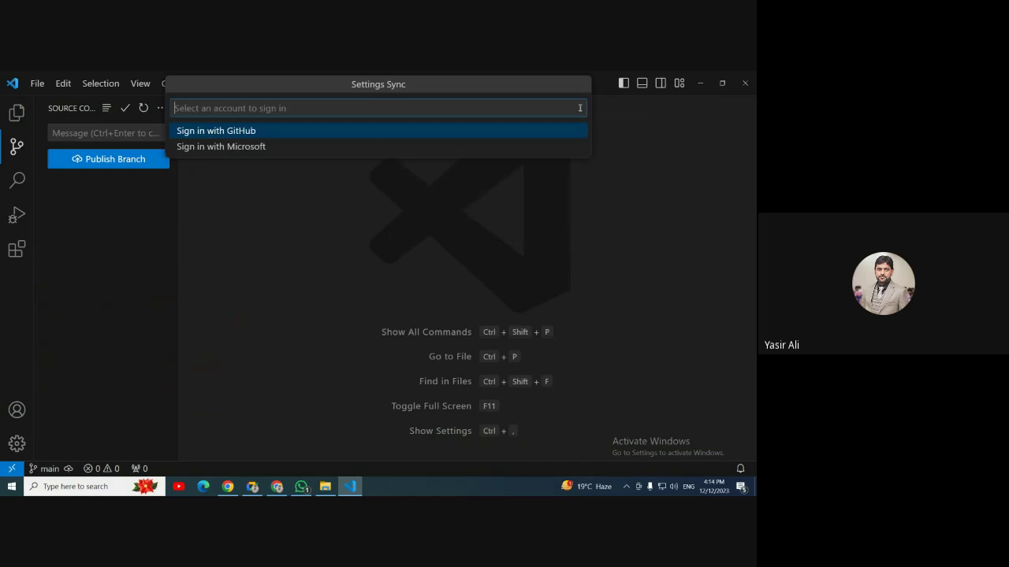
# Sign in to Settings Sync with GitHub and authorize Visual-Studio-Code on GitHub in Chrome
pyautogui.click(196, 134)
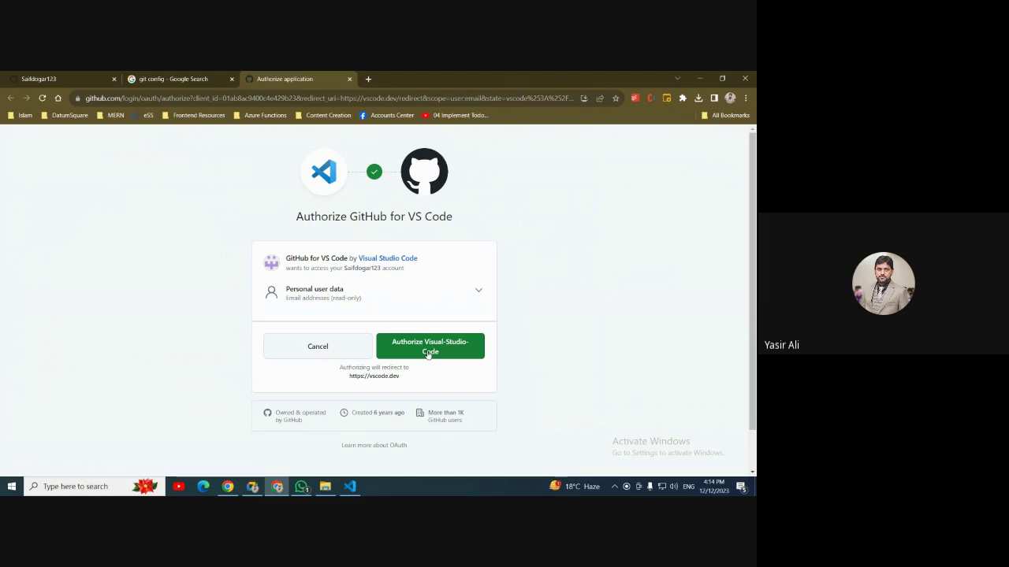
pyautogui.click(450, 351)
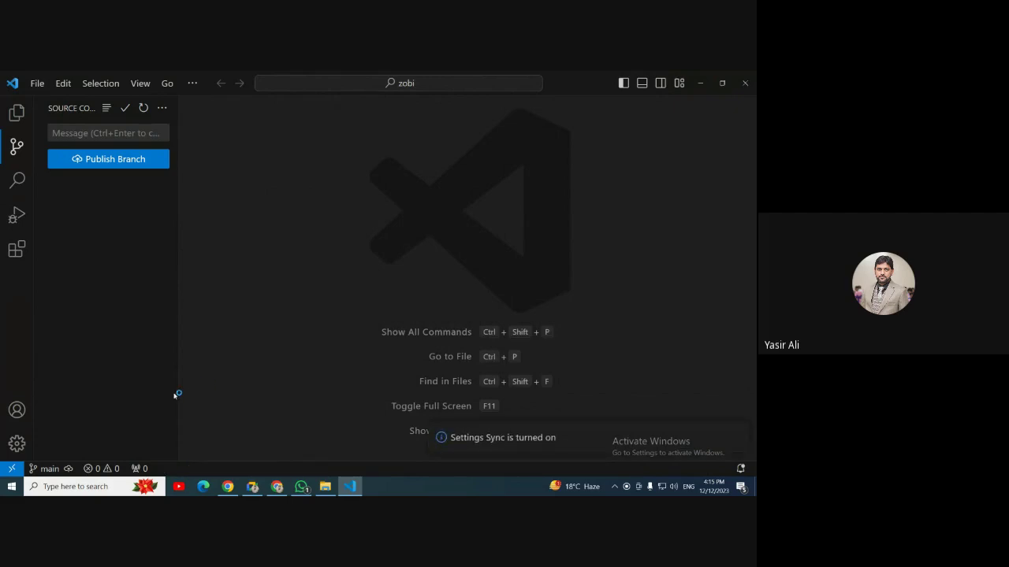
# Check the signed-in account, start Publish Branch, then cancel the repository name prompt
pyautogui.click(17, 409)
pyautogui.moveTo(58, 342)
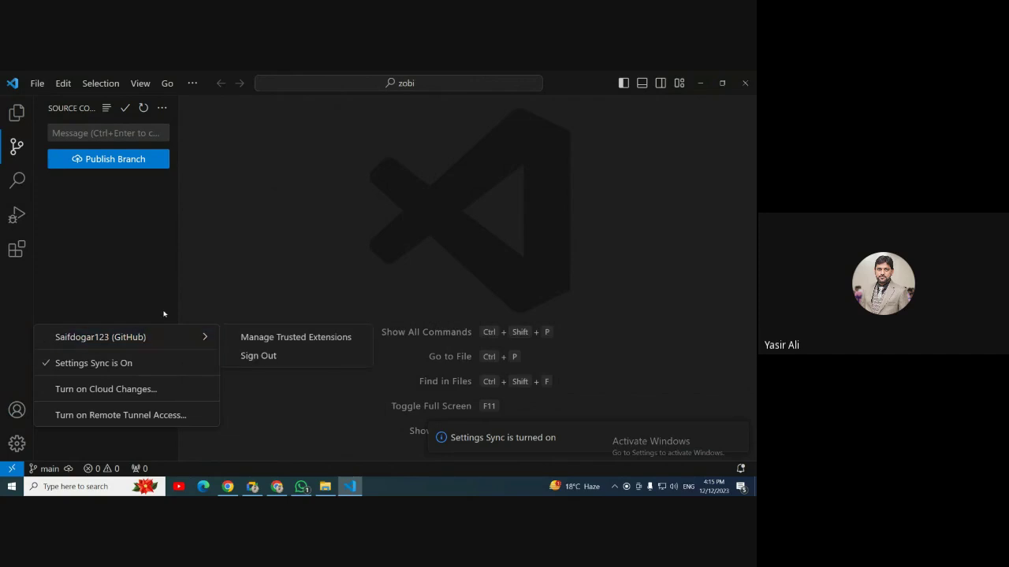
pyautogui.click(117, 228)
pyautogui.click(115, 158)
pyautogui.press('Escape')
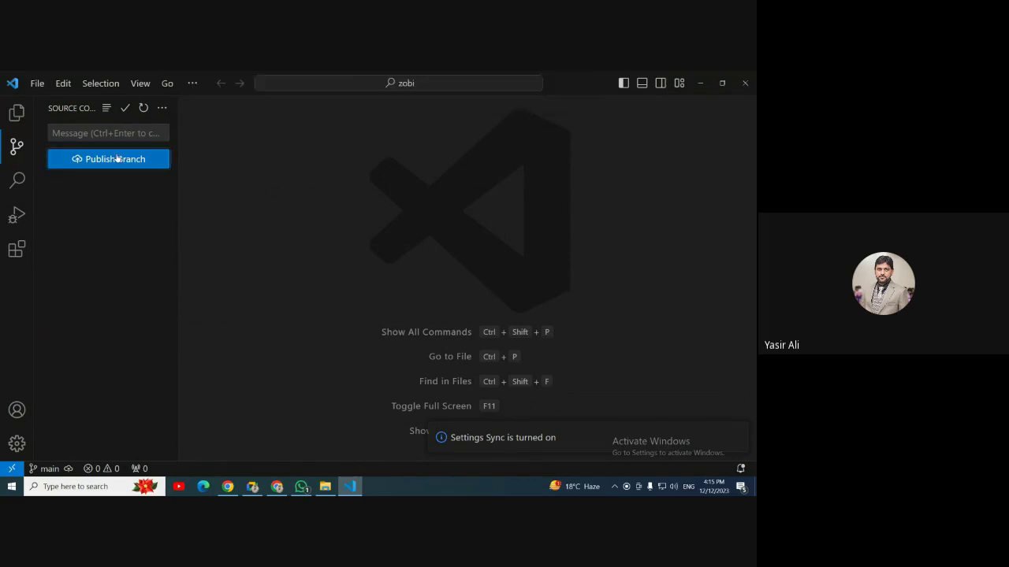
# Refresh Source Control and retry Publish Branch several times
pyautogui.click(144, 112)
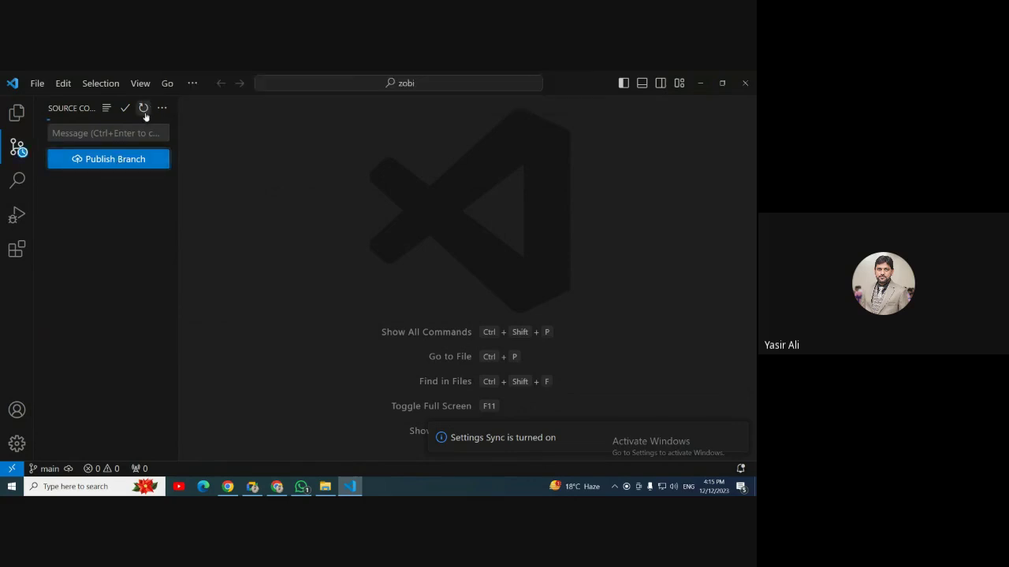
pyautogui.click(92, 161)
pyautogui.click(92, 161)
pyautogui.click(92, 162)
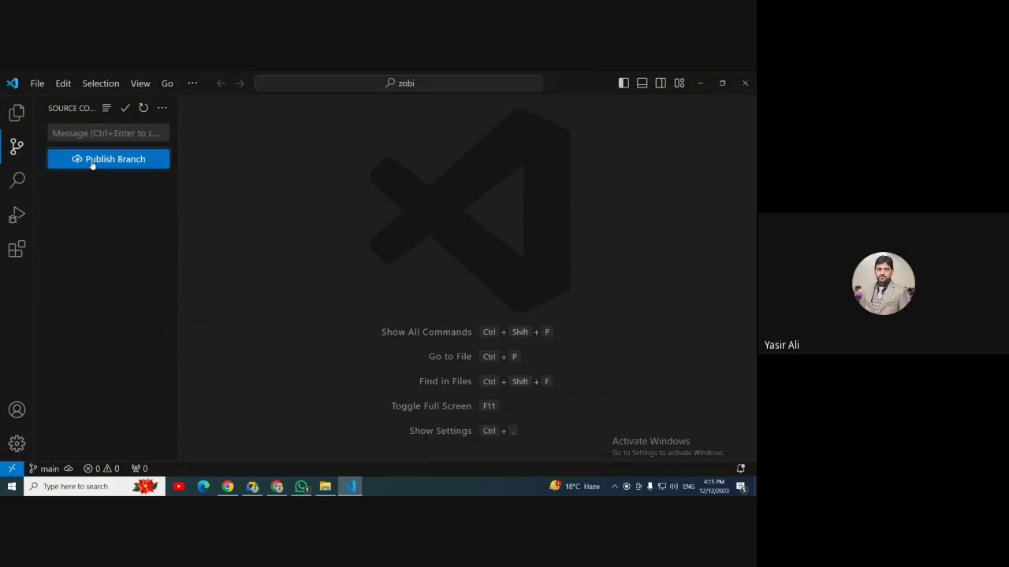
pyautogui.click(92, 161)
pyautogui.click(92, 161)
pyautogui.click(92, 161)
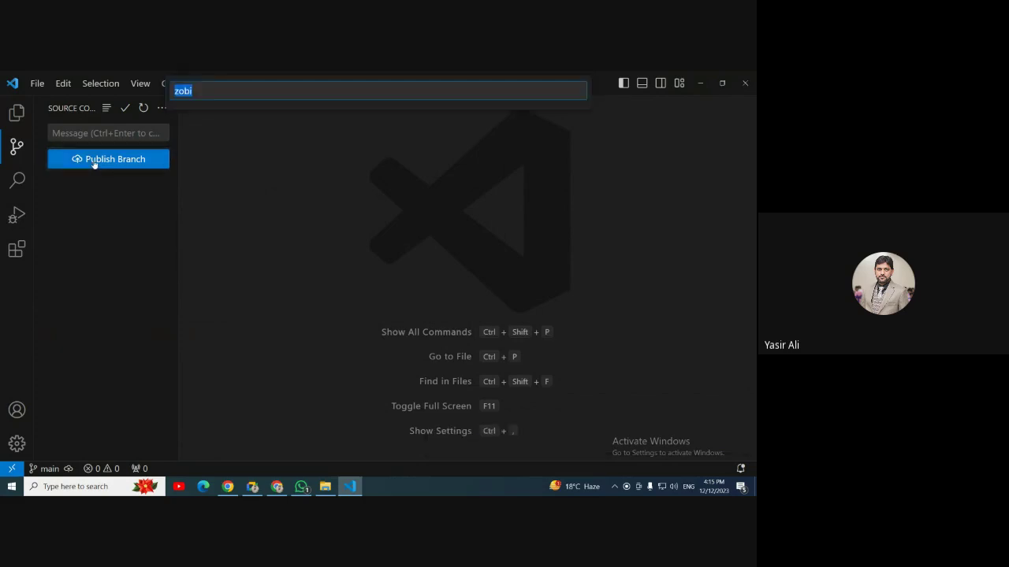
pyautogui.click(92, 161)
pyautogui.click(92, 161)
pyautogui.click(92, 162)
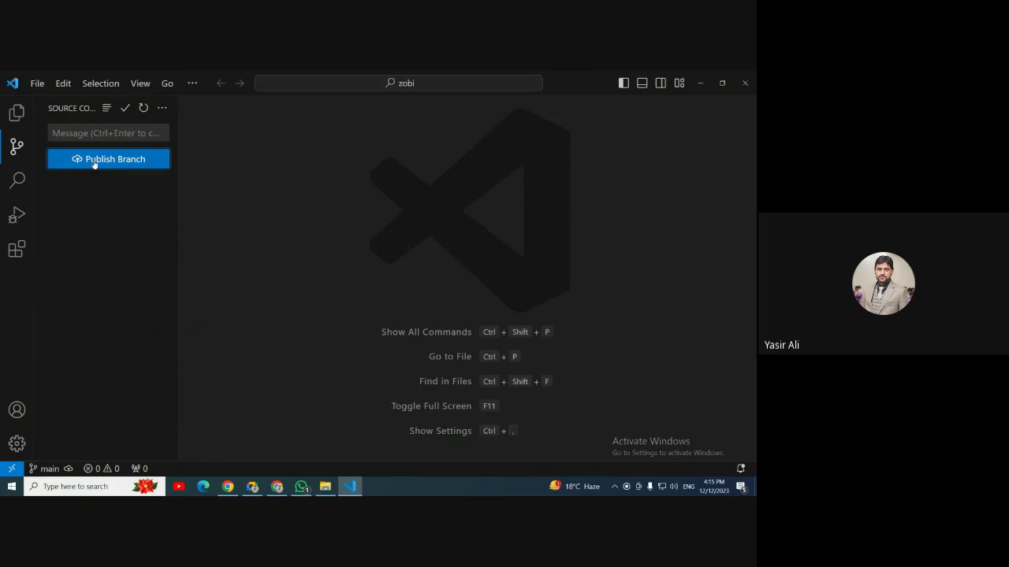
# Close Visual Studio Code and Chrome's GitHub authorization tab, then show the desktop
pyautogui.click(17, 112)
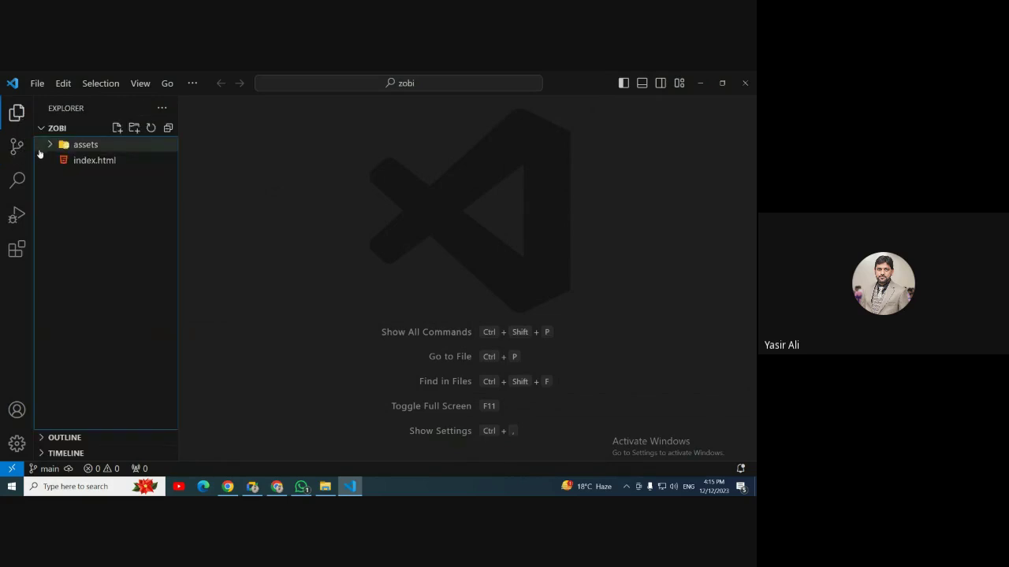
pyautogui.click(745, 82)
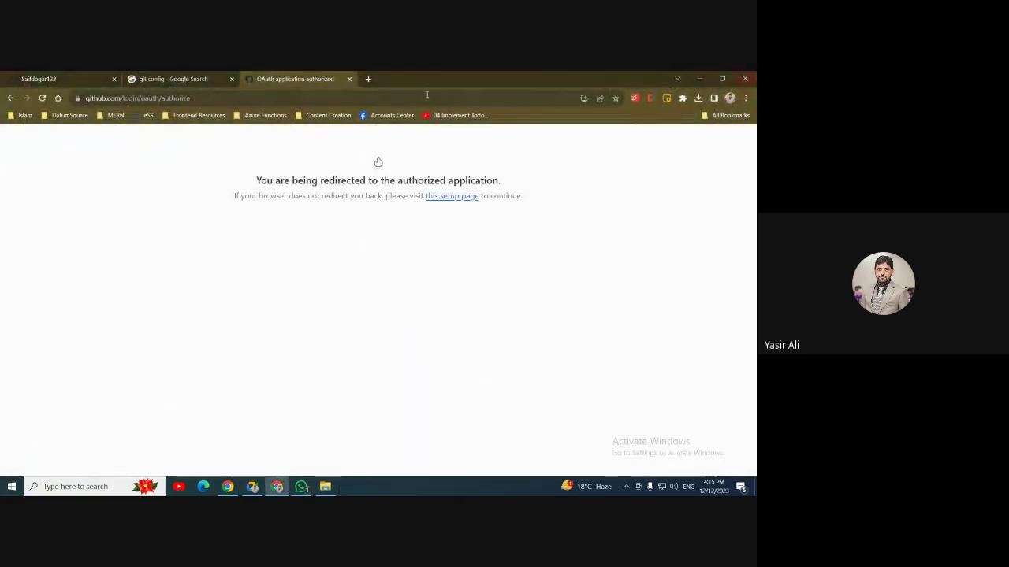
pyautogui.click(349, 79)
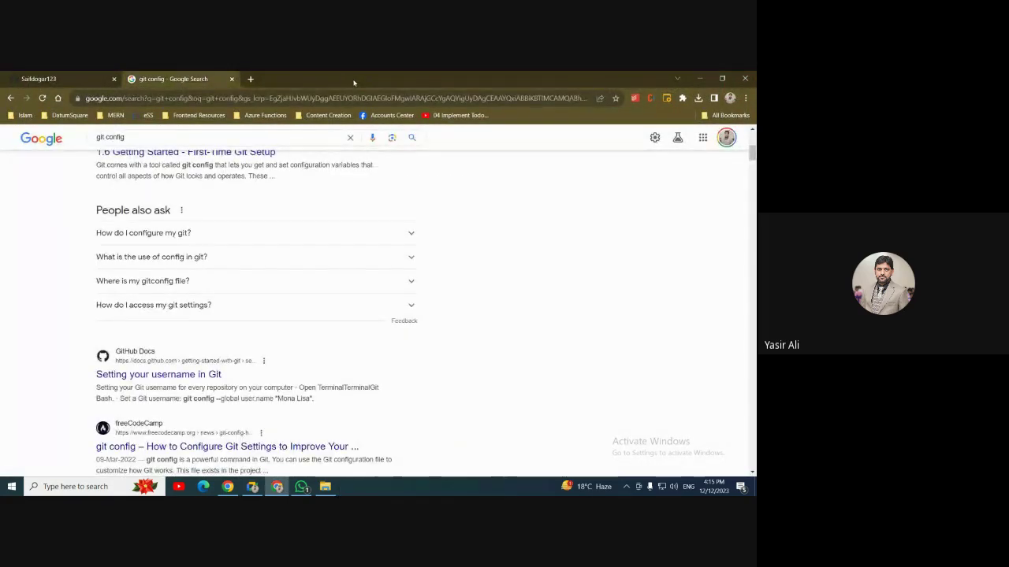
pyautogui.press('super+d')
# Browse to tasks\zobi in File Explorer and reopen the folder with Open with Code
pyautogui.doubleClick(95, 380)
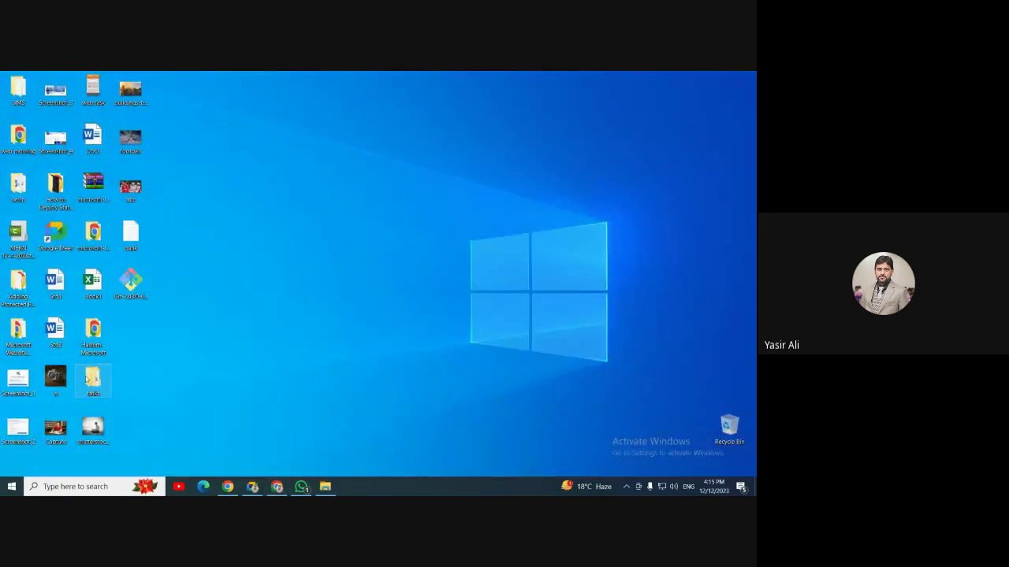
pyautogui.doubleClick(219, 145)
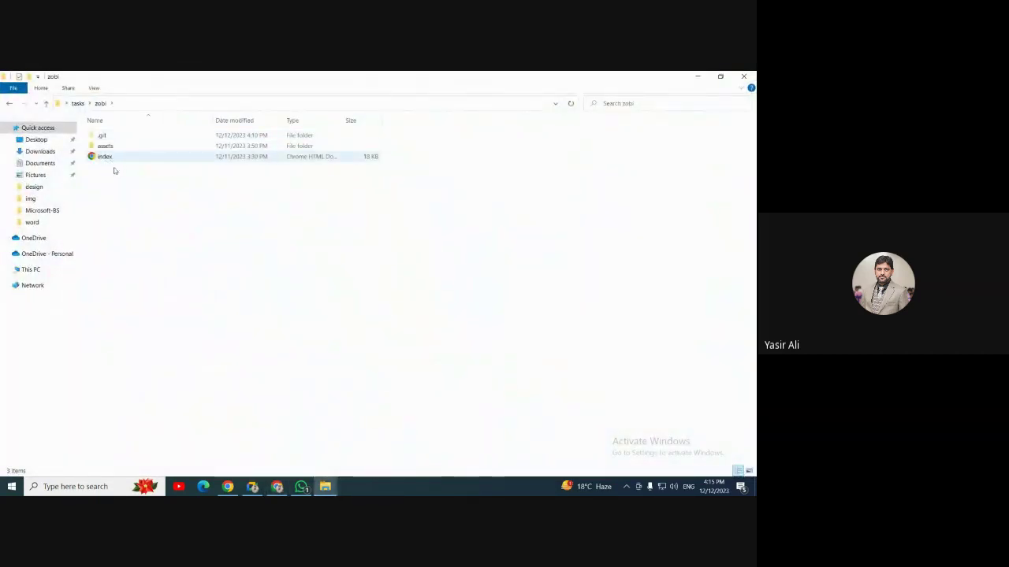
pyautogui.rightClick(130, 193)
pyautogui.click(165, 307)
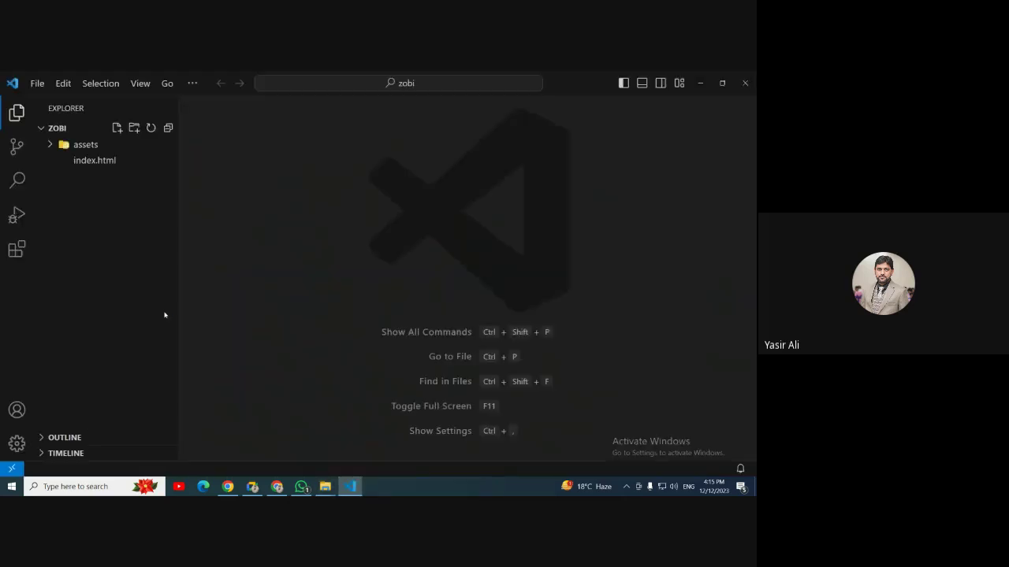
# Run Publish Branch from Source Control and allow the GitHub extension to sign in
pyautogui.click(16, 148)
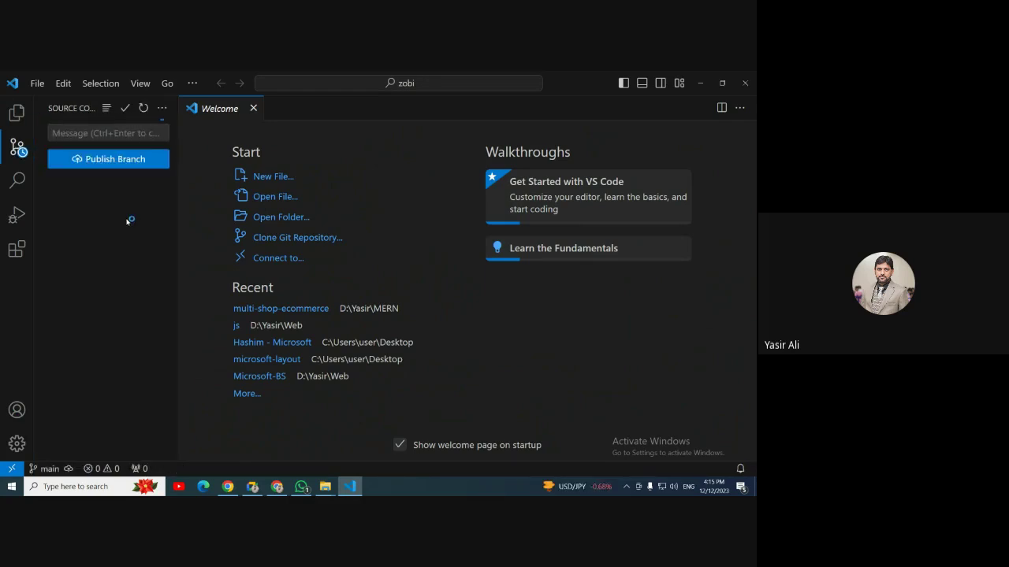
pyautogui.click(139, 163)
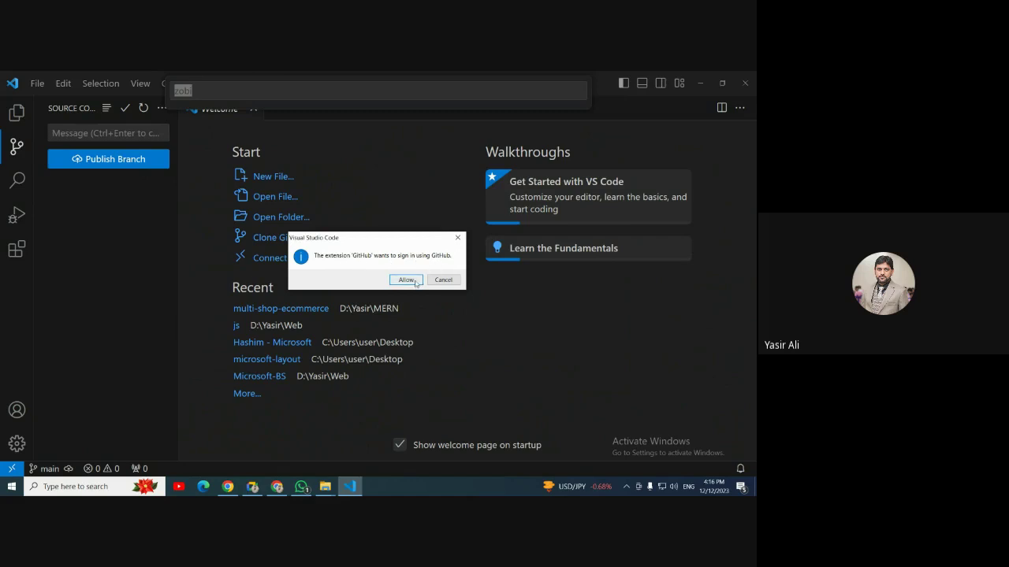
pyautogui.click(406, 280)
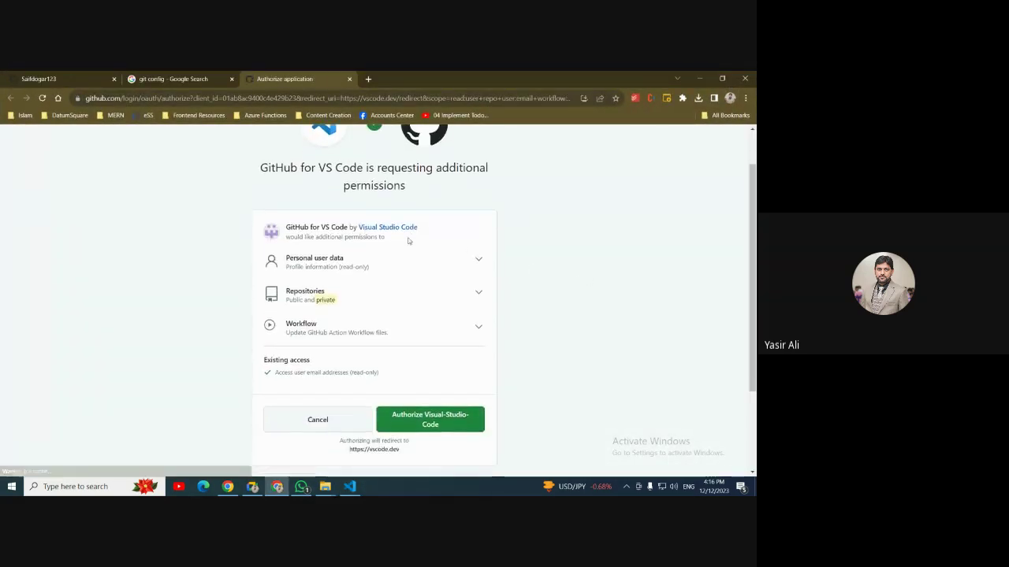
# Authorize Visual-Studio-Code for the extra repository and workflow permissions on GitHub
pyautogui.scroll(-1, 407, 239)
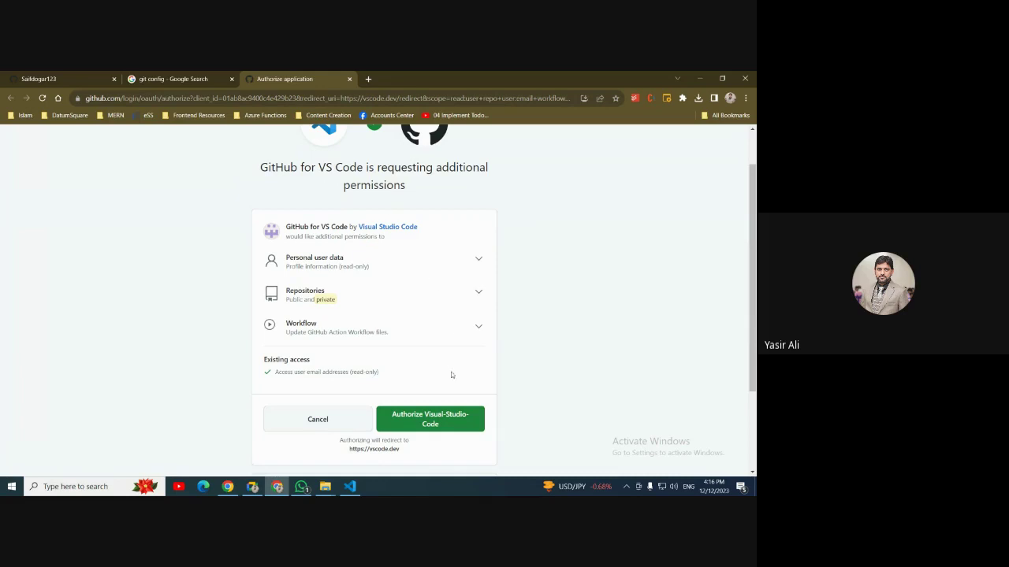
pyautogui.click(426, 423)
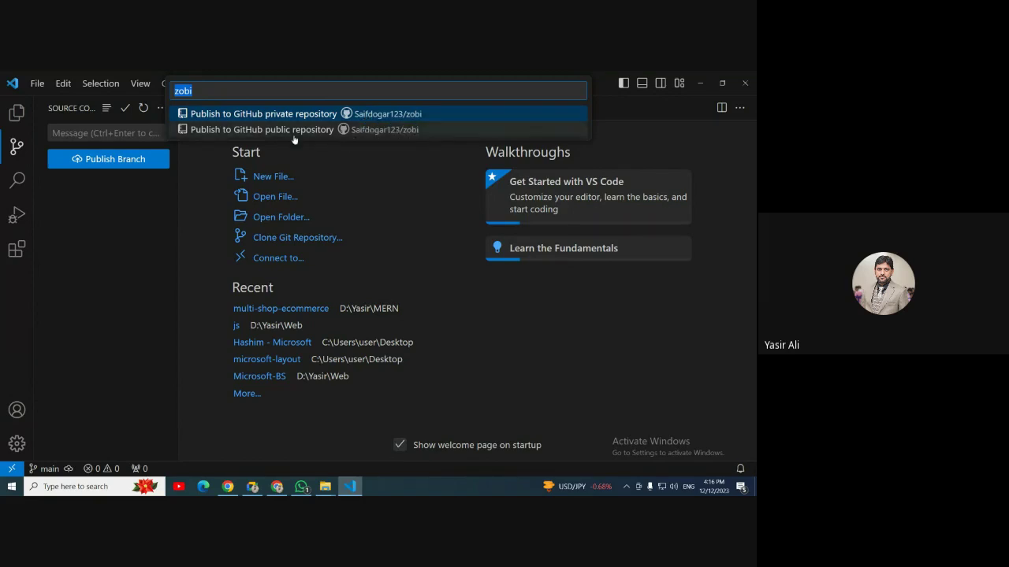
# Publish zobi as a public repository, accept Create Fork, view the 403 error in Git Log, then switch to Chrome
pyautogui.click(261, 134)
pyautogui.click(250, 132)
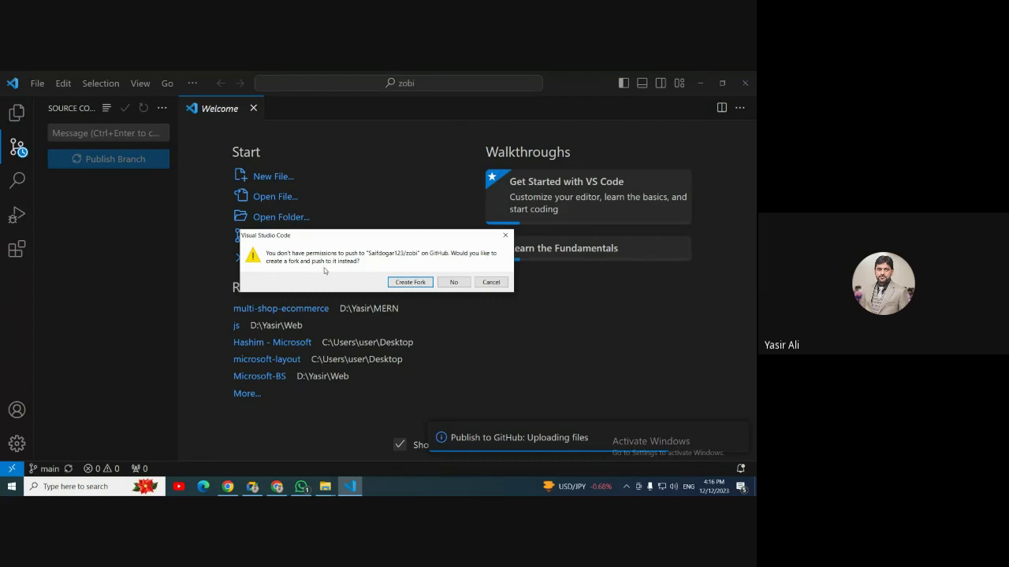
pyautogui.click(409, 282)
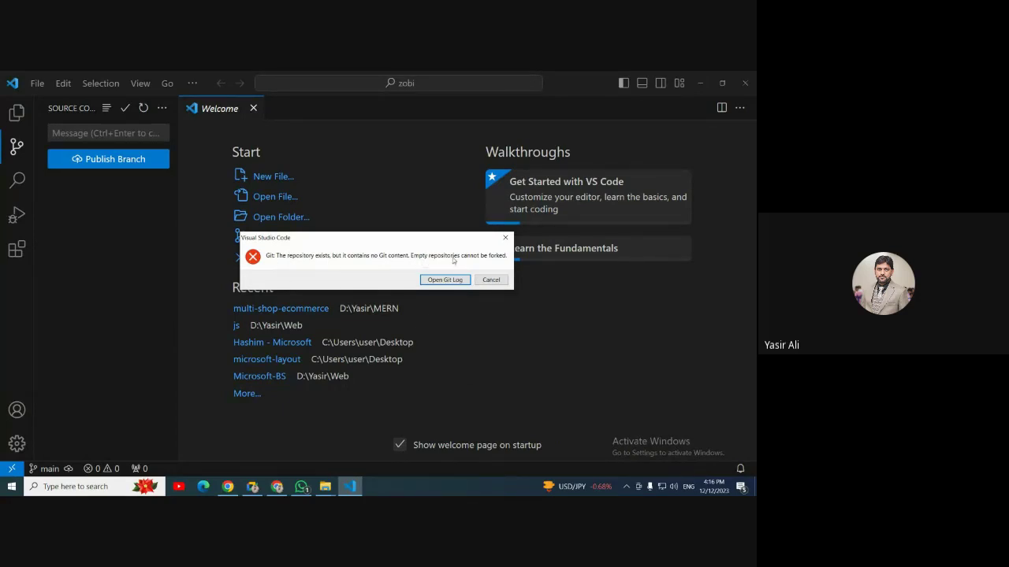
pyautogui.click(445, 280)
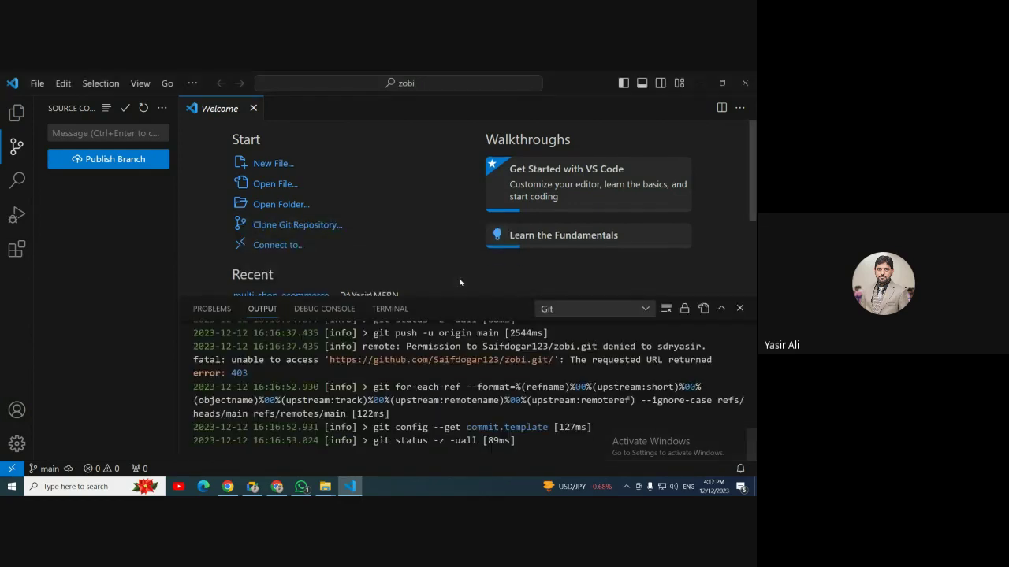
pyautogui.click(276, 486)
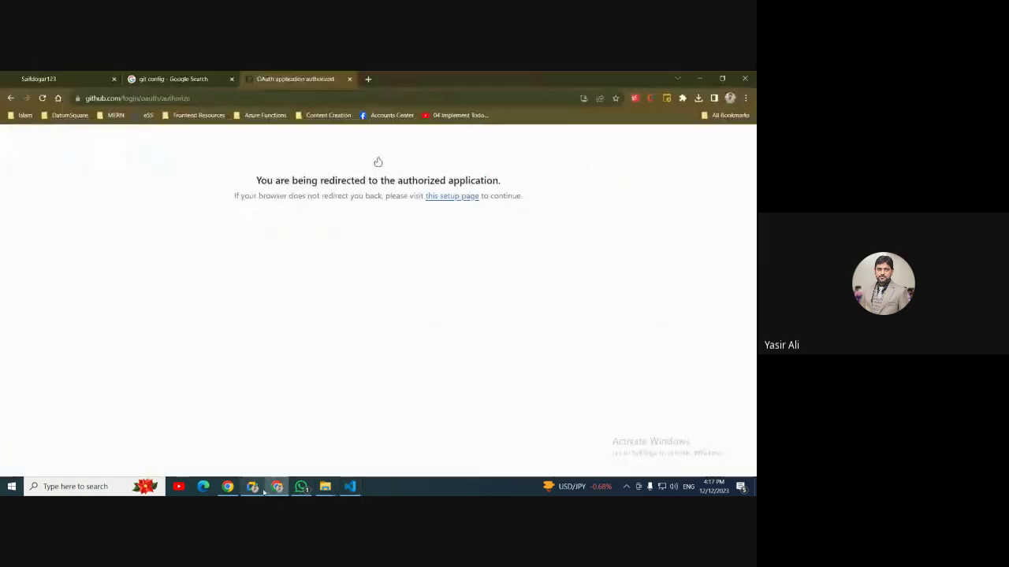
# Open the empty zobi repo from GitHub Repositories, read its Quick setup commands, then return to VS Code Explorer
pyautogui.click(350, 79)
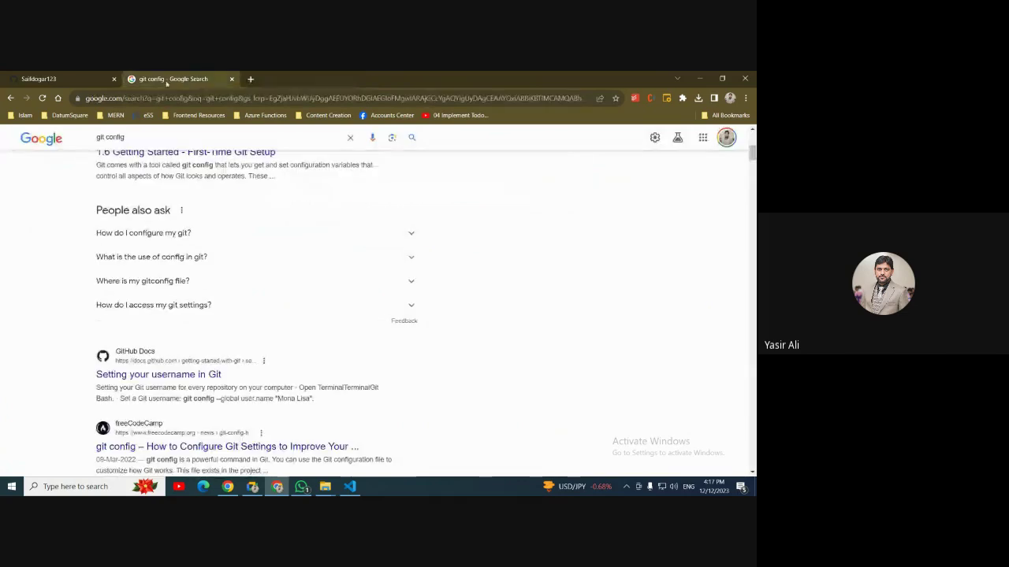
pyautogui.click(39, 79)
pyautogui.click(43, 99)
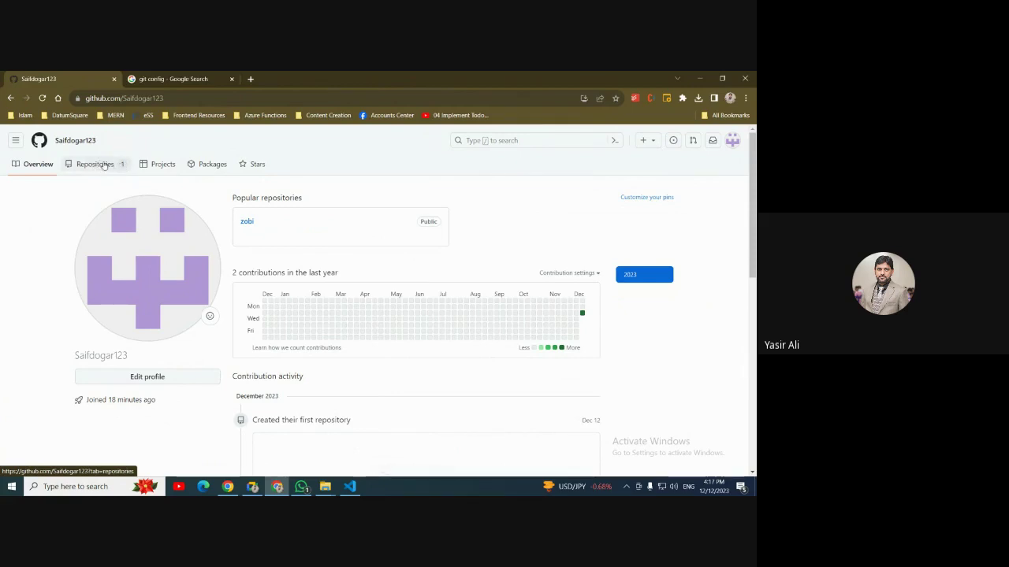
pyautogui.click(103, 164)
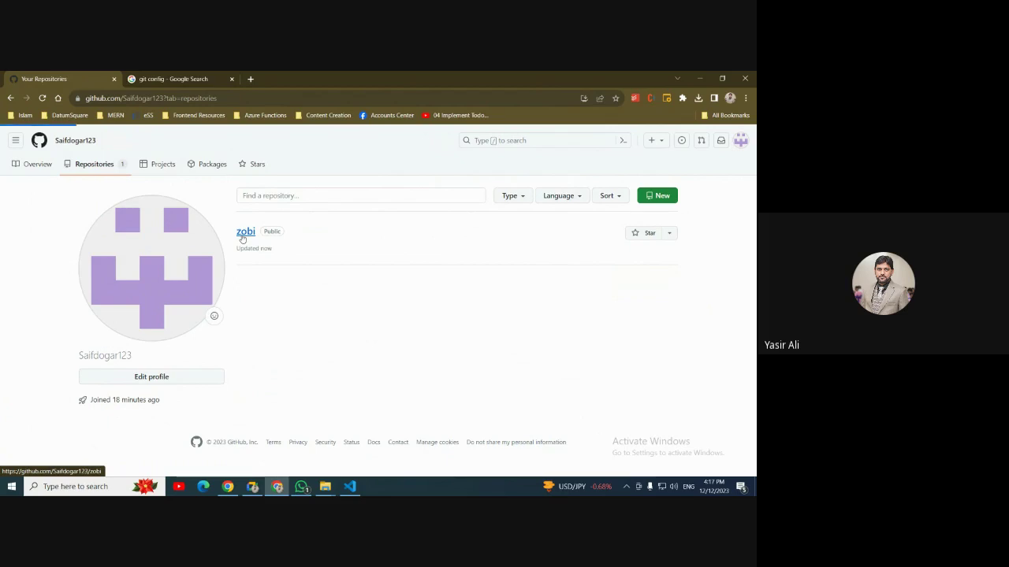
pyautogui.click(243, 238)
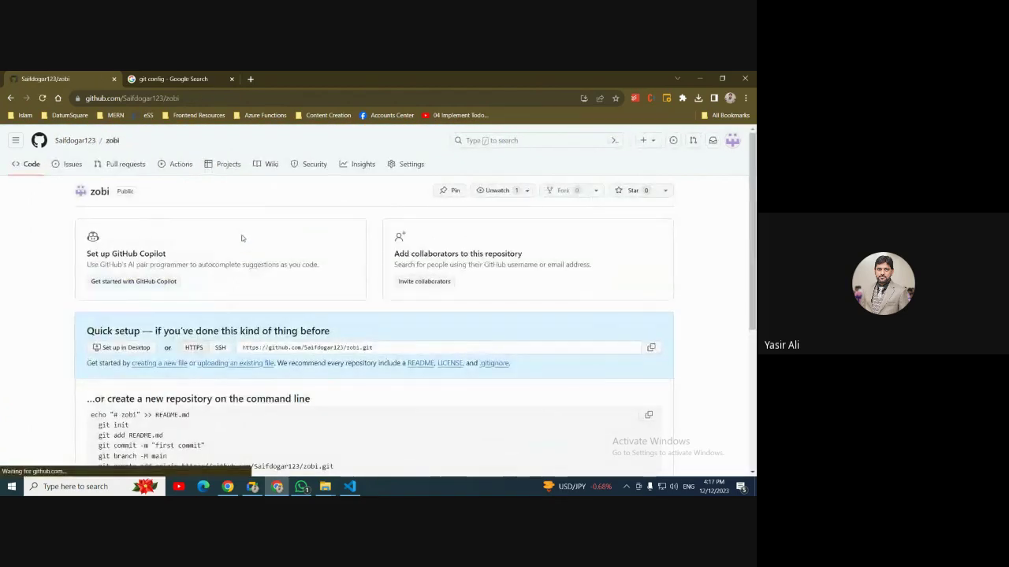
pyautogui.scroll(-2, 195, 318)
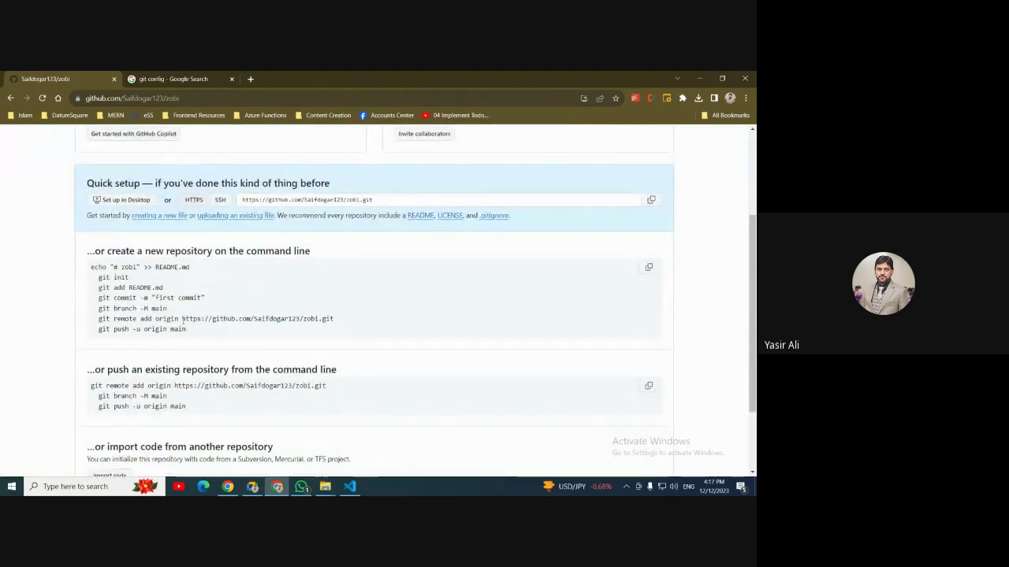
pyautogui.scroll(-2, 182, 319)
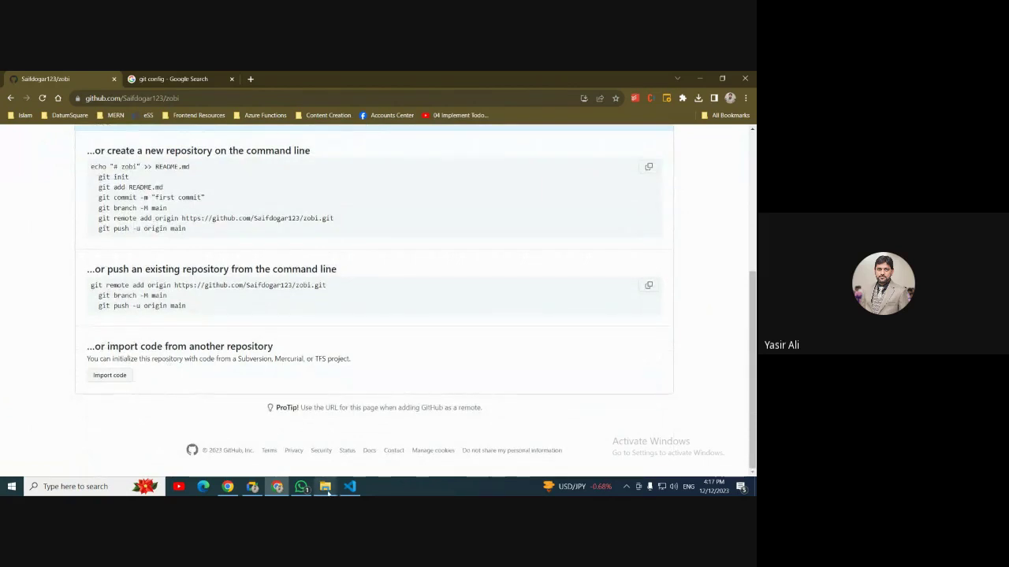
pyautogui.click(350, 486)
pyautogui.click(17, 113)
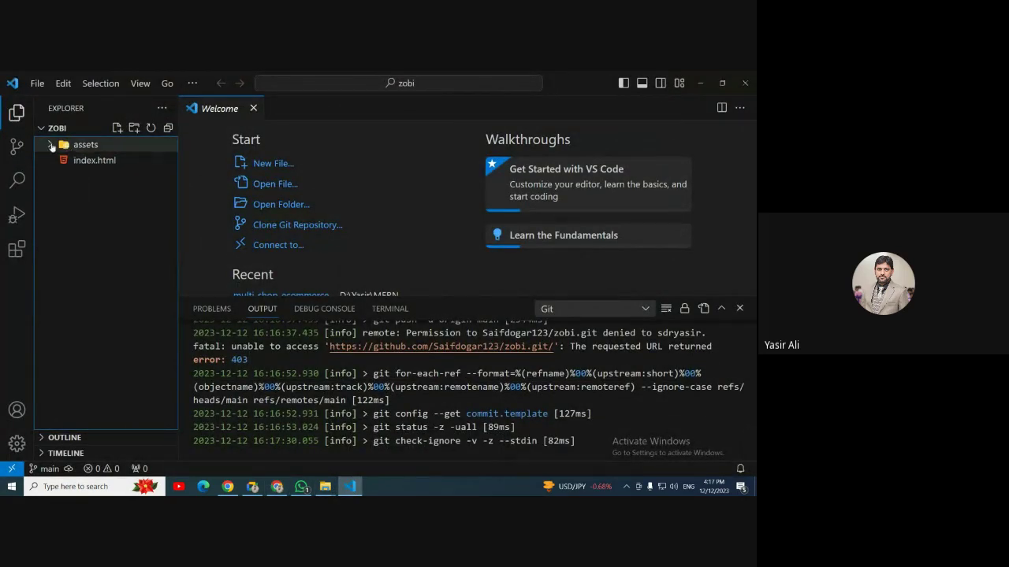
# Inspect the assets css, imgs and js folders in Explorer, then return to the zobi GitHub page
pyautogui.click(51, 145)
pyautogui.click(56, 160)
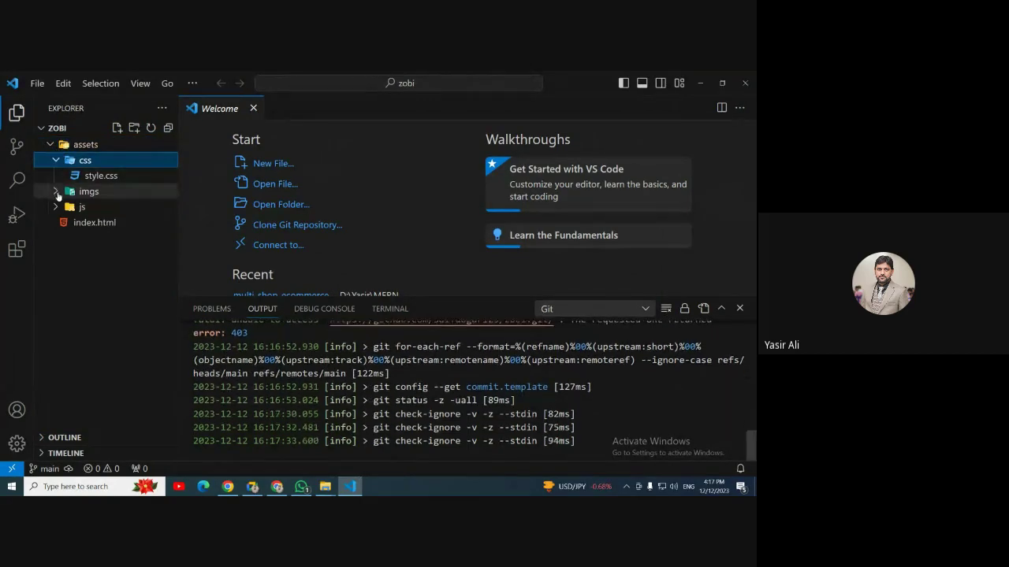
pyautogui.click(57, 193)
pyautogui.click(57, 192)
pyautogui.click(59, 206)
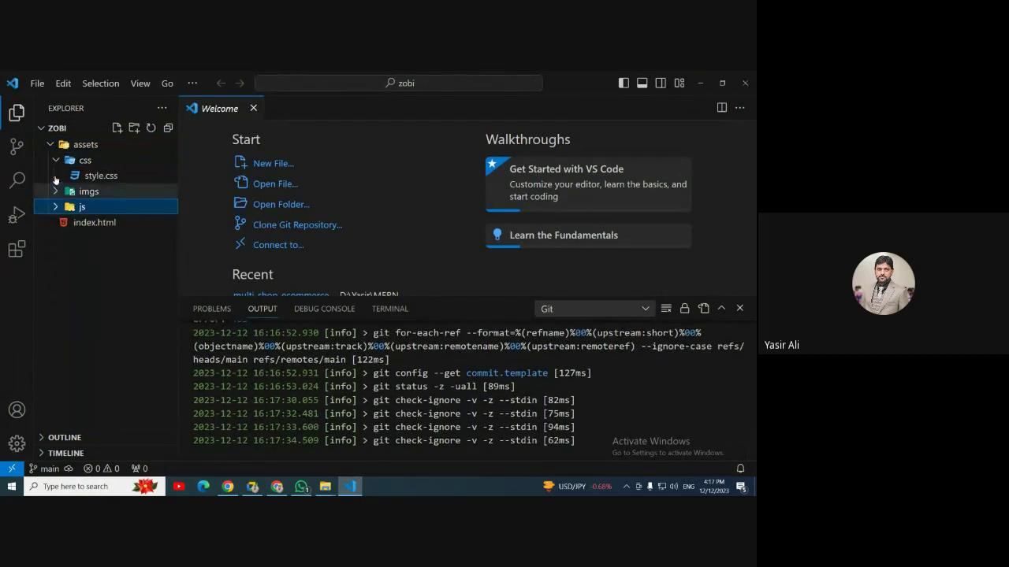
pyautogui.click(51, 145)
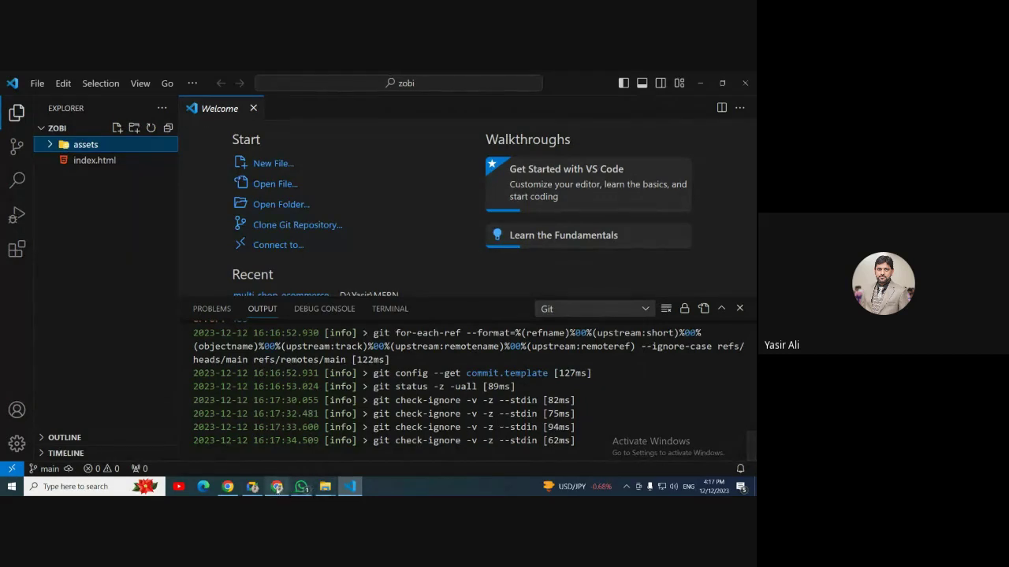
pyautogui.click(277, 487)
pyautogui.scroll(3, 155, 308)
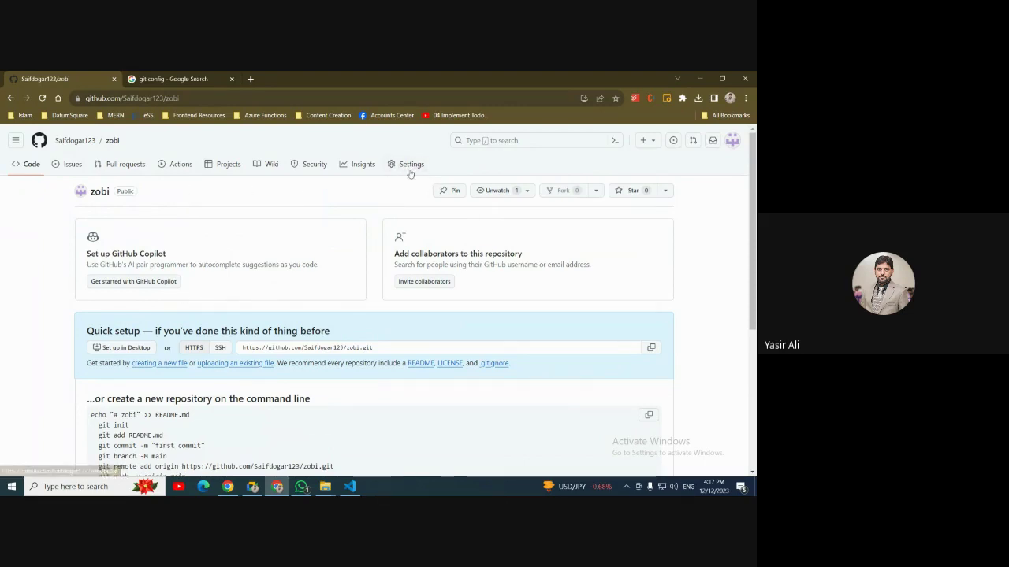
# Open zobi's Settings, start Delete this repository in the Danger Zone and confirm the warnings
pyautogui.click(417, 165)
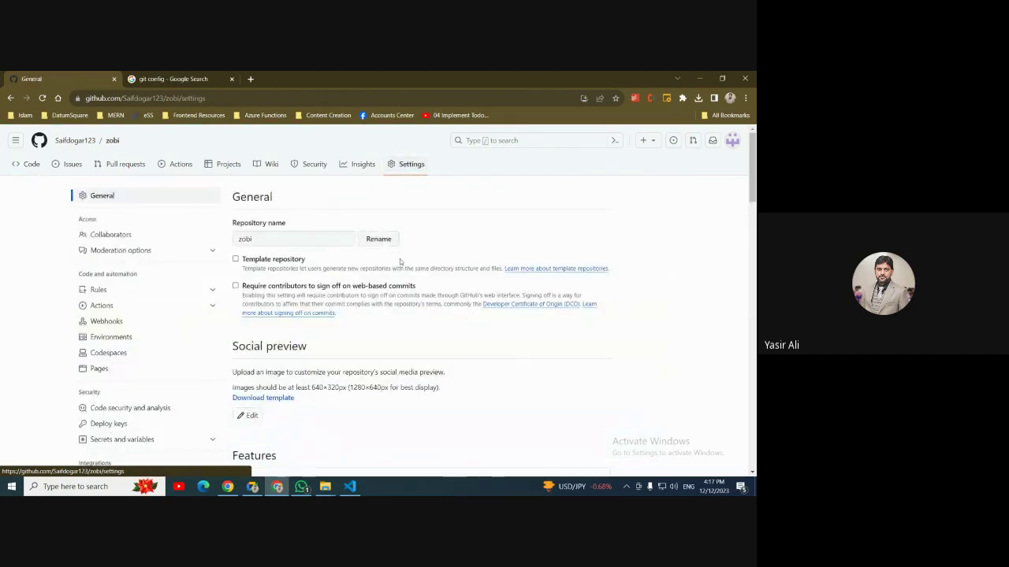
pyautogui.scroll(-3, 400, 265)
pyautogui.scroll(-10, 400, 266)
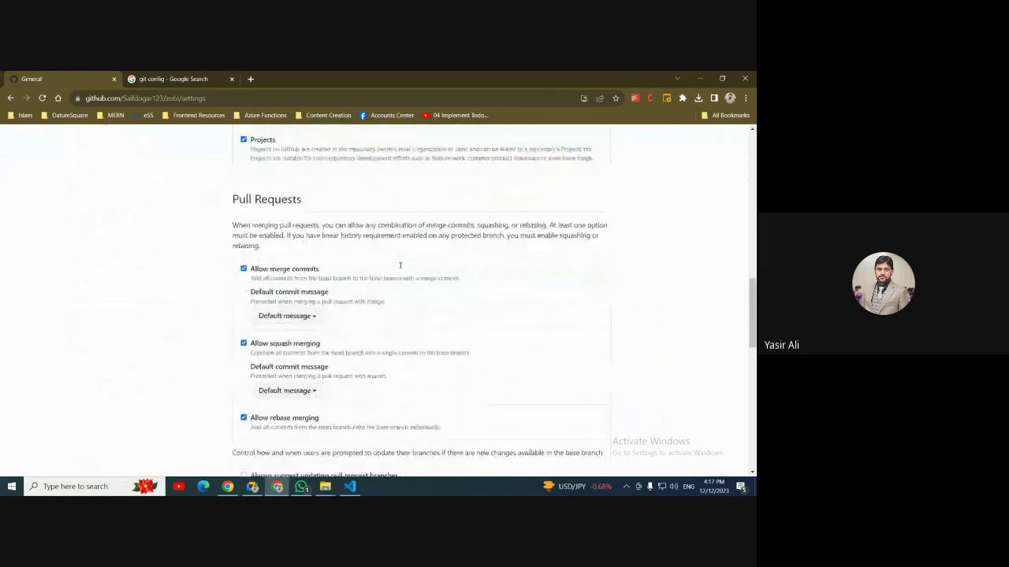
pyautogui.scroll(-8, 400, 266)
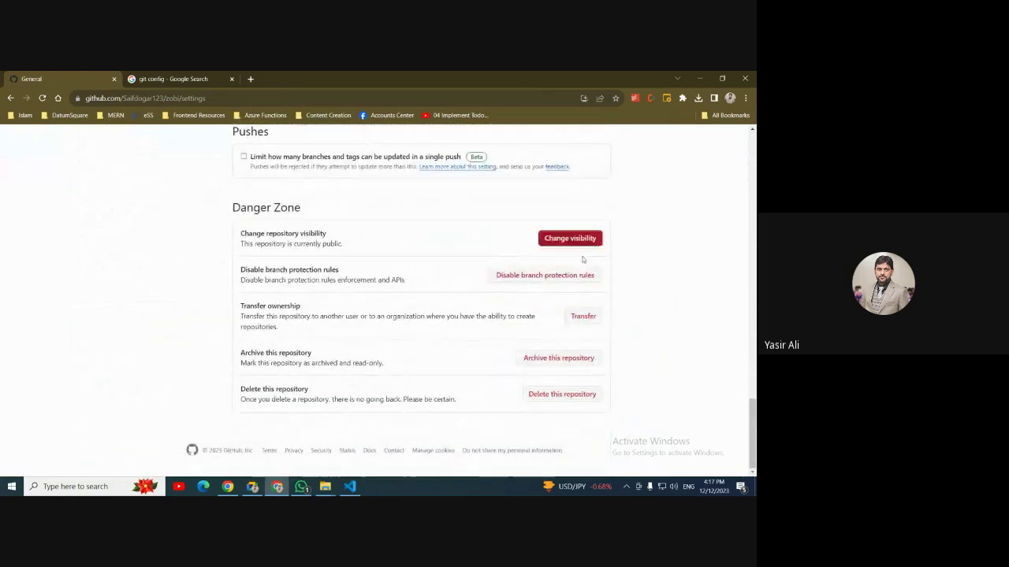
pyautogui.click(562, 399)
pyautogui.click(372, 347)
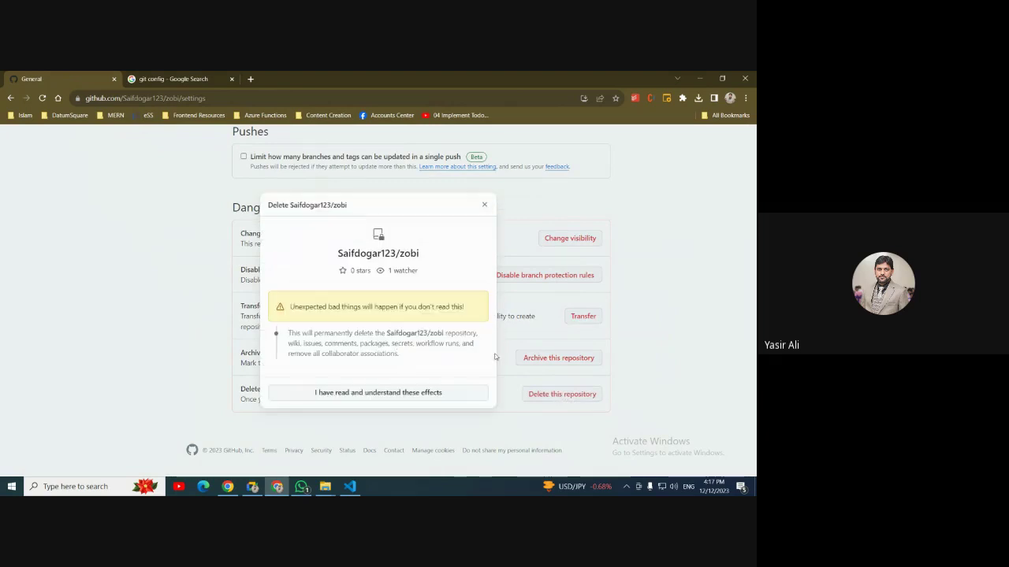
pyautogui.click(350, 392)
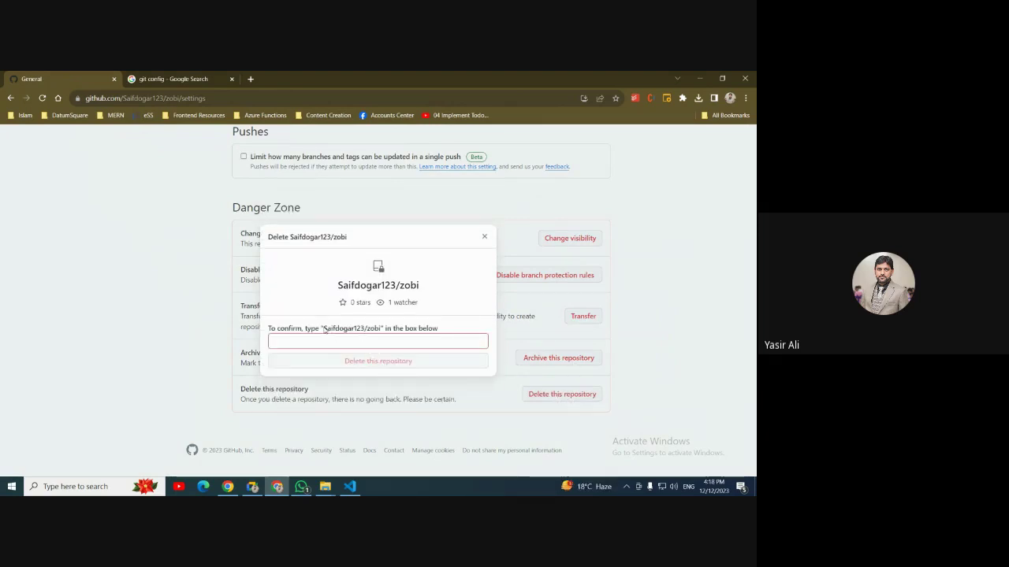
# Enter the owner/zobi repository name, delete it, reload the repository list and return to VS Code
pyautogui.click(352, 331)
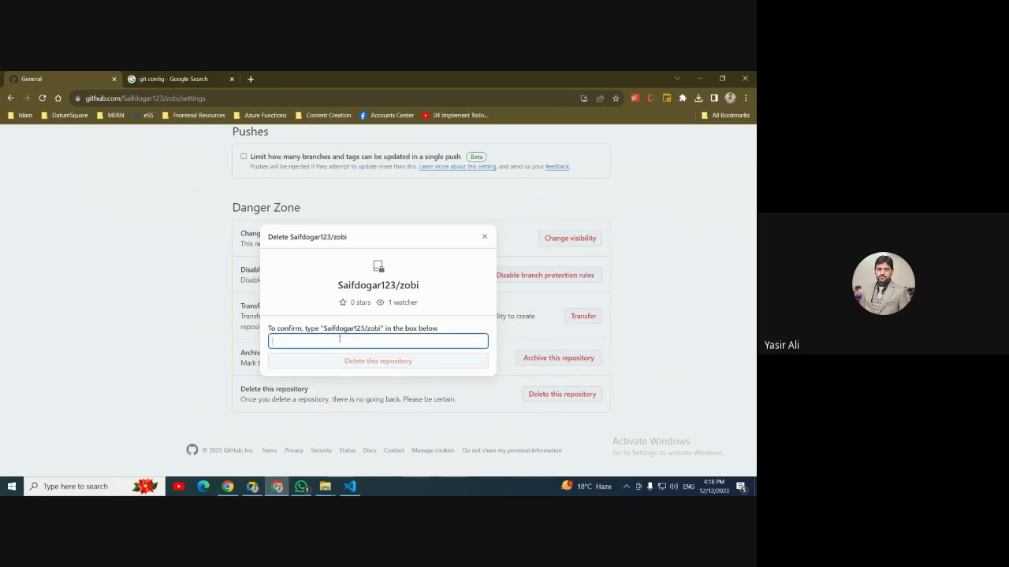
pyautogui.write('Saifdo')
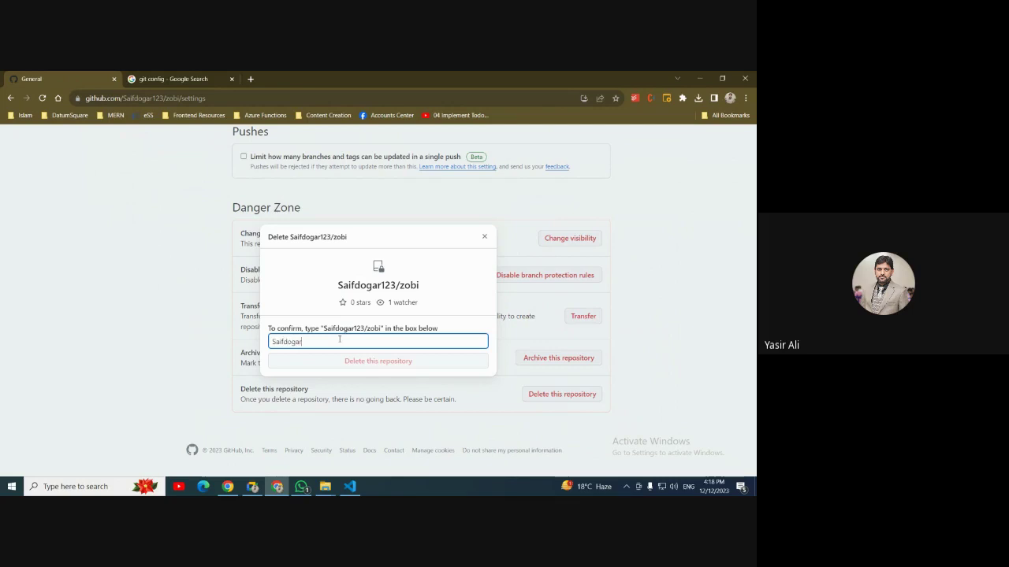
pyautogui.write('gar123/zobi')
pyautogui.click(359, 363)
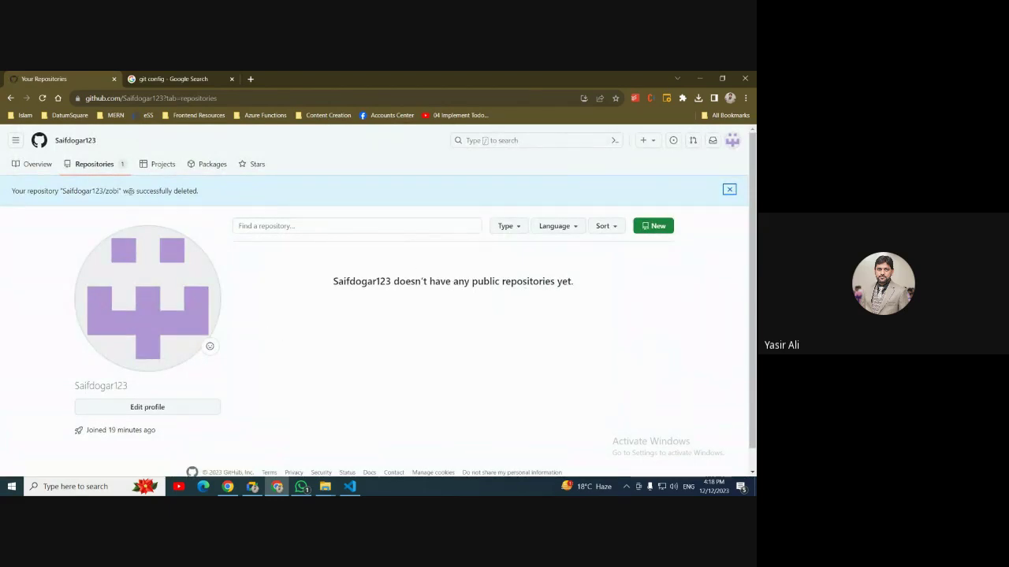
pyautogui.click(90, 167)
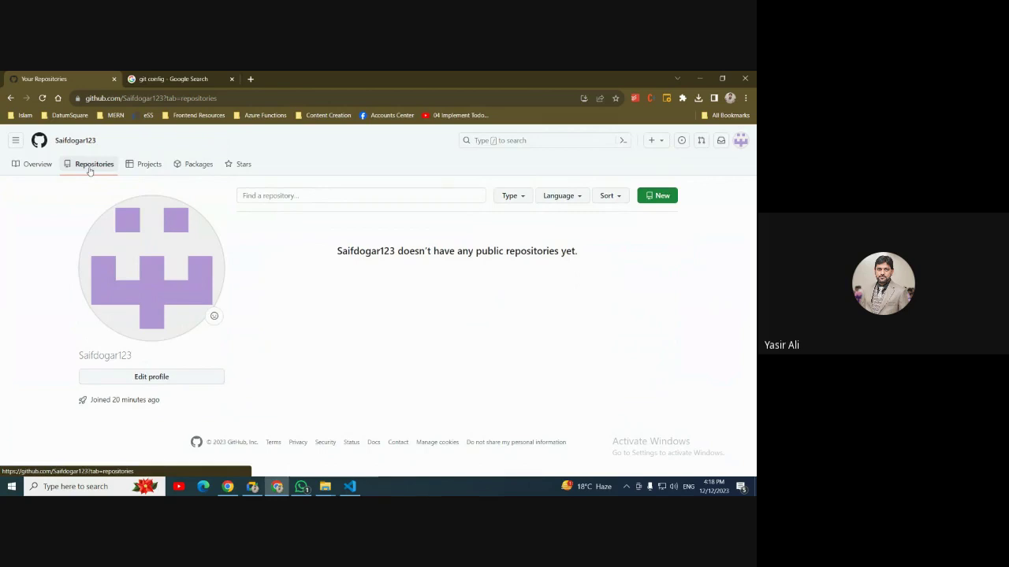
pyautogui.click(349, 487)
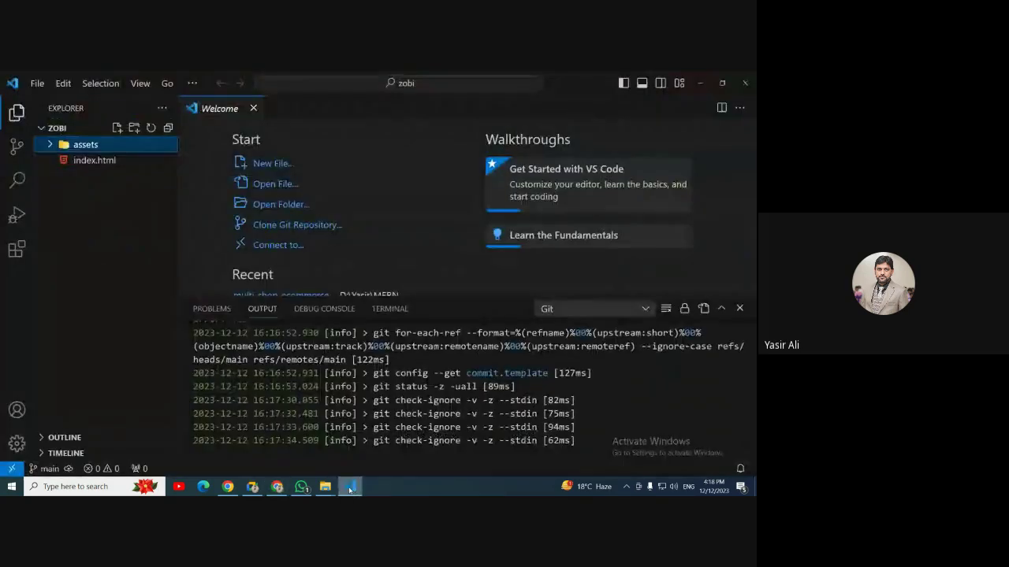
# Close Output and Welcome, retry Publish Branch for main, and check the "Repository not found" Git log
pyautogui.click(742, 308)
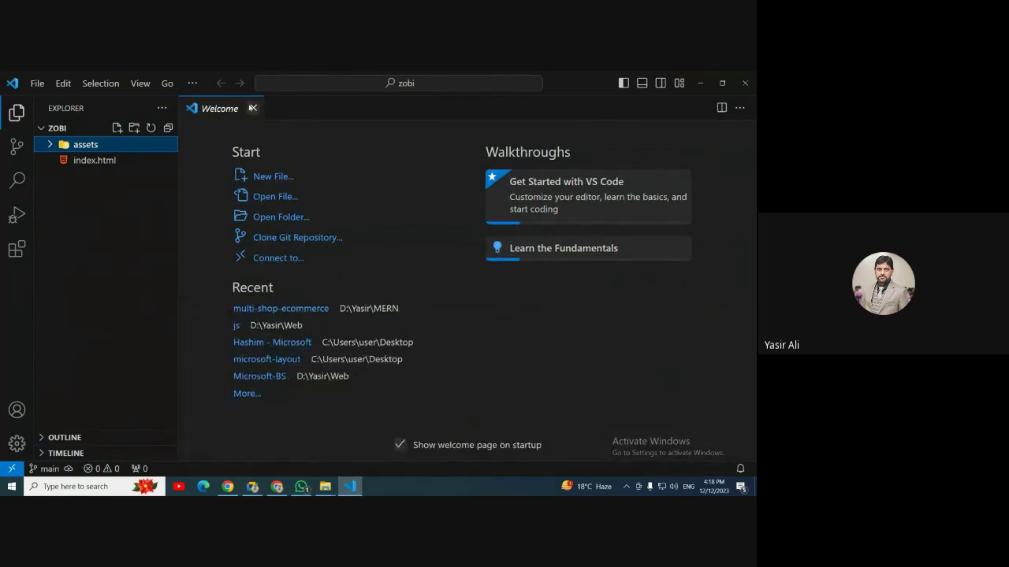
pyautogui.click(252, 108)
pyautogui.click(14, 150)
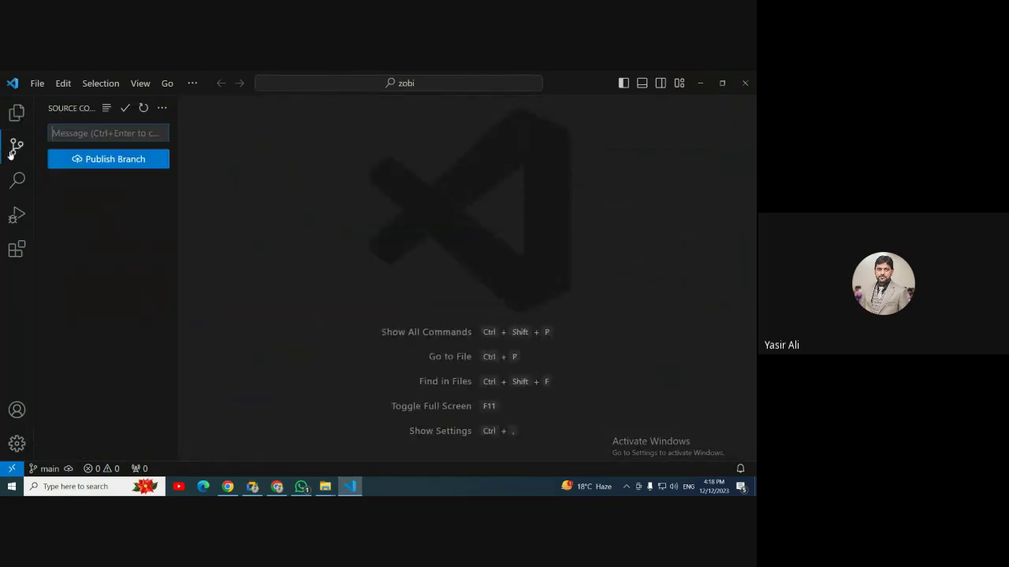
pyautogui.click(120, 161)
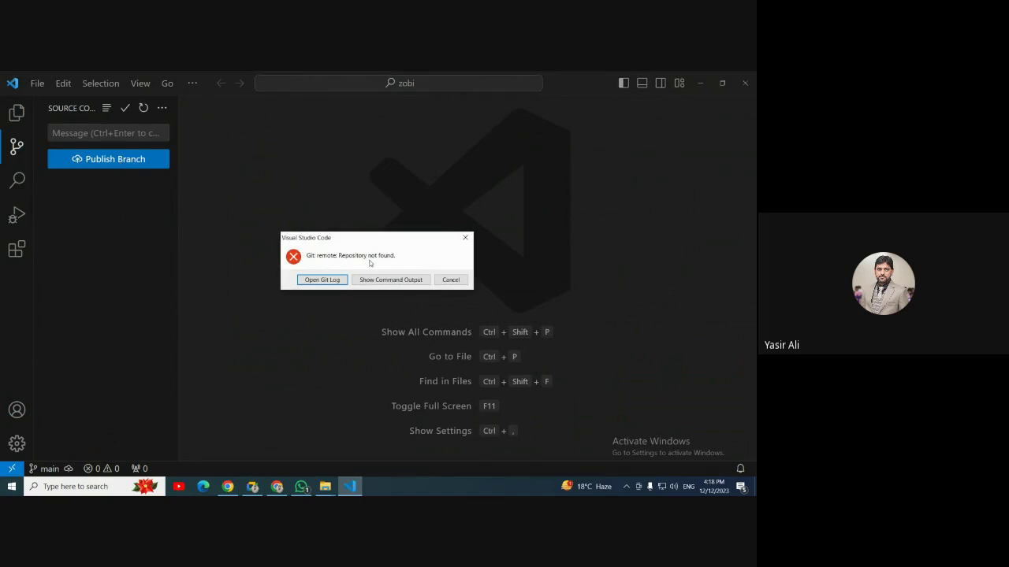
pyautogui.click(345, 280)
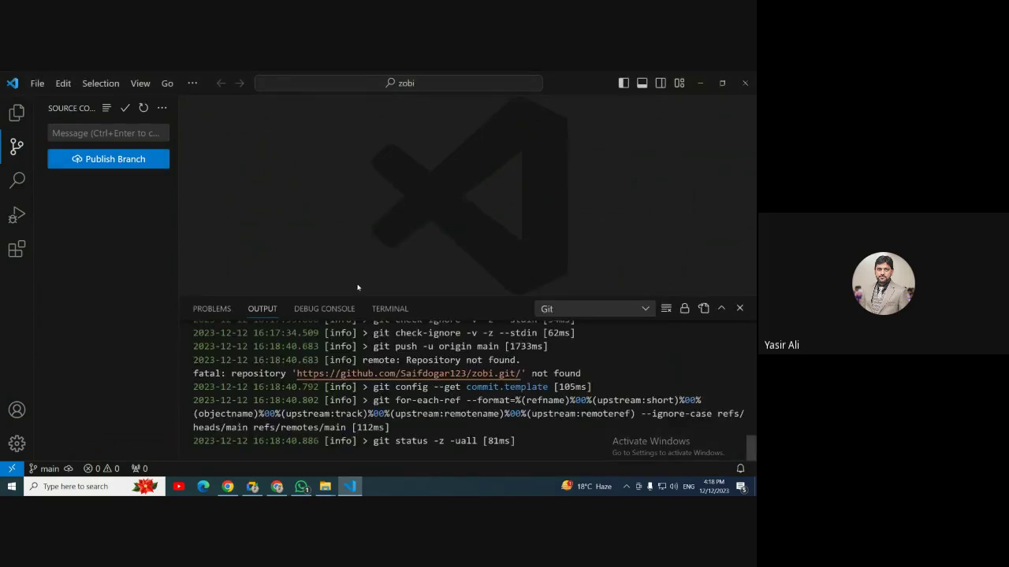
pyautogui.click(739, 308)
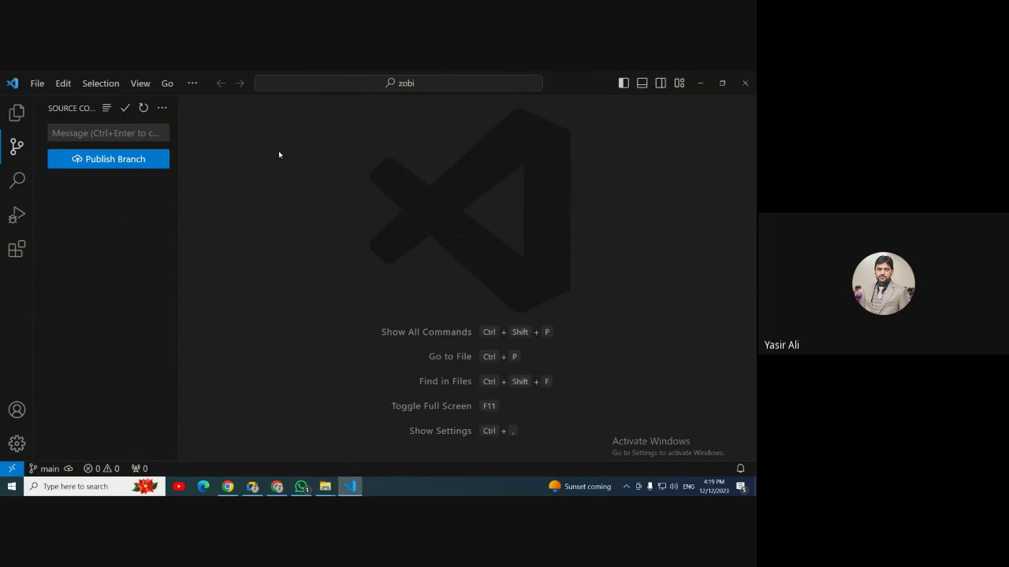
# Close the code editor and the duplicate window, bringing the zobi folder window forward
pyautogui.click(745, 83)
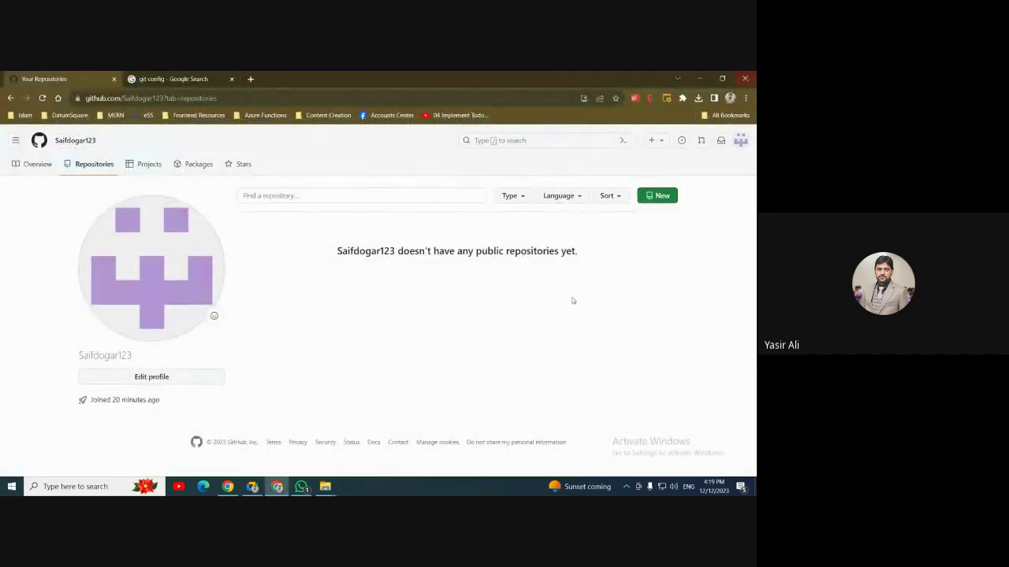
pyautogui.moveTo(327, 486)
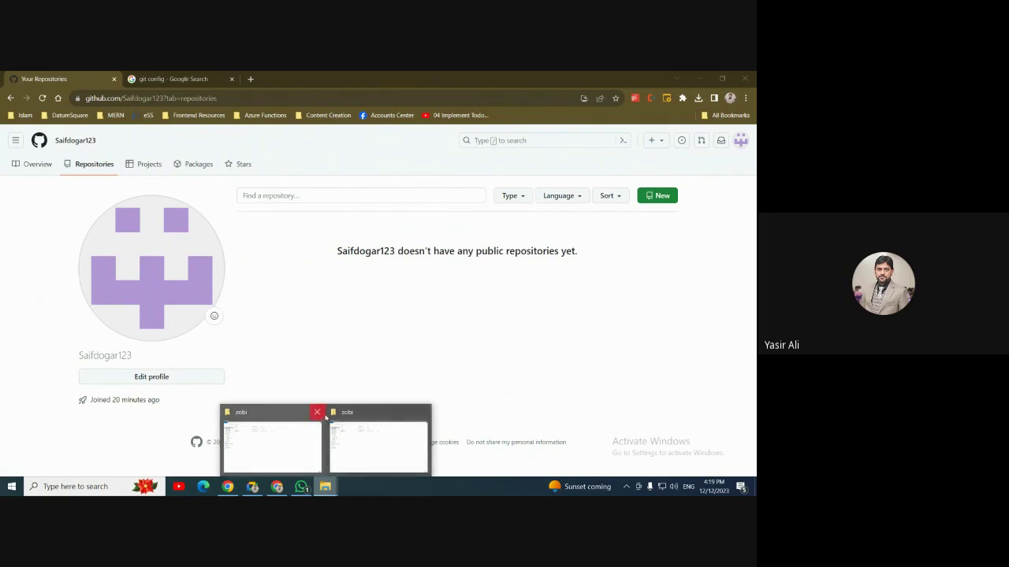
pyautogui.click(318, 412)
pyautogui.click(317, 423)
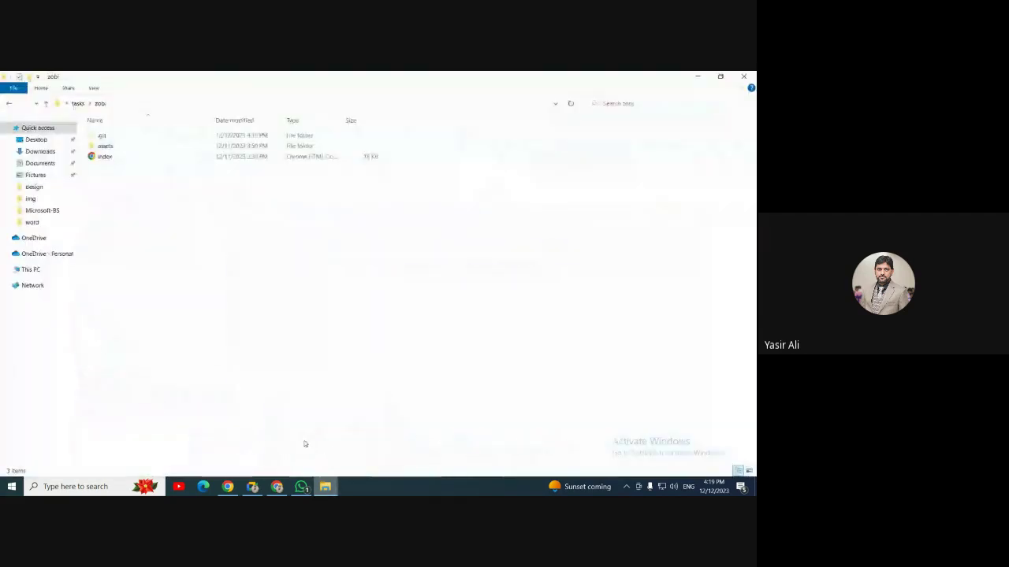
# Permanently delete the zobi project's .git folder and refresh the folder listing
pyautogui.click(101, 137)
pyautogui.hotkey('shift', 'Delete')
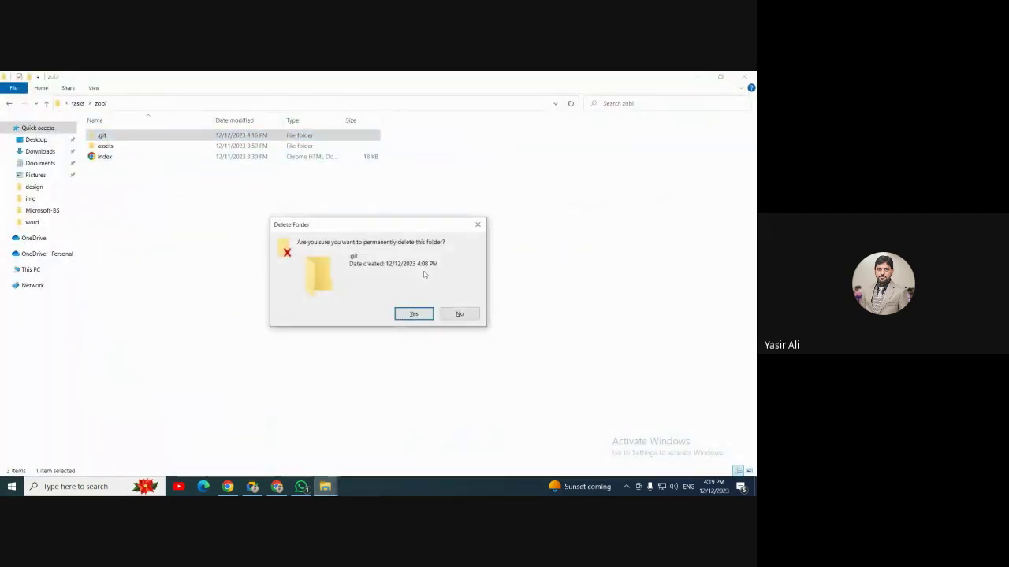
pyautogui.press('Return')
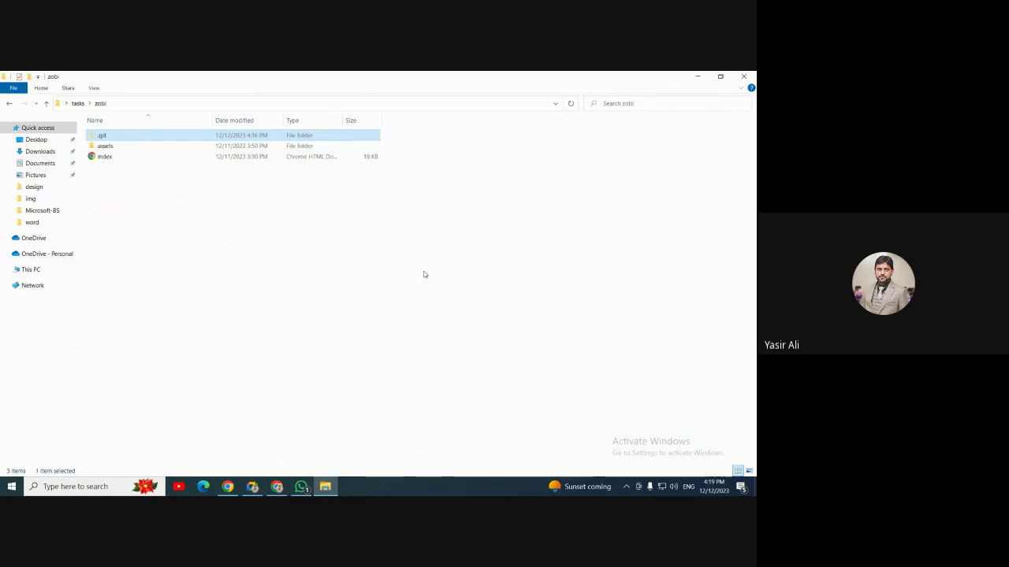
pyautogui.rightClick(264, 249)
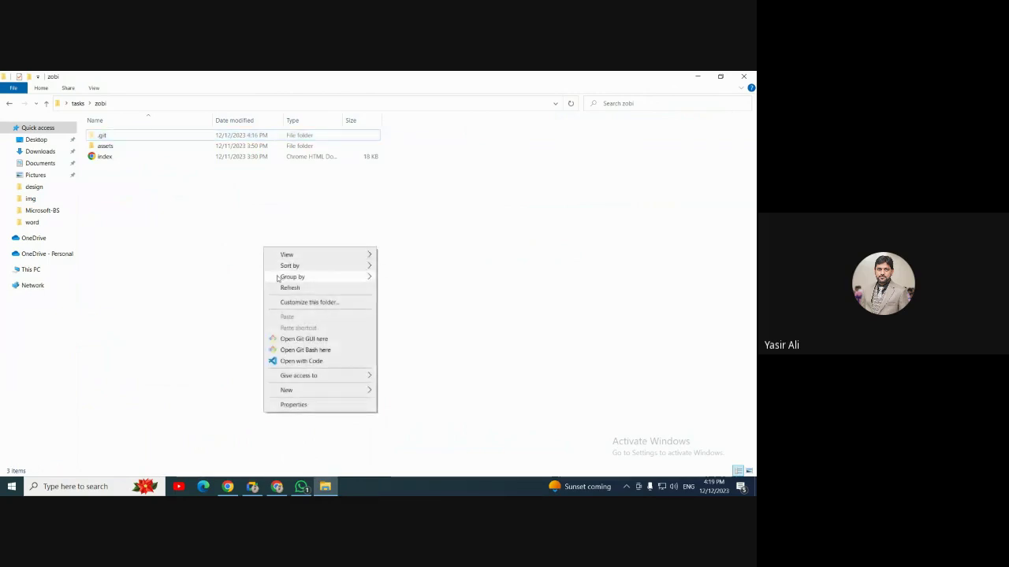
pyautogui.click(284, 287)
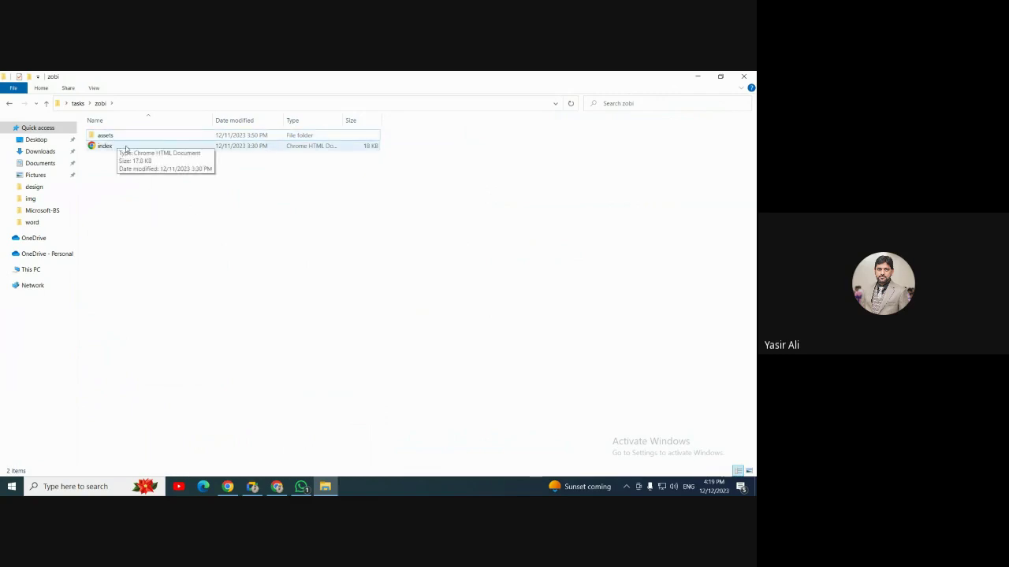
# Show hidden items via Folder Options, then open the zobi folder in Visual Studio Code
pyautogui.click(101, 89)
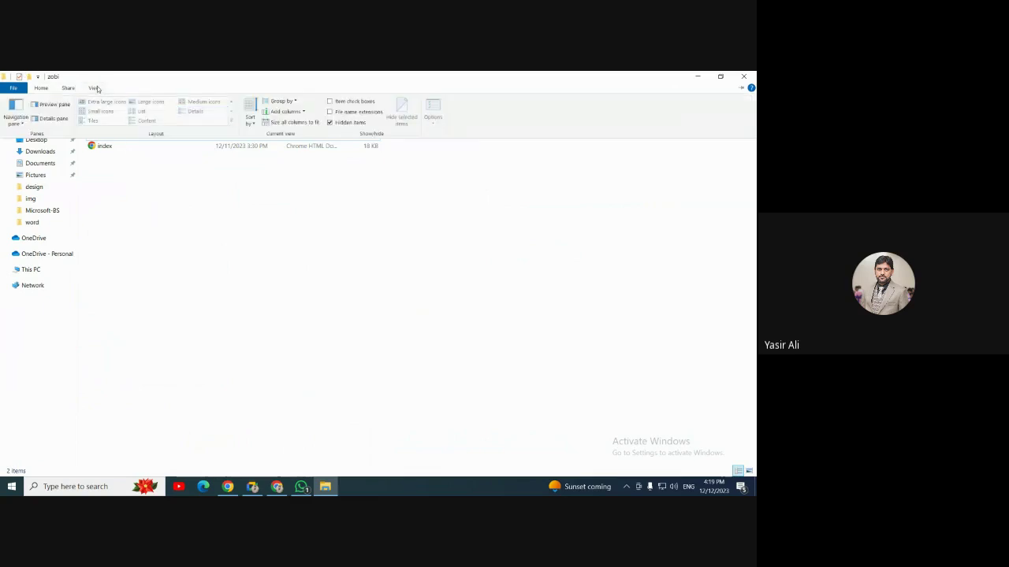
pyautogui.click(438, 111)
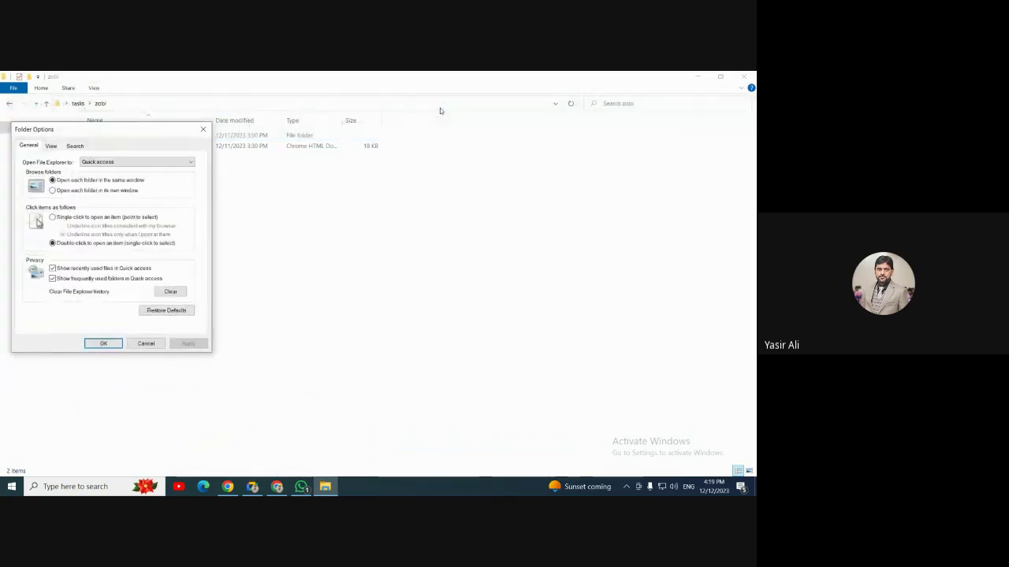
pyautogui.click(49, 146)
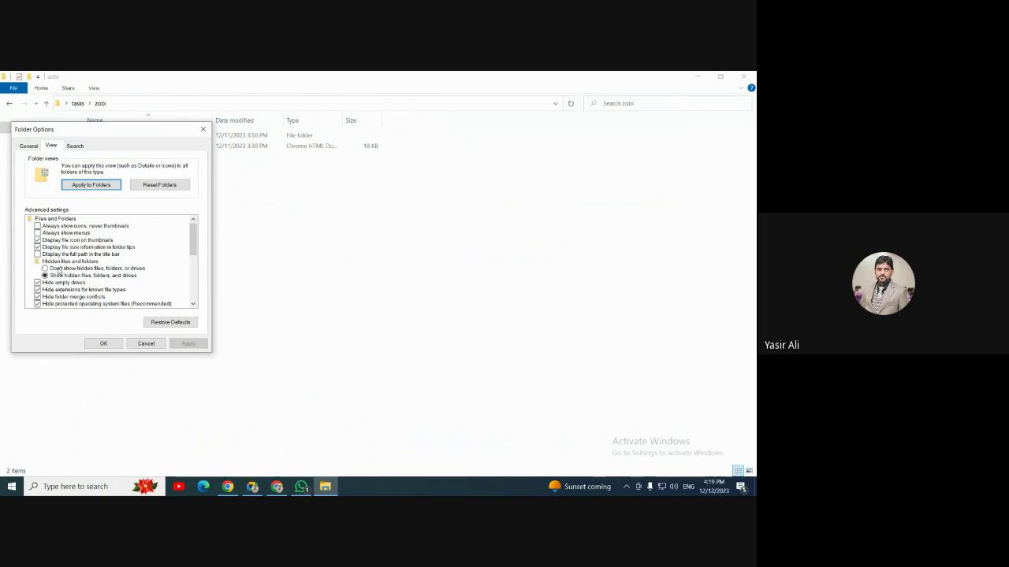
pyautogui.click(104, 344)
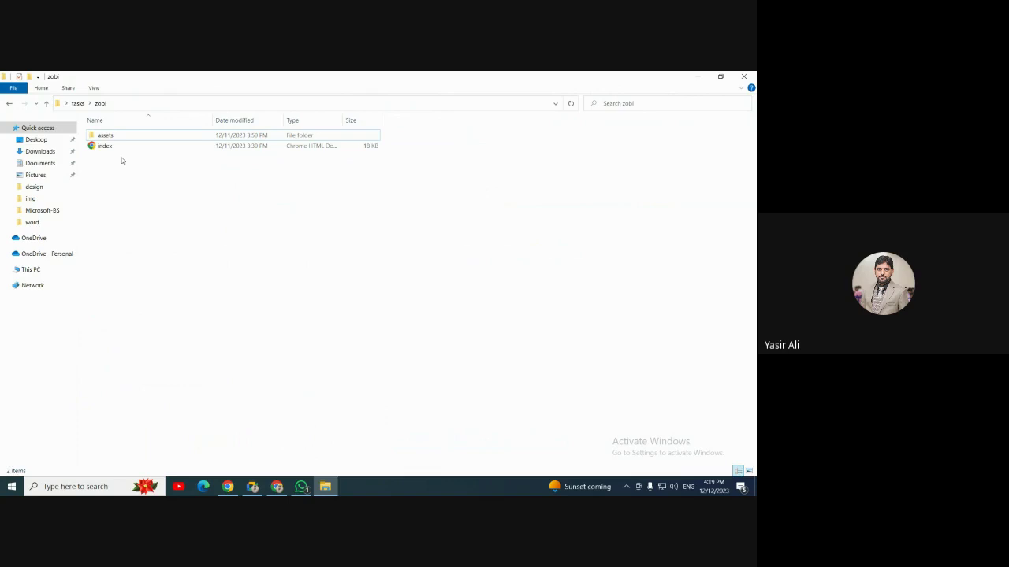
pyautogui.rightClick(171, 211)
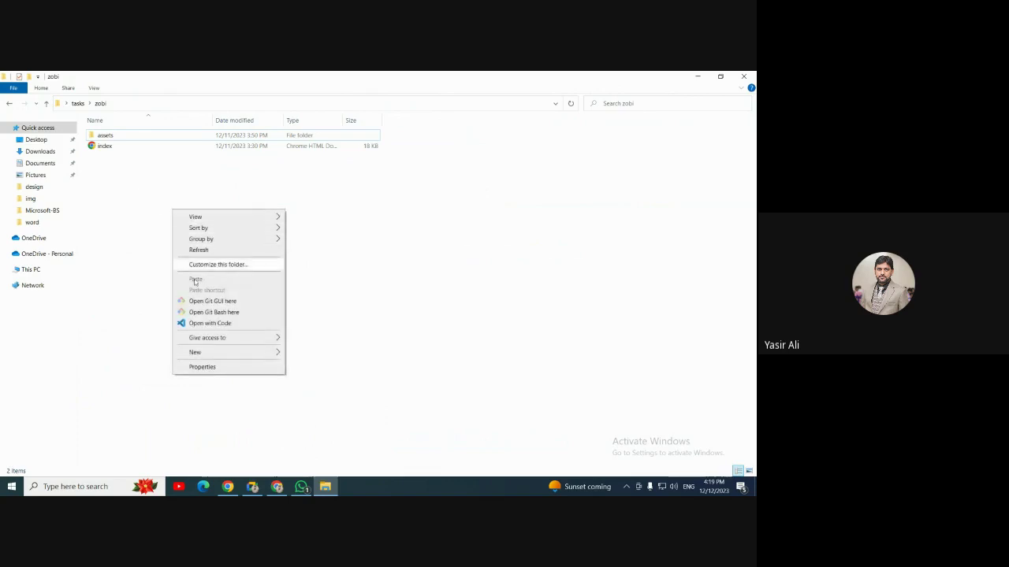
pyautogui.click(203, 323)
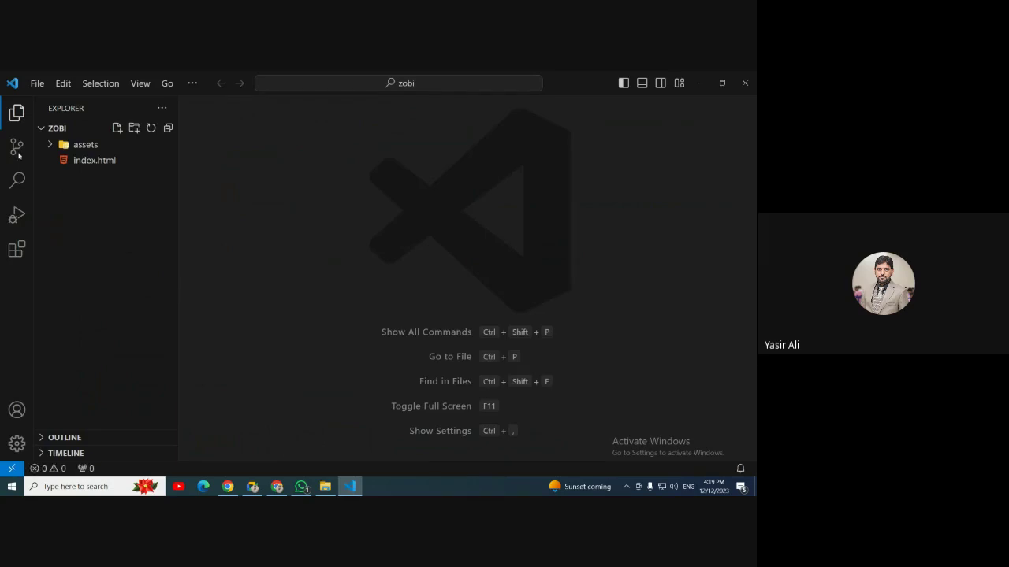
# Initialize a Git repository in zobi, stage all 20 files and commit as 'some changes'
pyautogui.click(245, 106)
pyautogui.click(17, 145)
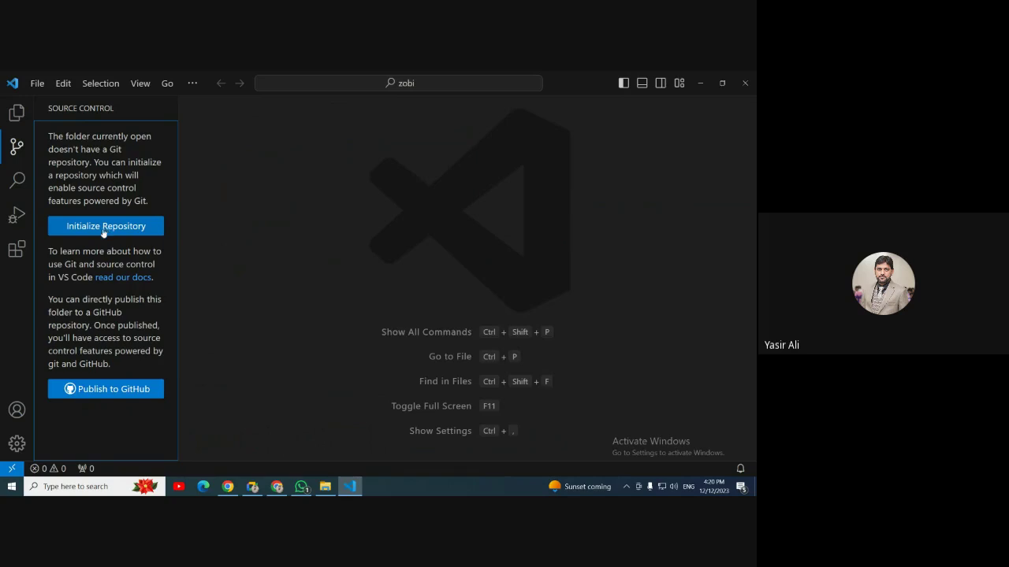
pyautogui.click(102, 228)
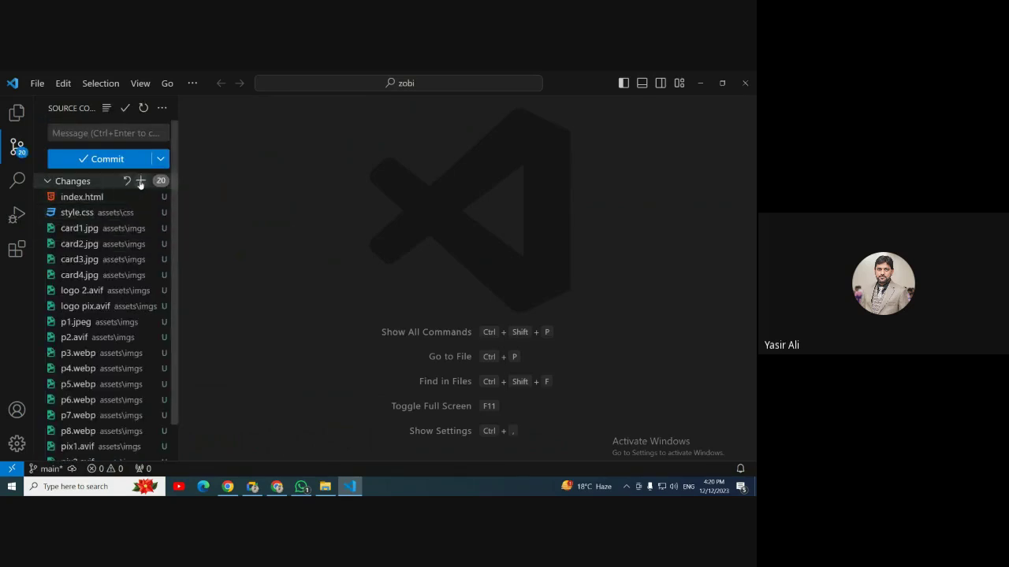
pyautogui.click(140, 181)
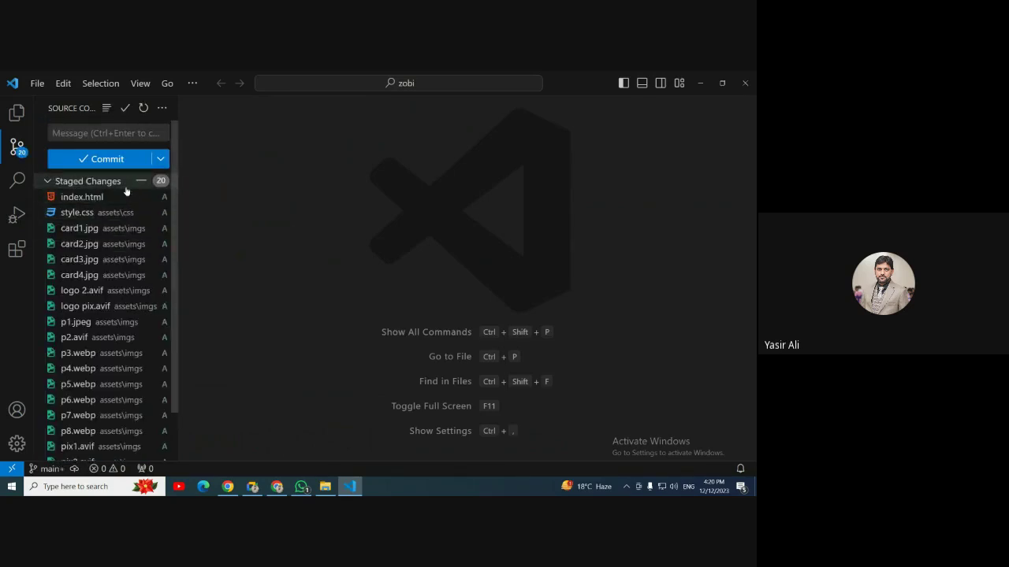
pyautogui.click(124, 160)
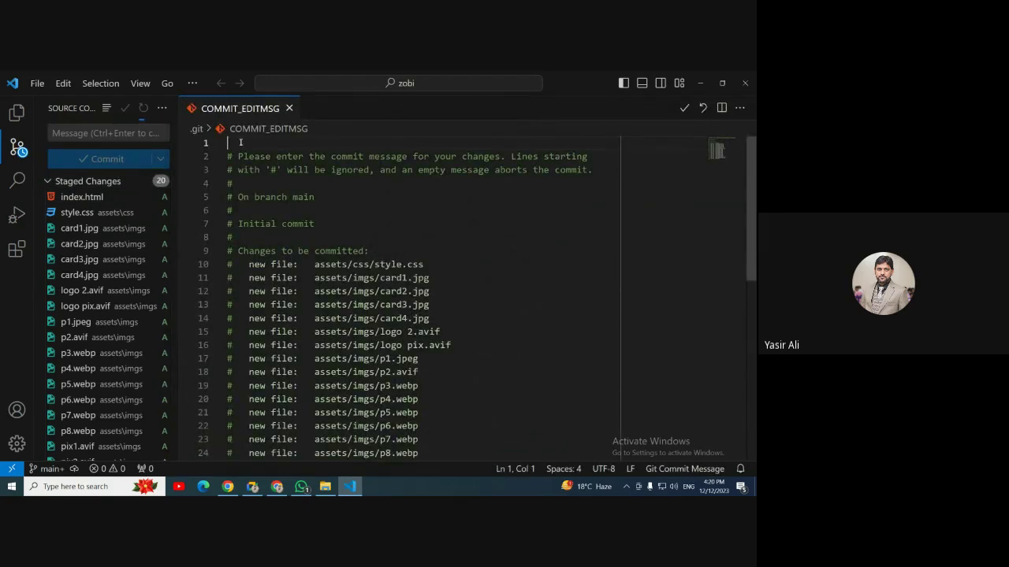
pyautogui.write('some changes')
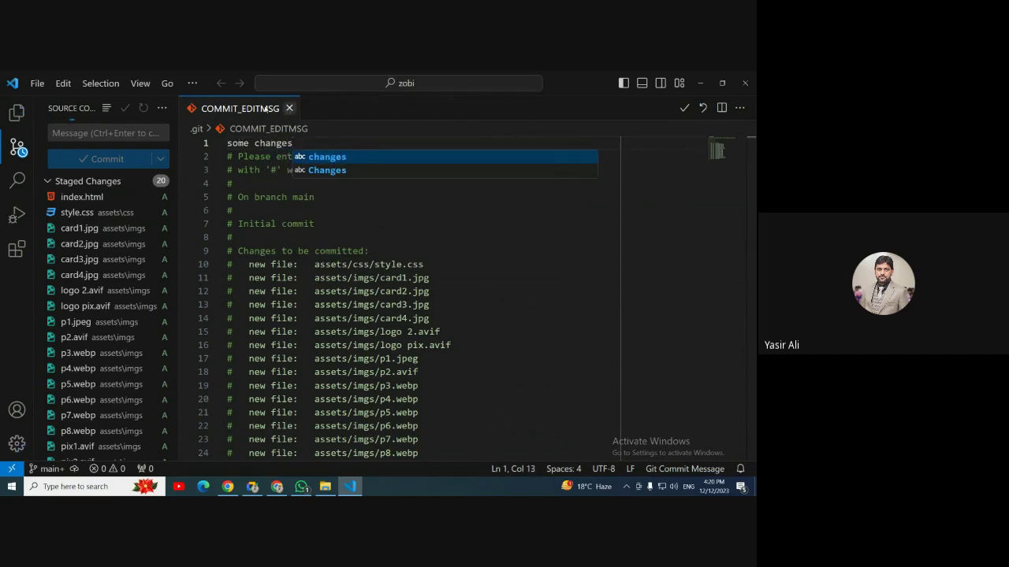
pyautogui.click(289, 108)
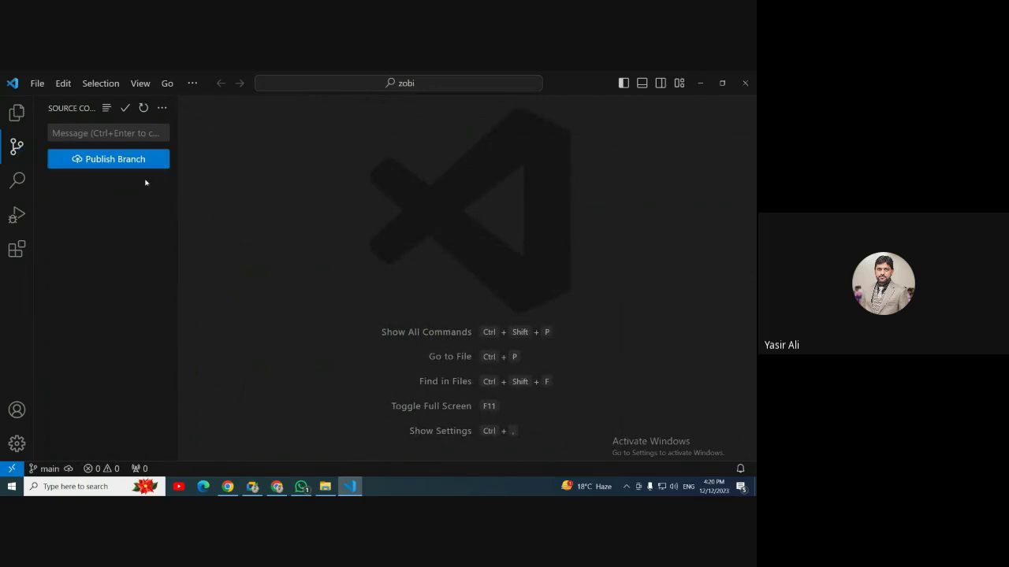
# Publish the branch as public GitHub repository 'MS', declining the fork, then view GitHub repositories
pyautogui.click(128, 161)
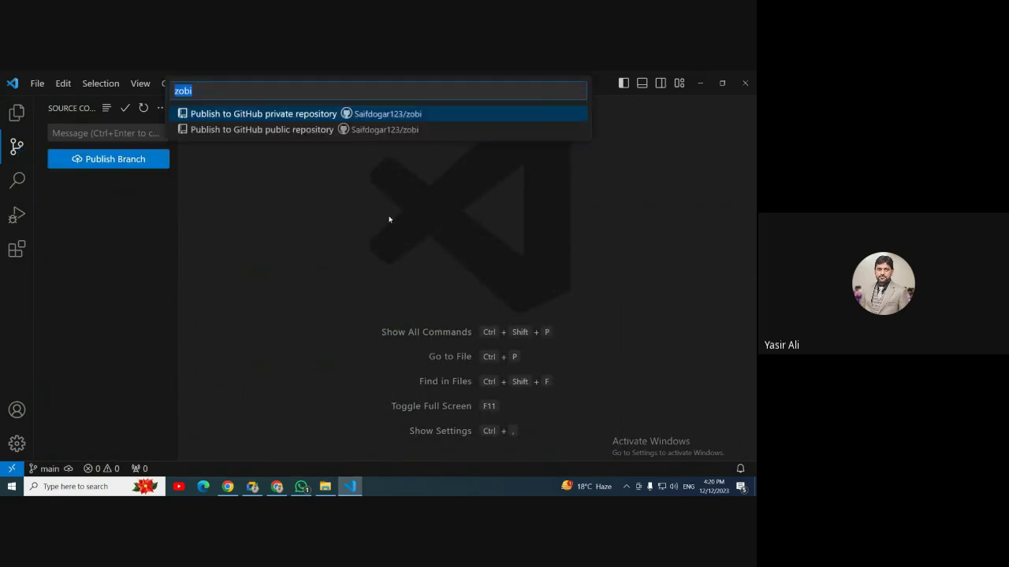
pyautogui.write('MS')
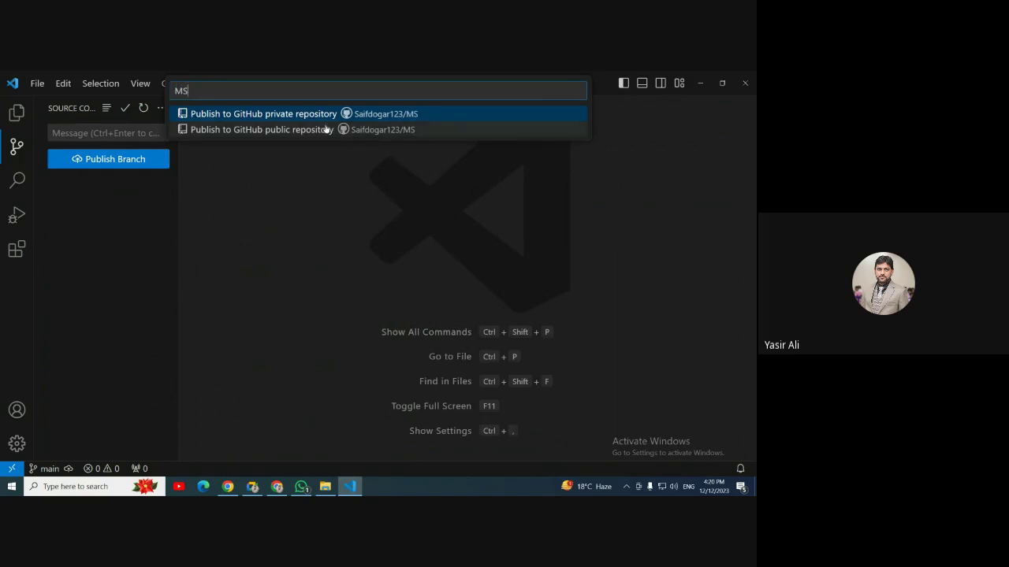
pyautogui.click(277, 130)
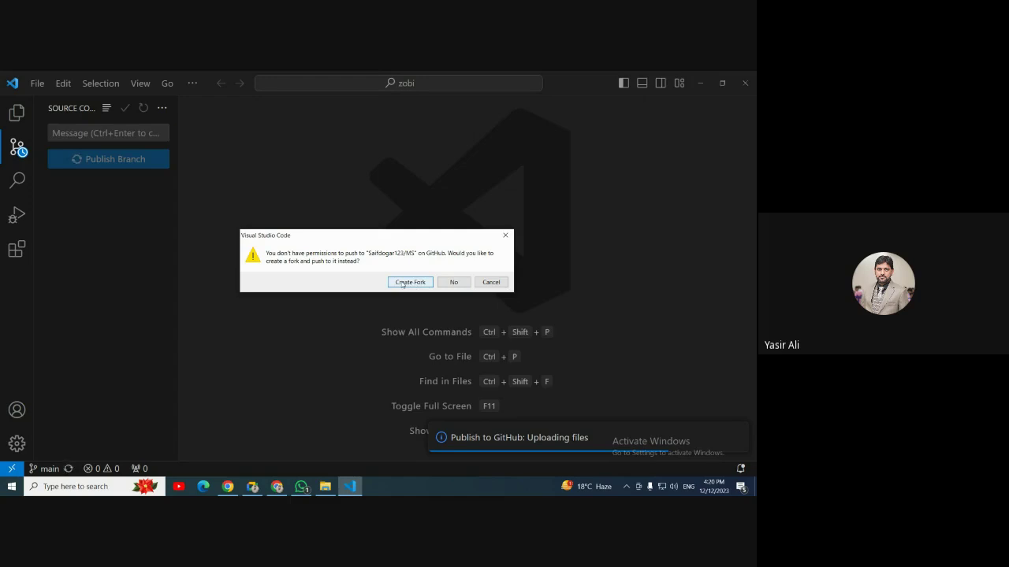
pyautogui.click(453, 282)
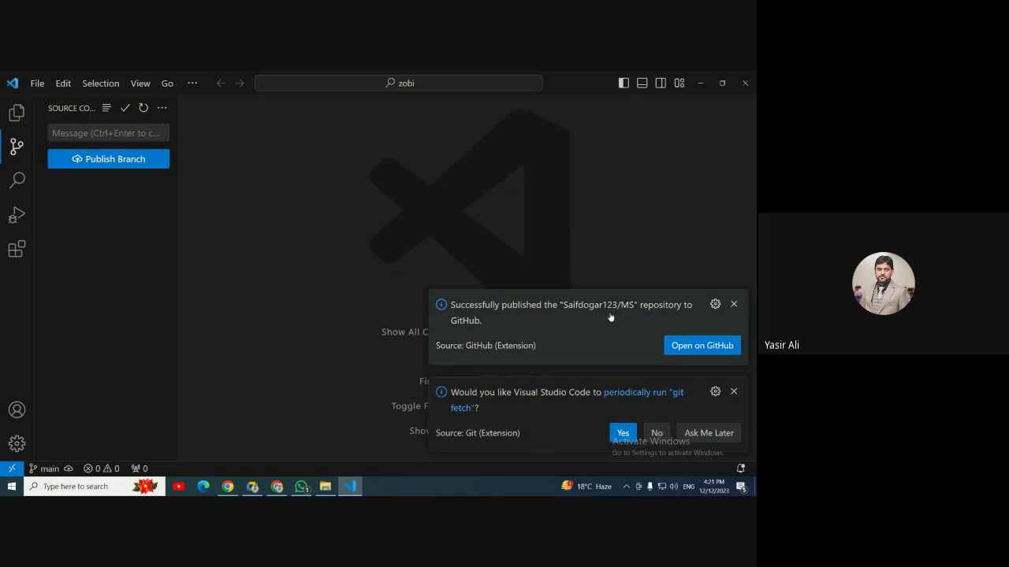
pyautogui.click(270, 489)
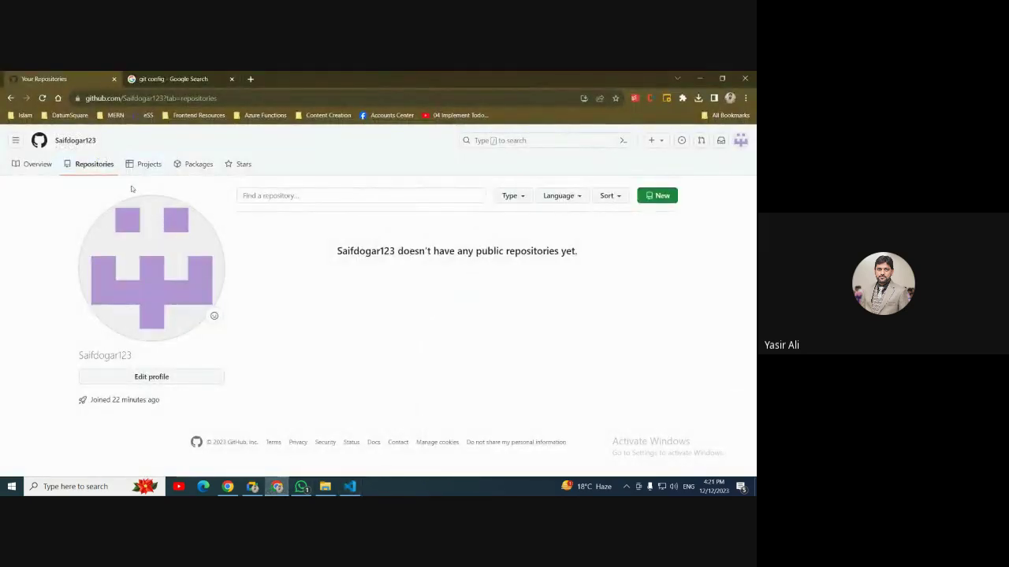
# Open the MS repository on GitHub and copy its 'git branch -M main' setup line
pyautogui.click(42, 98)
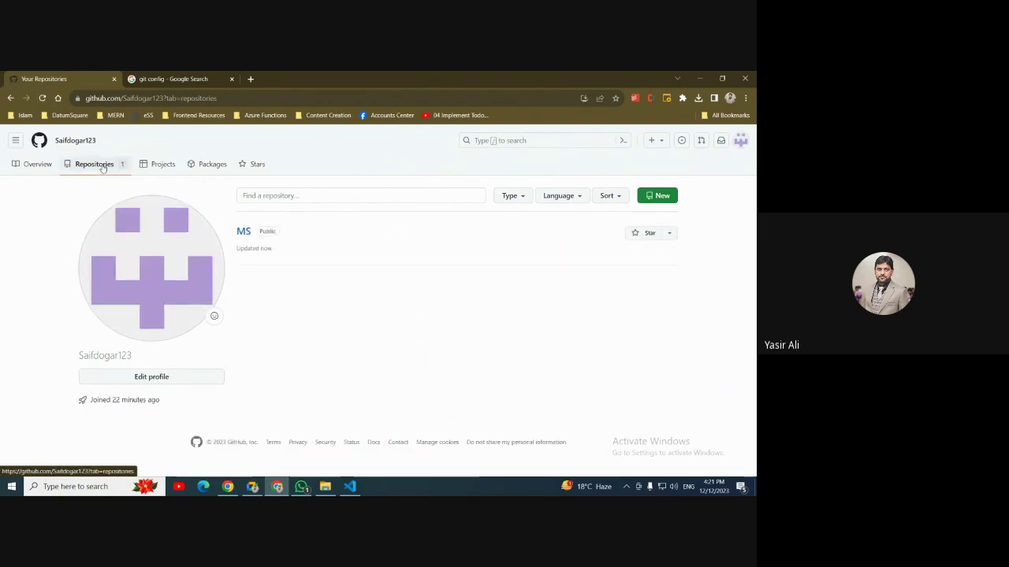
pyautogui.click(243, 233)
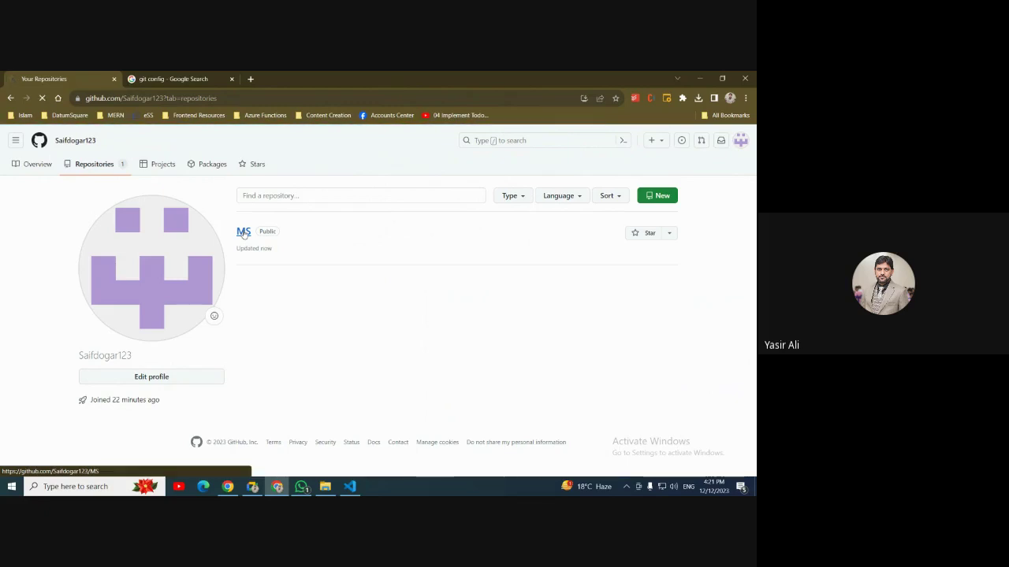
pyautogui.scroll(-5, 201, 291)
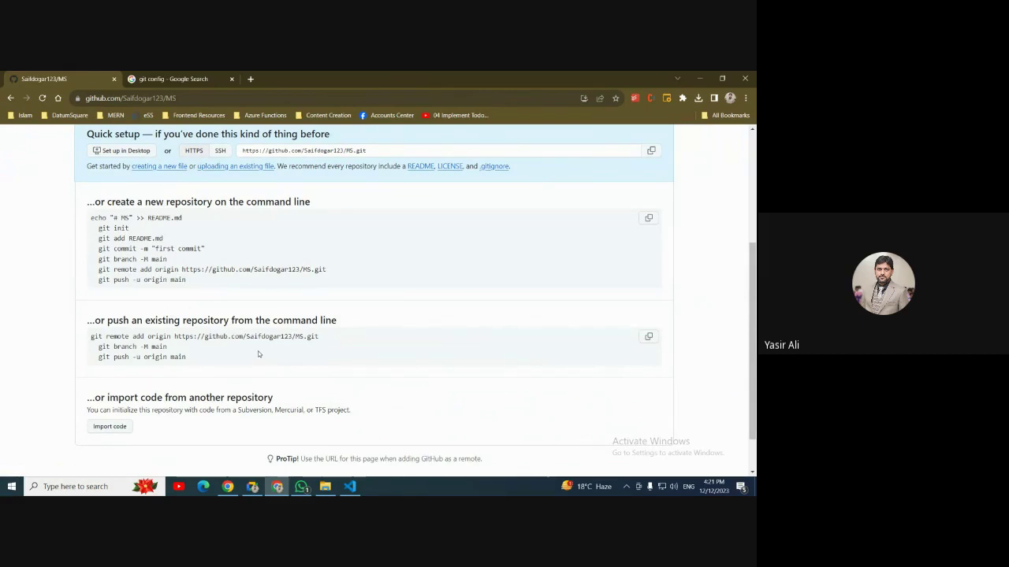
pyautogui.scroll(1, 258, 354)
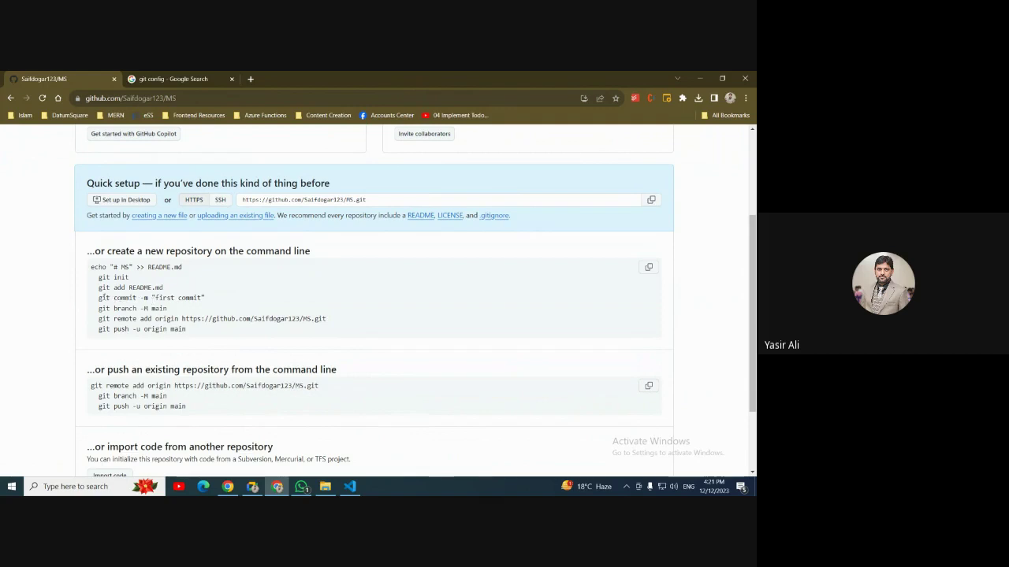
pyautogui.moveTo(104, 297)
pyautogui.mouseDown()
pyautogui.moveTo(204, 298)
pyautogui.moveTo(117, 288)
pyautogui.mouseUp()
pyautogui.click(134, 300)
pyautogui.doubleClick(103, 308)
pyautogui.moveTo(103, 308); pyautogui.dragTo(175, 313)
pyautogui.hotkey('ctrl', 'c')
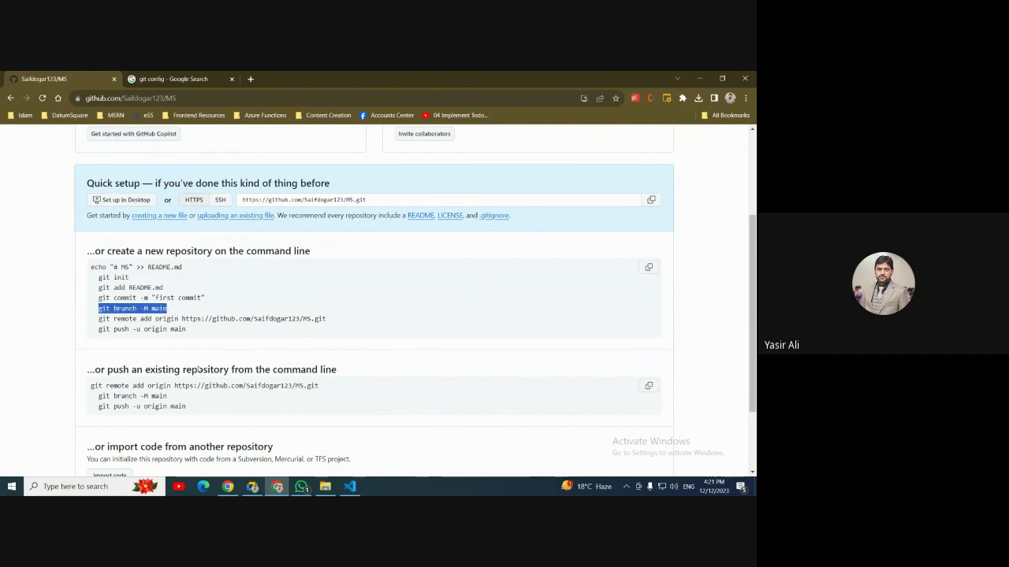
pyautogui.click(350, 486)
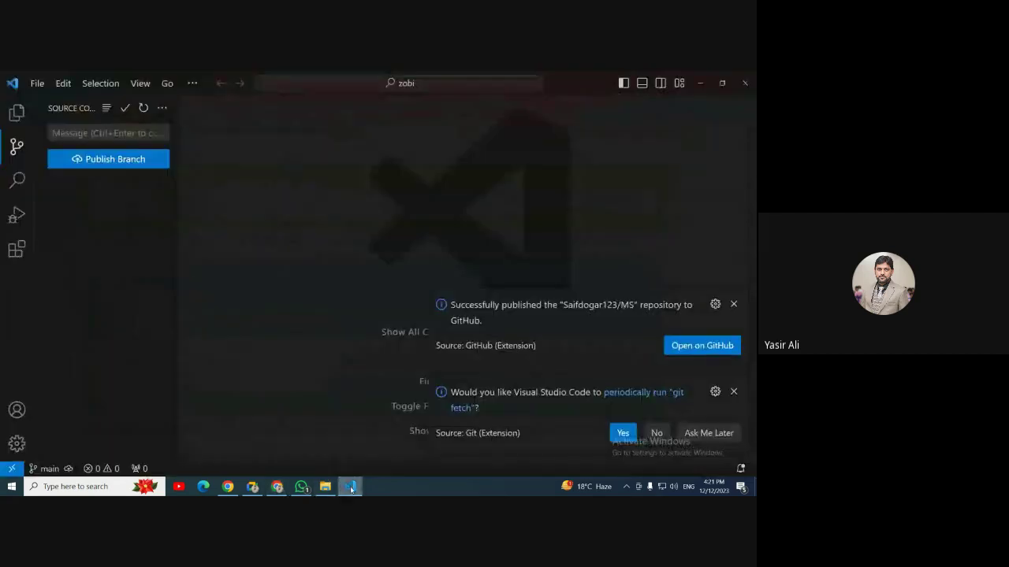
# Open a new bash terminal in VS Code and run the pasted 'git branch -M main'
pyautogui.click(733, 304)
pyautogui.click(733, 392)
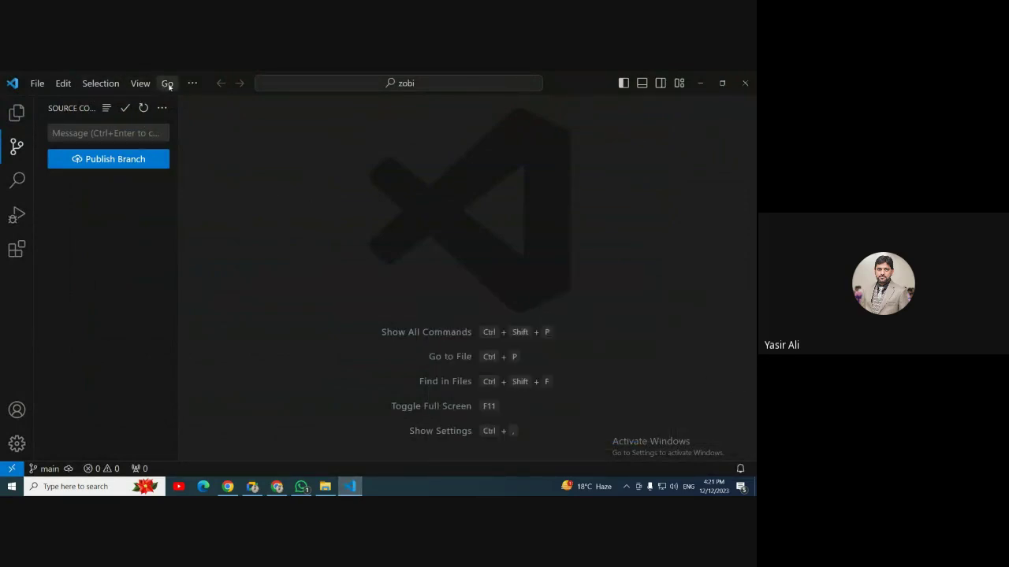
pyautogui.click(193, 84)
pyautogui.moveTo(228, 123)
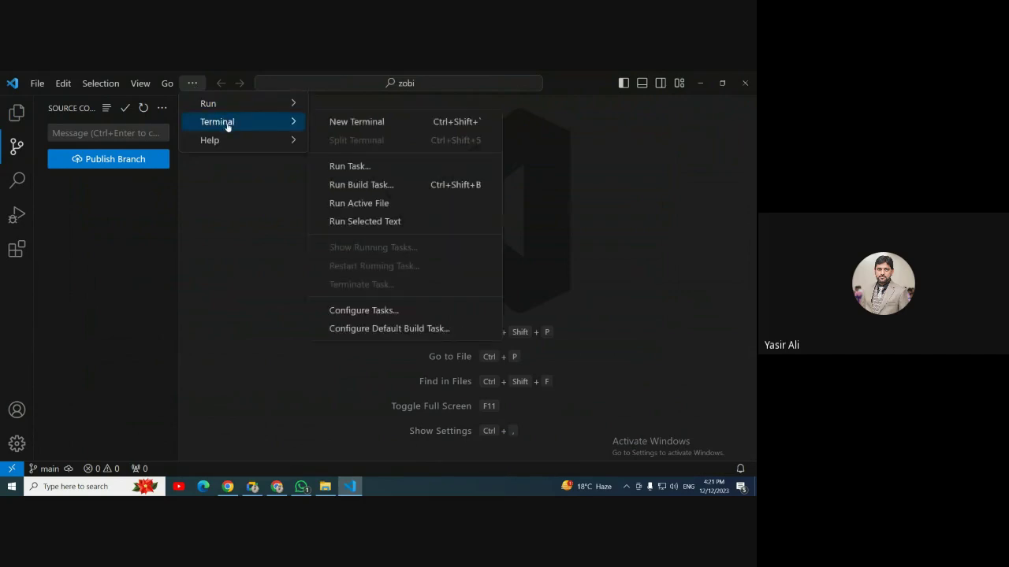
pyautogui.click(354, 123)
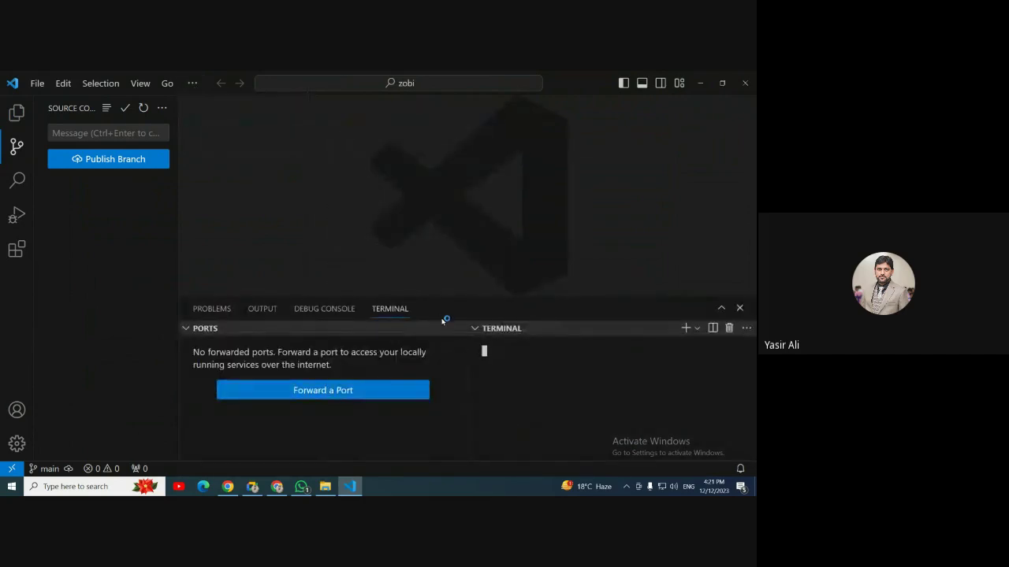
pyautogui.moveTo(467, 353); pyautogui.dragTo(337, 353)
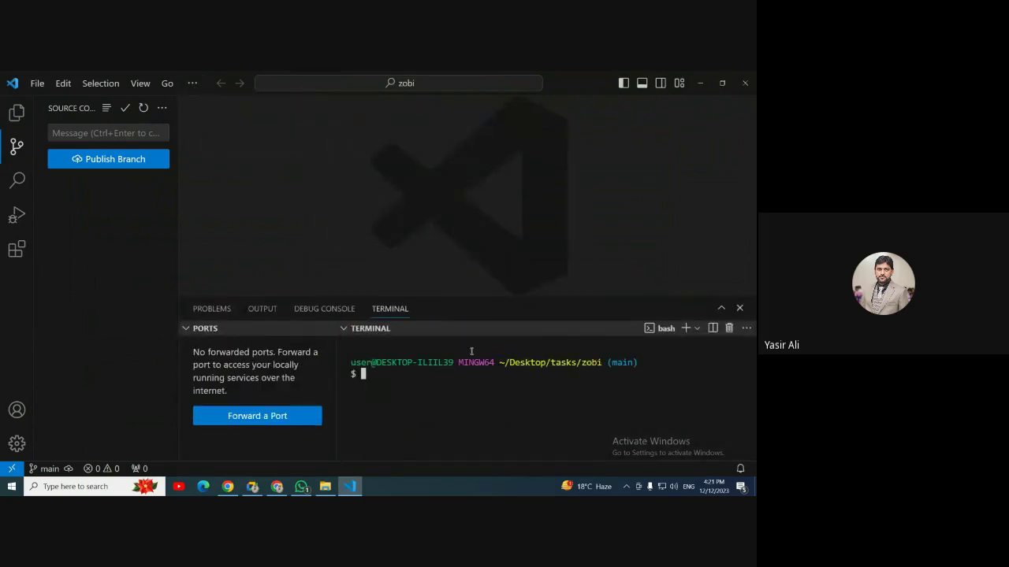
pyautogui.hotkey('ctrl', 'v')
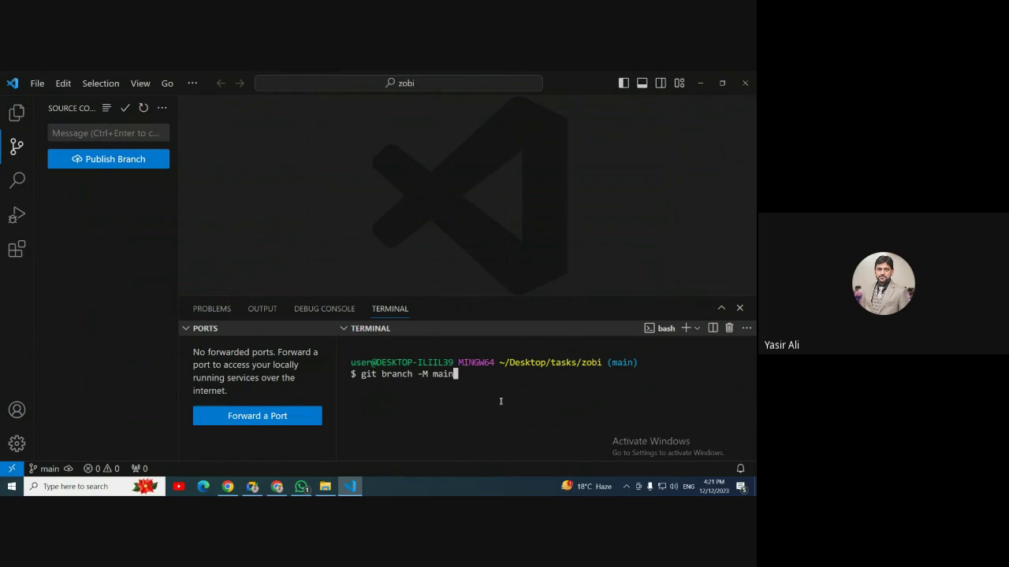
pyautogui.press('Return')
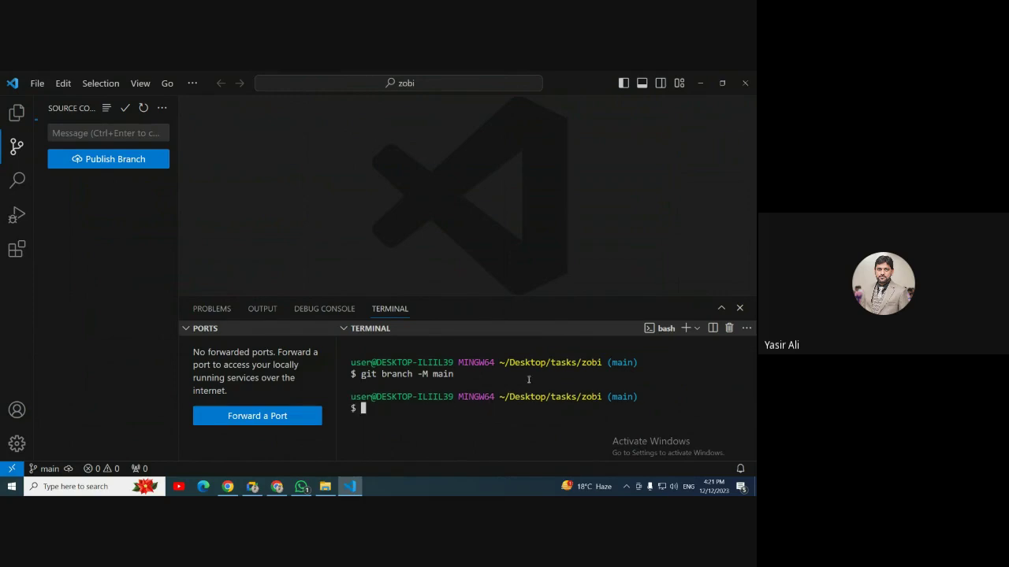
pyautogui.click(276, 486)
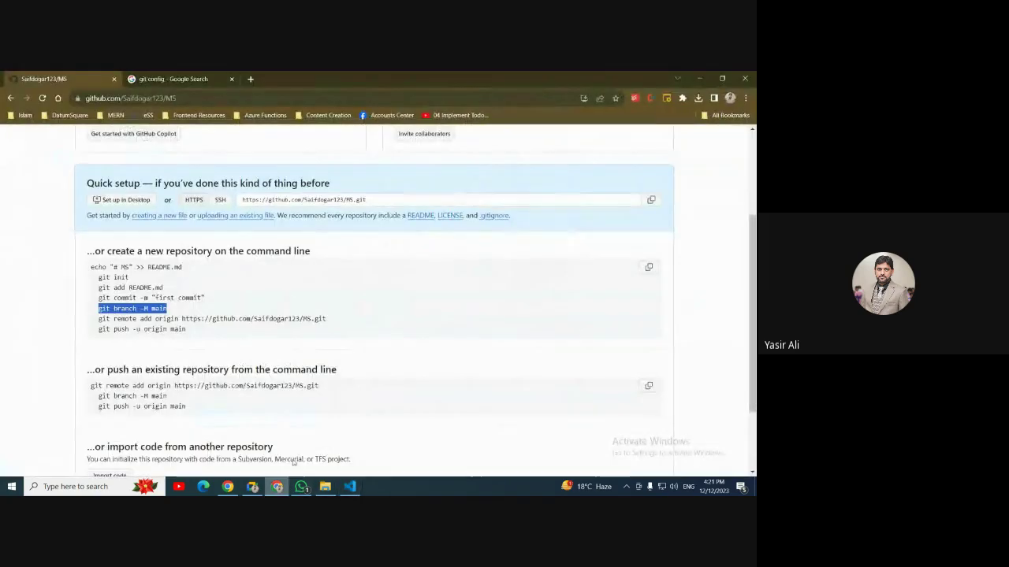
# Copy the 'git remote add origin' command from GitHub and run it in the terminal
pyautogui.tripleClick(184, 319)
pyautogui.rightClick(198, 322)
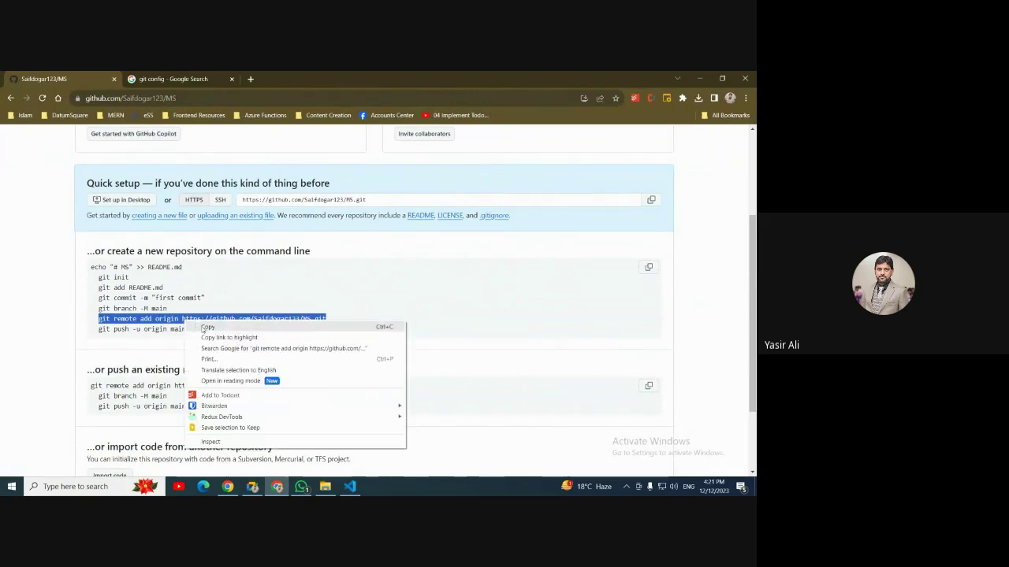
pyautogui.click(205, 327)
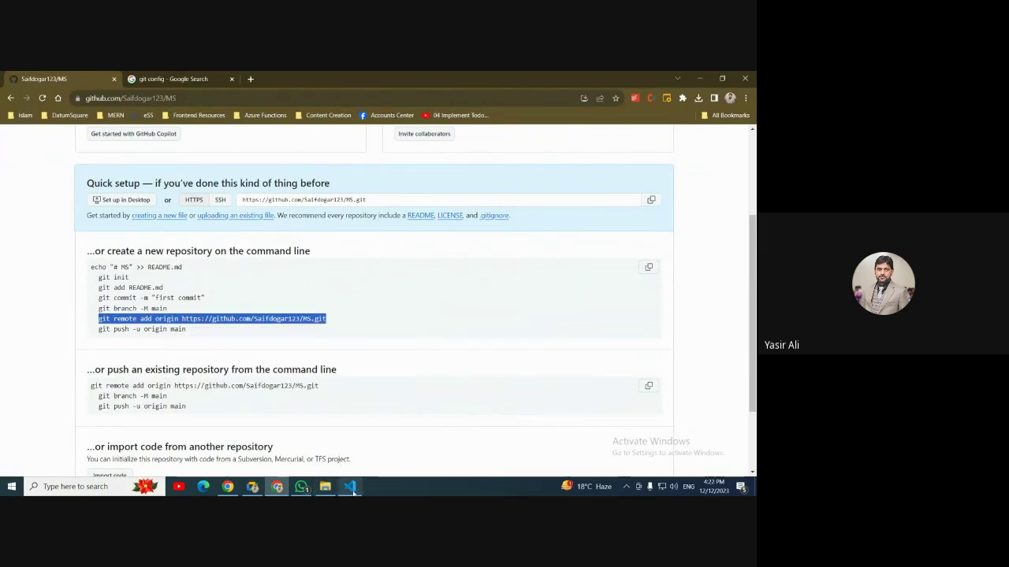
pyautogui.click(350, 486)
pyautogui.hotkey('ctrl', 'v')
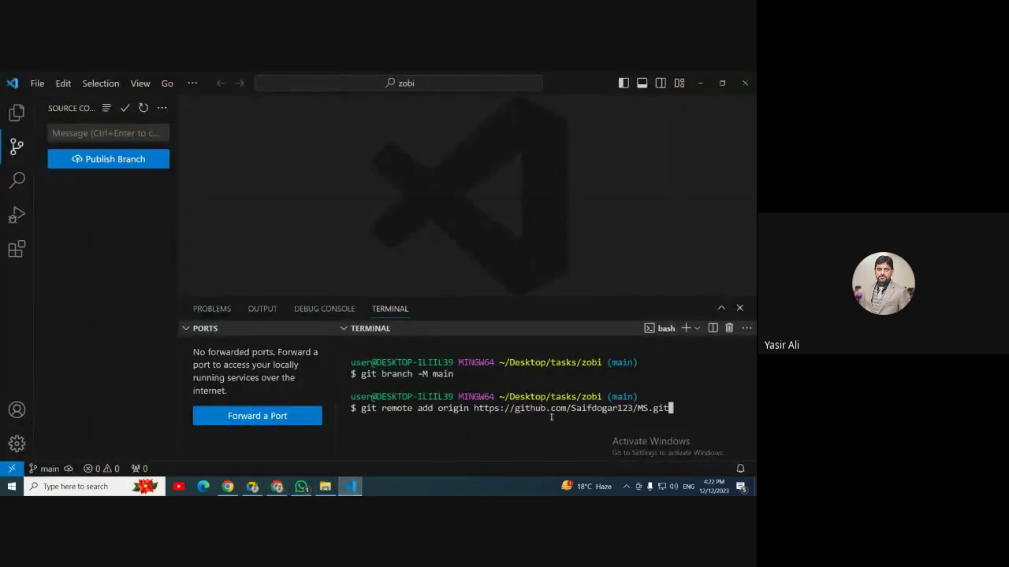
pyautogui.press('Return')
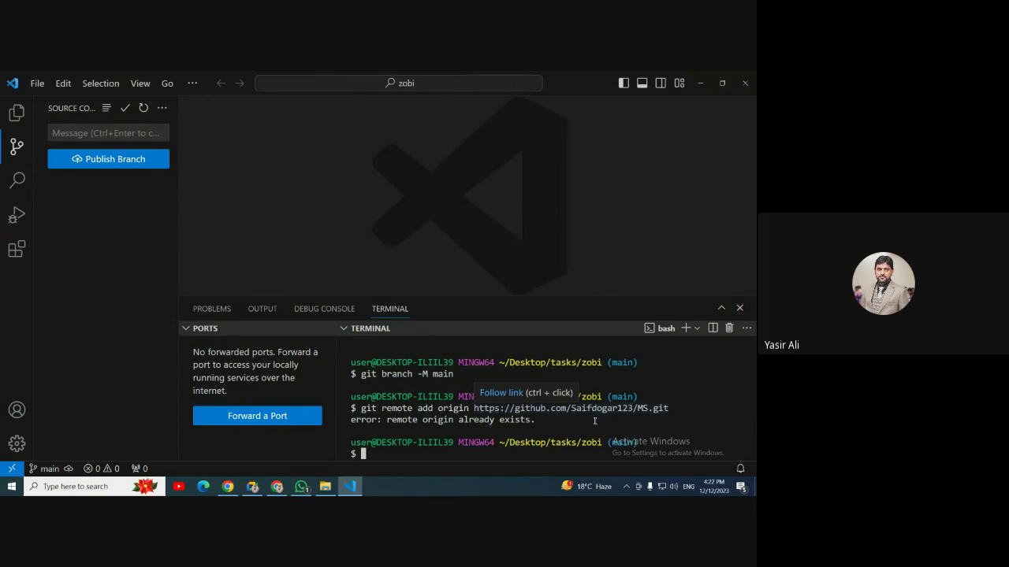
# Copy 'git push -u origin main' from GitHub and run it in the VS Code terminal
pyautogui.hotkey('alt', 'Tab')
pyautogui.moveTo(108, 329); pyautogui.dragTo(110, 331)
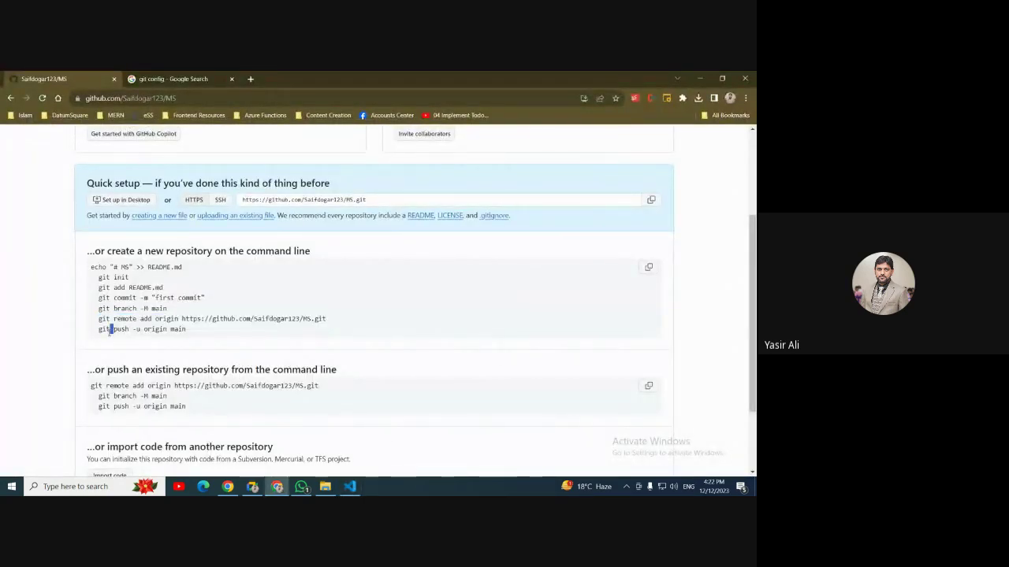
pyautogui.tripleClick(110, 329)
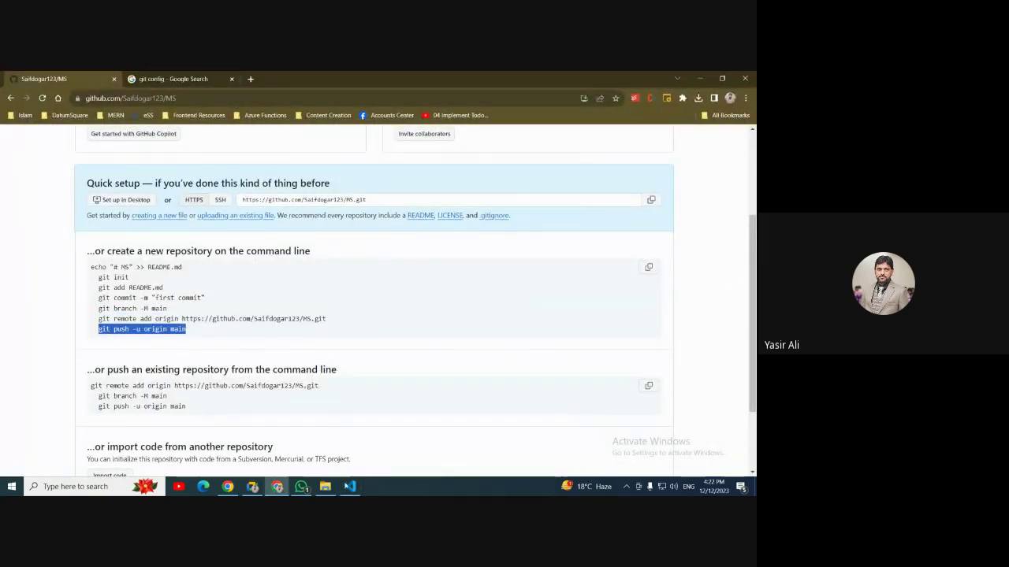
pyautogui.hotkey('ctrl', 'c')
pyautogui.hotkey('alt', 'Tab')
pyautogui.hotkey('ctrl', 'v')
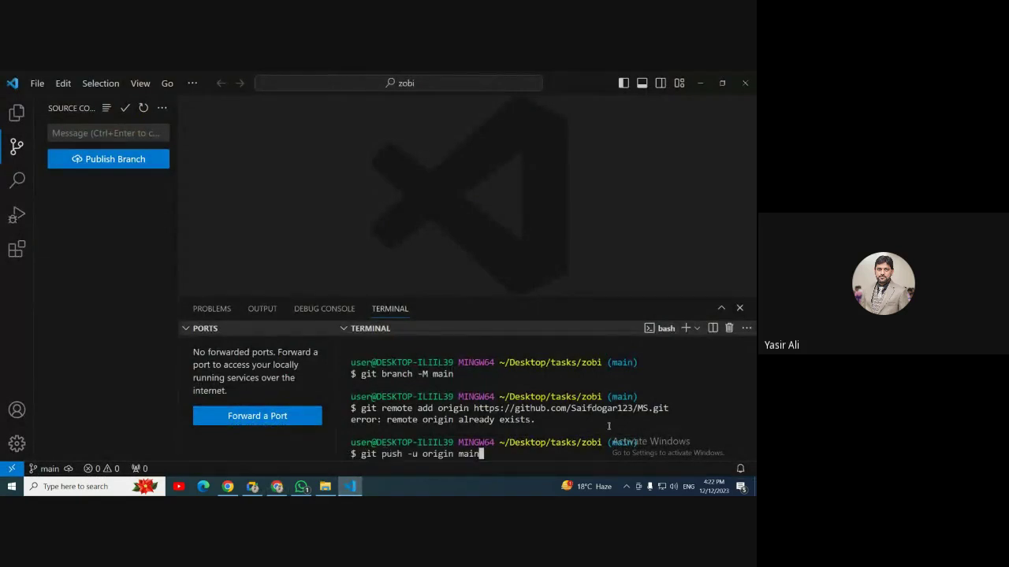
pyautogui.press('Return')
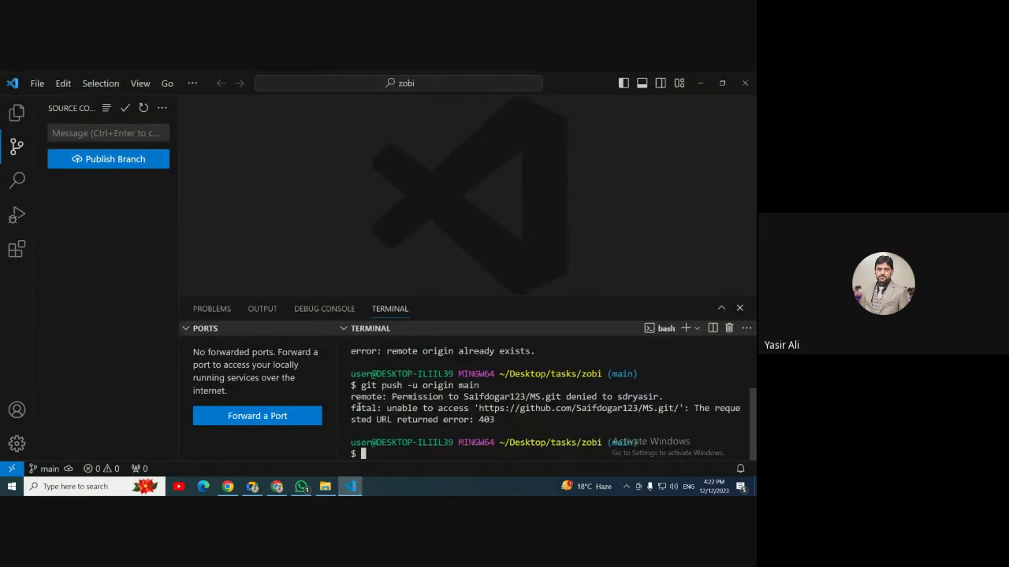
# Highlight the denied account and repository owner in the 403 permission-denied error
pyautogui.moveTo(392, 398); pyautogui.dragTo(520, 398)
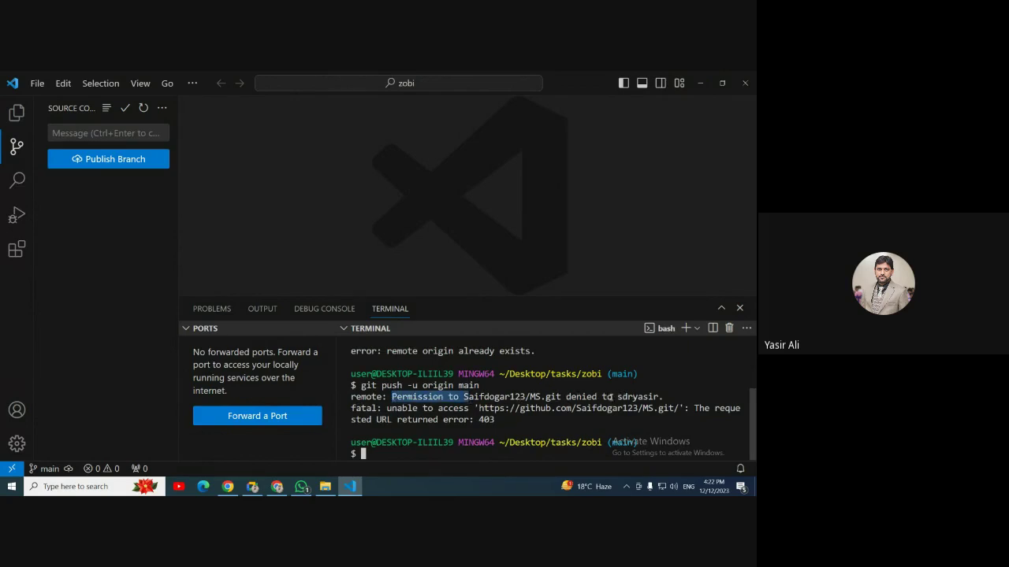
pyautogui.moveTo(620, 396); pyautogui.dragTo(667, 395)
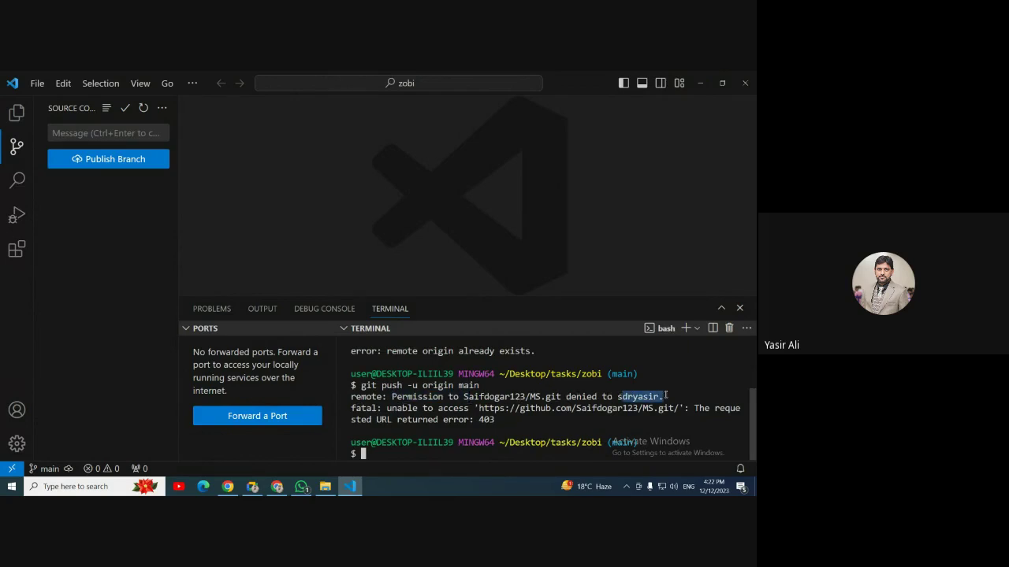
pyautogui.click(619, 399)
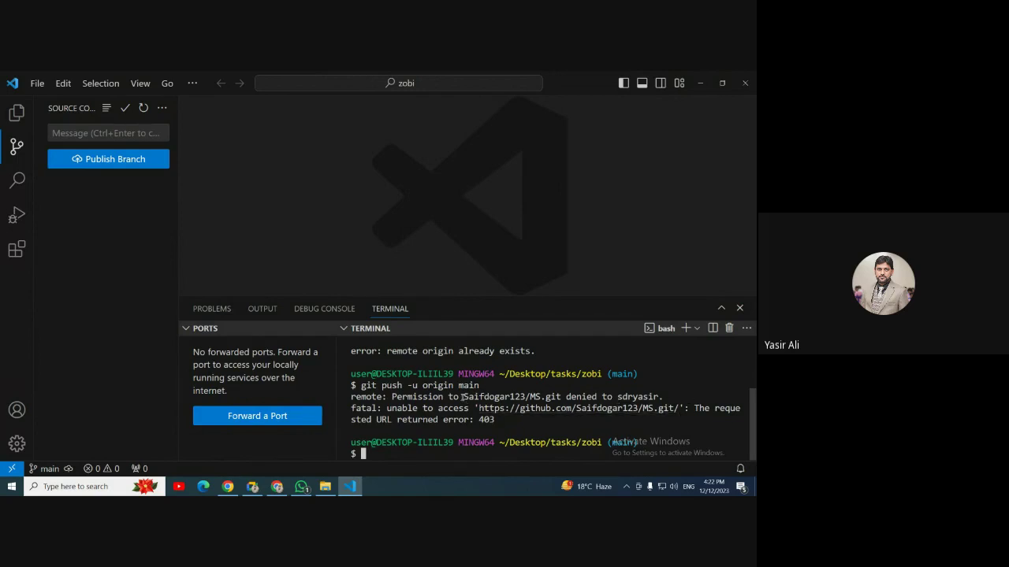
pyautogui.doubleClick(617, 397)
pyautogui.moveTo(464, 397); pyautogui.dragTo(535, 397)
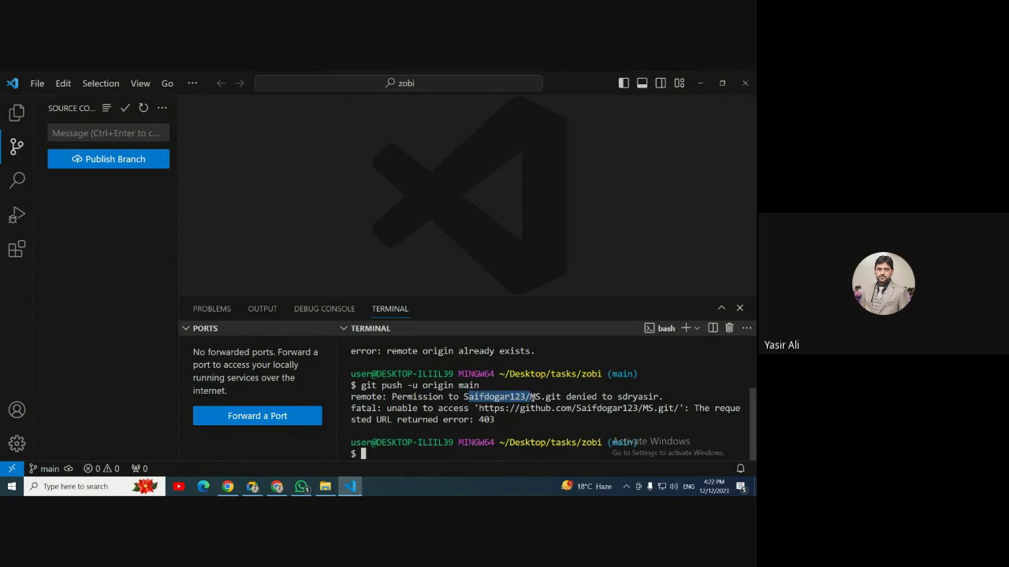
pyautogui.click(532, 398)
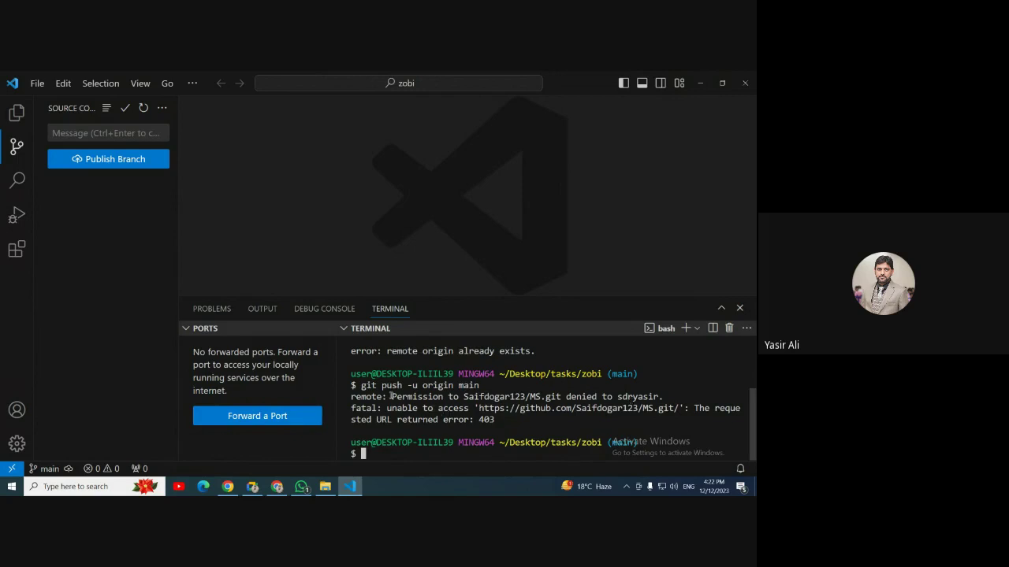
pyautogui.moveTo(391, 398); pyautogui.dragTo(564, 398)
pyautogui.click(584, 397)
pyautogui.doubleClick(584, 397)
pyautogui.doubleClick(632, 397)
pyautogui.keyDown('shift'); pyautogui.click(666, 396); pyautogui.keyUp('shift')
# Sign out of the GitHub account in VS Code, then close the terminal panel and window
pyautogui.click(16, 410)
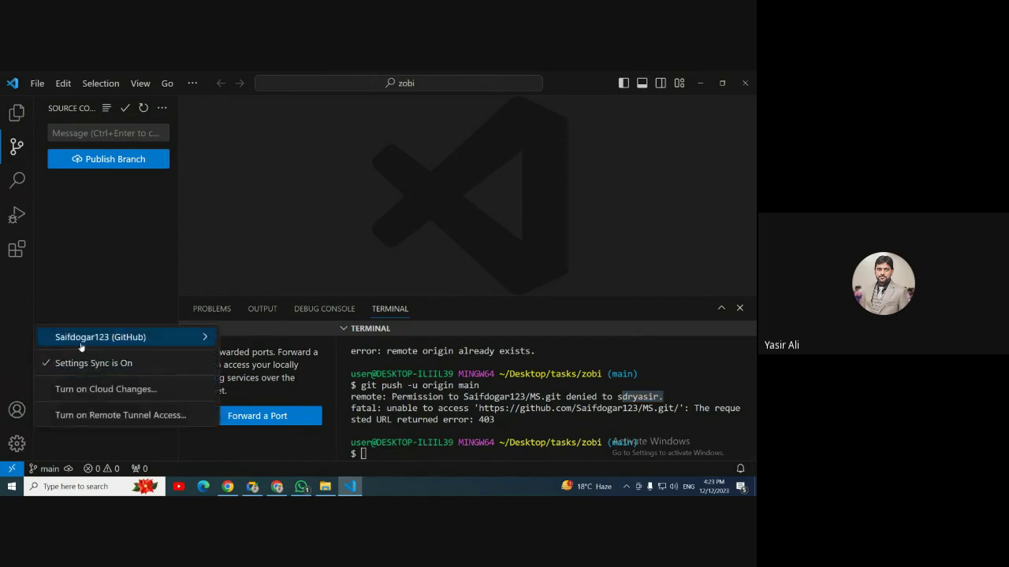
pyautogui.moveTo(84, 341)
pyautogui.click(276, 356)
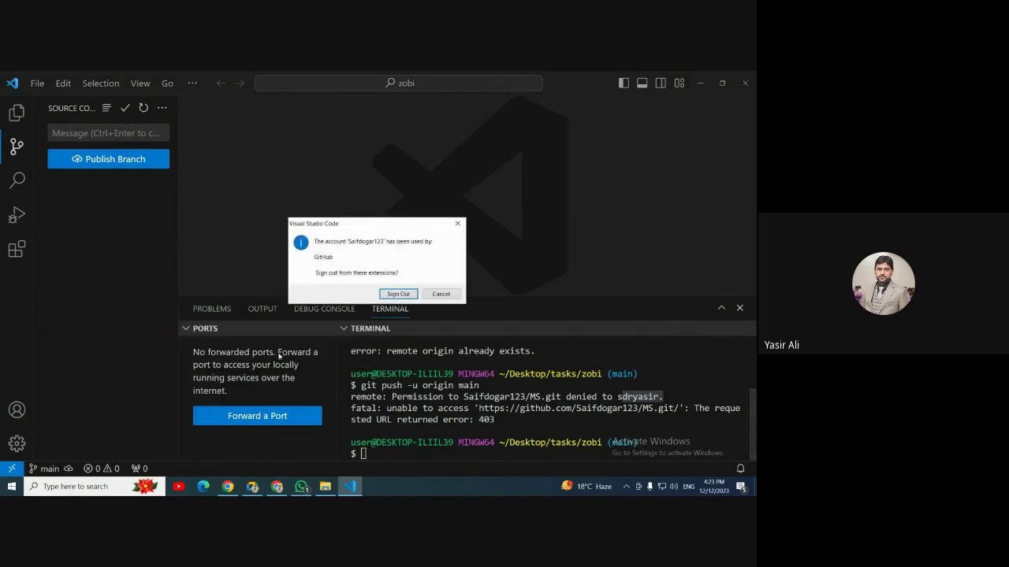
pyautogui.click(398, 294)
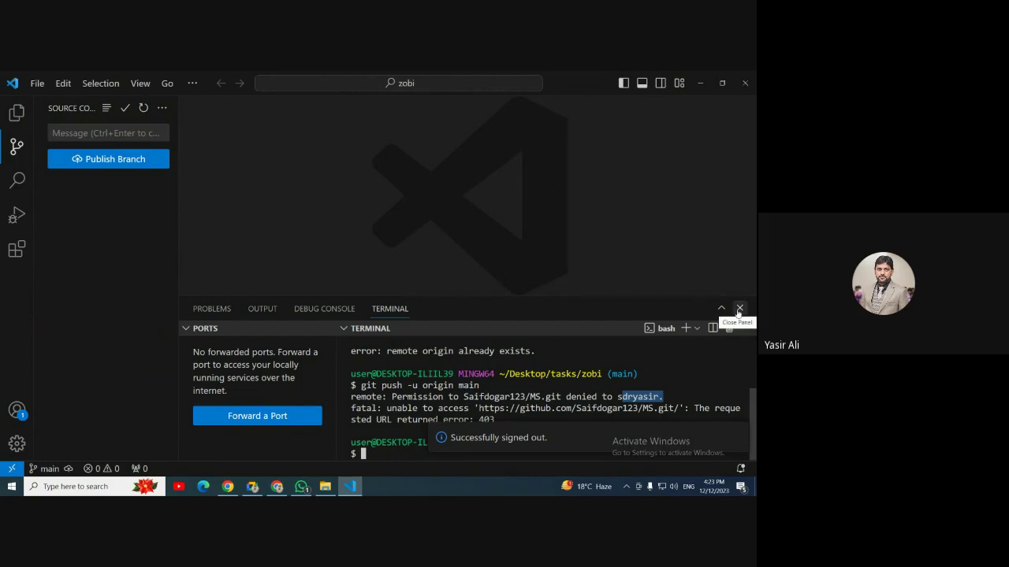
pyautogui.click(739, 309)
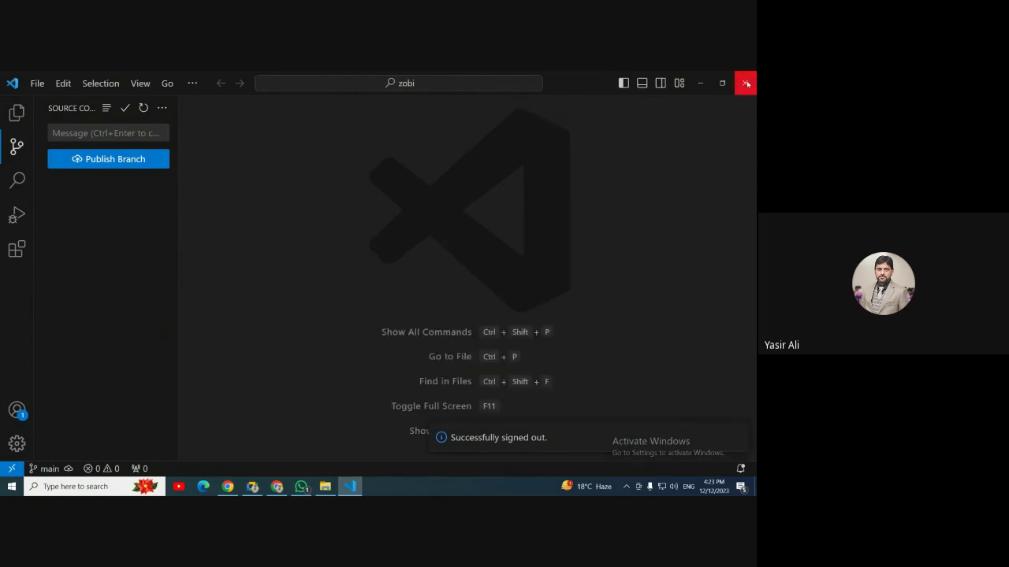
pyautogui.click(746, 84)
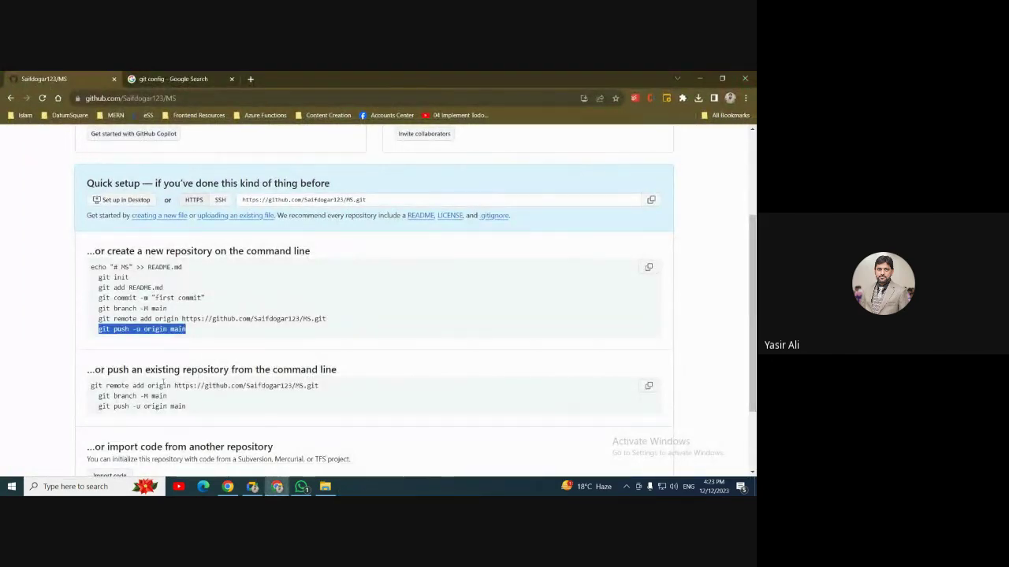
# Sign out of GitHub in Chrome, confirming on the account-selection page
pyautogui.scroll(-2, 163, 383)
pyautogui.scroll(5, 163, 383)
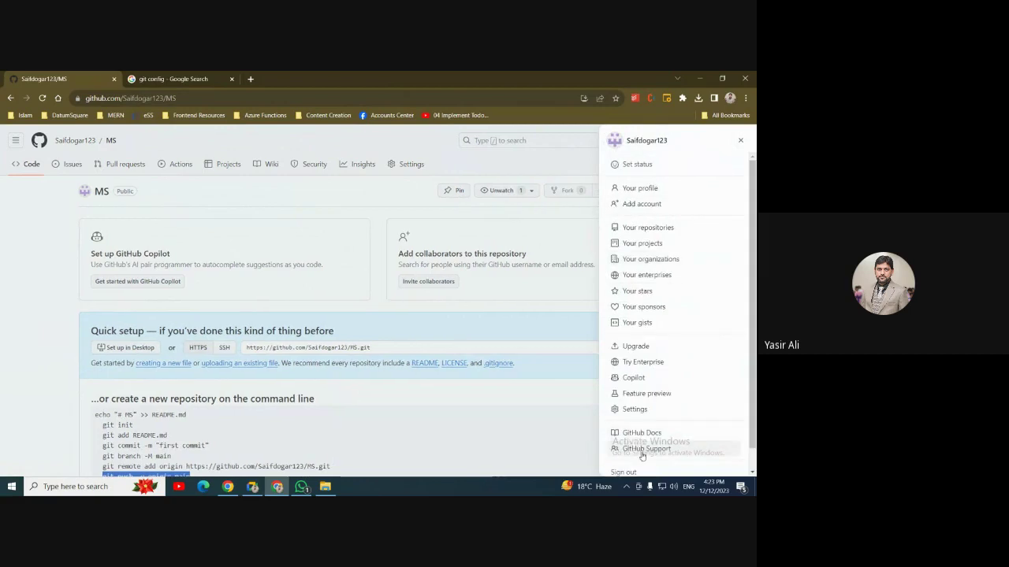
pyautogui.scroll(-1, 635, 438)
pyautogui.click(625, 450)
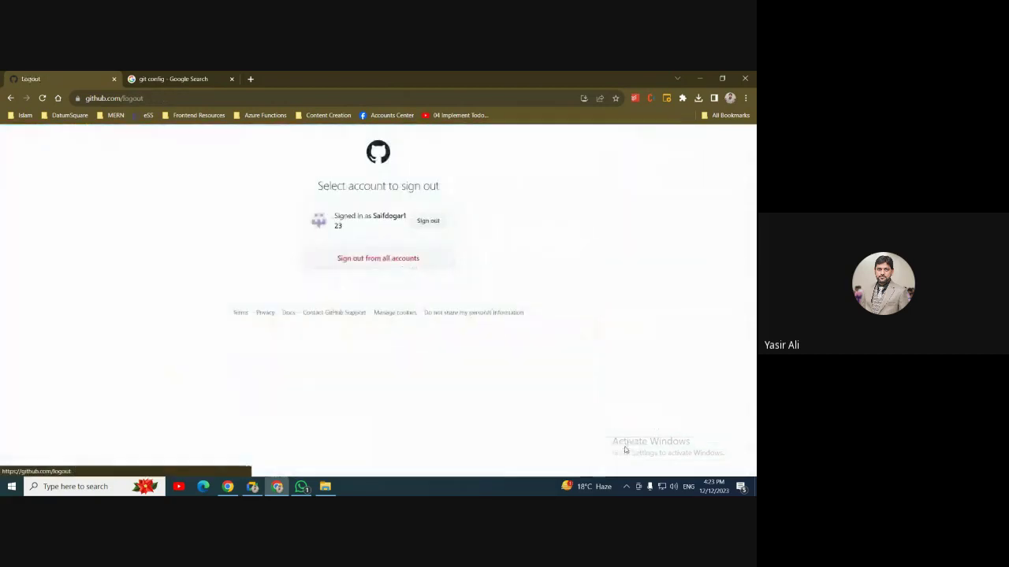
pyautogui.click(427, 222)
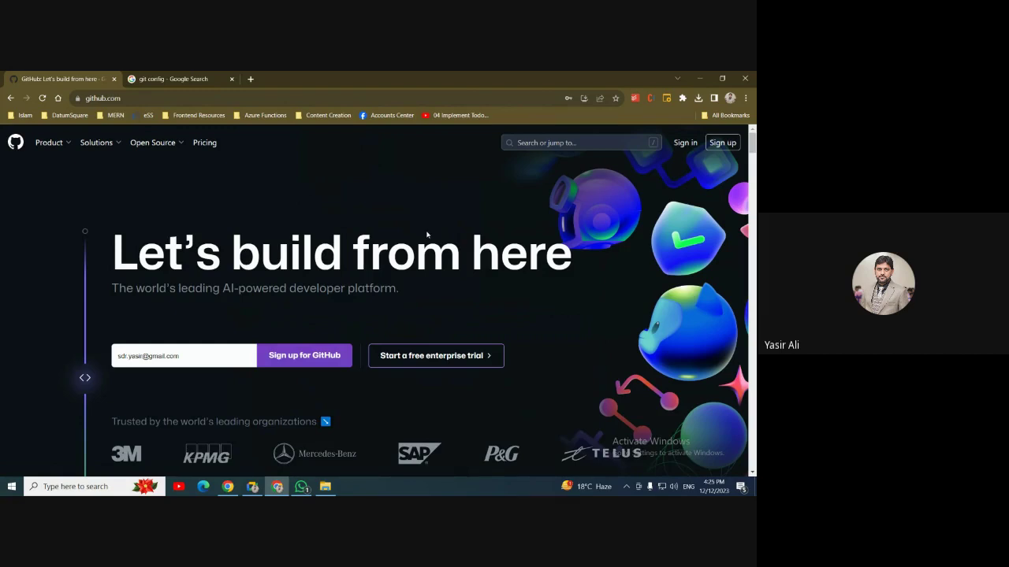
# Sign back into GitHub with an authenticator app code, then switch to the zobi folder
pyautogui.click(301, 488)
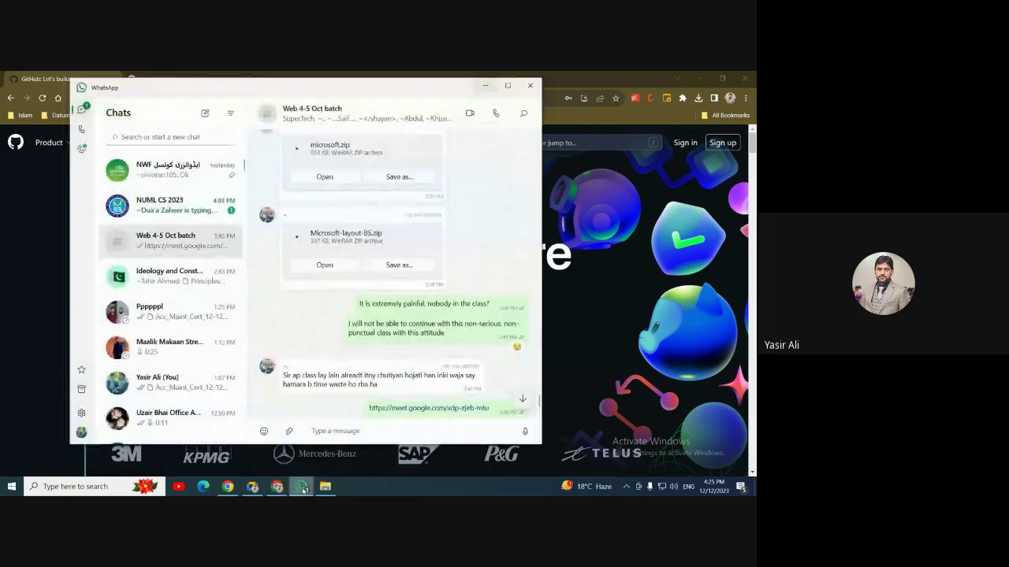
pyautogui.click(300, 487)
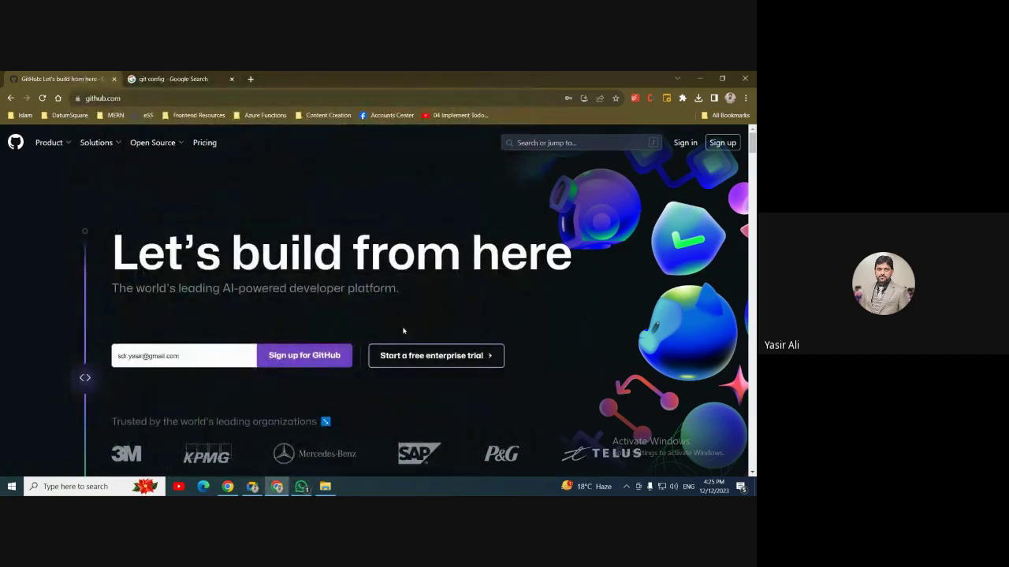
pyautogui.click(683, 143)
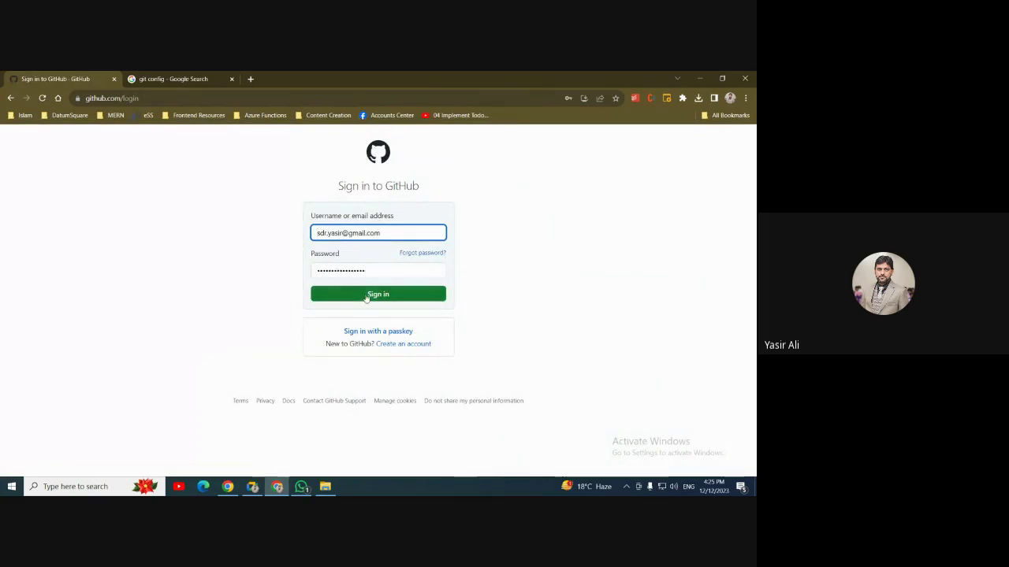
pyautogui.click(367, 295)
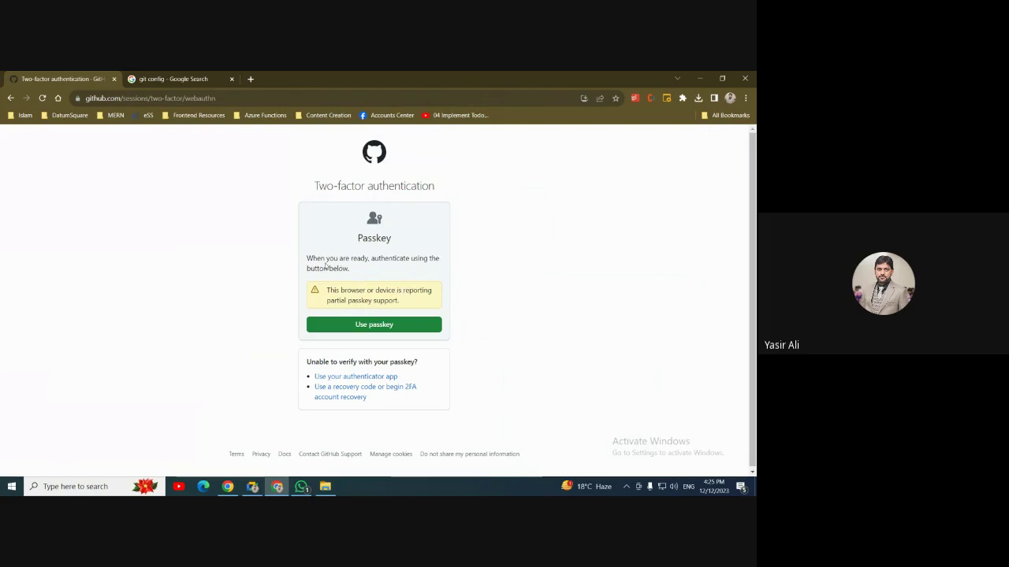
pyautogui.click(369, 379)
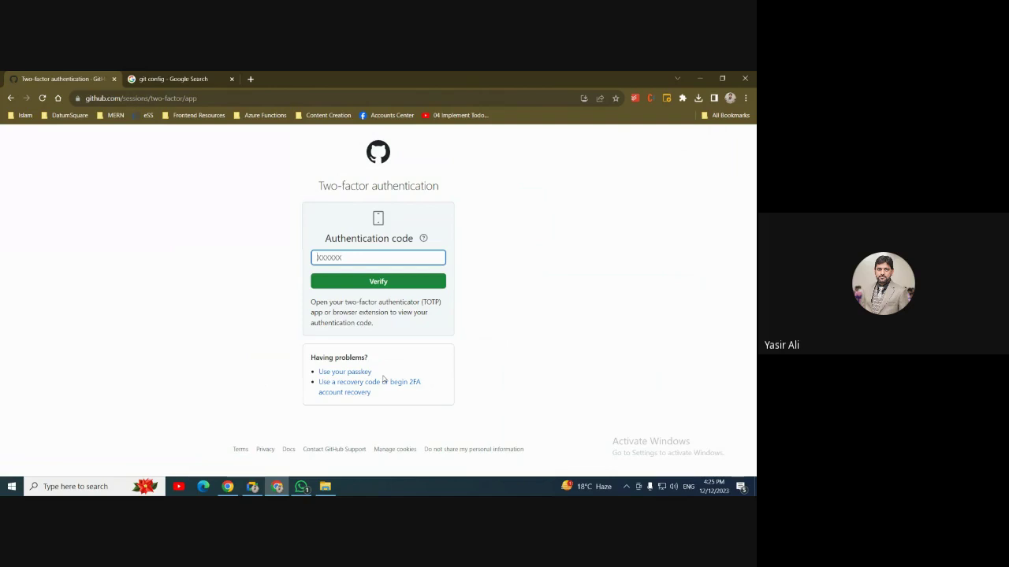
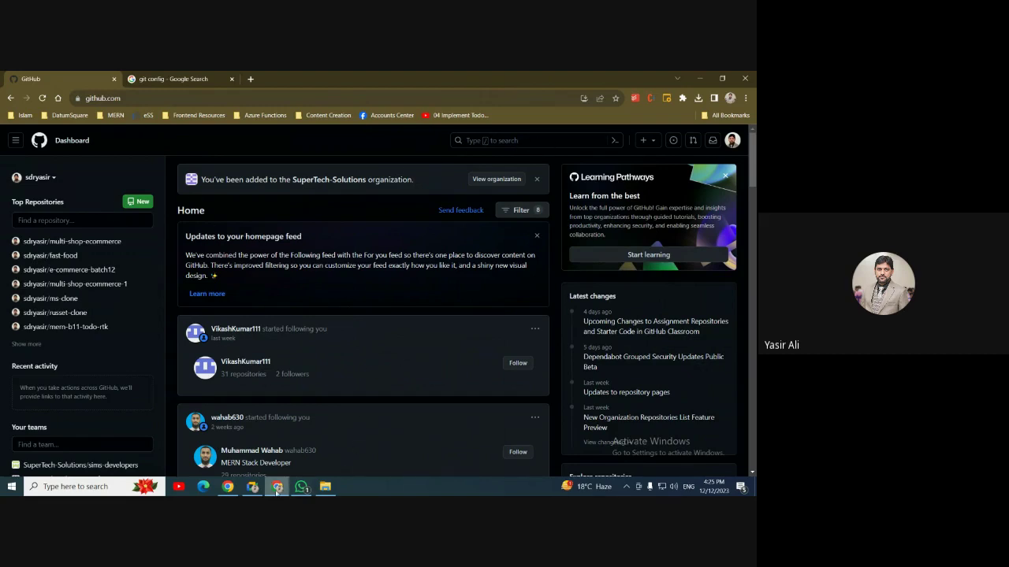
pyautogui.click(324, 487)
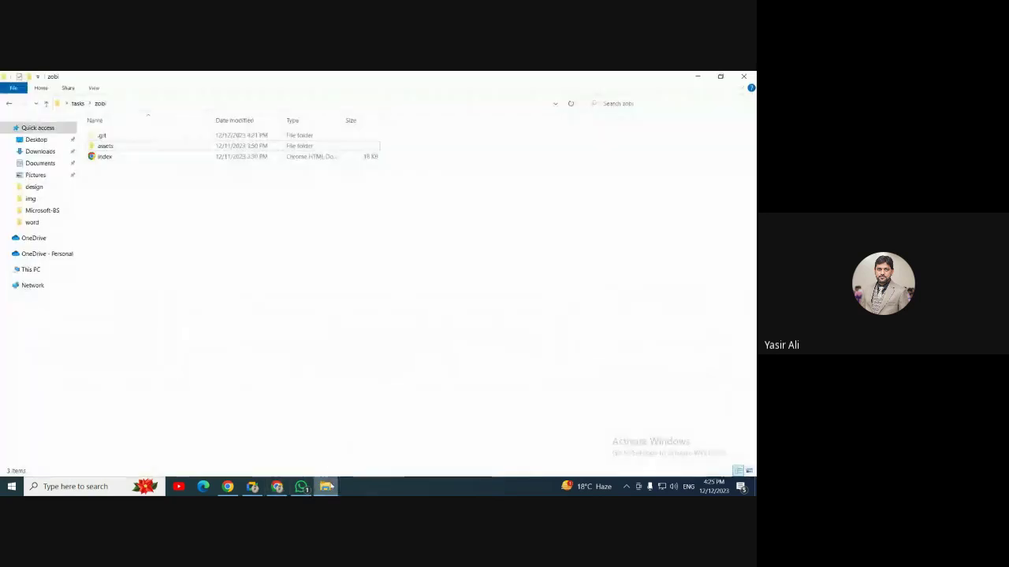
# Permanently delete the .git folder from zobi and refresh the folder listing
pyautogui.click(125, 138)
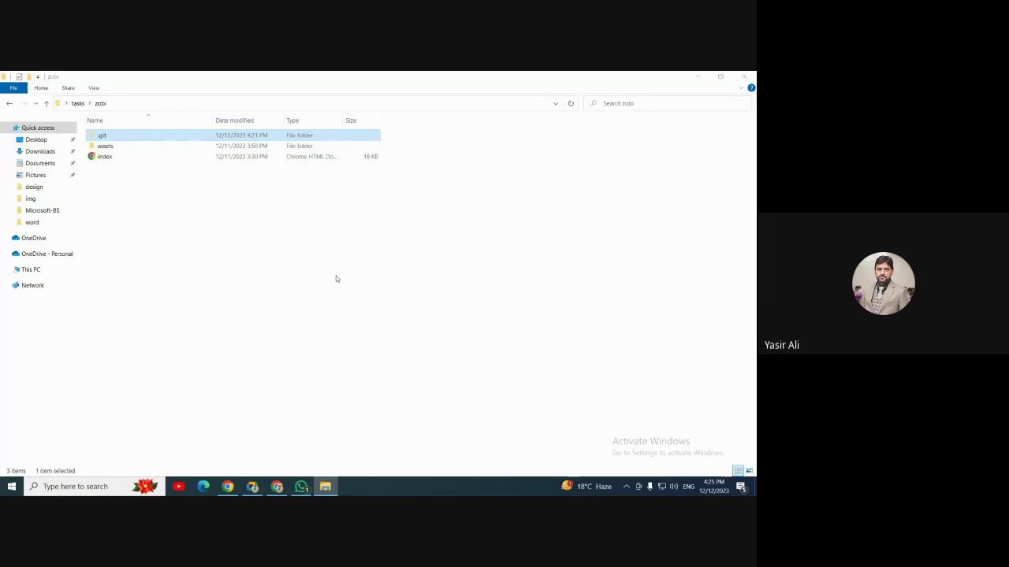
pyautogui.hotkey('shift', 'Delete')
pyautogui.press('Escape')
pyautogui.rightClick(221, 224)
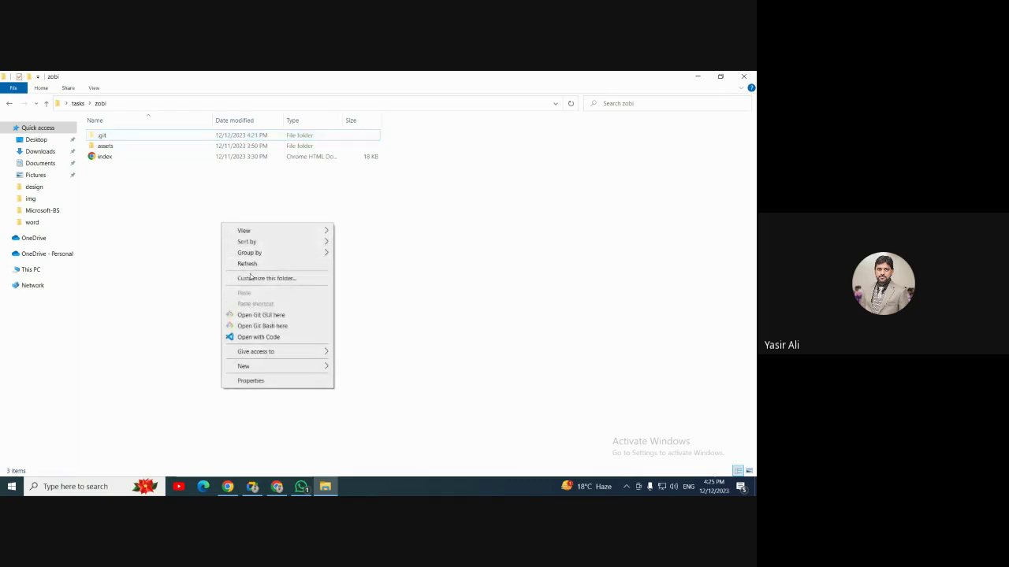
pyautogui.click(249, 268)
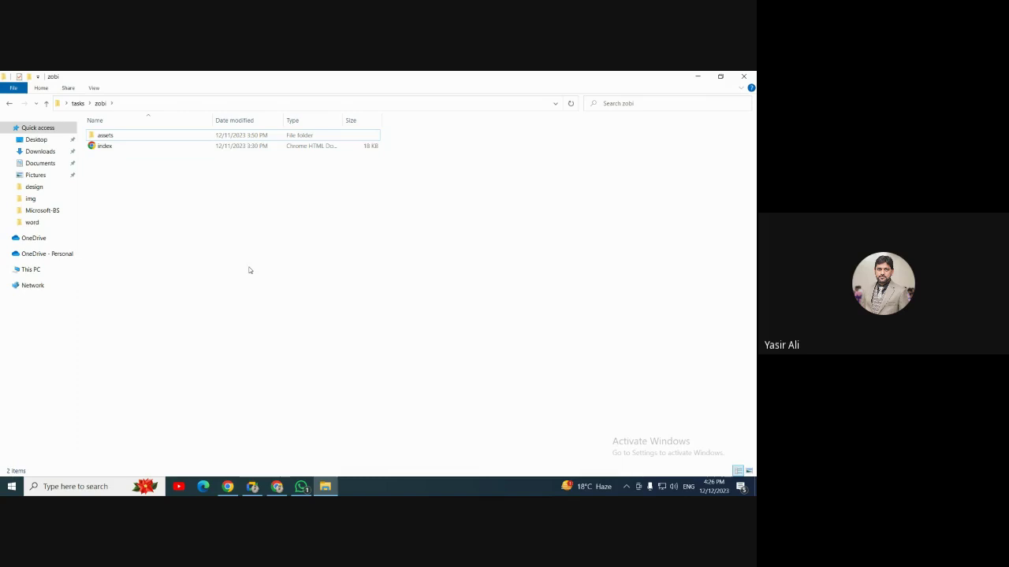
pyautogui.press('super')
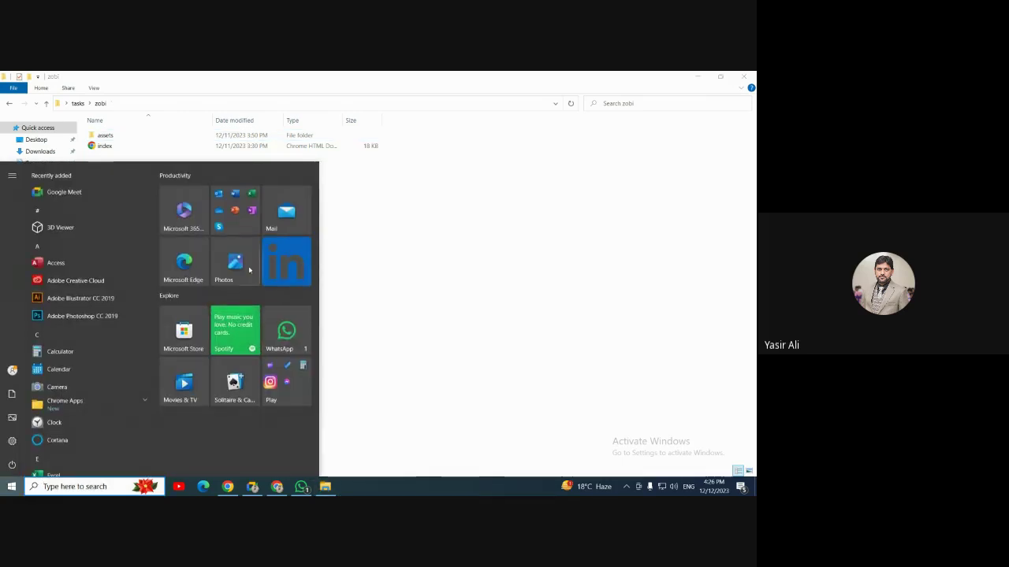
pyautogui.write('crede')
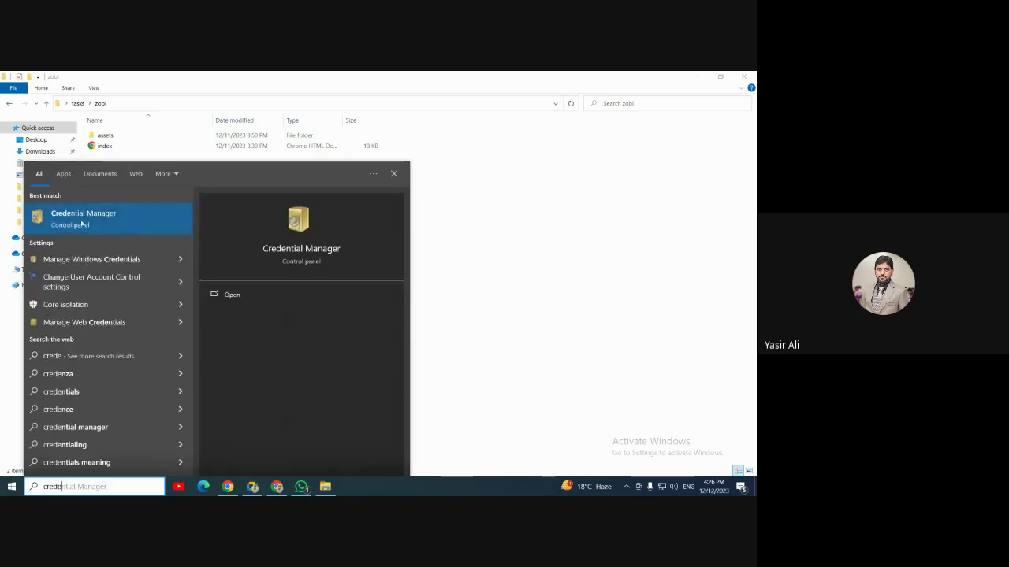
pyautogui.click(82, 224)
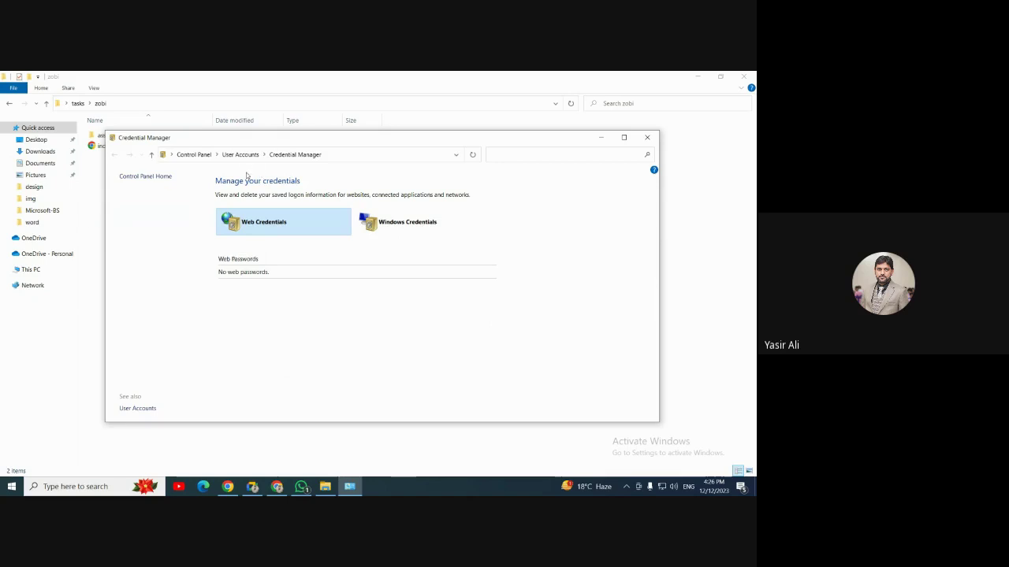
pyautogui.press('super')
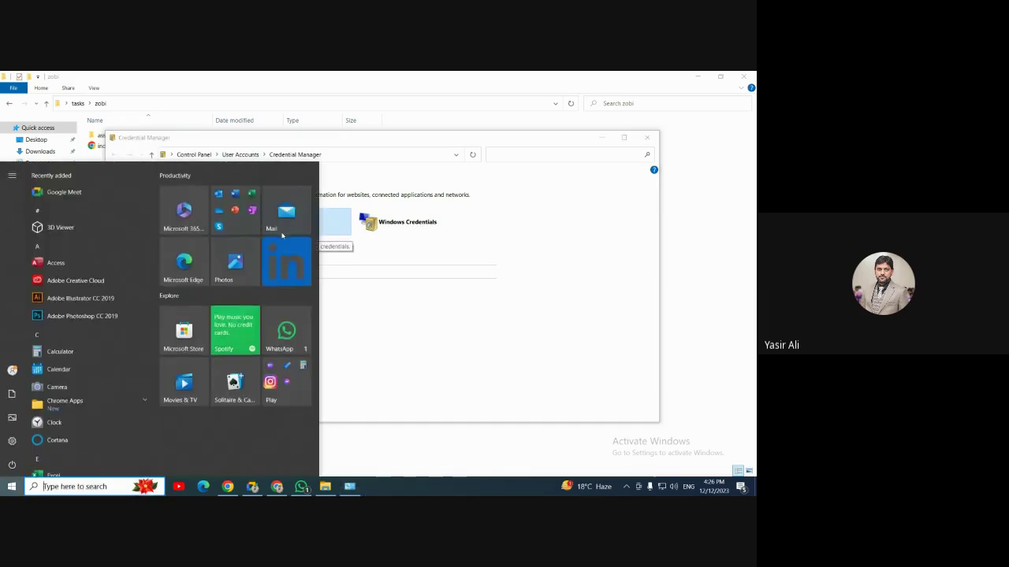
pyautogui.click(343, 349)
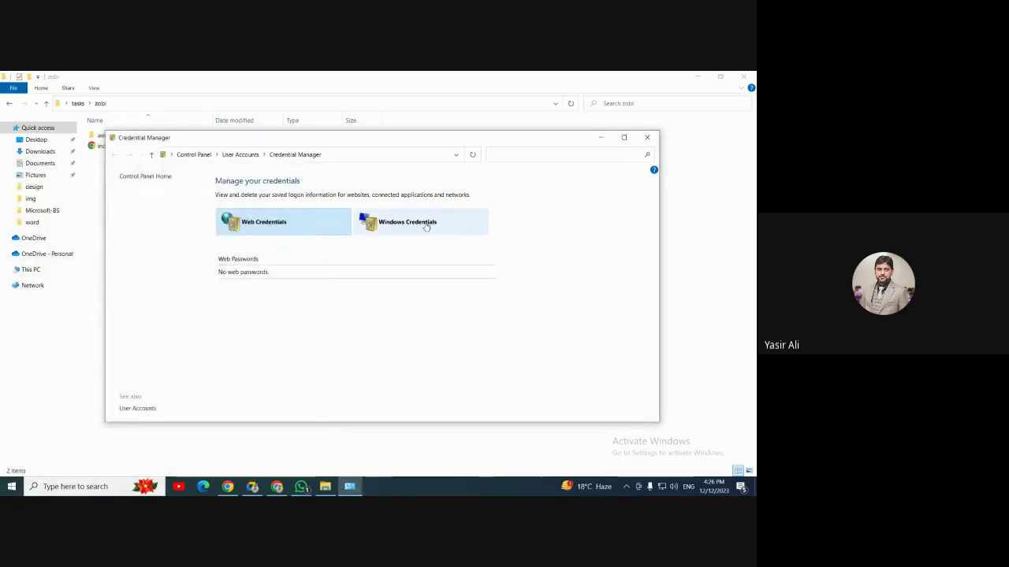
pyautogui.click(396, 224)
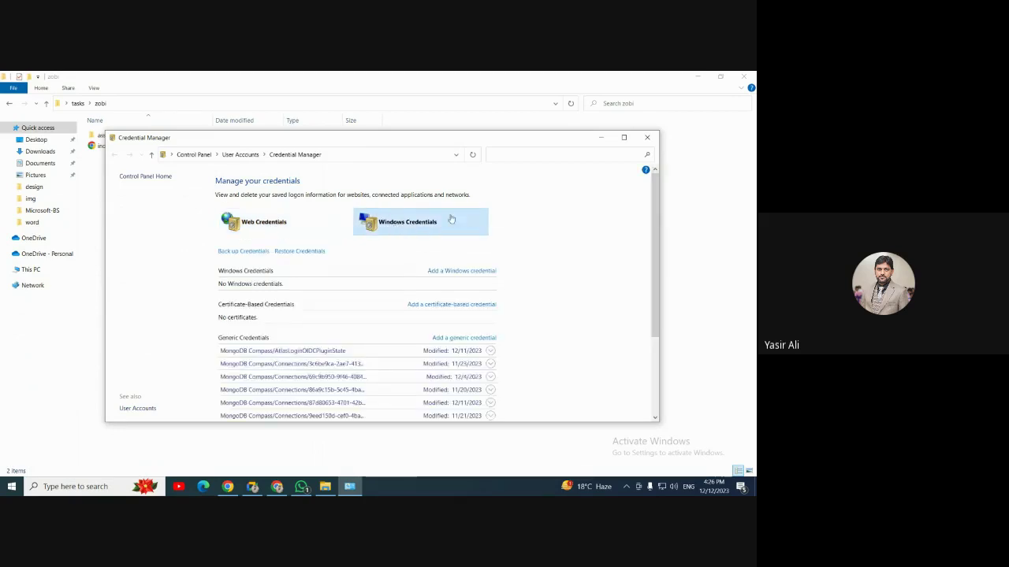
pyautogui.click(623, 138)
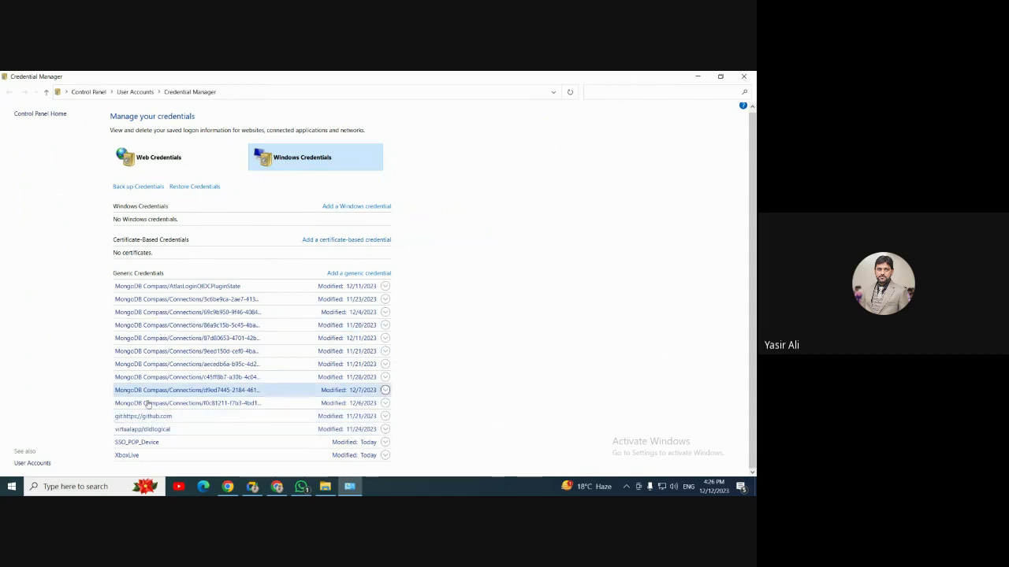
pyautogui.click(384, 416)
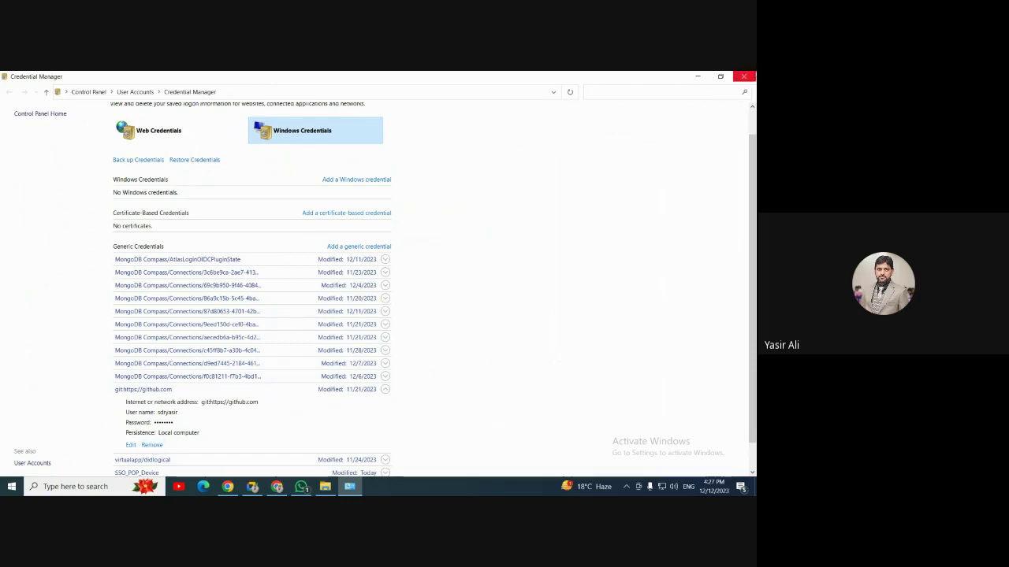
pyautogui.click(743, 76)
pyautogui.rightClick(147, 183)
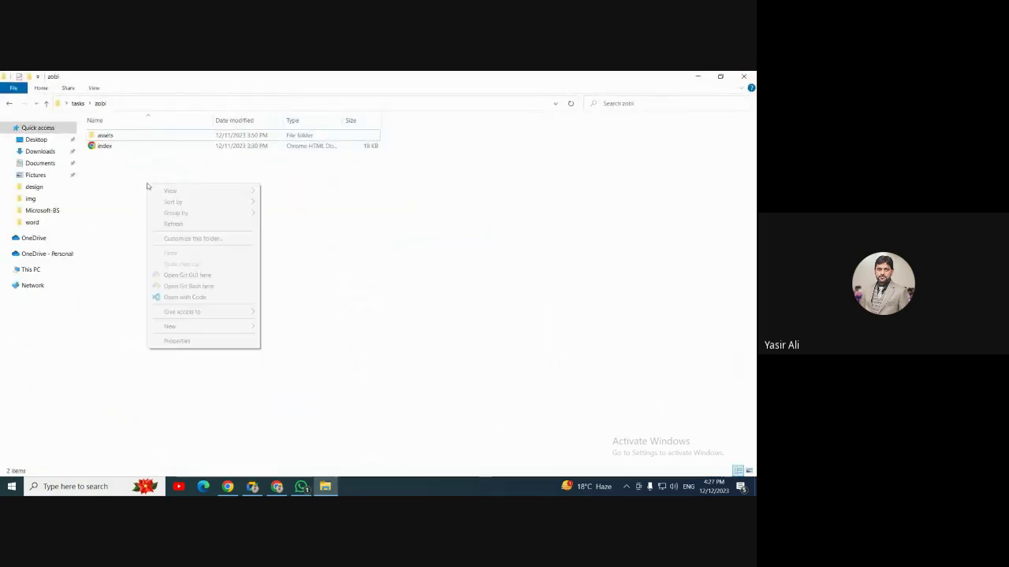
# Open the zobi folder in VS Code, close Welcome, and sign in to Settings Sync with GitHub
pyautogui.click(189, 297)
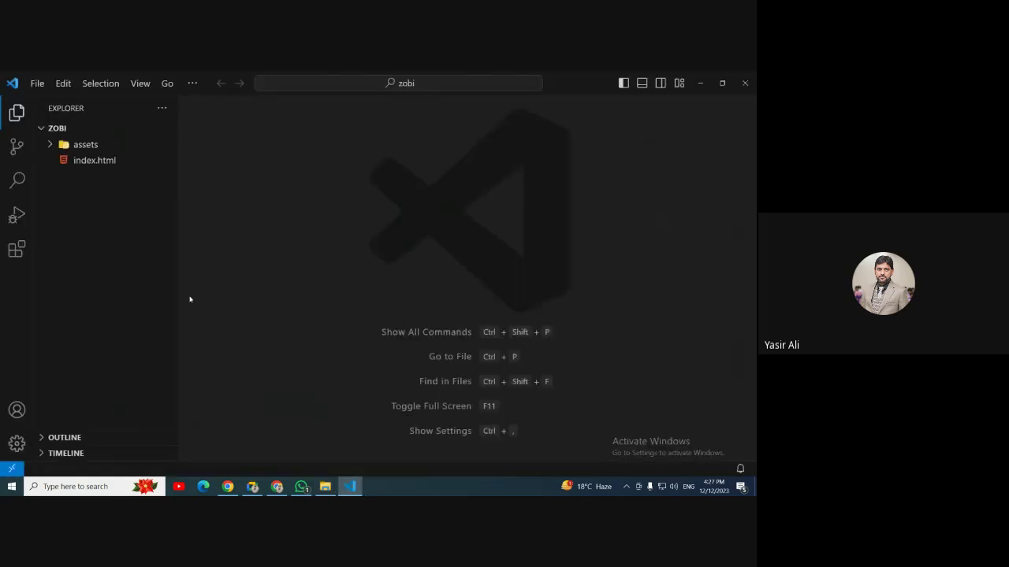
pyautogui.moveTo(179, 286); pyautogui.dragTo(219, 288)
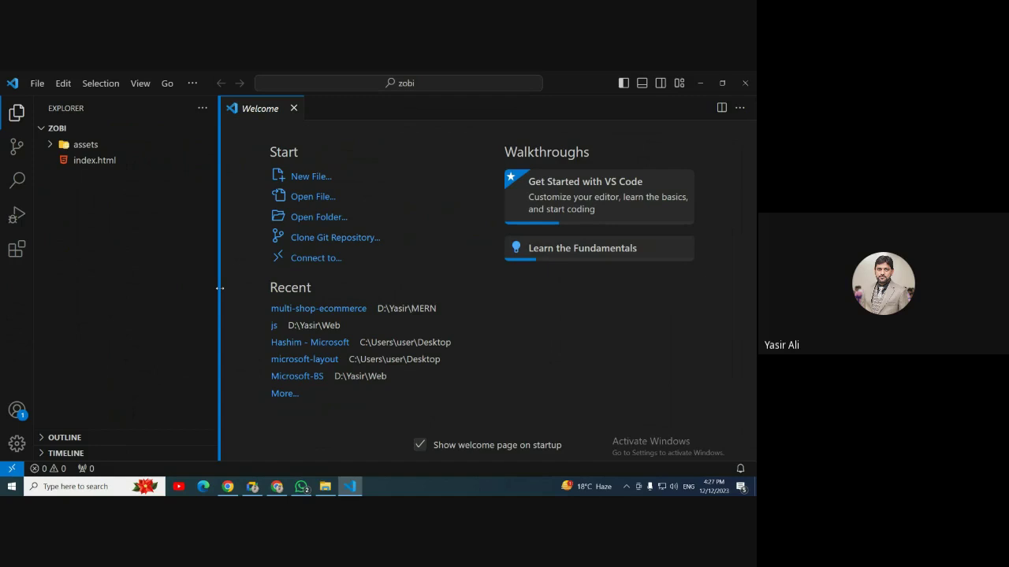
pyautogui.click(294, 108)
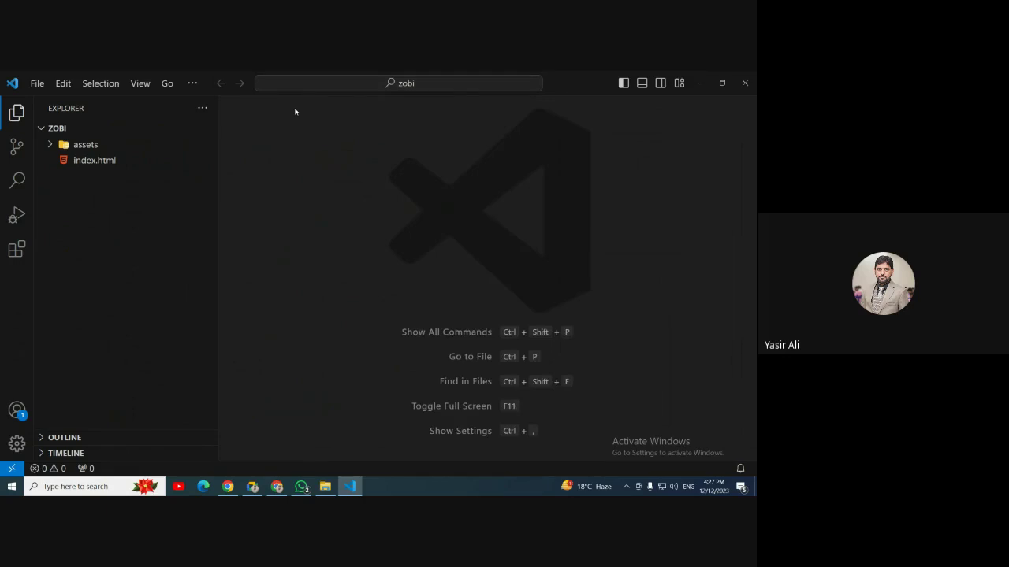
pyautogui.click(17, 410)
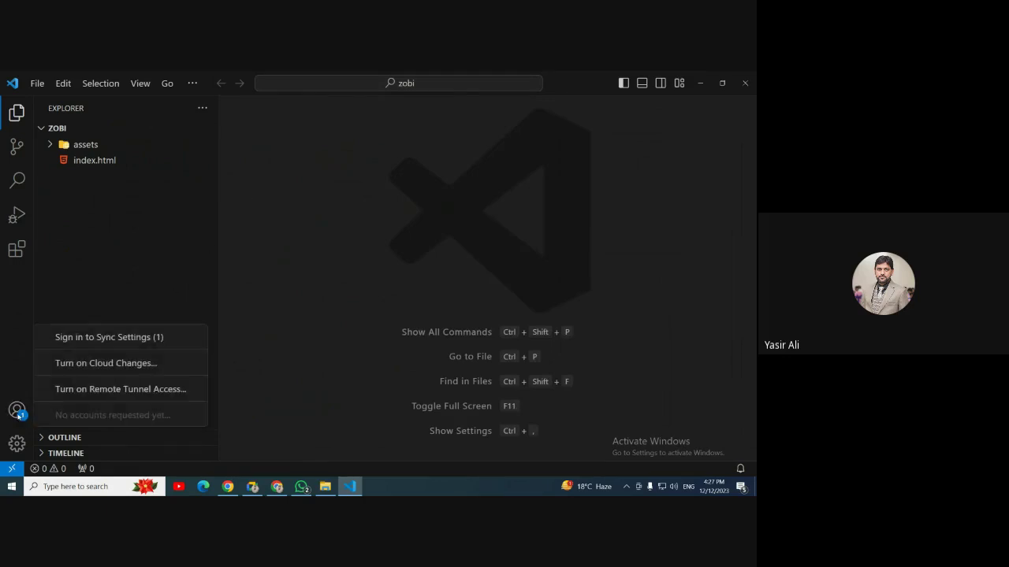
pyautogui.click(97, 337)
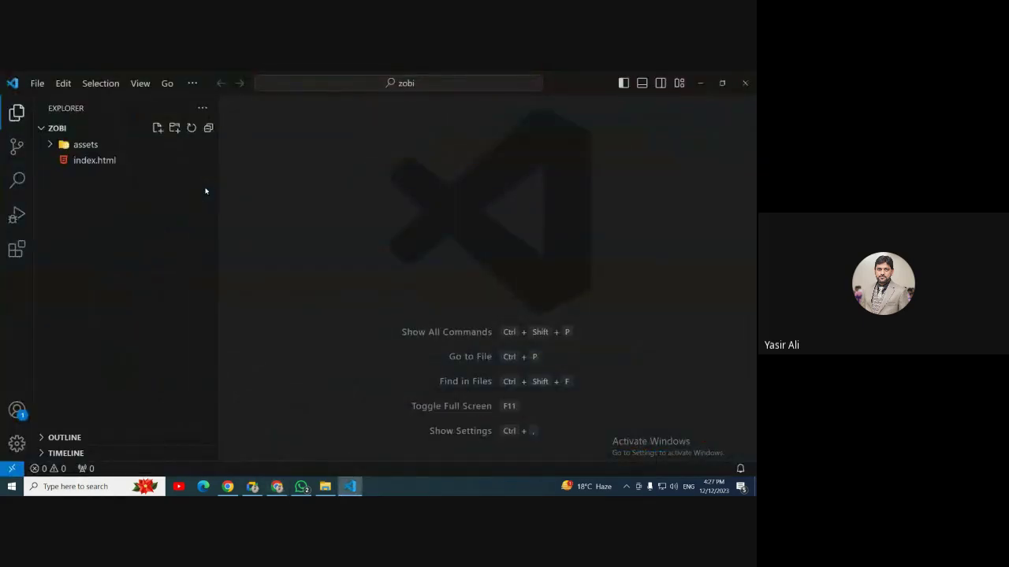
pyautogui.click(18, 410)
pyautogui.moveTo(74, 341)
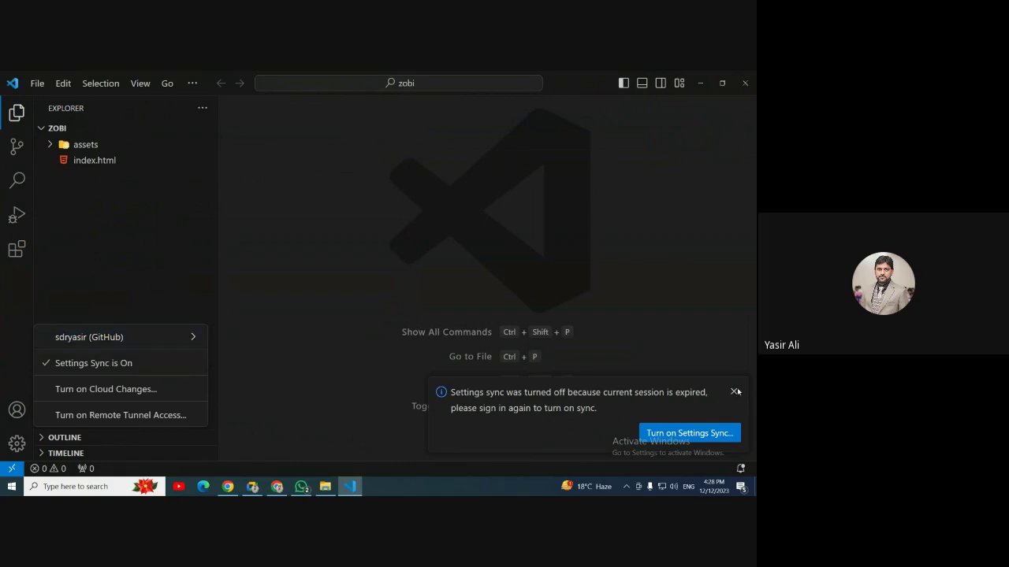
# Turn Settings Sync on with the GitHub account, choosing Replace Local to keep cloud settings
pyautogui.click(687, 441)
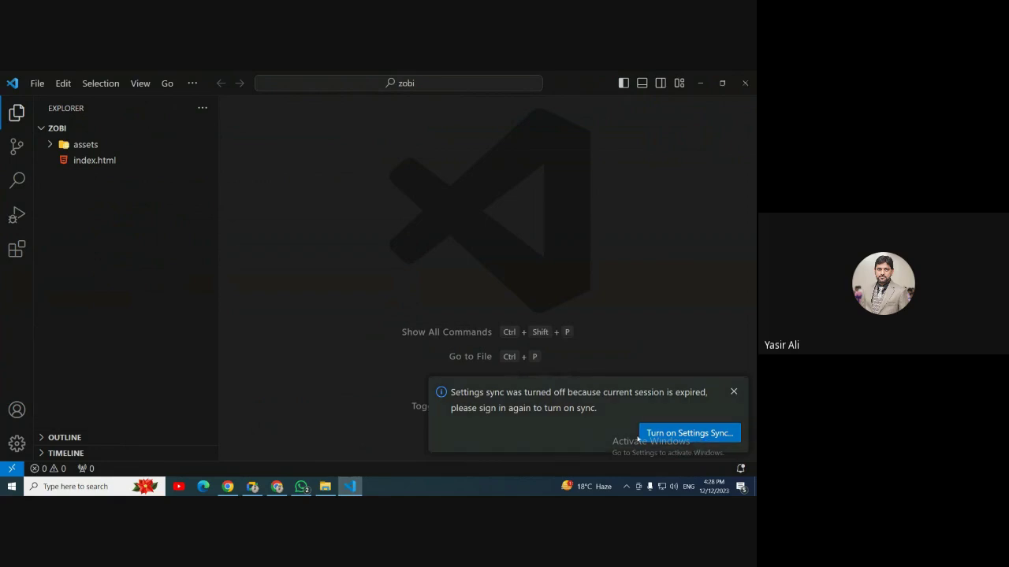
pyautogui.click(698, 439)
pyautogui.press('Return')
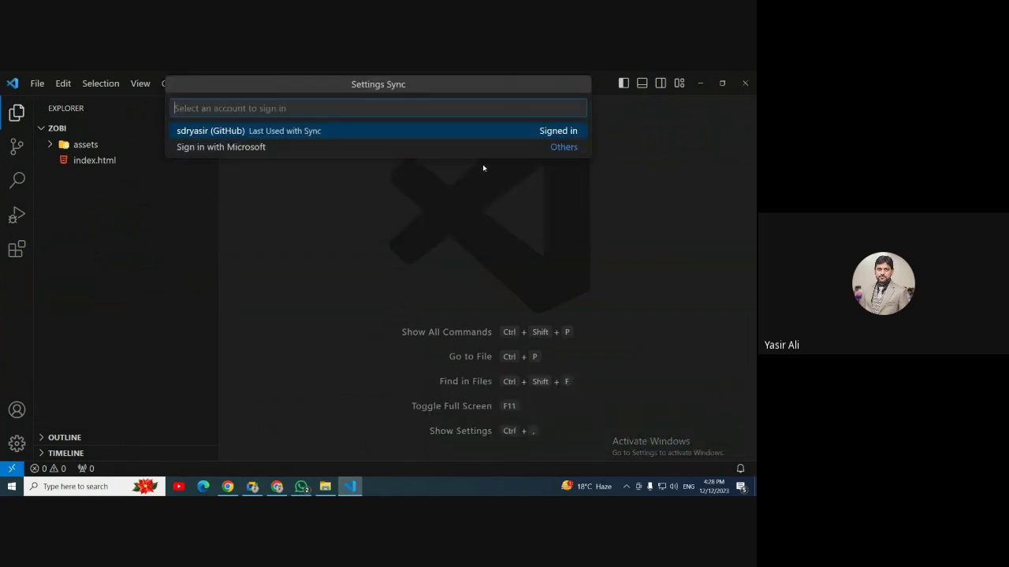
pyautogui.click(224, 133)
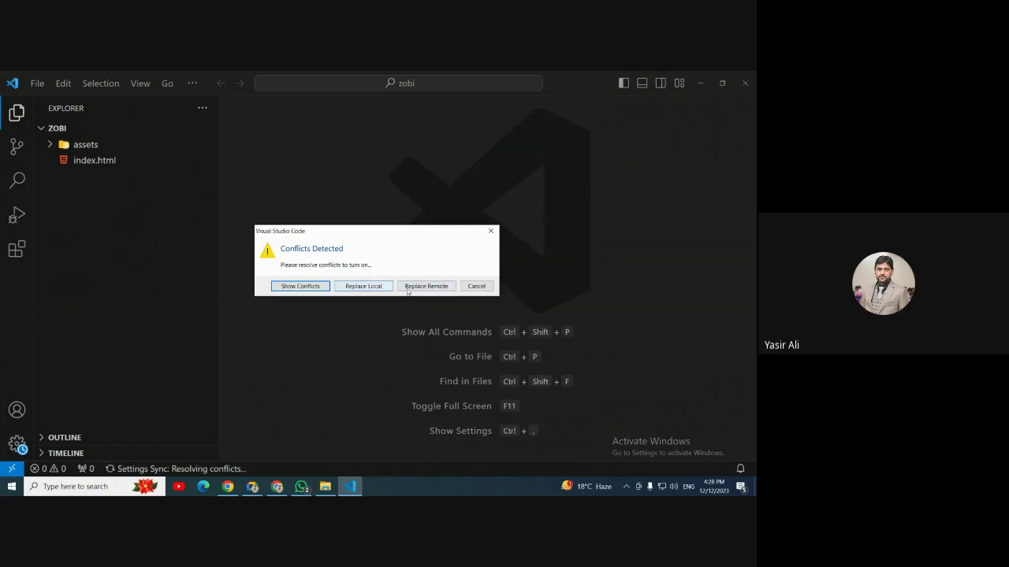
pyautogui.click(376, 289)
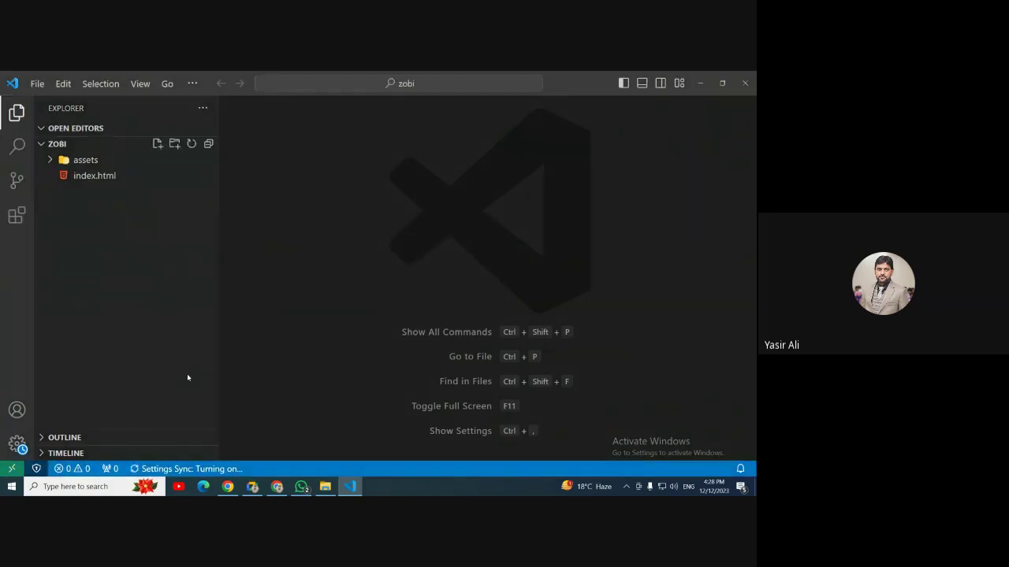
# Check the signed-in accounts and switch to the Source Control view
pyautogui.click(16, 409)
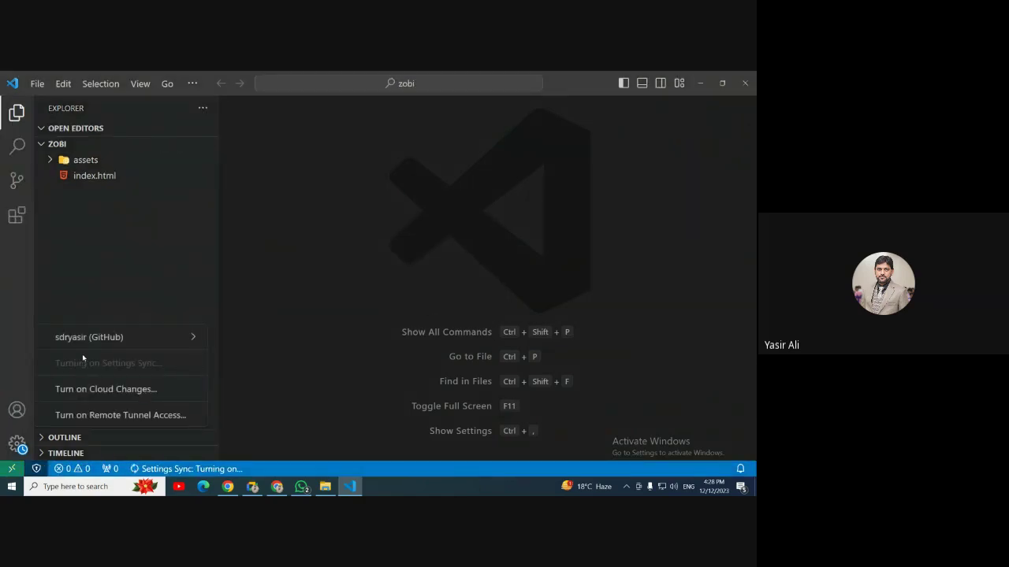
pyautogui.click(108, 283)
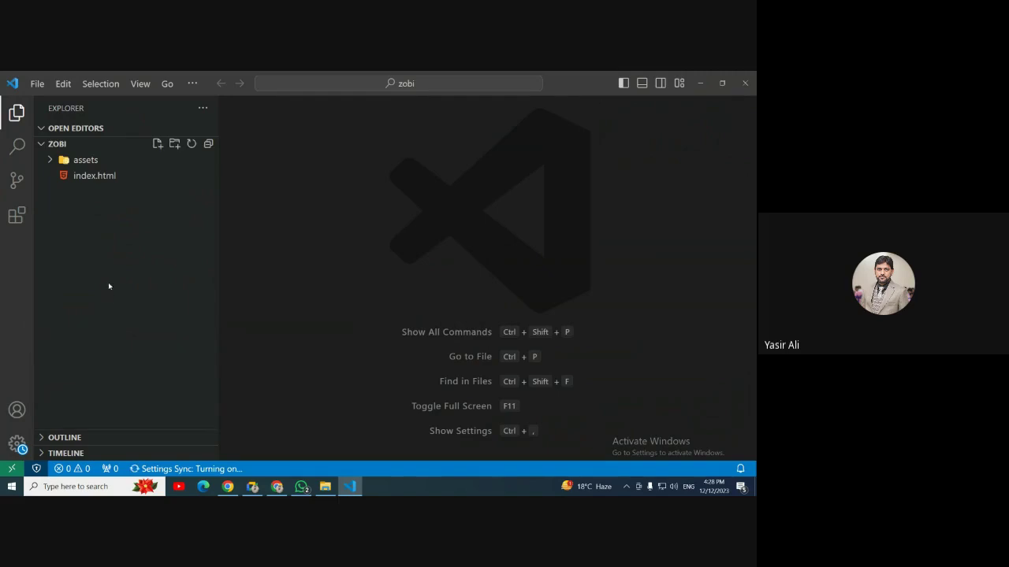
pyautogui.click(16, 181)
# Initialize a Git repository, stage all 20 files, and commit them as 'ms clone'
pyautogui.click(118, 220)
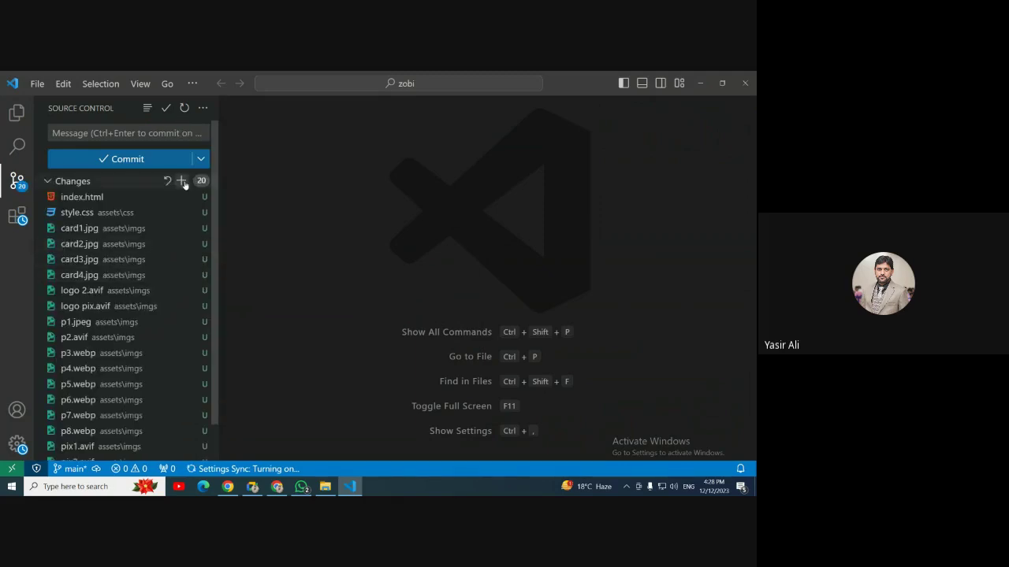
pyautogui.click(180, 180)
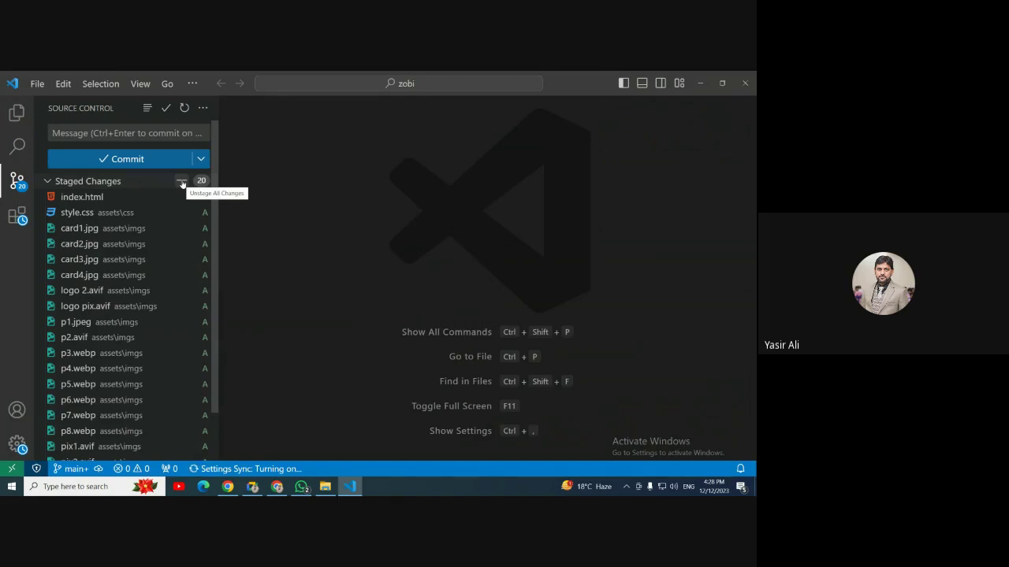
pyautogui.click(123, 160)
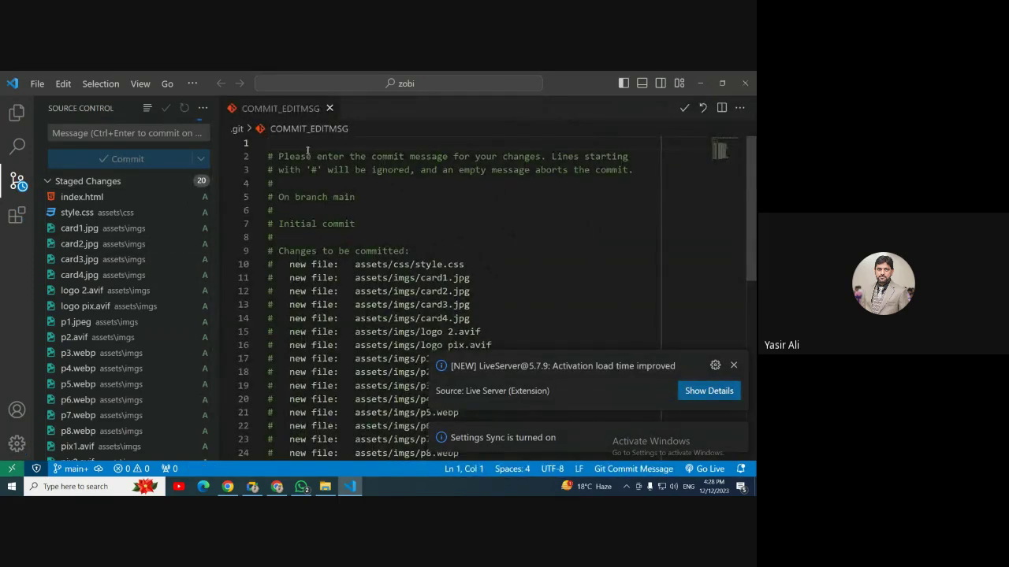
pyautogui.write('ms clone')
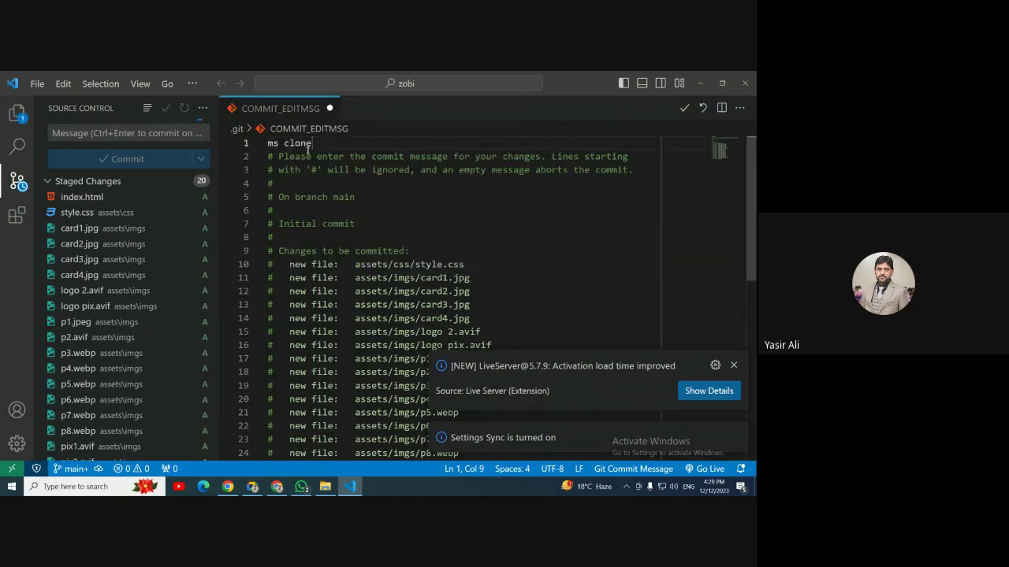
pyautogui.click(329, 108)
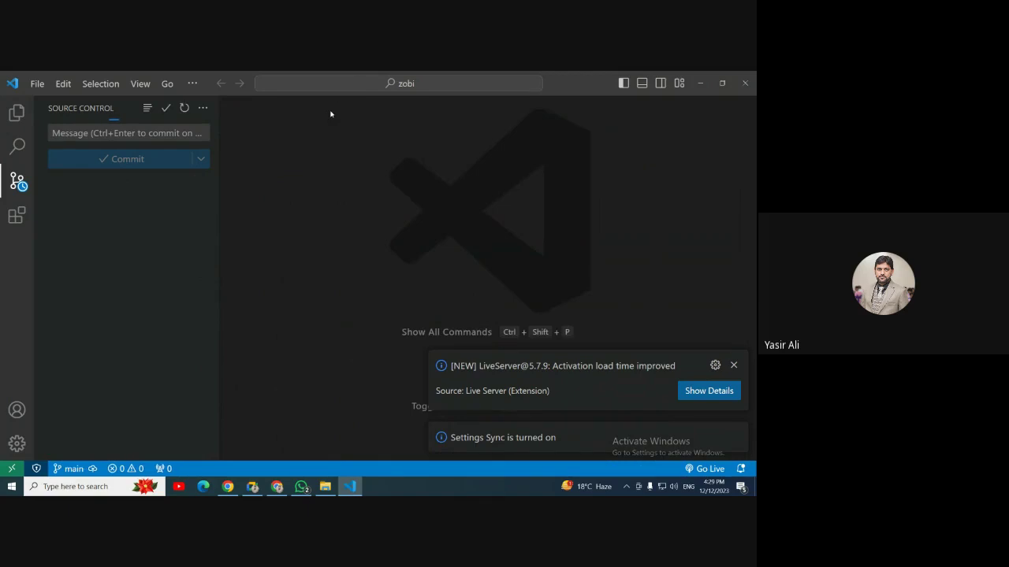
# Publish the branch to GitHub as the public repository 'ms-clone123'
pyautogui.click(733, 366)
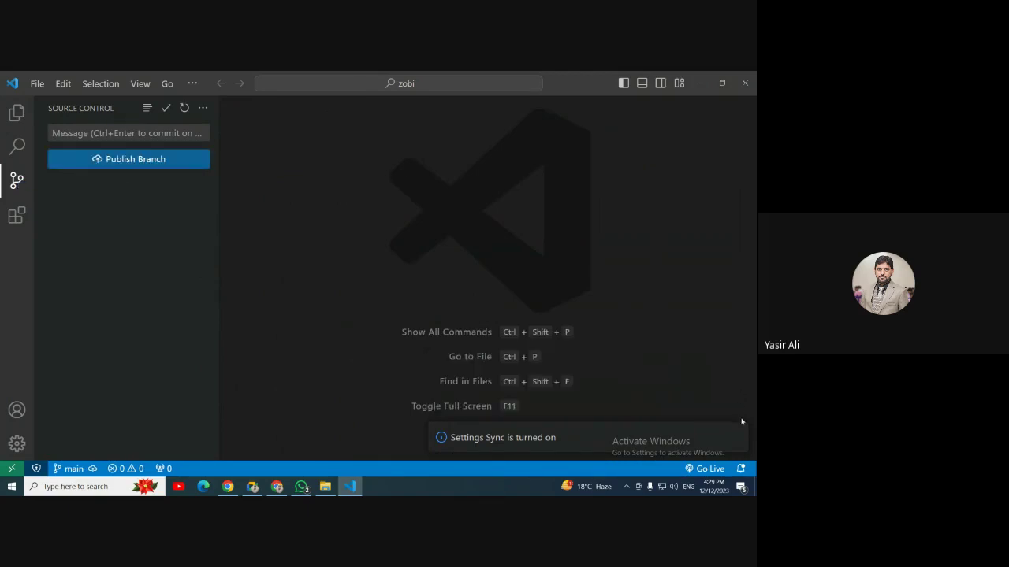
pyautogui.click(736, 436)
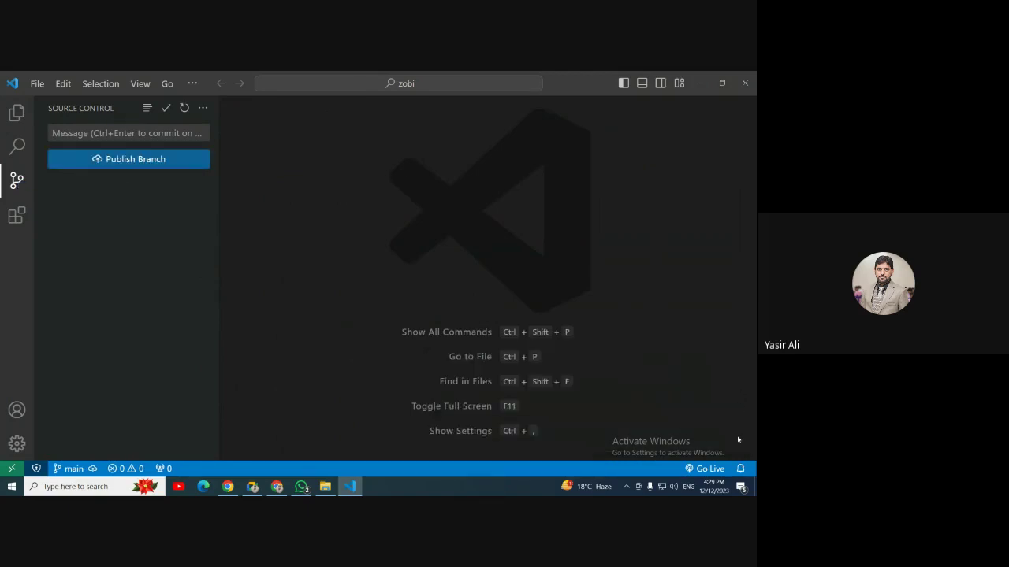
pyautogui.click(119, 160)
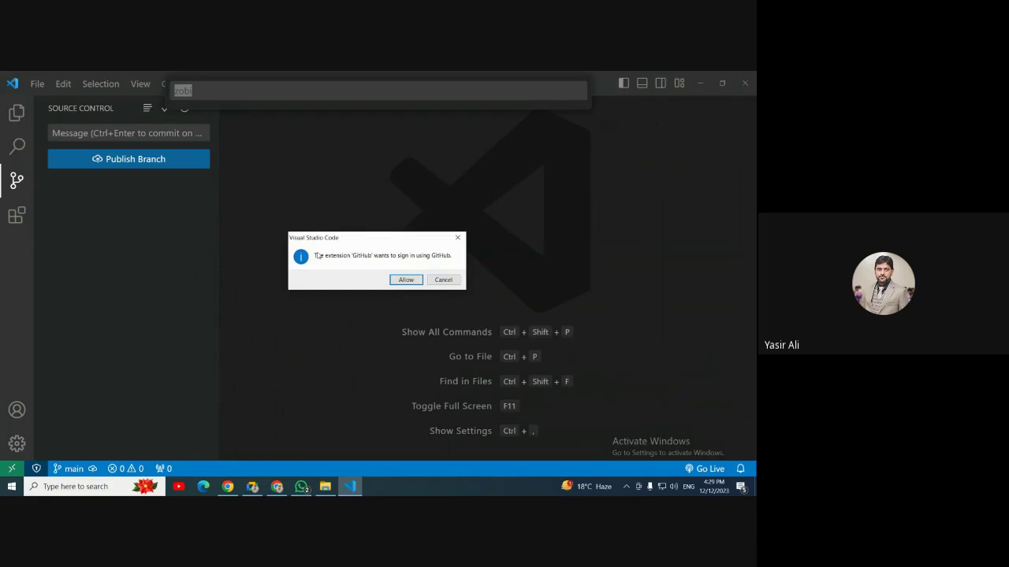
pyautogui.click(406, 281)
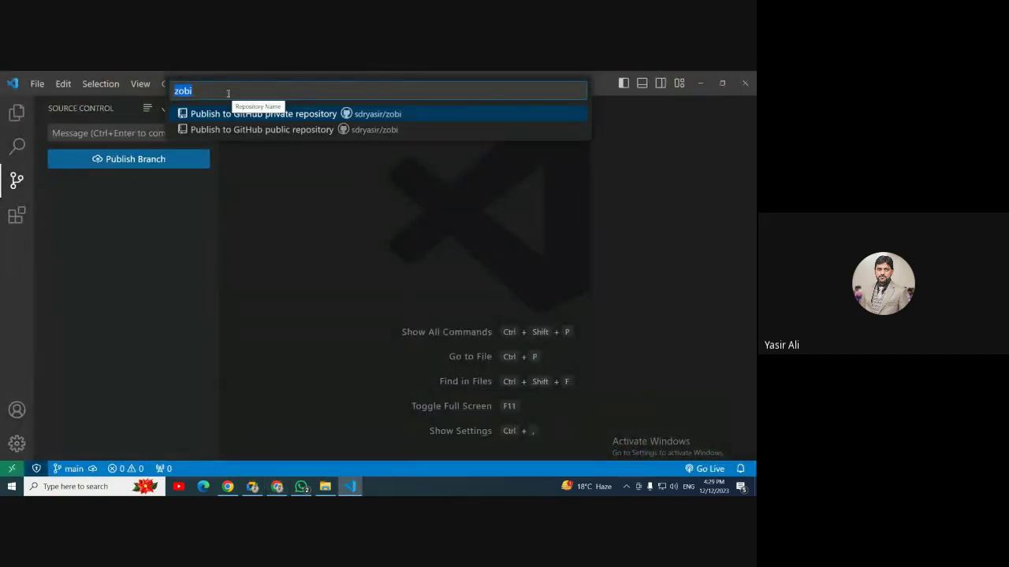
pyautogui.write('ms')
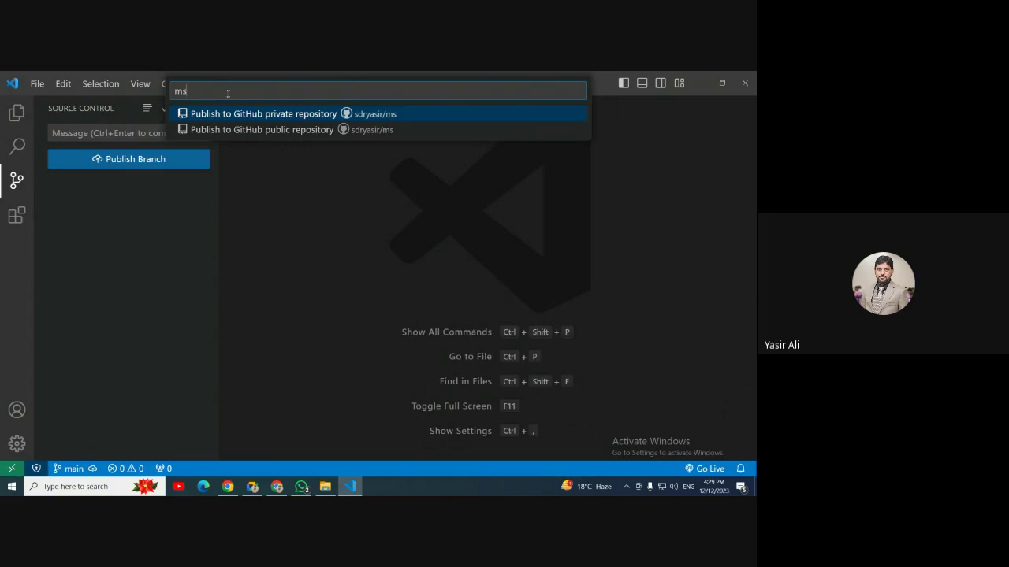
pyautogui.write('-clone123')
pyautogui.click(237, 133)
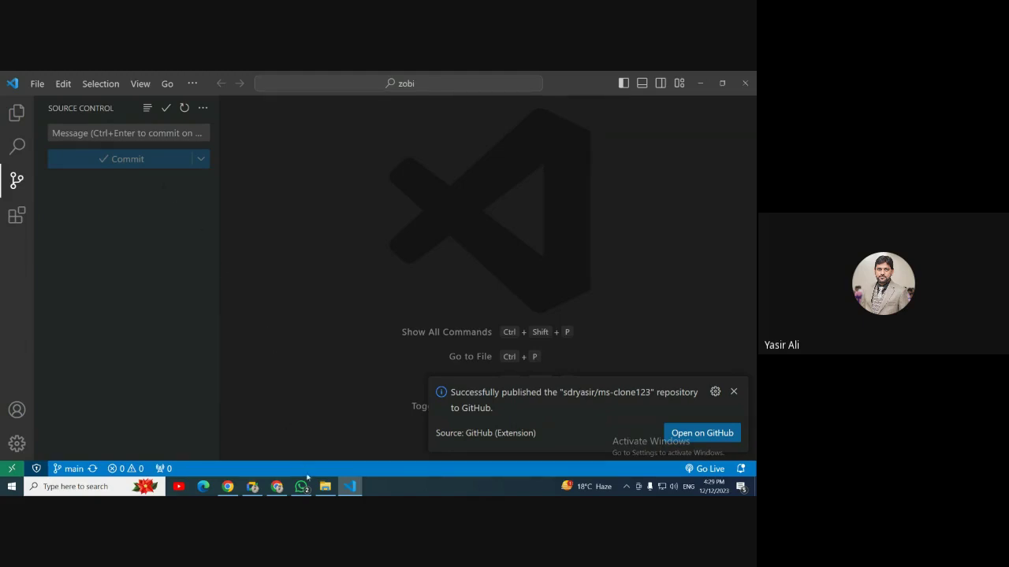
# In Chrome's GitHub tab, reload and open ms-clone123 from Your repositories
pyautogui.click(276, 487)
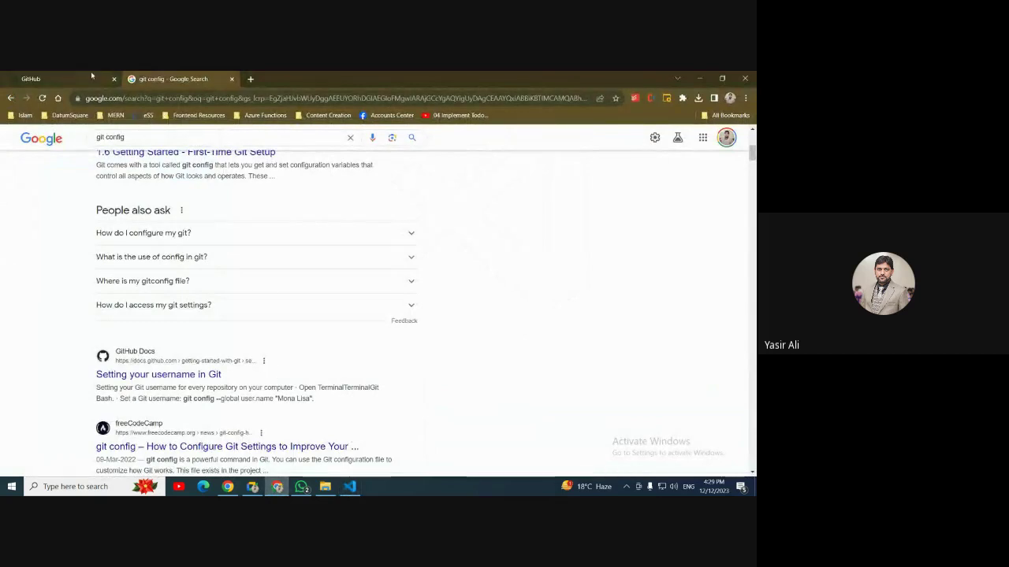
pyautogui.click(63, 79)
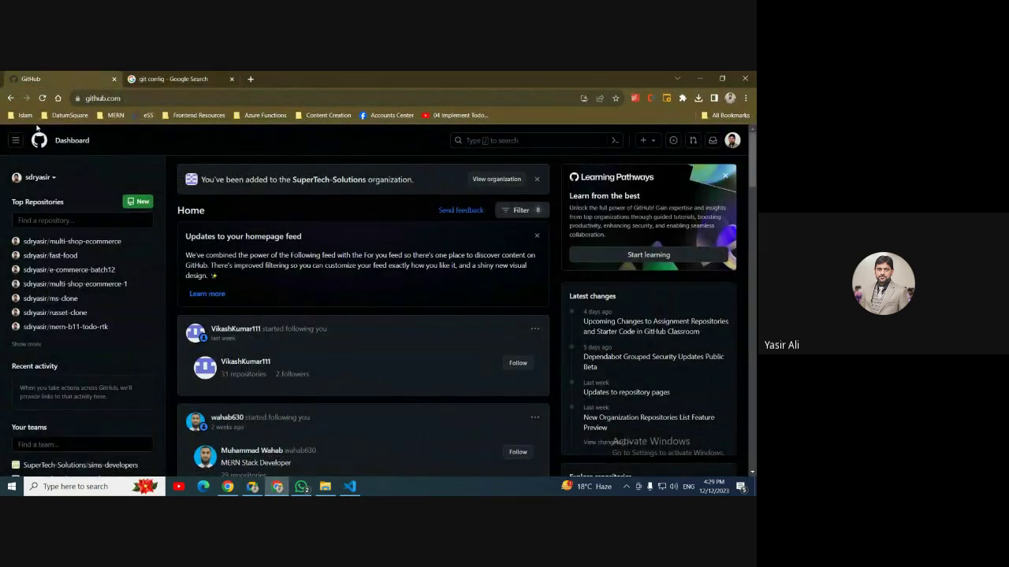
pyautogui.click(42, 98)
pyautogui.click(25, 344)
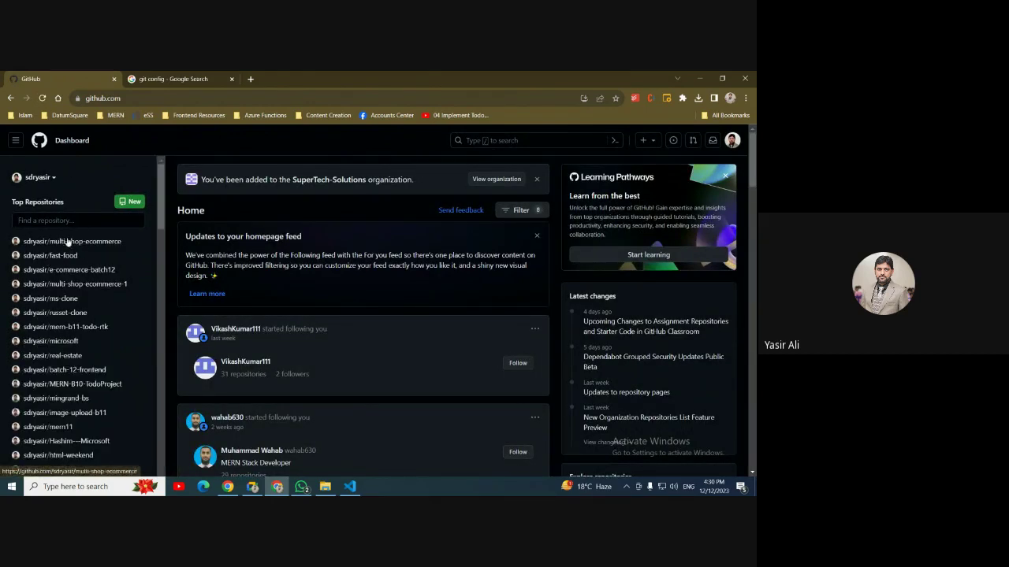
pyautogui.click(731, 141)
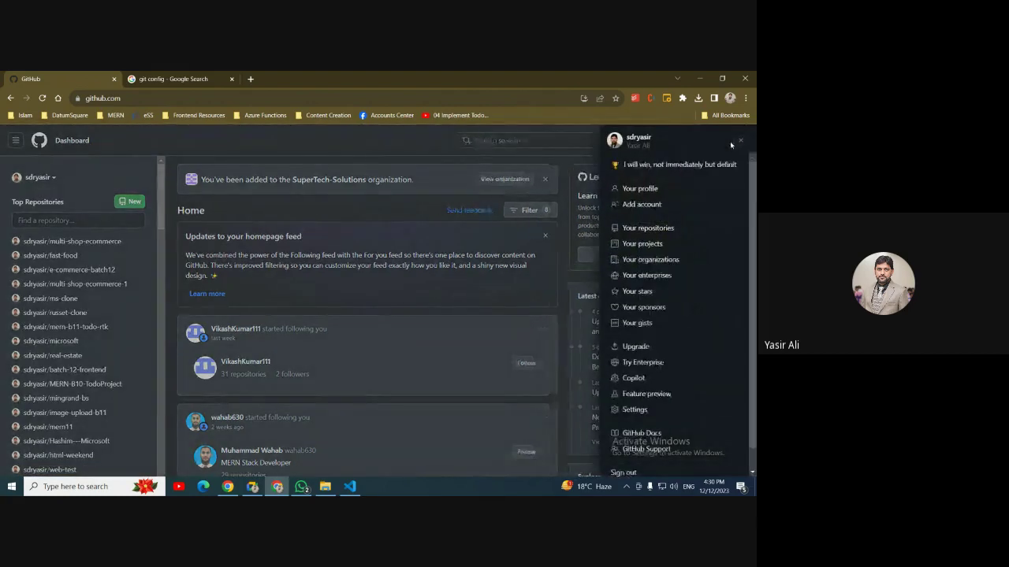
pyautogui.click(641, 230)
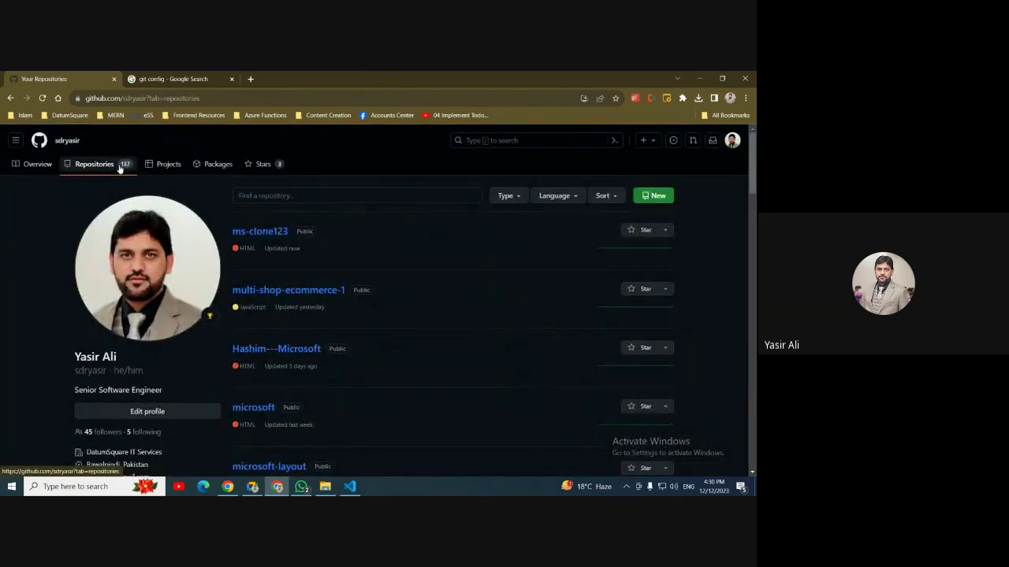
pyautogui.moveTo(265, 249); pyautogui.dragTo(300, 250)
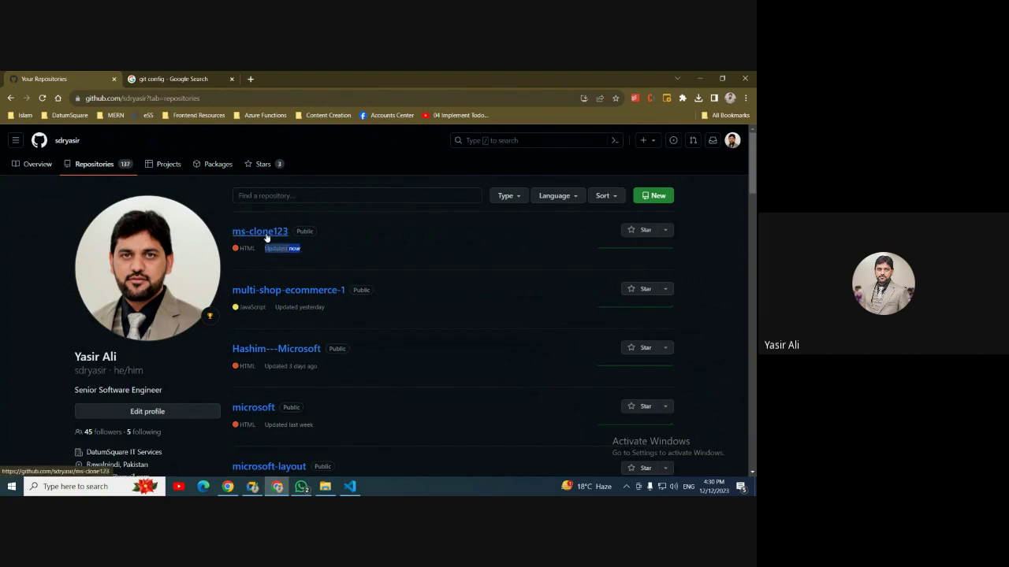
pyautogui.click(266, 233)
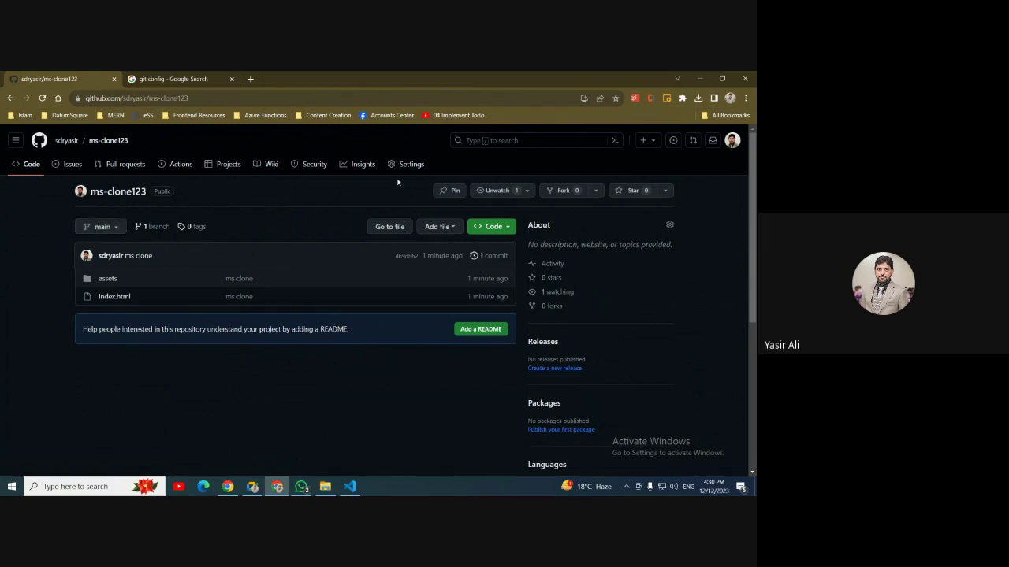
# Set ms-clone123's GitHub Pages source to the main branch and save, then view Actions
pyautogui.click(415, 164)
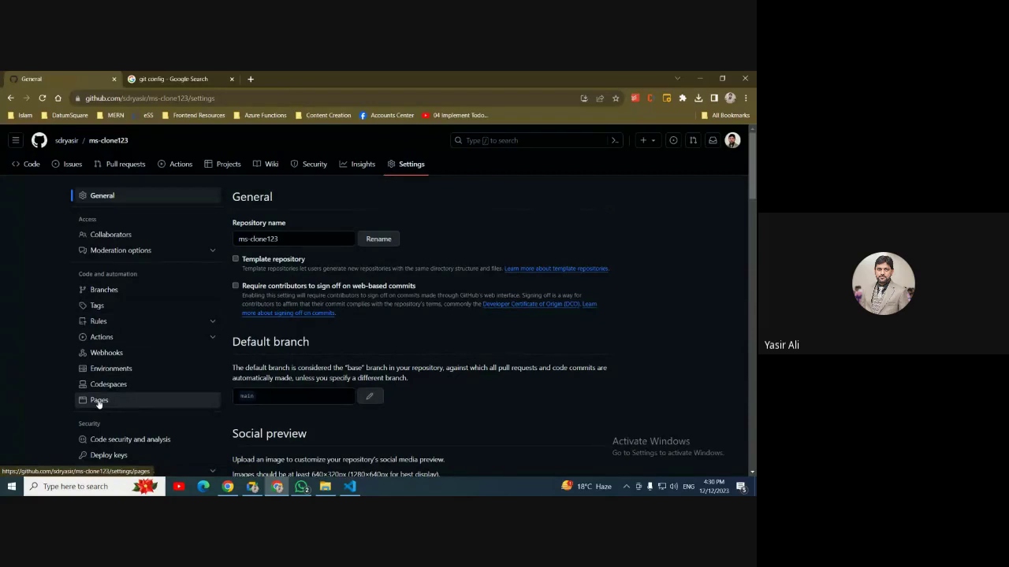
pyautogui.click(98, 400)
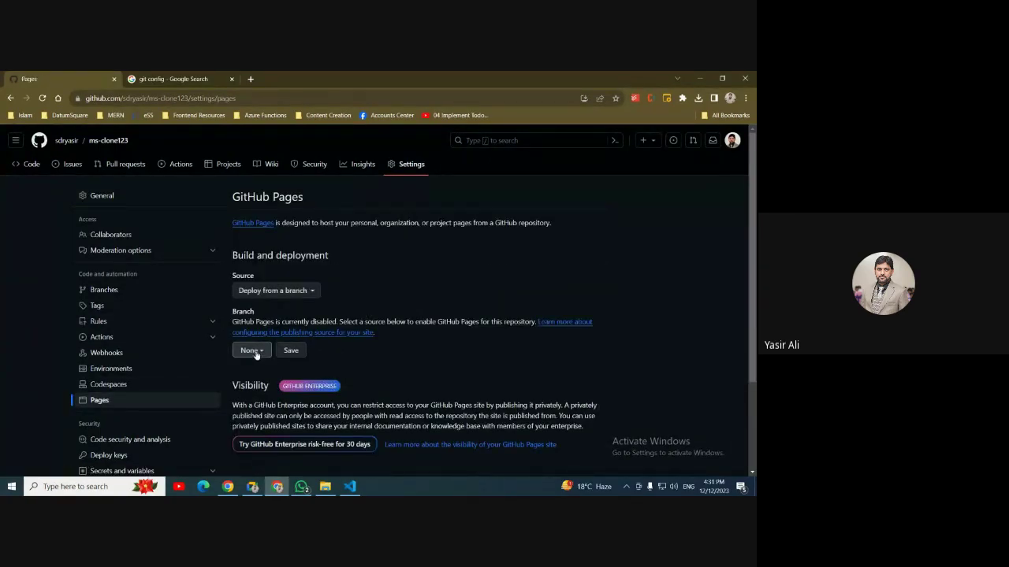
pyautogui.click(262, 352)
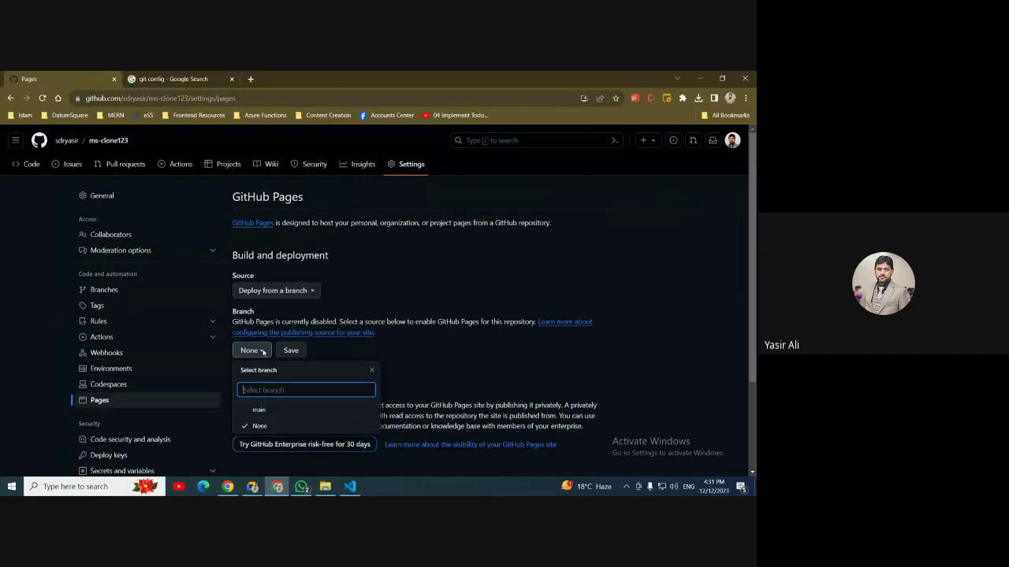
pyautogui.click(255, 409)
pyautogui.click(360, 351)
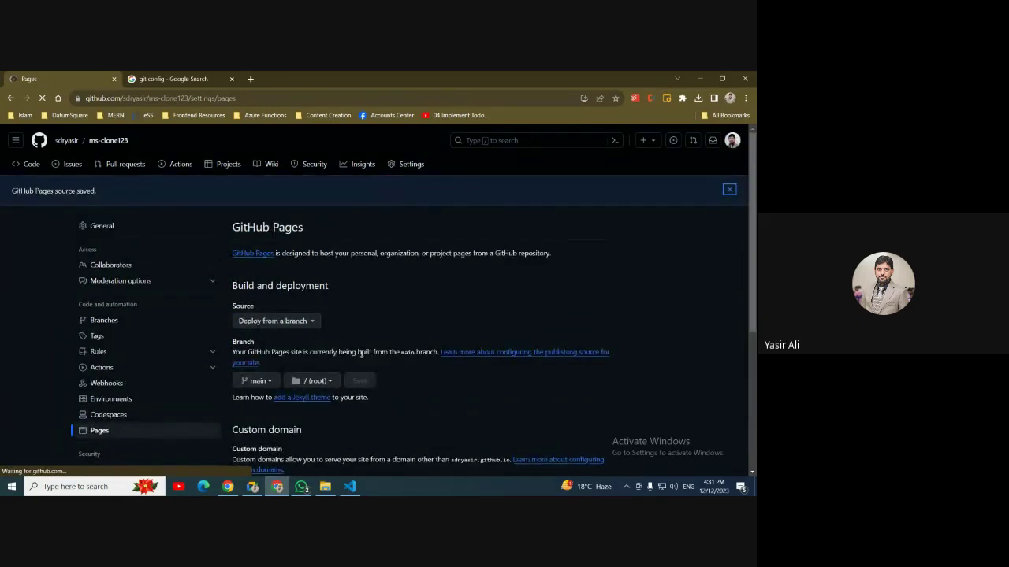
pyautogui.click(176, 164)
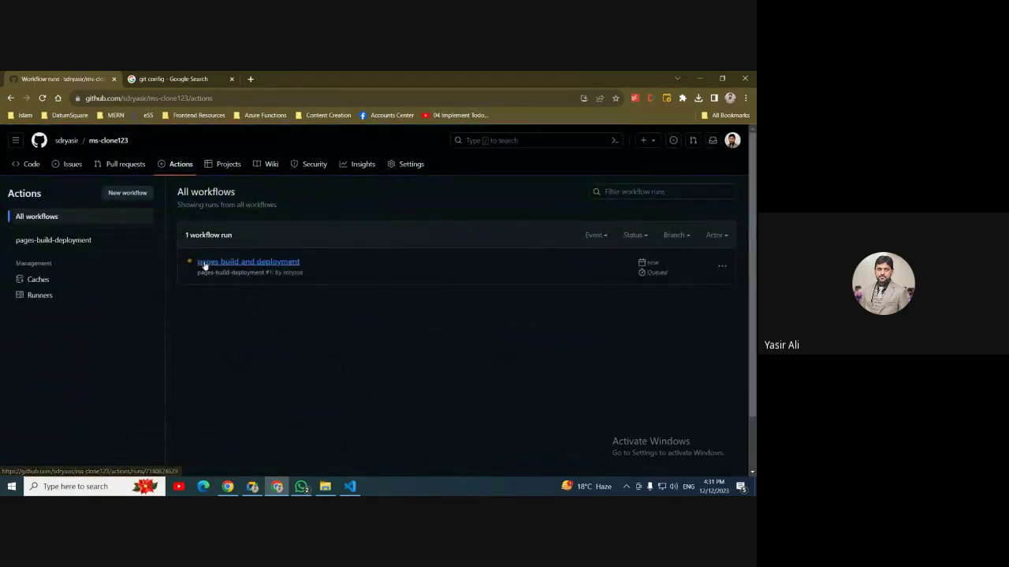
# Open the pages build and deployment run and launch its live site URL in a new tab
pyautogui.click(212, 264)
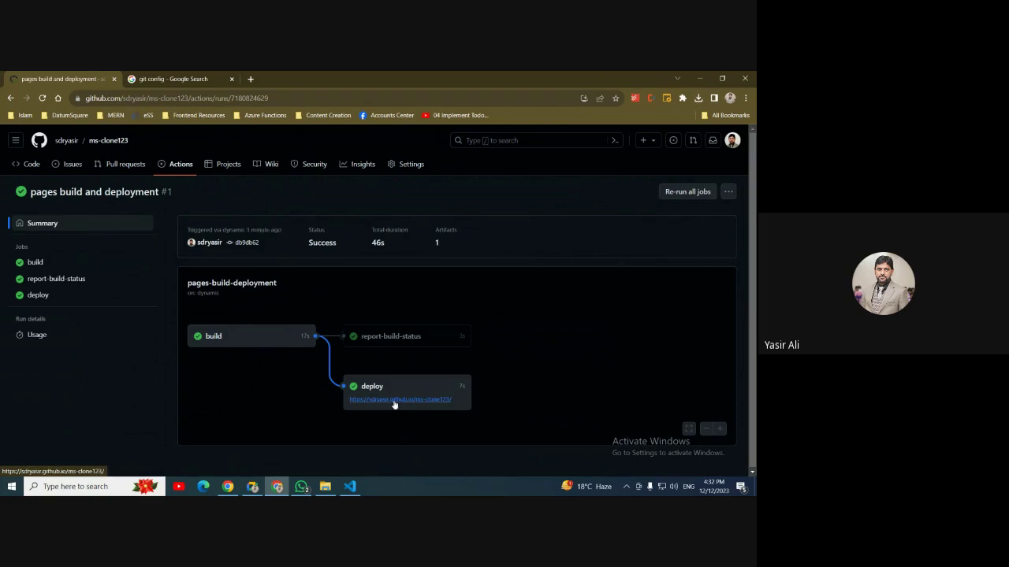
pyautogui.click(394, 400)
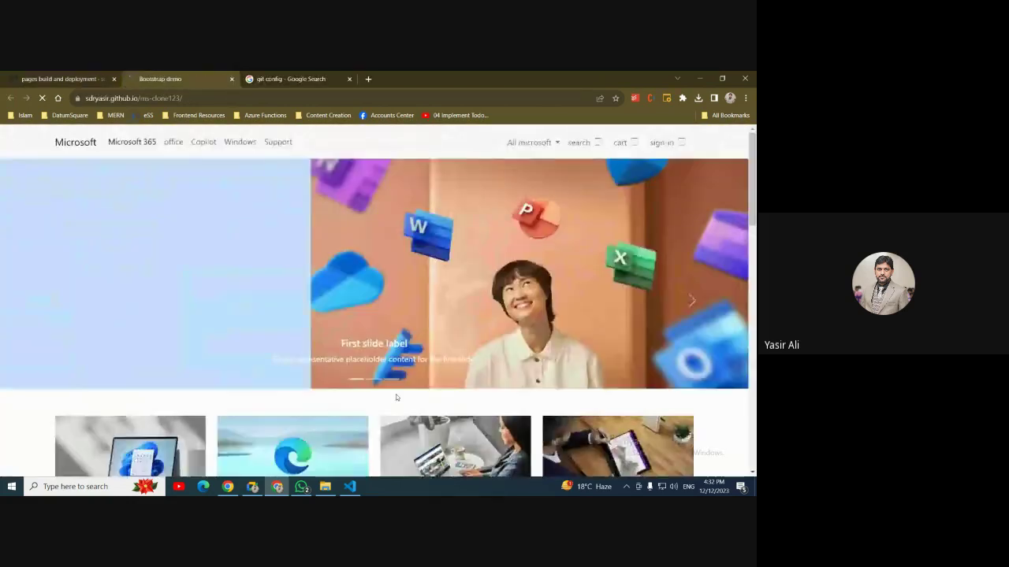
pyautogui.scroll(-3, 402, 300)
pyautogui.scroll(3, 401, 299)
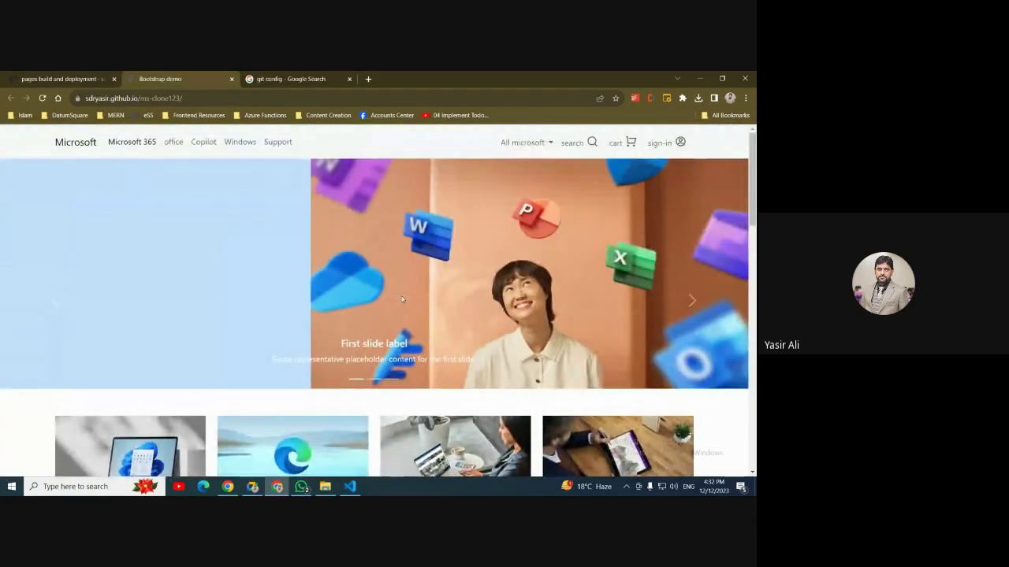
# Copy the live site URL and send it to the Web 4-5 Oct batch WhatsApp group
pyautogui.click(206, 96)
pyautogui.hotkey('ctrl', 'c')
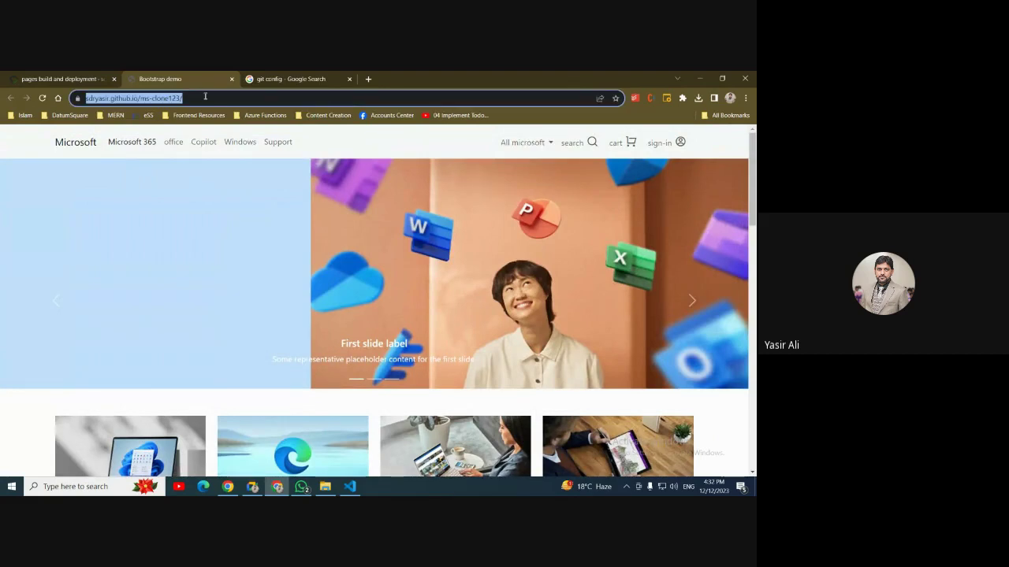
pyautogui.click(307, 487)
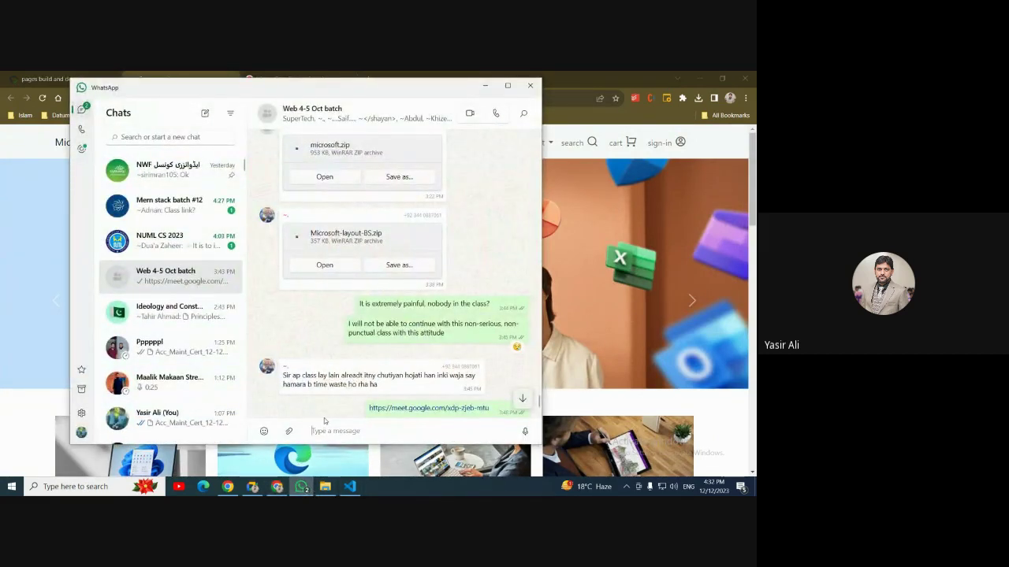
pyautogui.hotkey('ctrl', 'v')
pyautogui.press('Return')
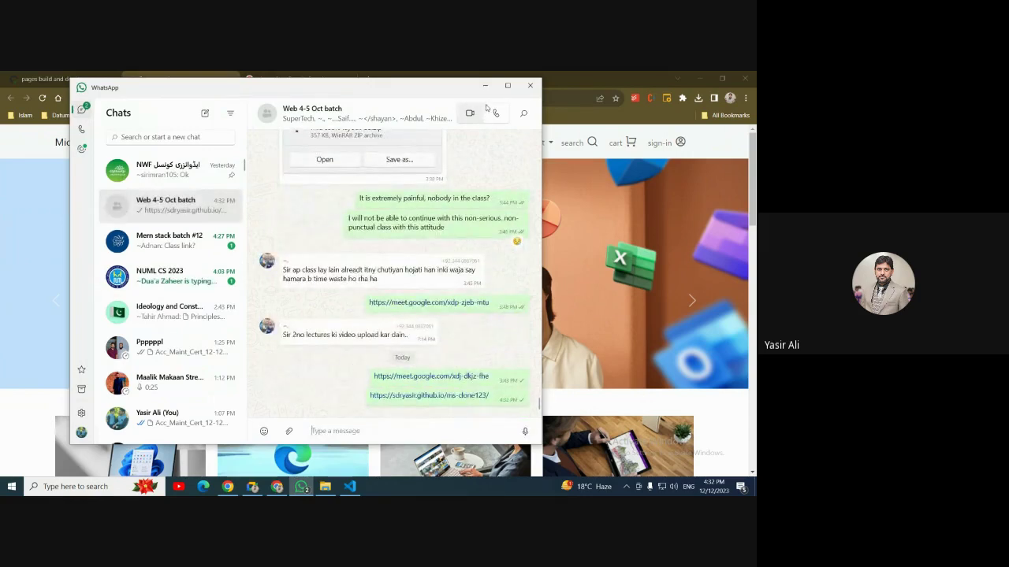
pyautogui.click(486, 85)
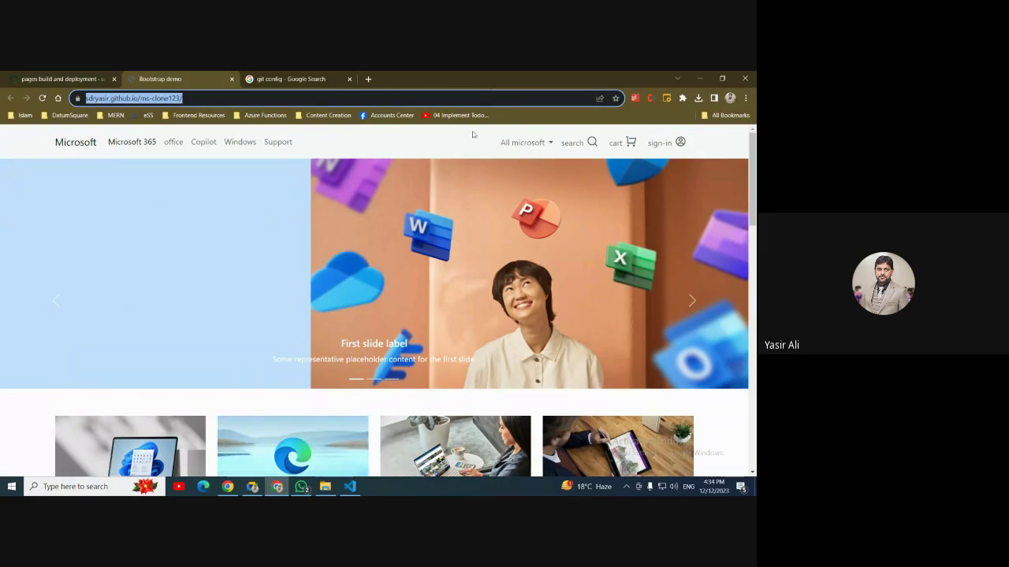
pyautogui.click(394, 382)
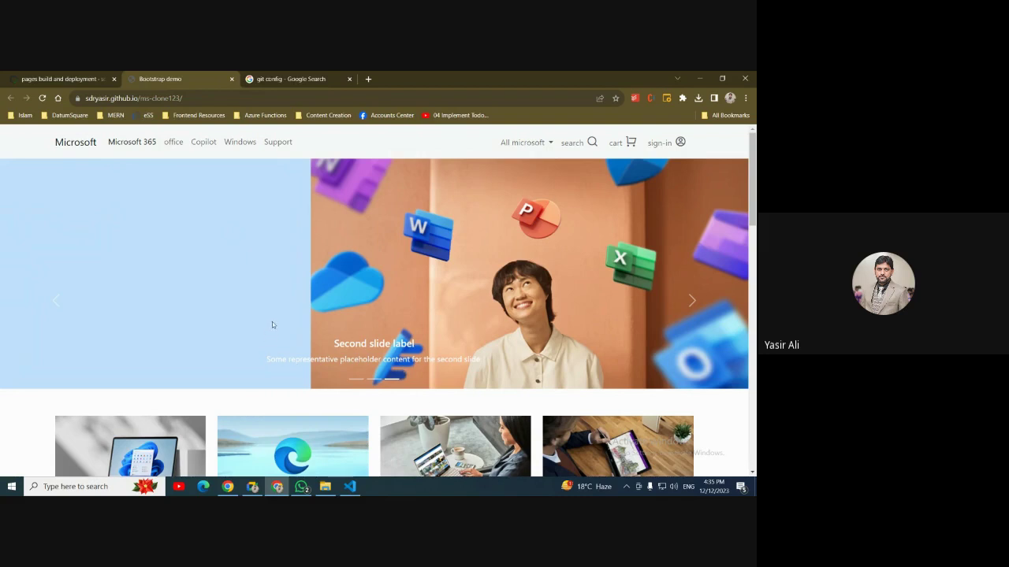
# Open index.html, delete blank lines 40–45, and reformat the document
pyautogui.click(350, 486)
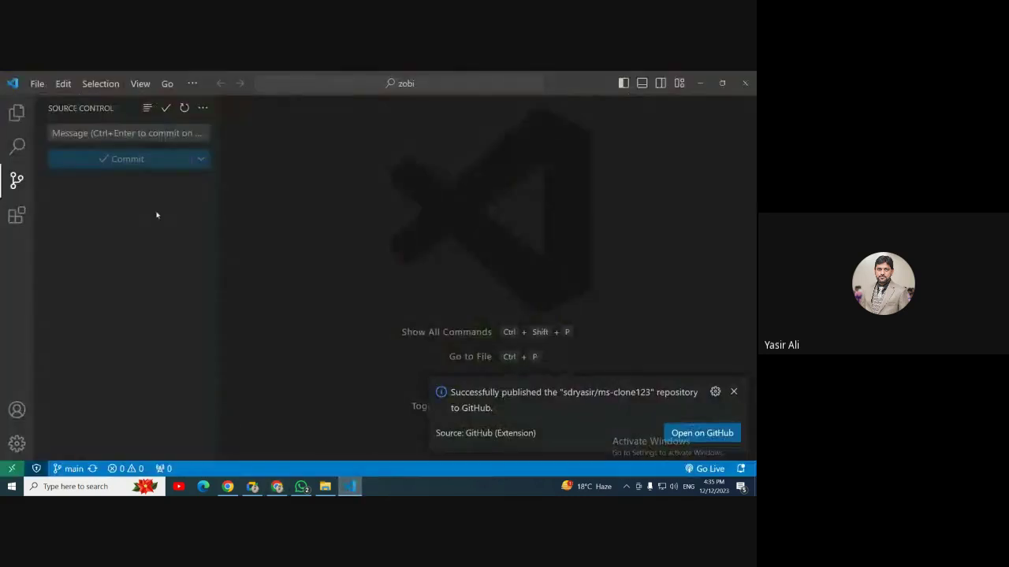
pyautogui.click(17, 113)
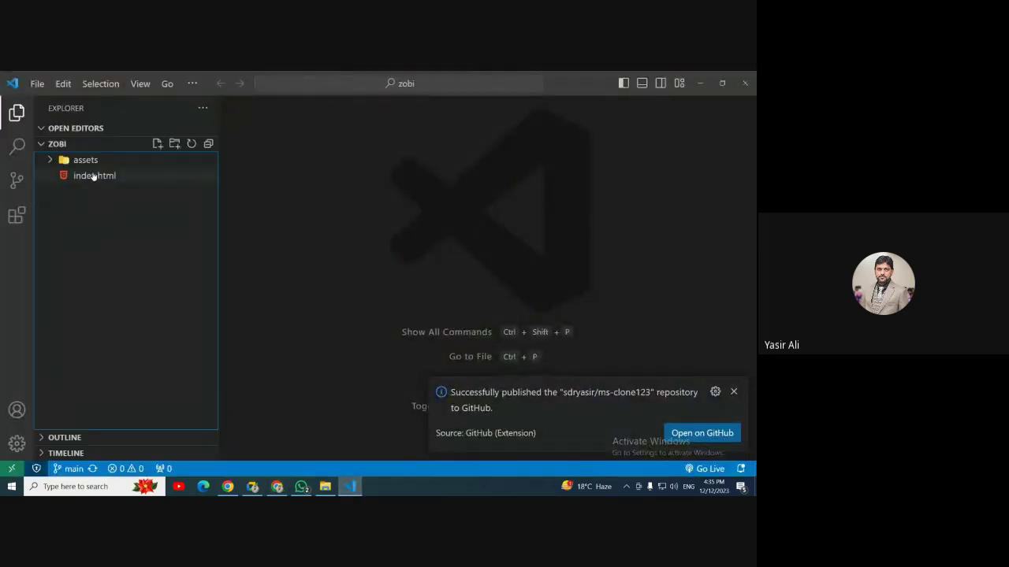
pyautogui.click(91, 176)
pyautogui.scroll(-4, 622, 370)
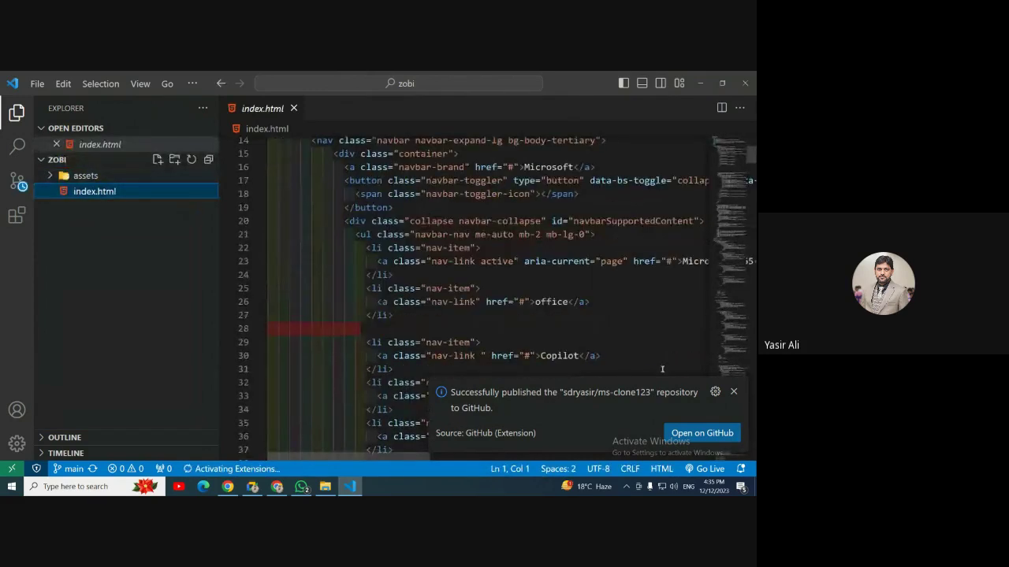
pyautogui.click(733, 391)
pyautogui.scroll(-6, 530, 373)
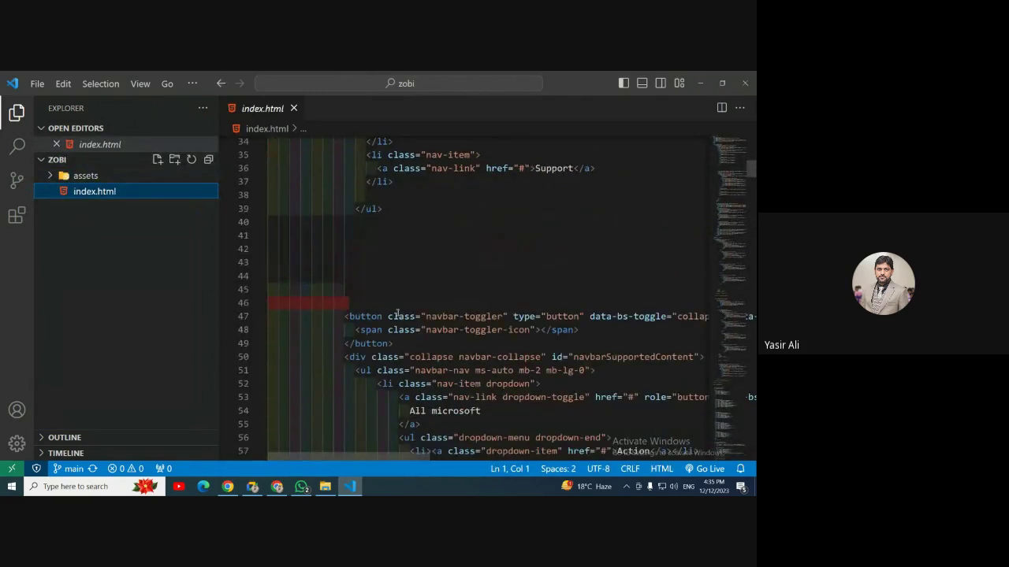
pyautogui.moveTo(355, 298); pyautogui.dragTo(373, 223)
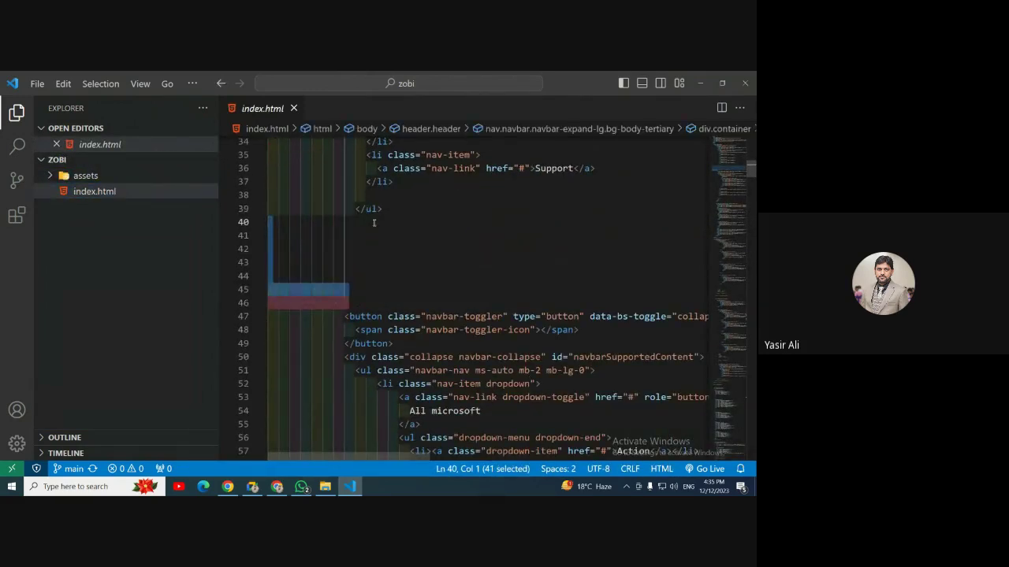
pyautogui.press('BackSpace')
pyautogui.hotkey('shift', 'alt', 'f')
pyautogui.scroll(12, 520, 220)
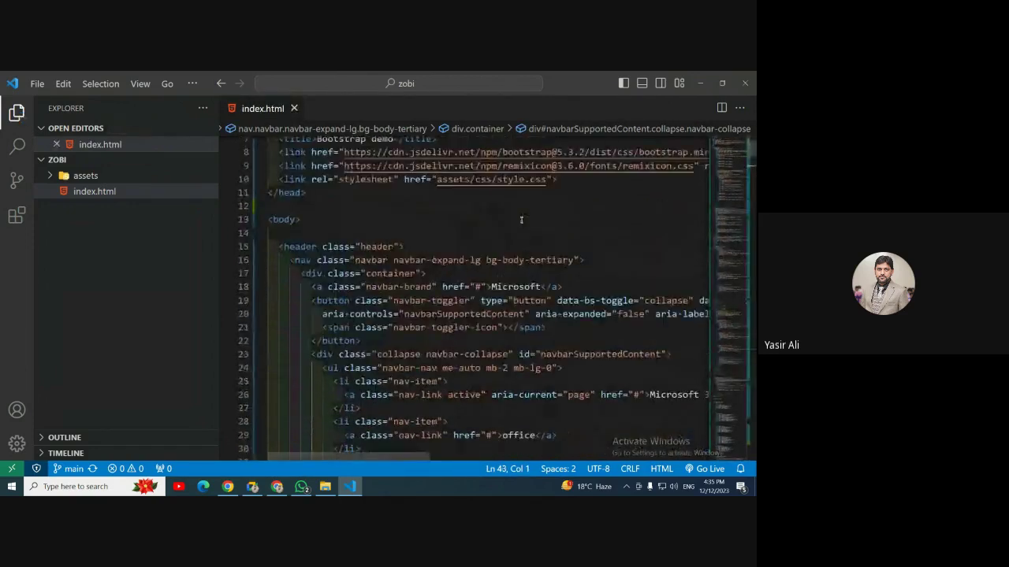
pyautogui.hotkey('alt', 'Tab')
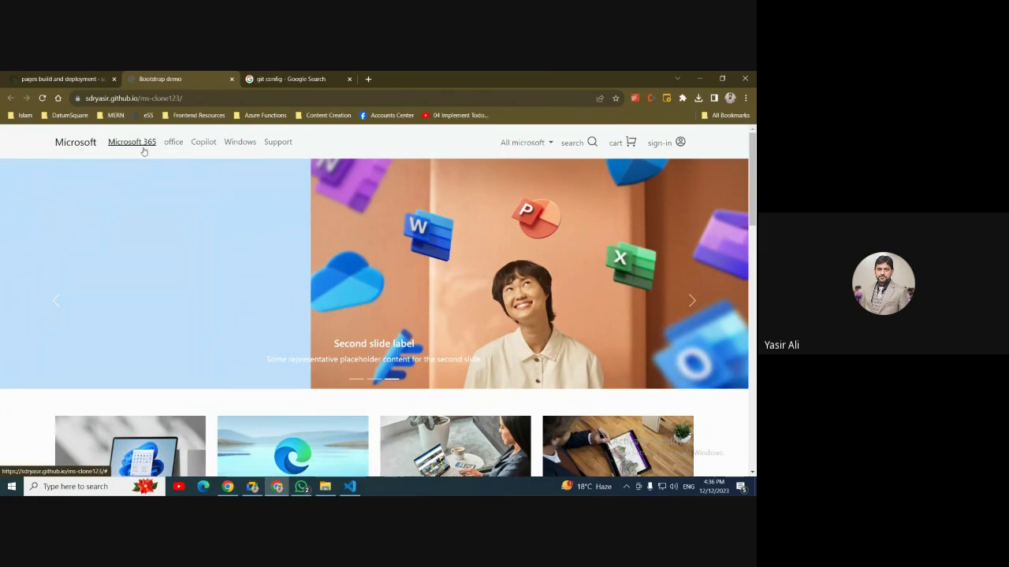
pyautogui.hotkey('alt', 'Tab')
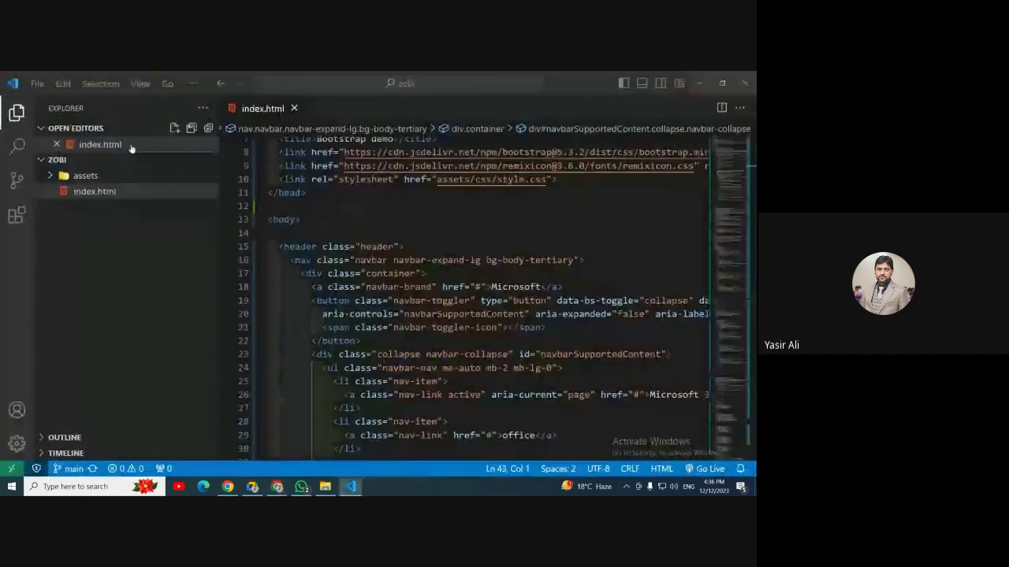
# Delete the Microsoft 365 navbar list item on lines 25–27
pyautogui.scroll(-5, 489, 299)
pyautogui.click(26, 116)
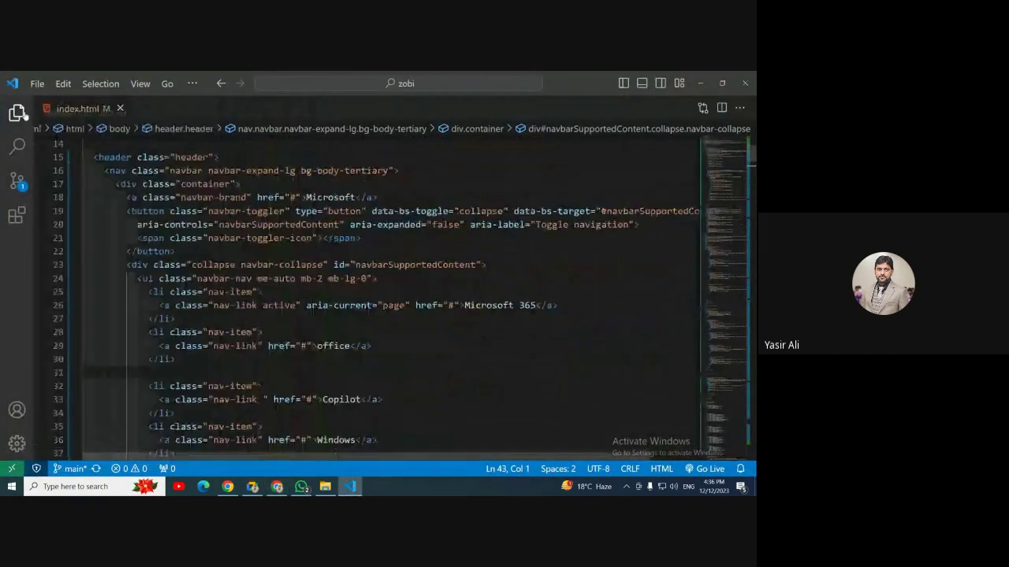
pyautogui.scroll(-1, 219, 260)
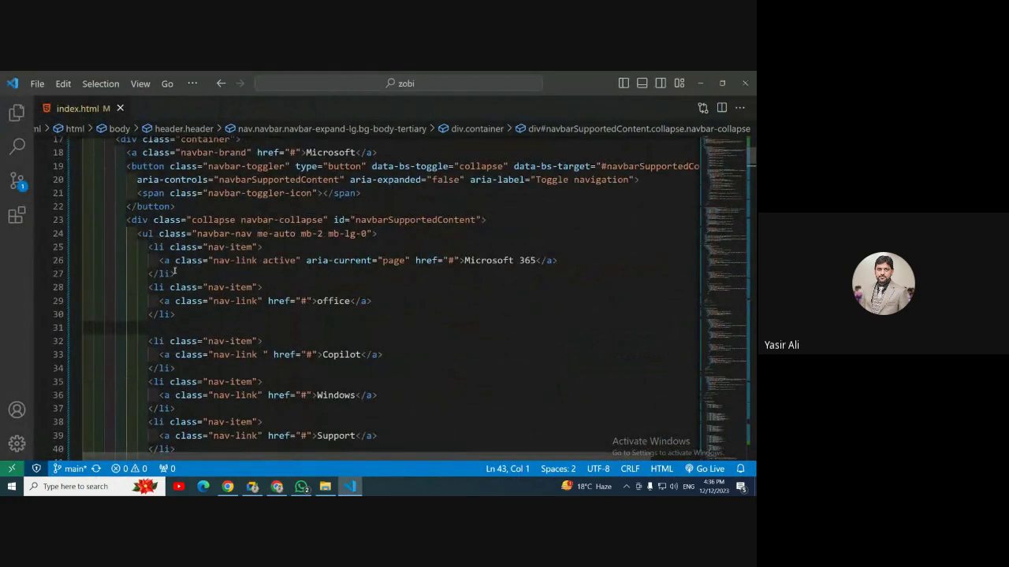
pyautogui.moveTo(175, 273); pyautogui.dragTo(145, 247)
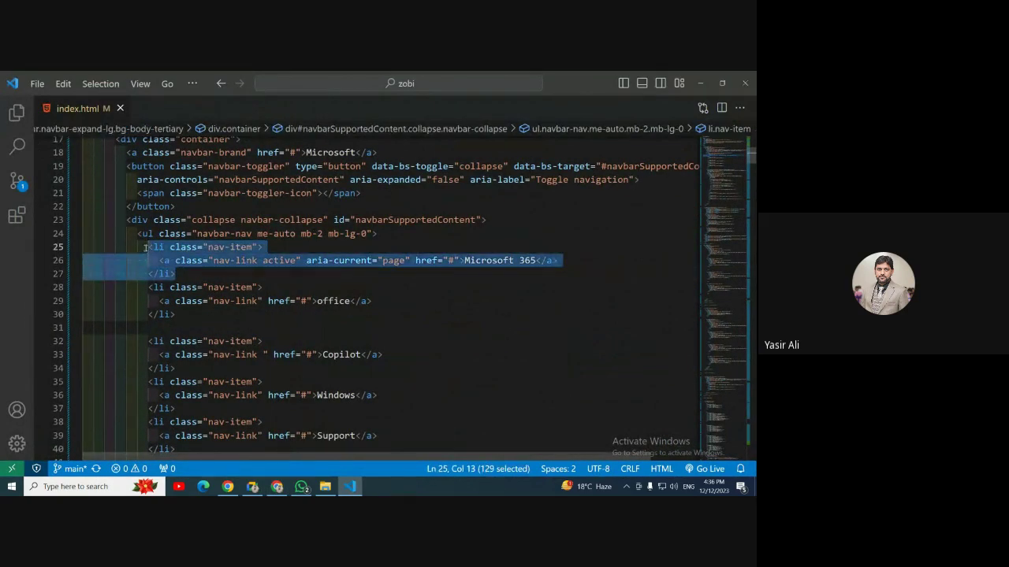
pyautogui.press('BackSpace')
pyautogui.press('BackSpace')
pyautogui.press('BackSpace')
pyautogui.press('BackSpace')
pyautogui.press('BackSpace')
pyautogui.press('BackSpace')
pyautogui.press('BackSpace')
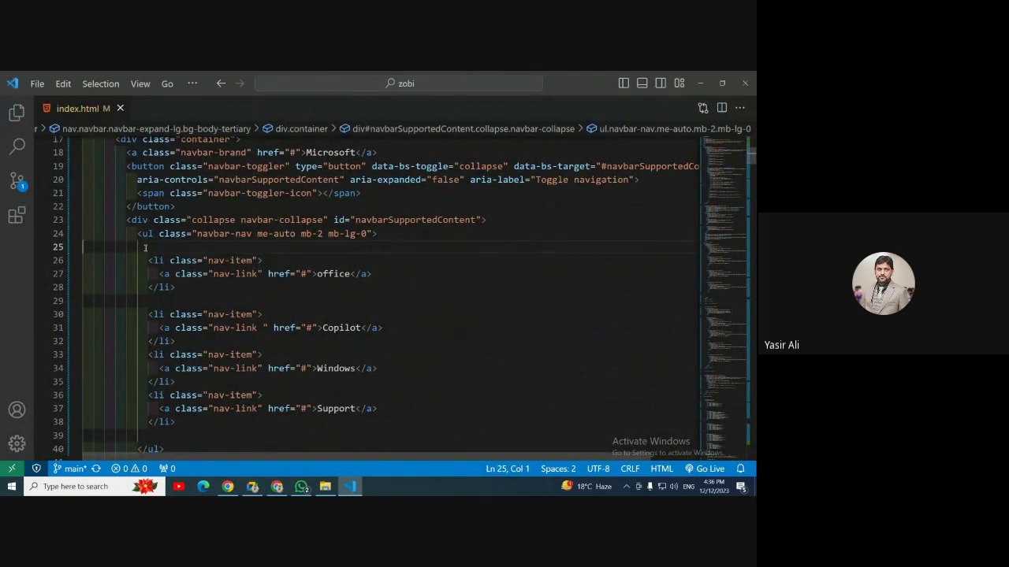
# Stage index.html, commit it with message 'changed a menu', and sync it to origin/main
pyautogui.click(17, 181)
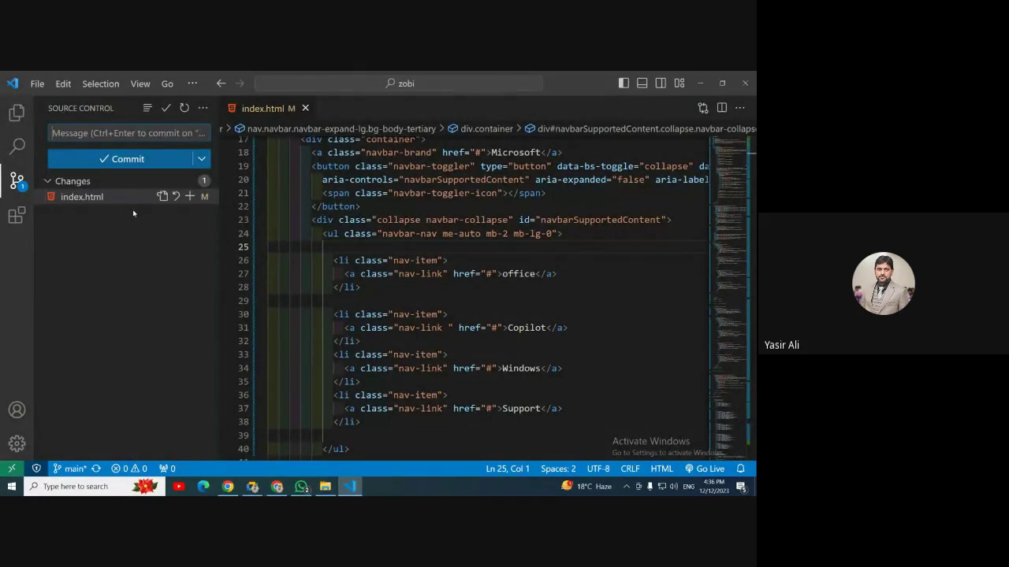
pyautogui.click(187, 183)
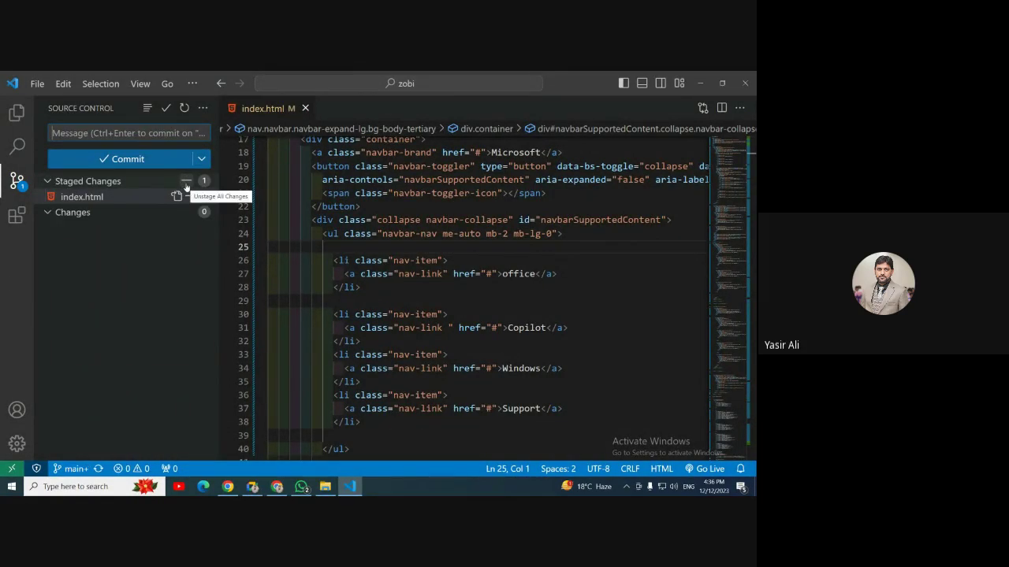
pyautogui.click(142, 159)
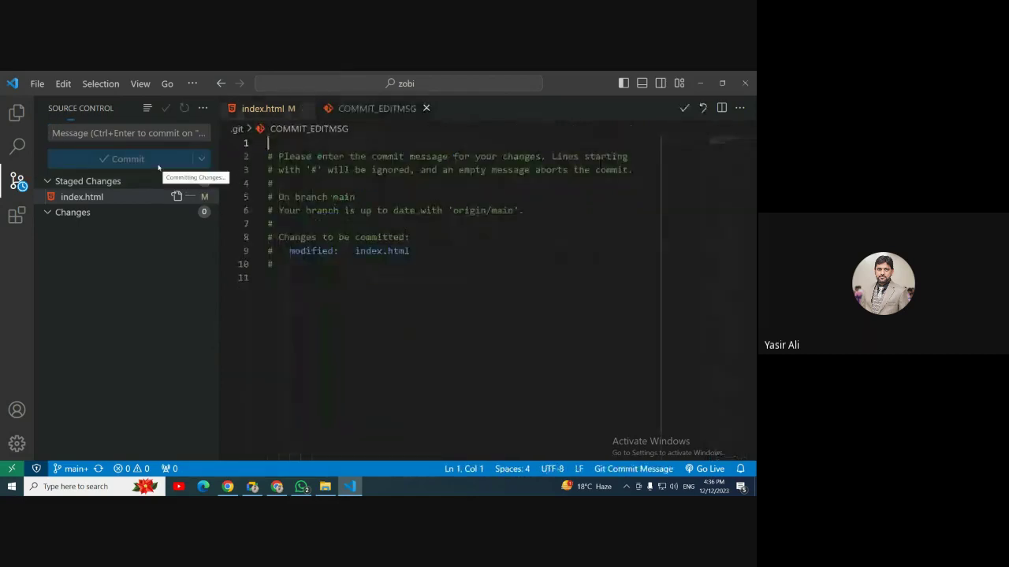
pyautogui.write('chan')
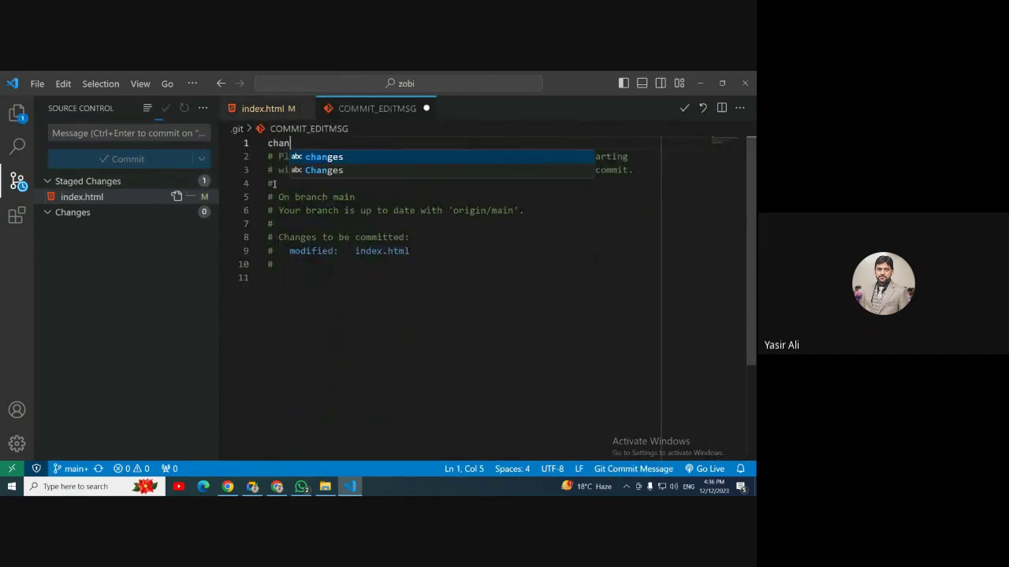
pyautogui.write('ge')
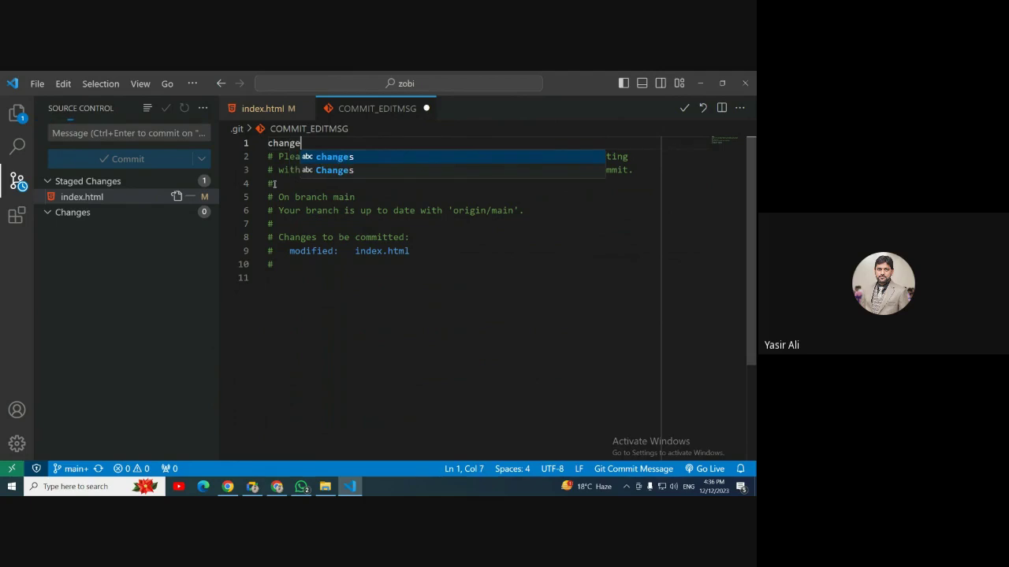
pyautogui.write('d a menu')
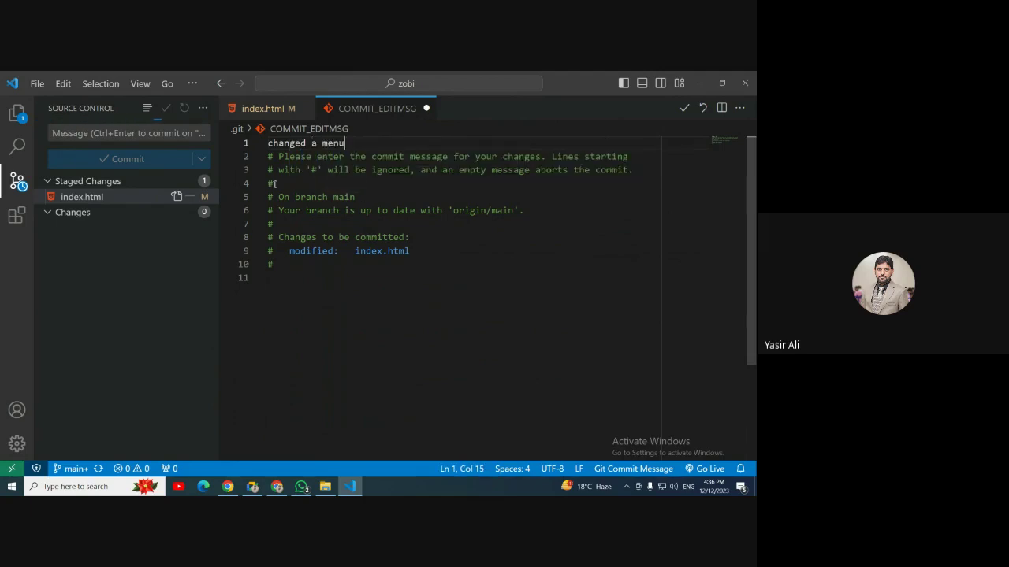
pyautogui.click(425, 108)
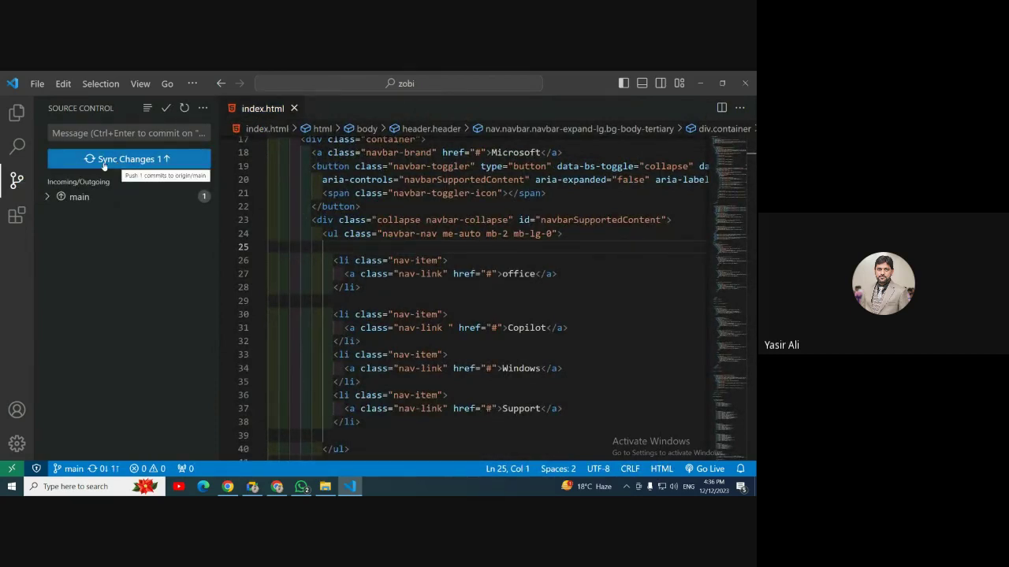
pyautogui.click(104, 163)
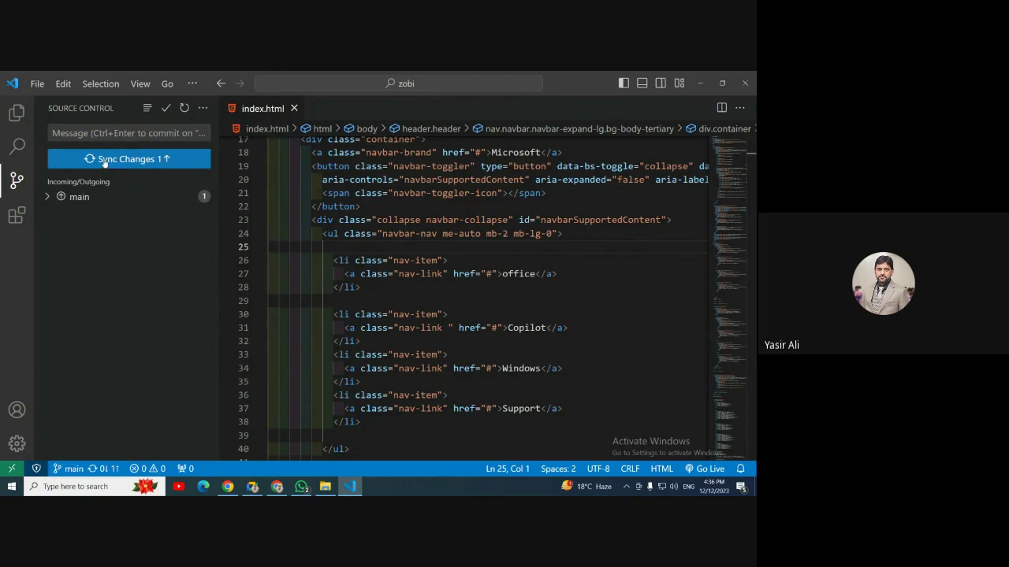
pyautogui.click(344, 281)
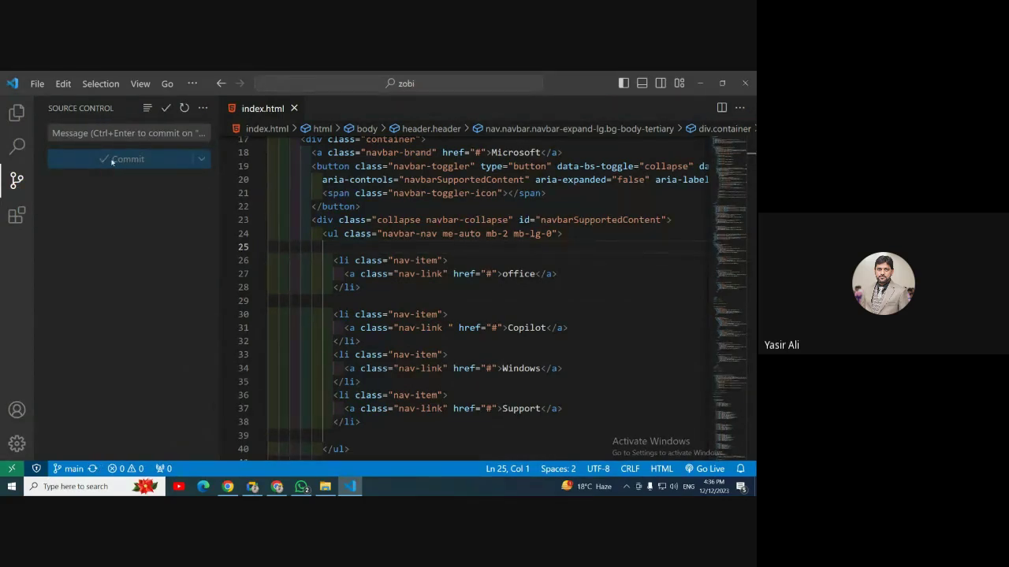
# In GitHub Actions, open the new in-progress pages build and deployment run
pyautogui.hotkey('alt', 'Tab')
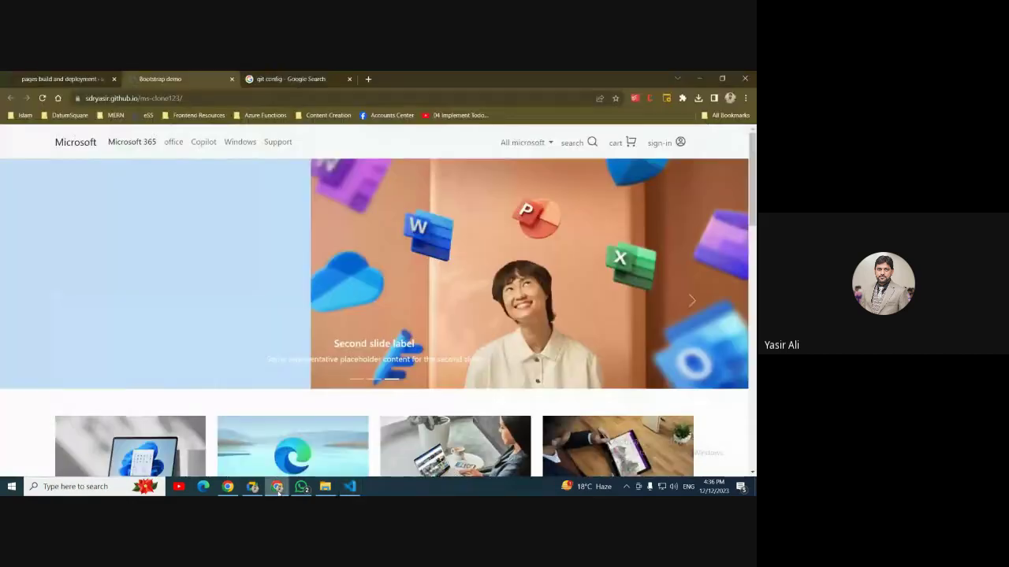
pyautogui.click(61, 79)
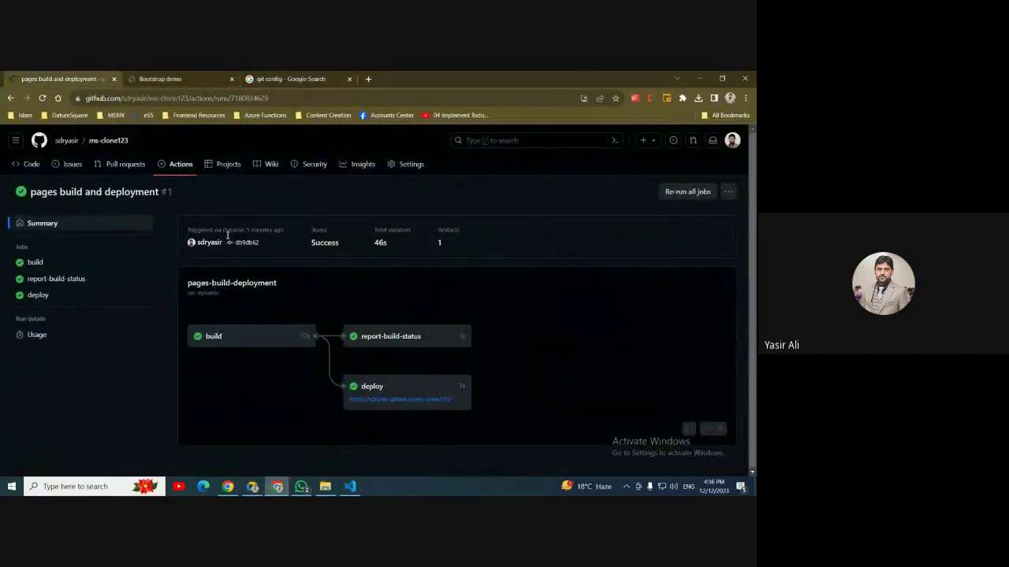
pyautogui.click(42, 98)
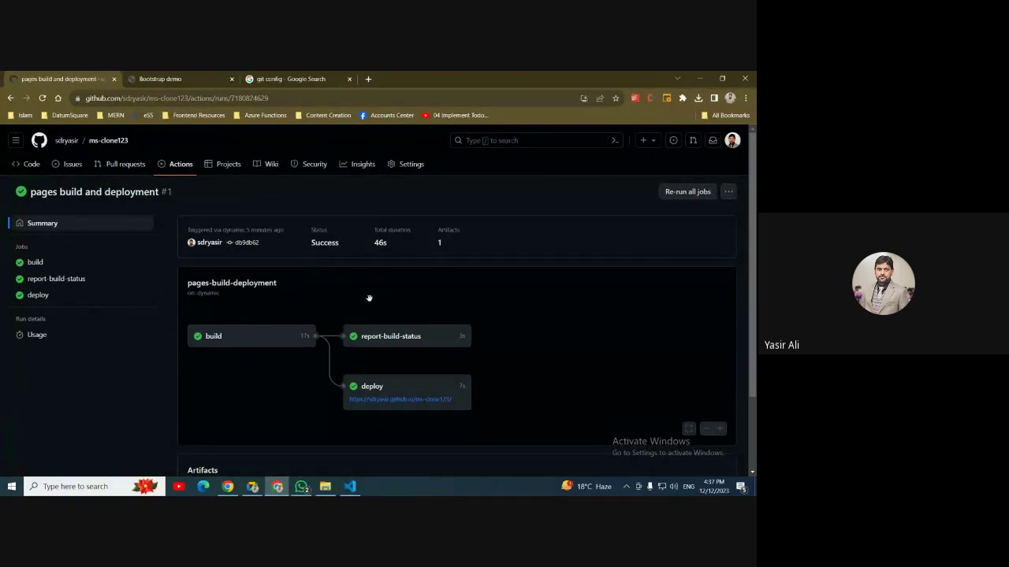
pyautogui.click(54, 223)
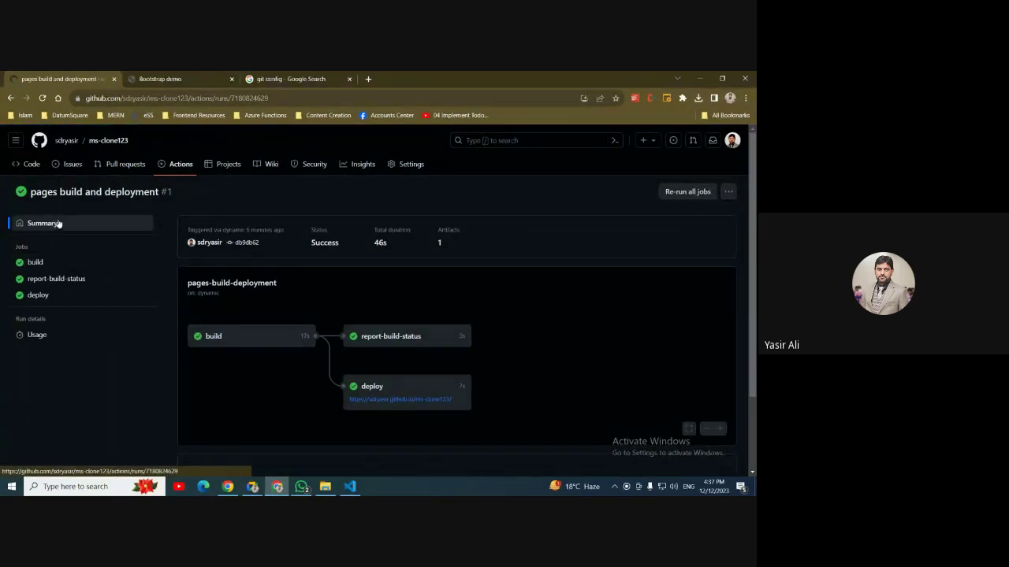
pyautogui.click(178, 165)
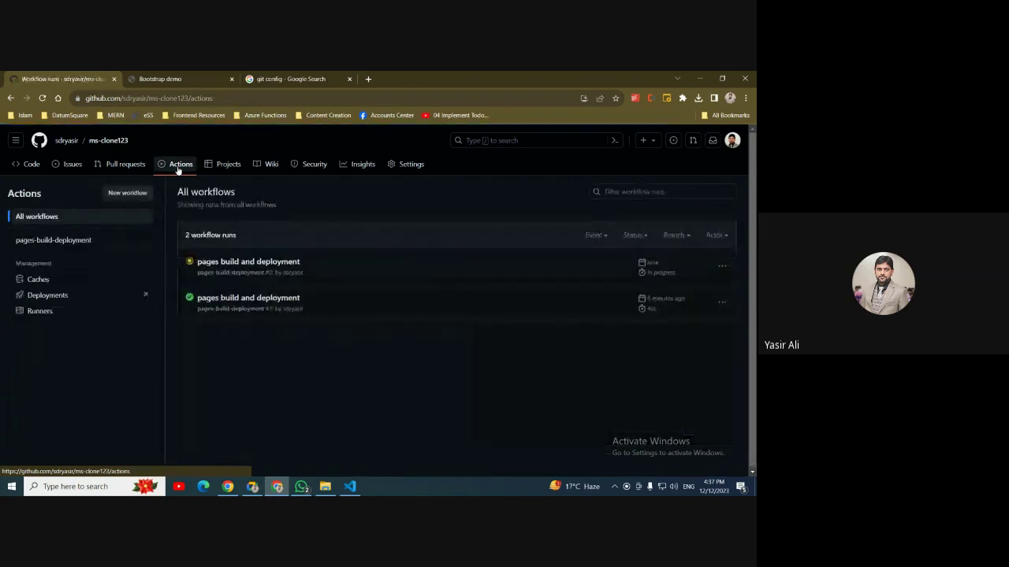
pyautogui.click(218, 263)
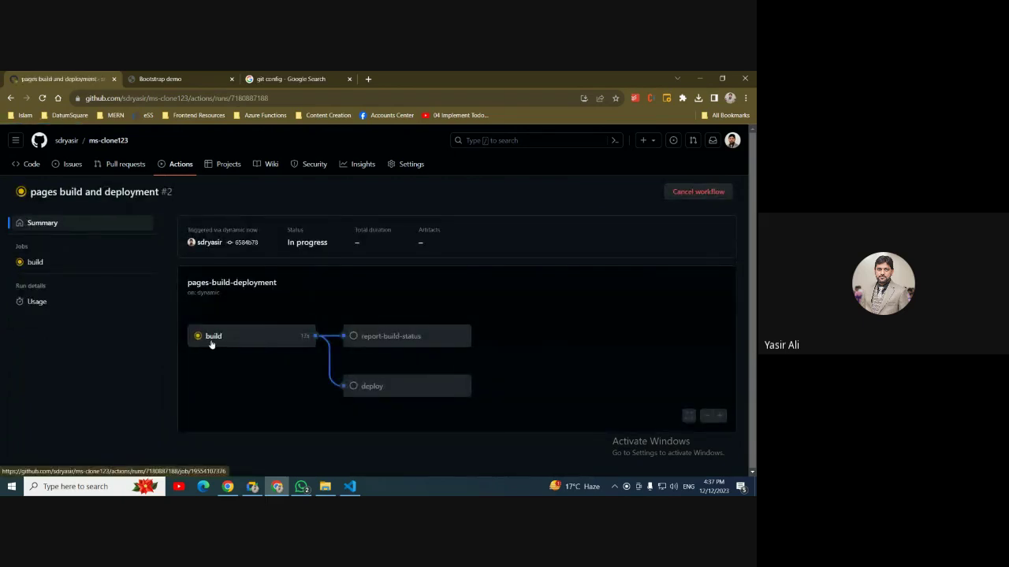
# Once the run succeeds, reload the github.io site so its navbar drops Microsoft 365
pyautogui.hotkey('ctrl', 'Tab')
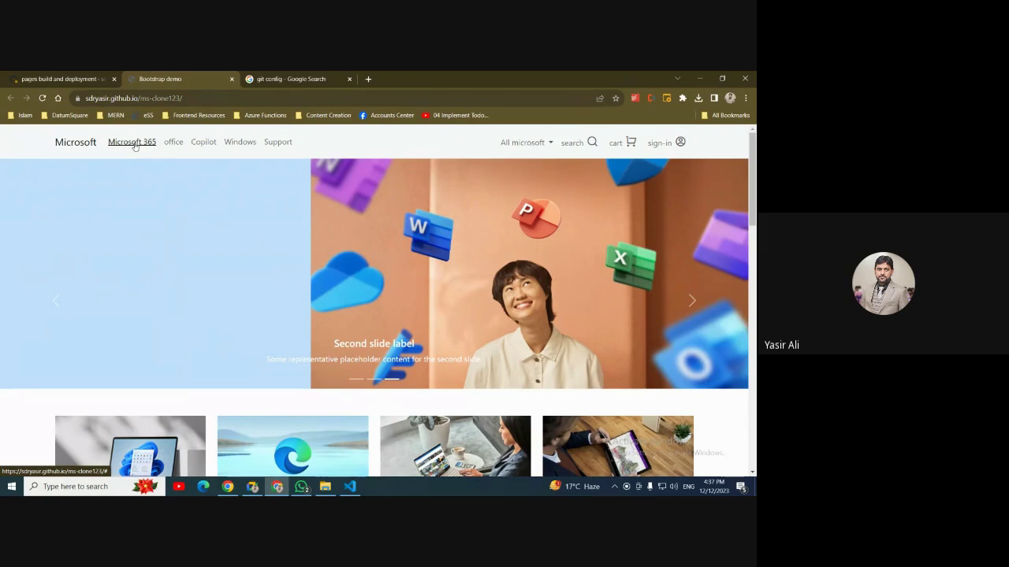
pyautogui.click(31, 79)
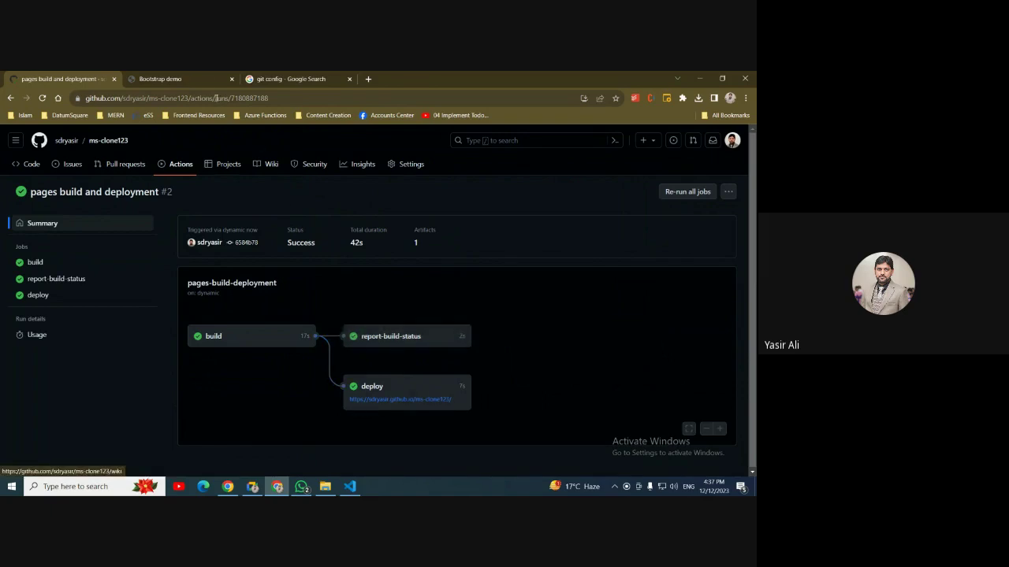
pyautogui.click(400, 399)
pyautogui.click(42, 98)
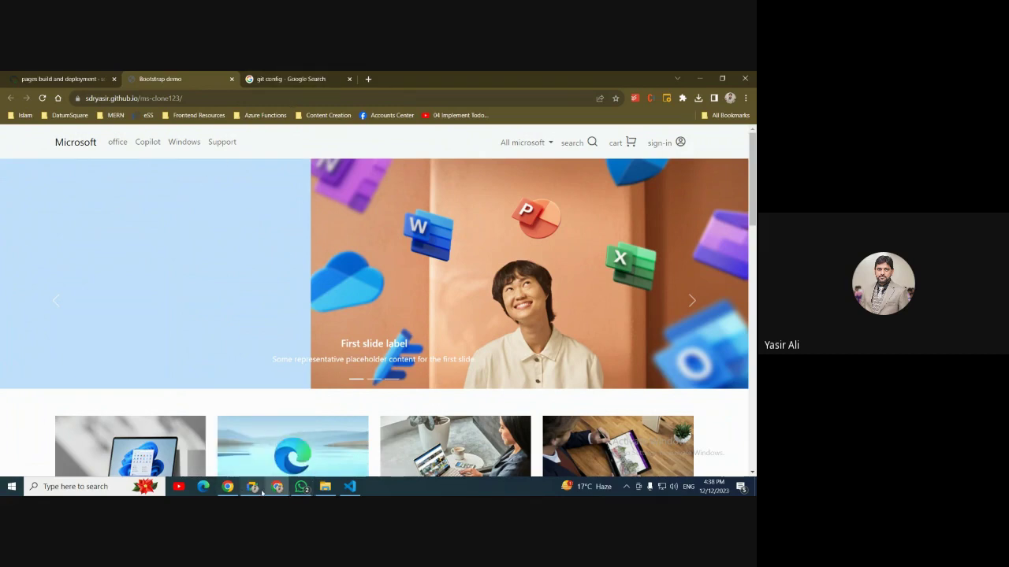
# Switch from Chrome back to Visual Studio Code showing index.html
pyautogui.moveTo(278, 487)
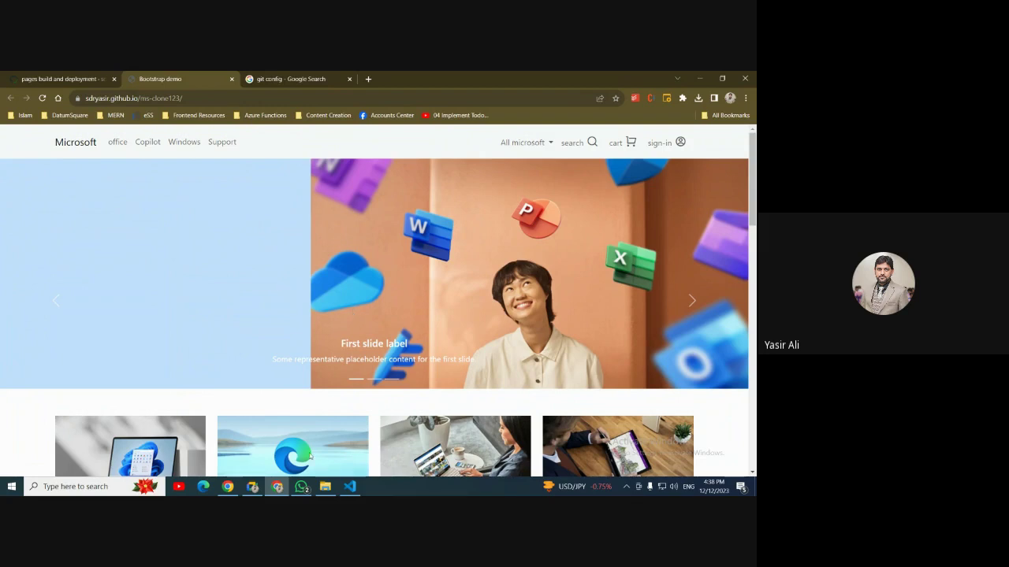
pyautogui.click(350, 486)
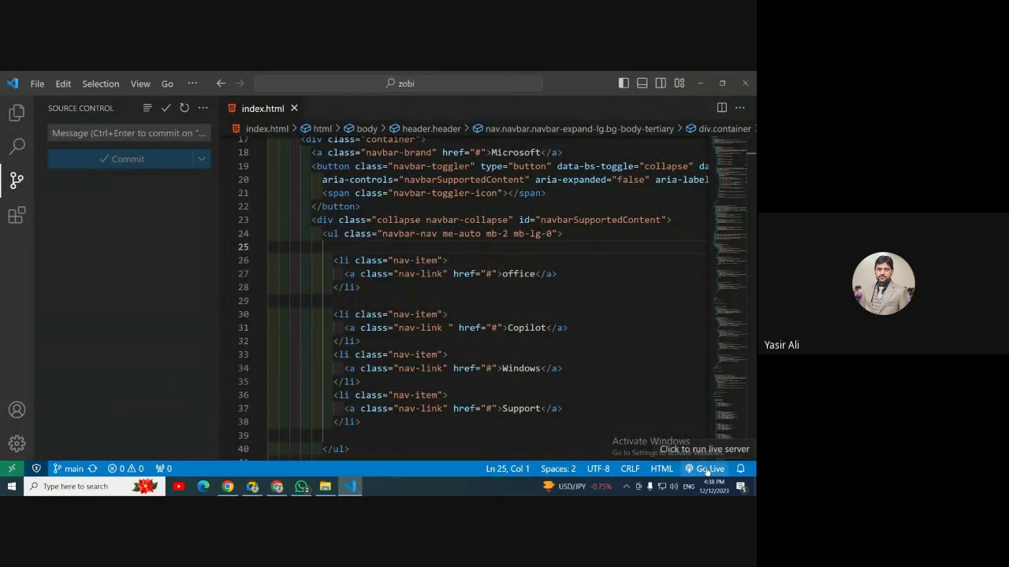
# Start Go Live, close the 127.0.0.1 and git config tabs, allow firewall access, and show deployment #2
pyautogui.click(707, 469)
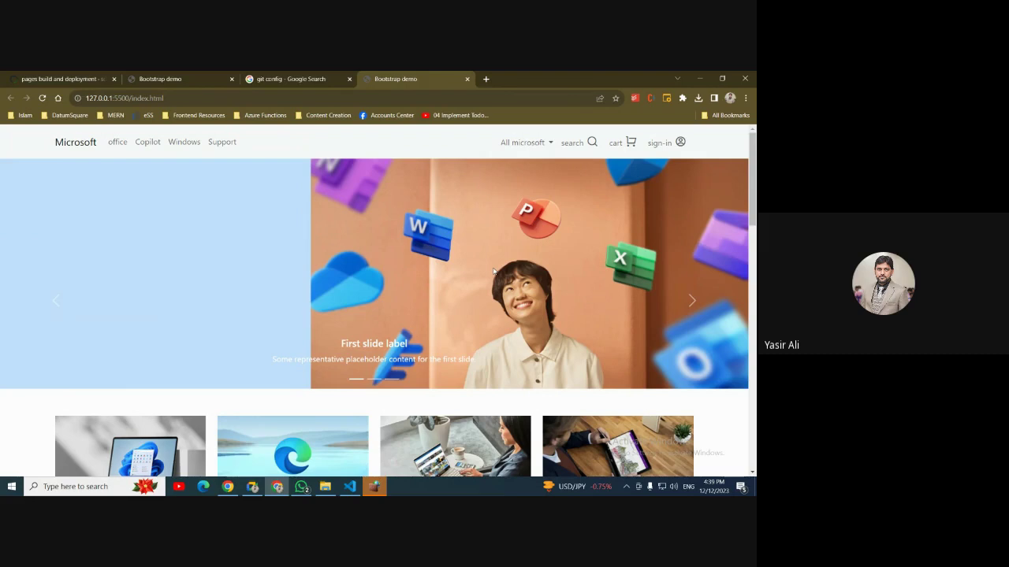
pyautogui.click(468, 79)
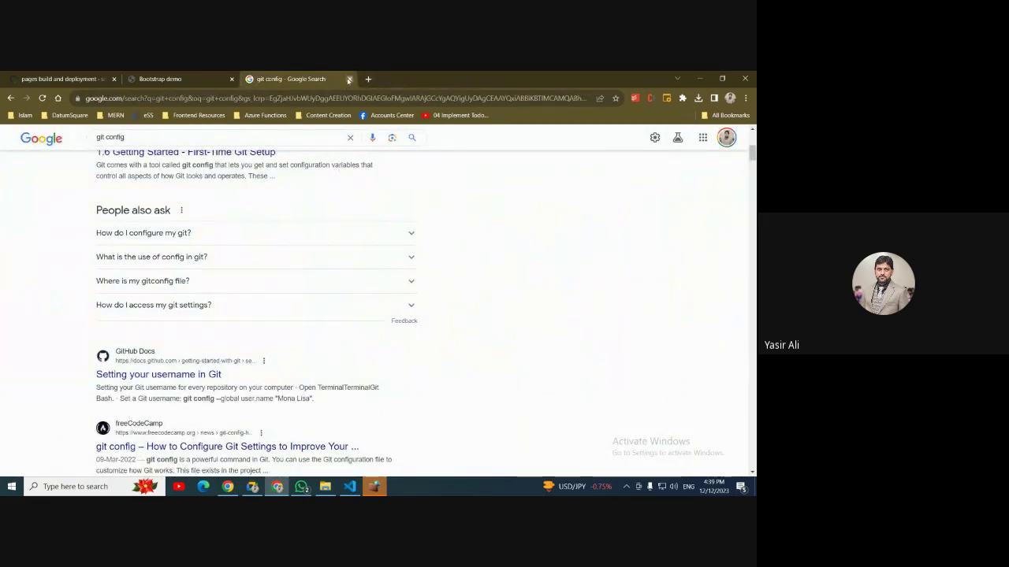
pyautogui.click(349, 78)
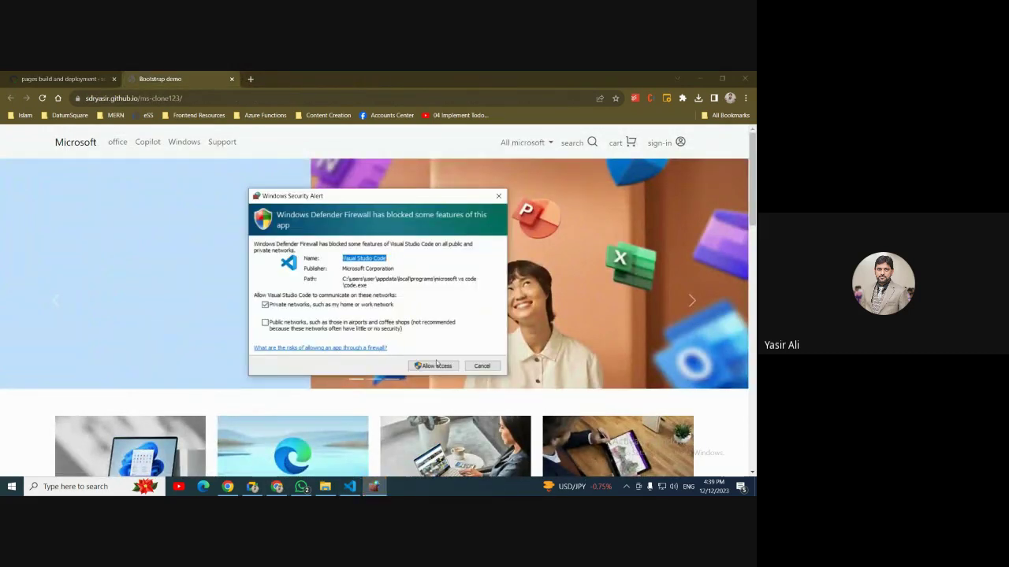
pyautogui.click(436, 365)
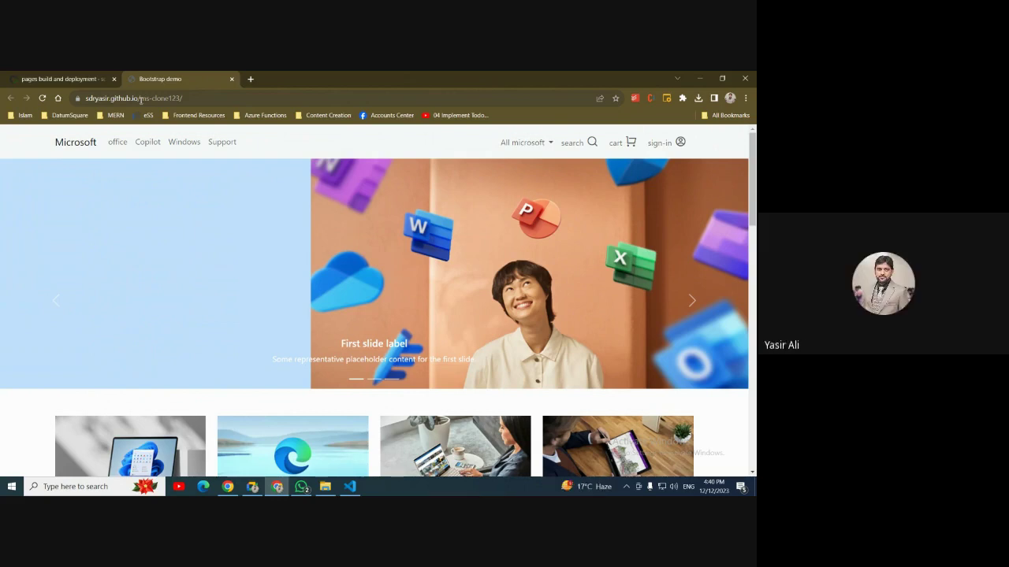
pyautogui.click(60, 78)
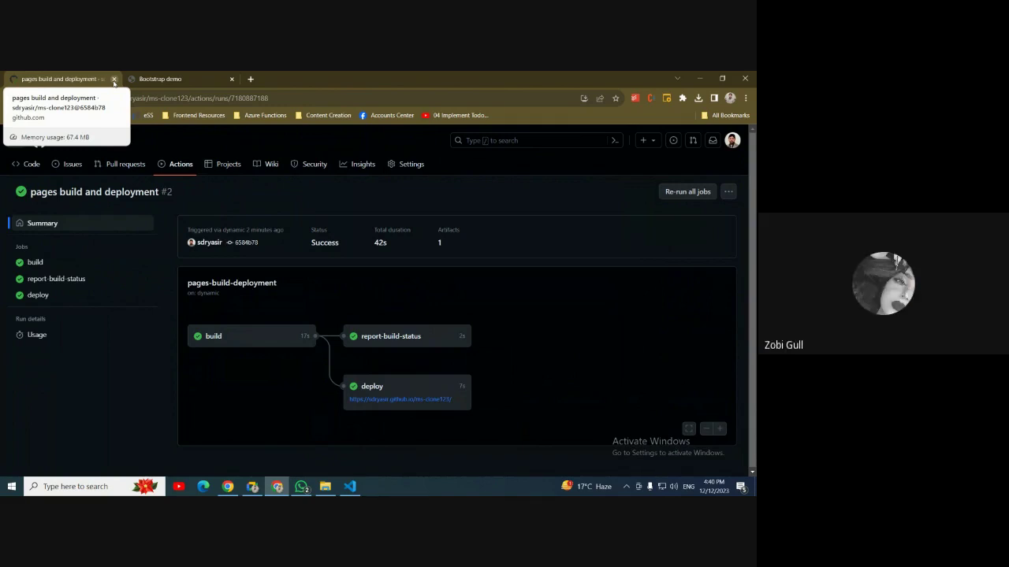
# Close the Chrome tabs, VS Code and File Explorer, then begin stopping the Meet recording
pyautogui.click(113, 79)
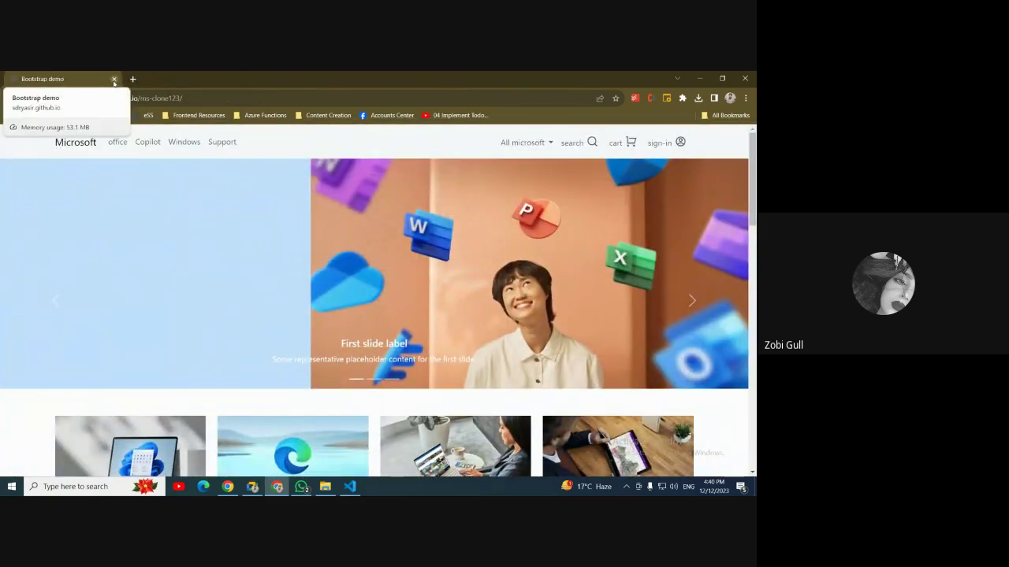
pyautogui.click(113, 81)
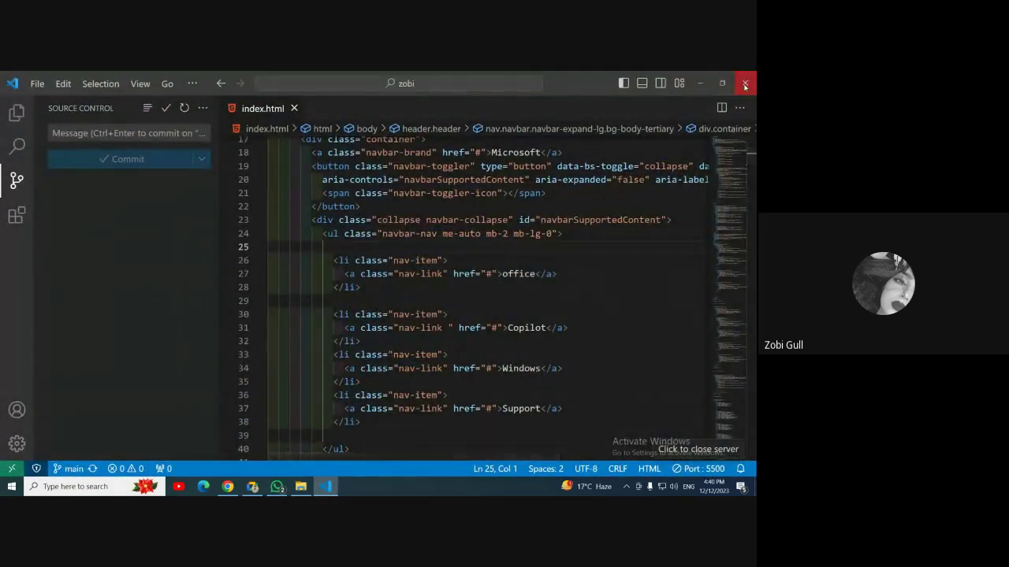
pyautogui.click(744, 83)
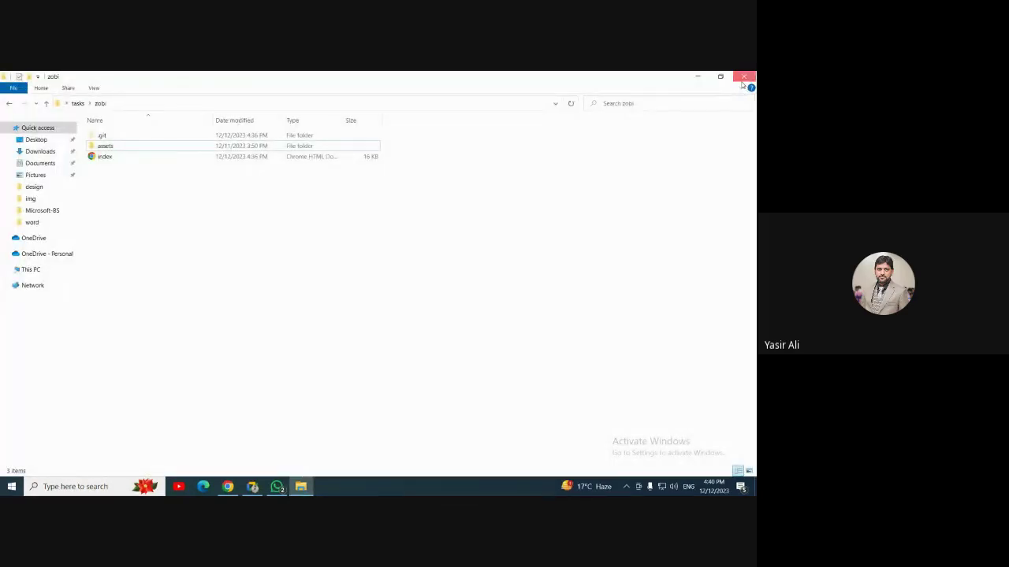
pyautogui.click(743, 78)
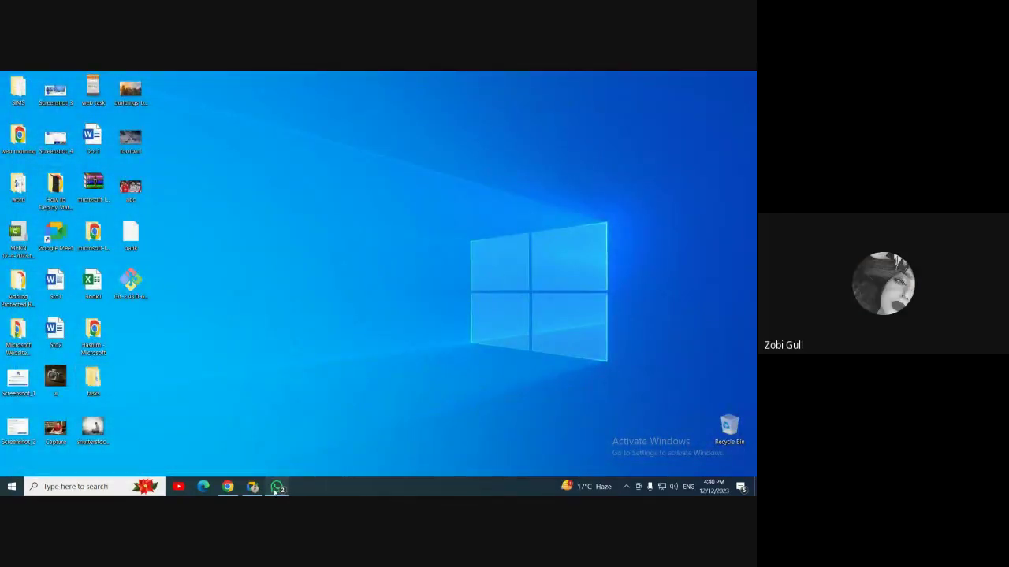
pyautogui.click(252, 487)
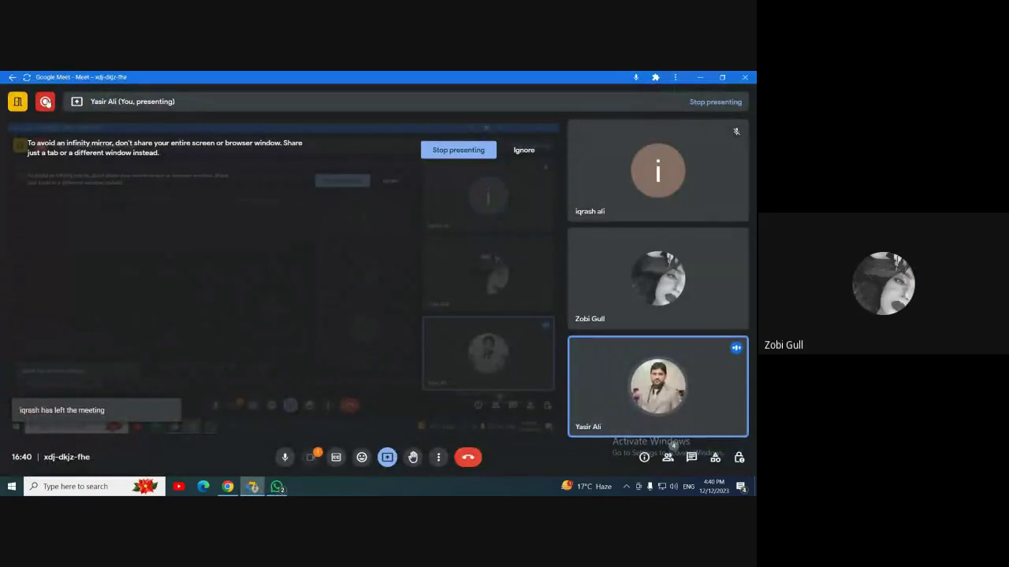
pyautogui.click(126, 101)
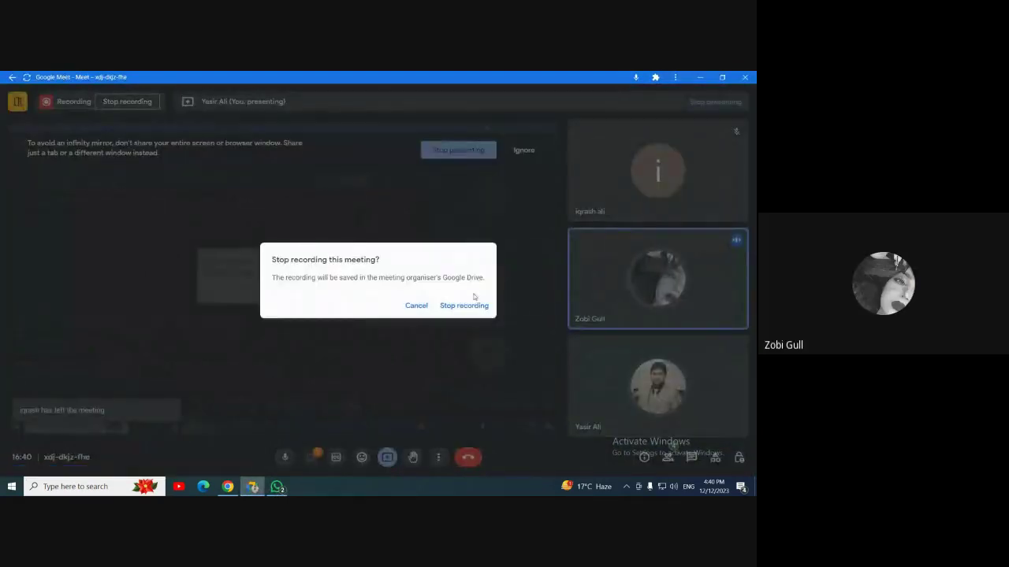